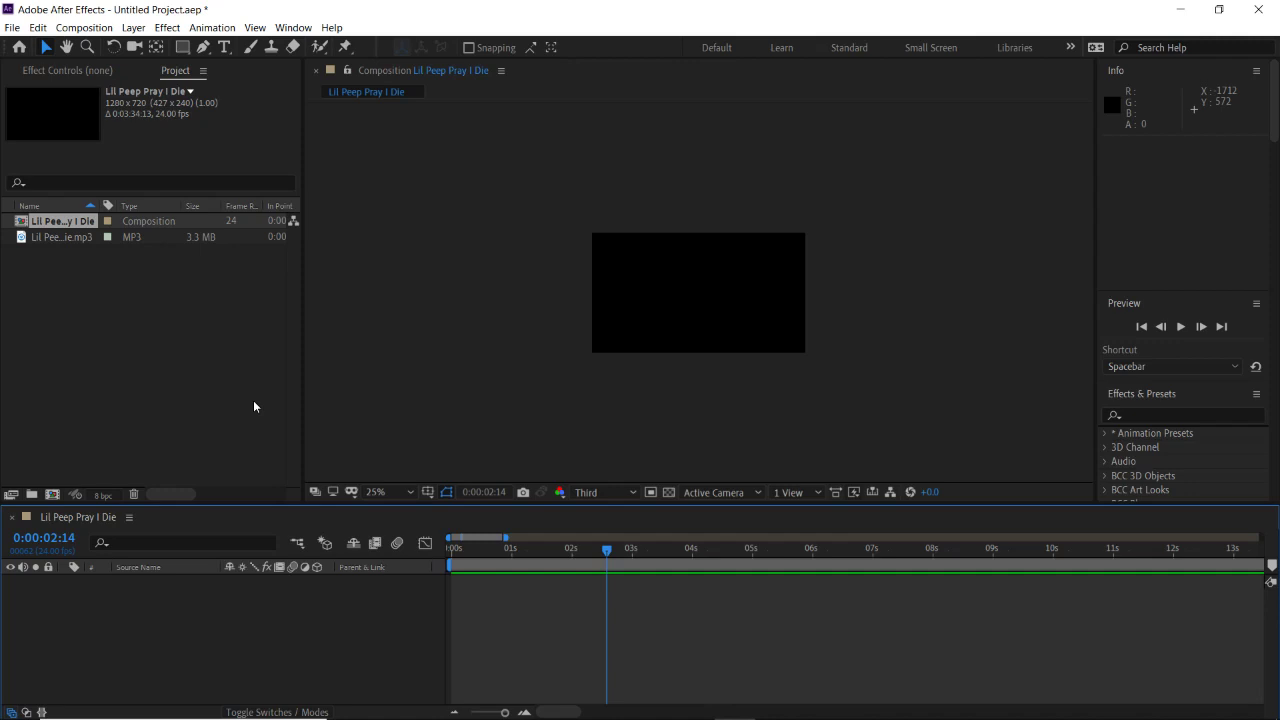
# Add the Lil Peep Pray I Die MP3 to the composition timeline and display its audio waveform
pyautogui.press('.')
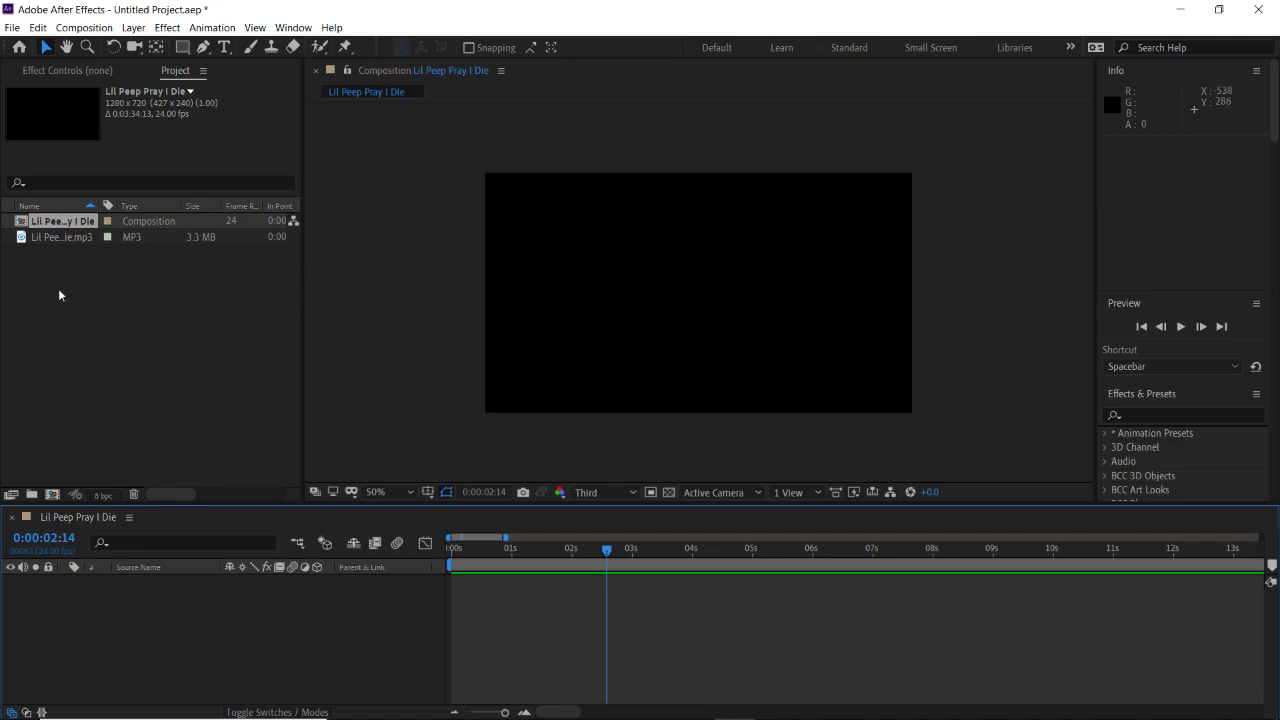
pyautogui.moveTo(72, 235); pyautogui.dragTo(232, 650)
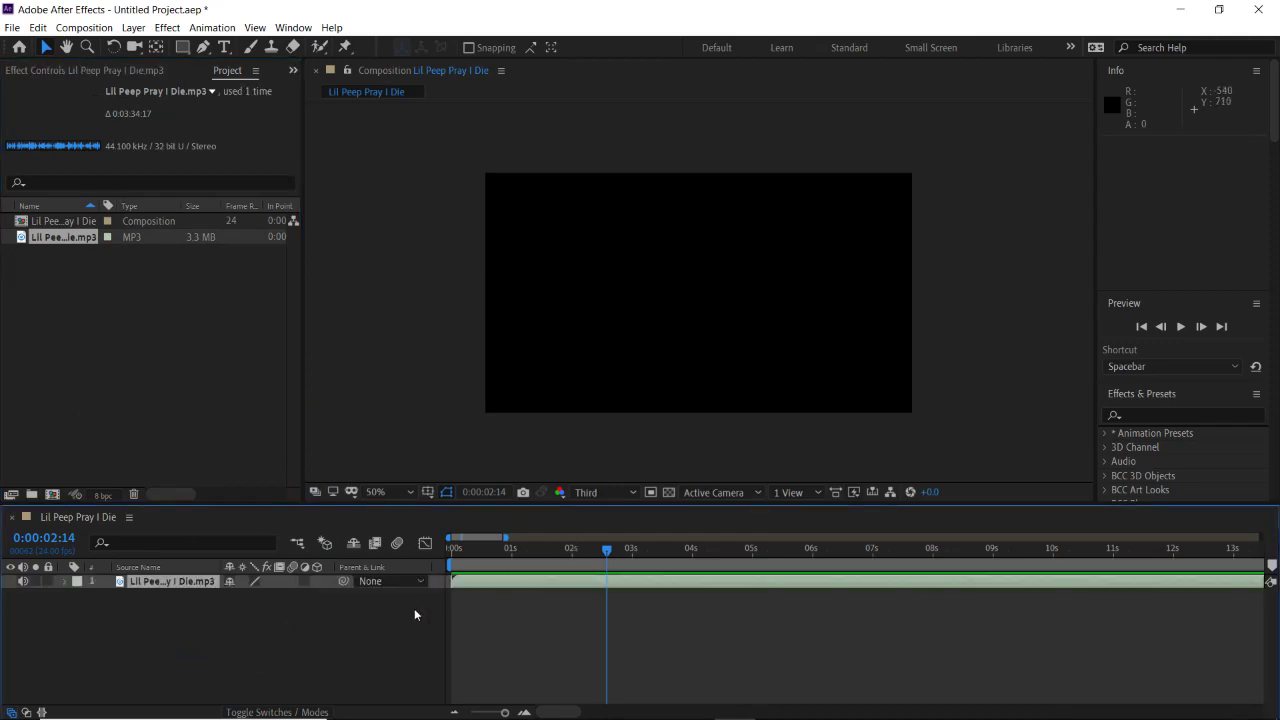
pyautogui.press('l')
pyautogui.press('l')
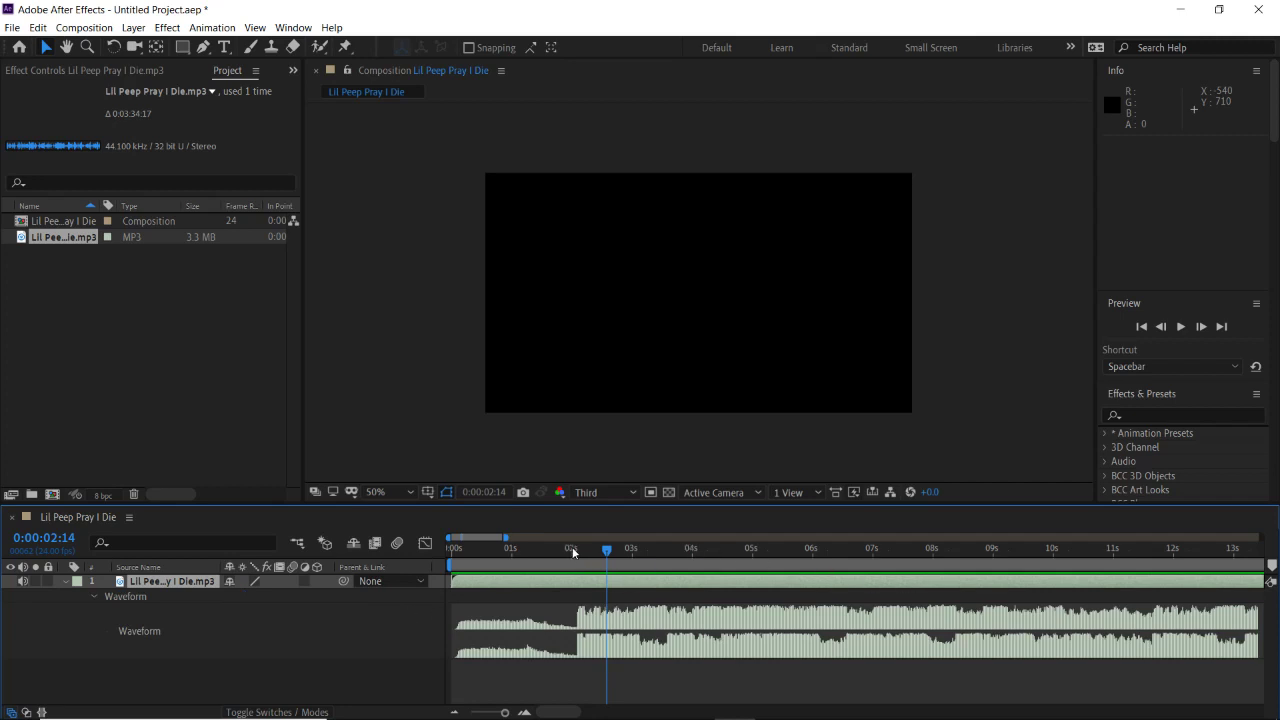
# Preview the song in passages from about 2 seconds to about 23 seconds, listening for a suitable starting point
pyautogui.moveTo(573, 552); pyautogui.dragTo(597, 556)
pyautogui.press('space')
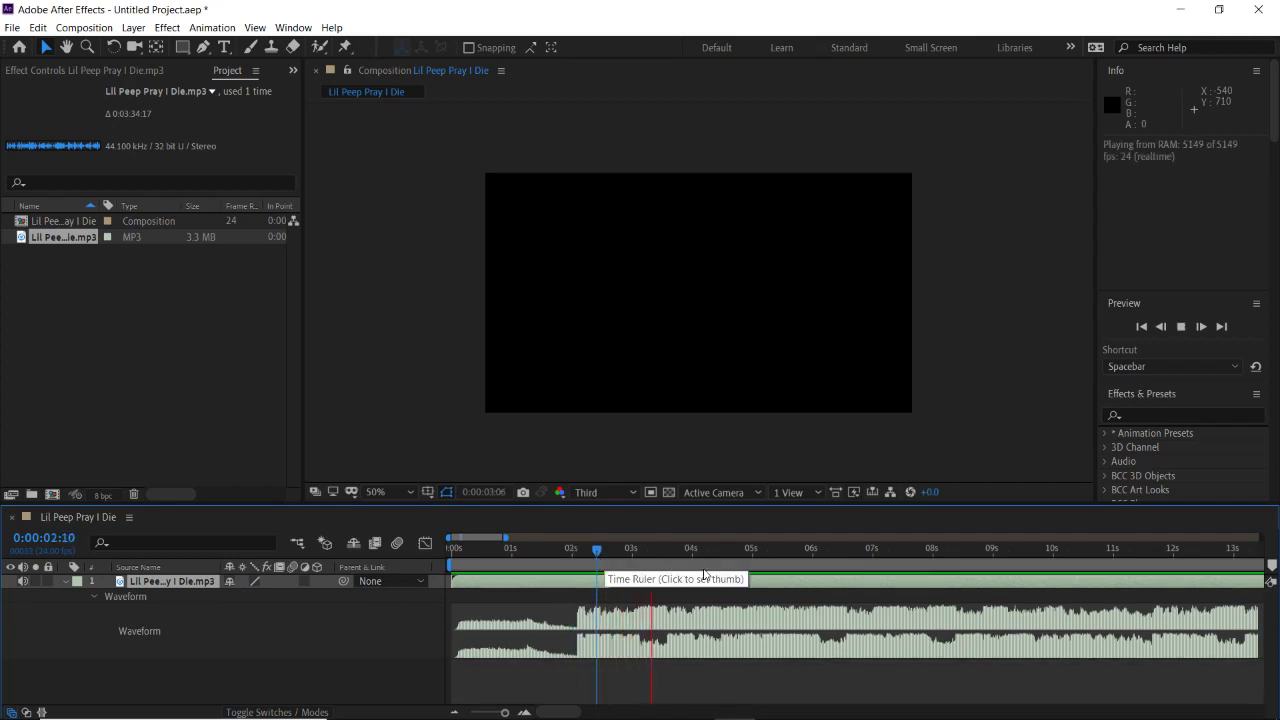
pyautogui.press('space')
pyautogui.click(1160, 574)
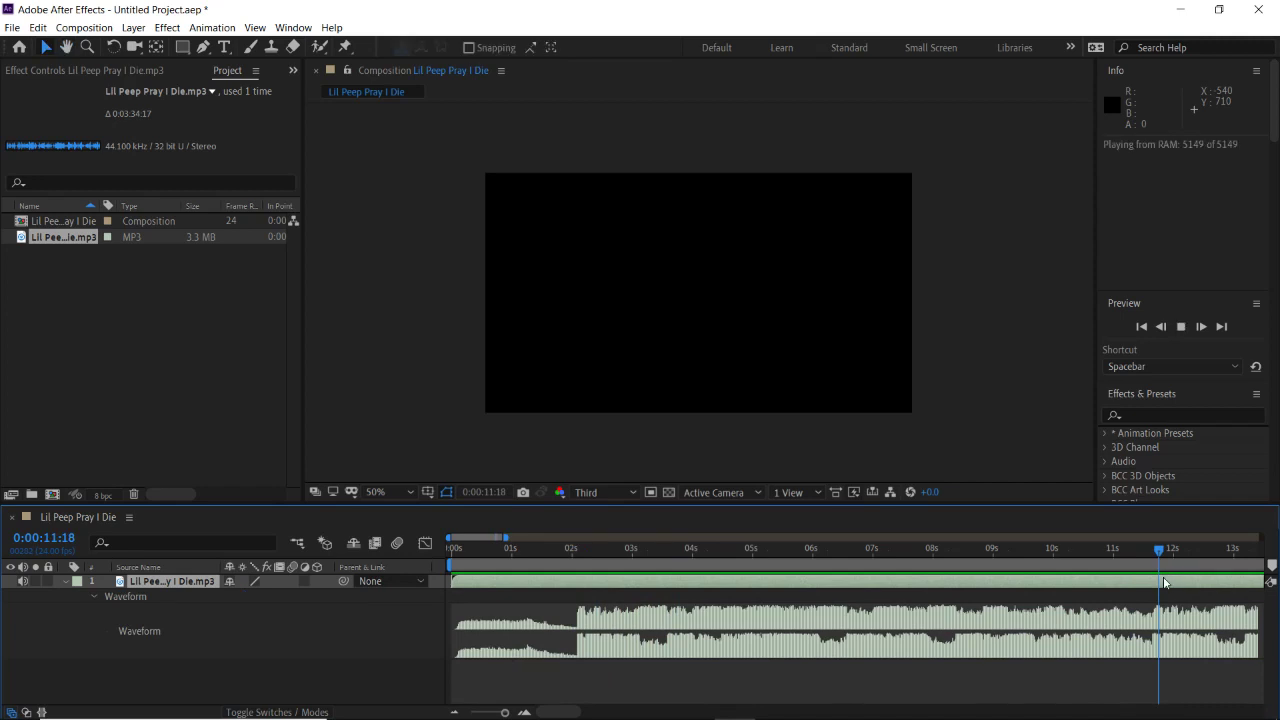
pyautogui.press('space')
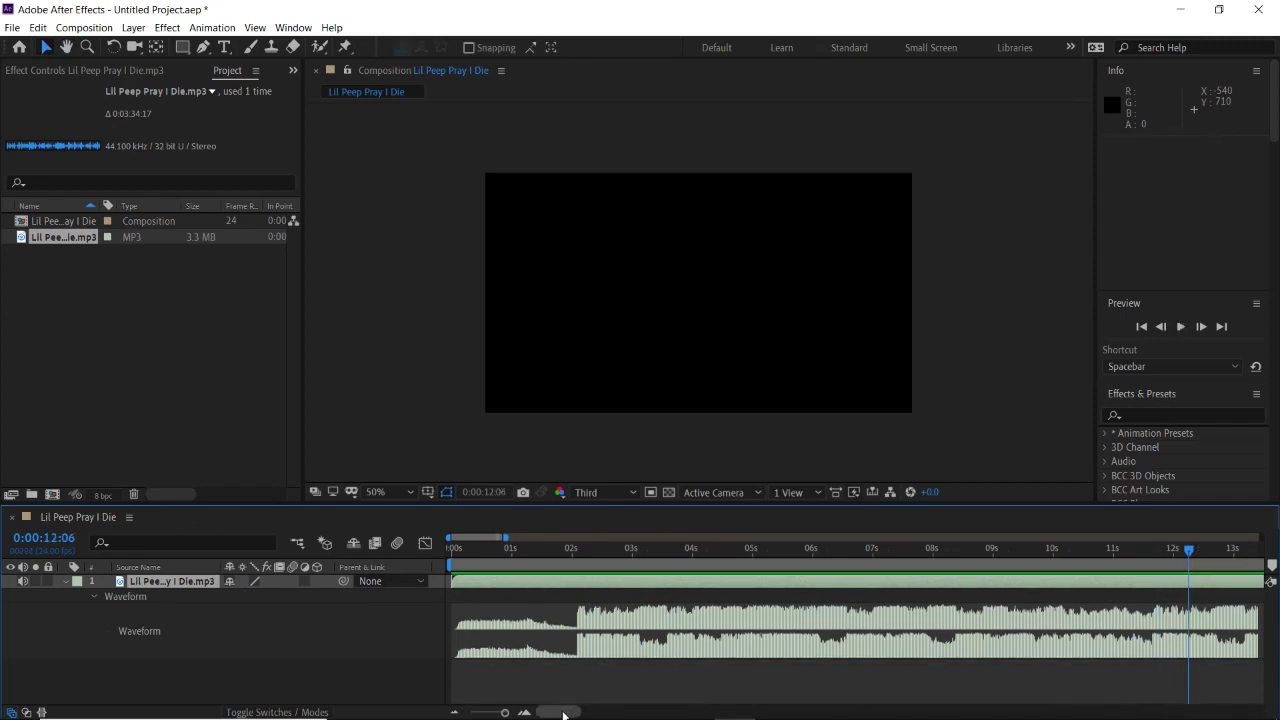
pyautogui.moveTo(561, 712); pyautogui.dragTo(588, 712)
pyautogui.press('space')
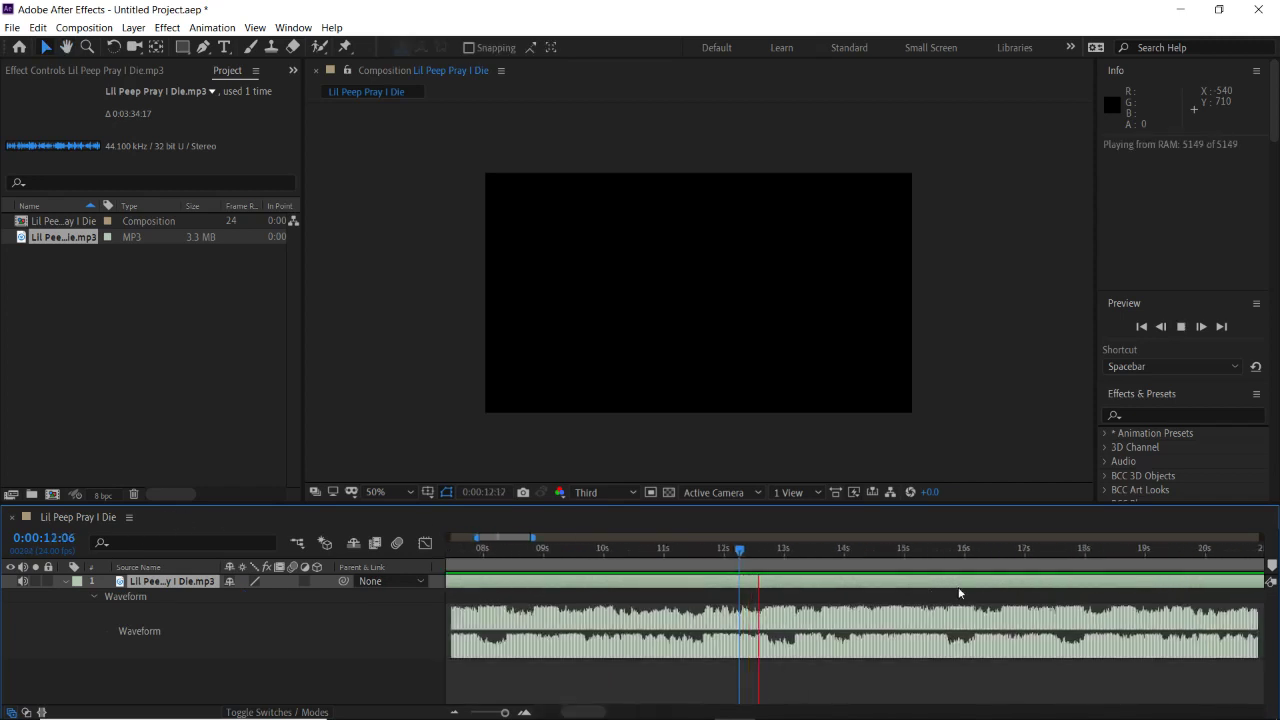
pyautogui.click(1061, 548)
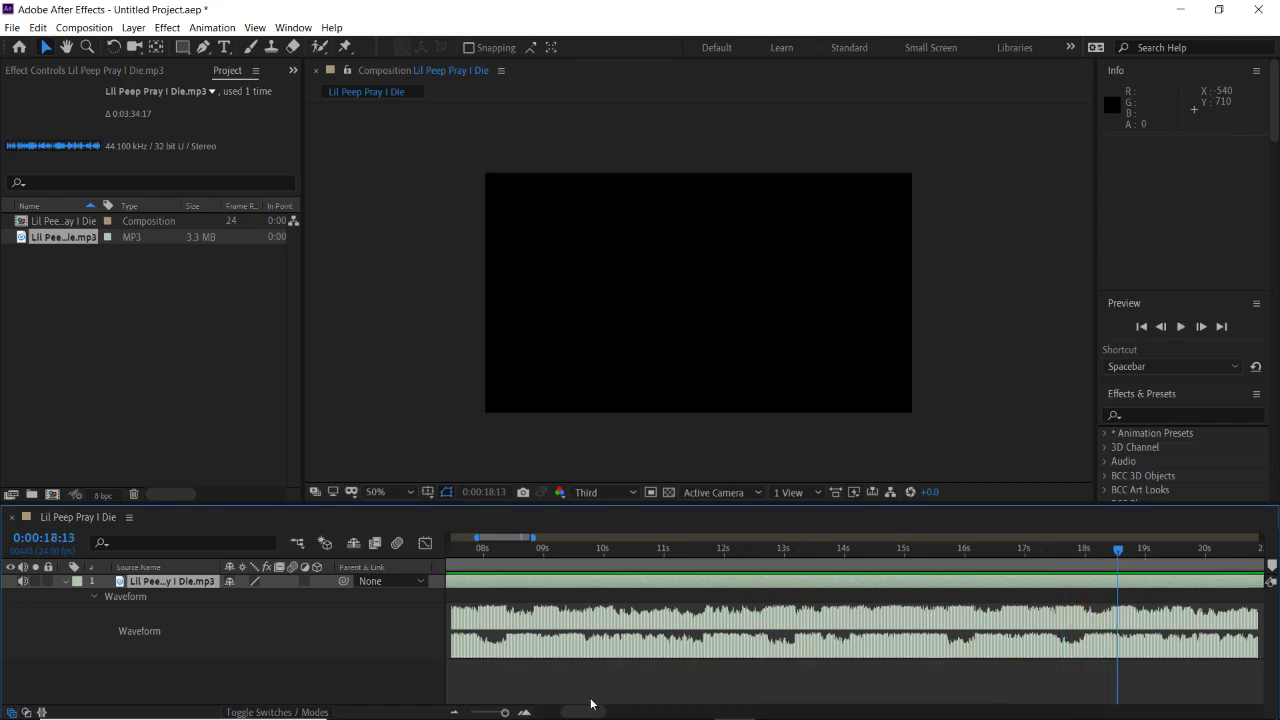
pyautogui.moveTo(584, 712); pyautogui.dragTo(605, 712)
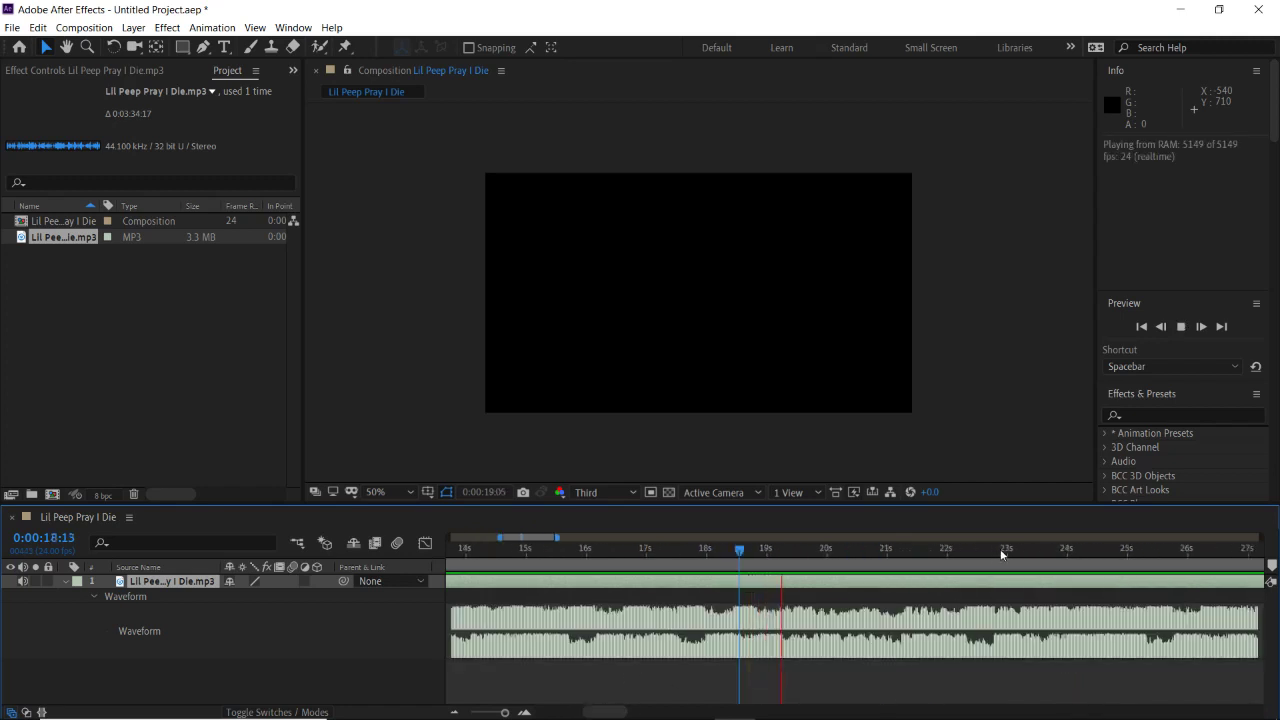
pyautogui.click(974, 550)
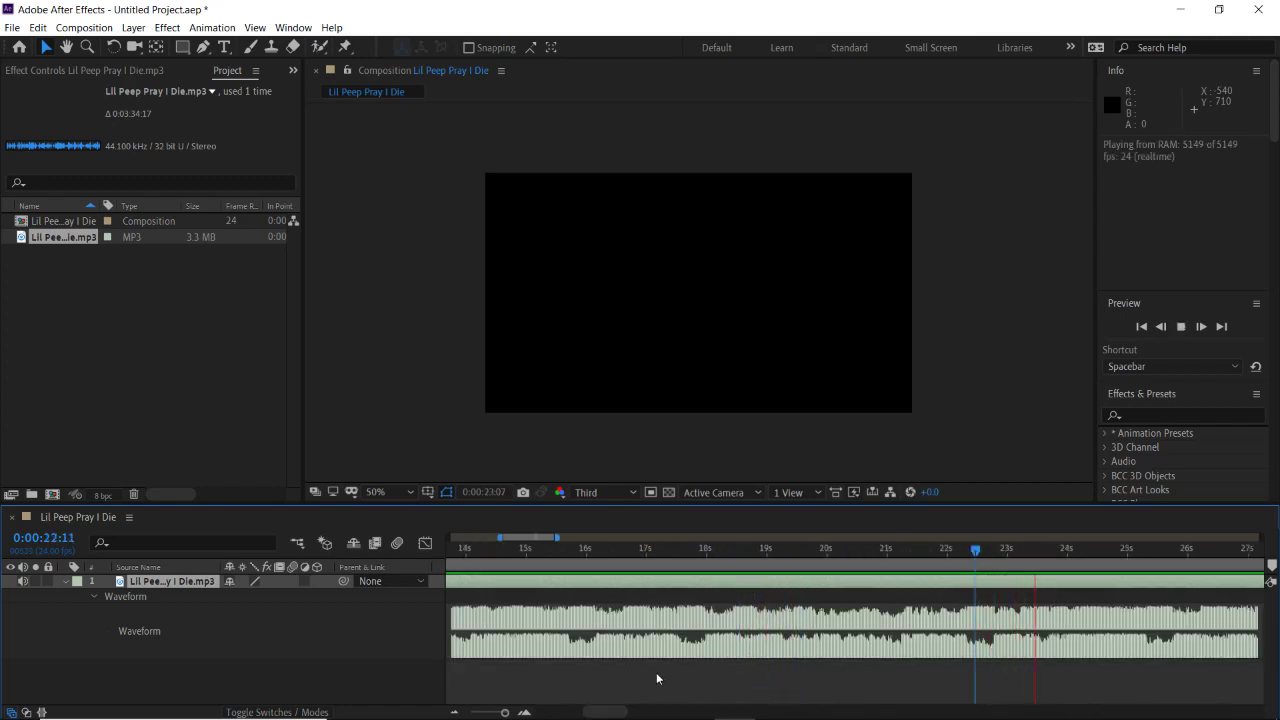
pyautogui.moveTo(603, 711); pyautogui.dragTo(613, 710)
pyautogui.press('space')
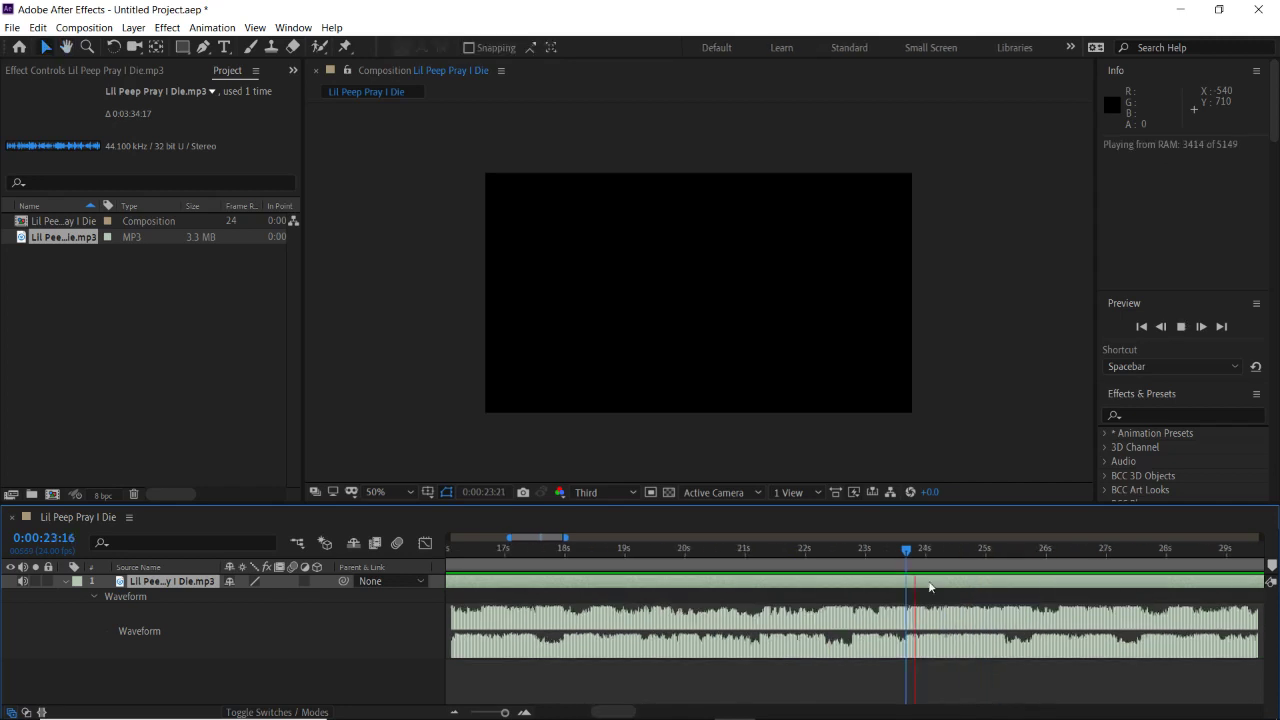
# Continue previewing the song from about 26 seconds to about 40 seconds to find where the wanted section starts
pyautogui.click(1059, 550)
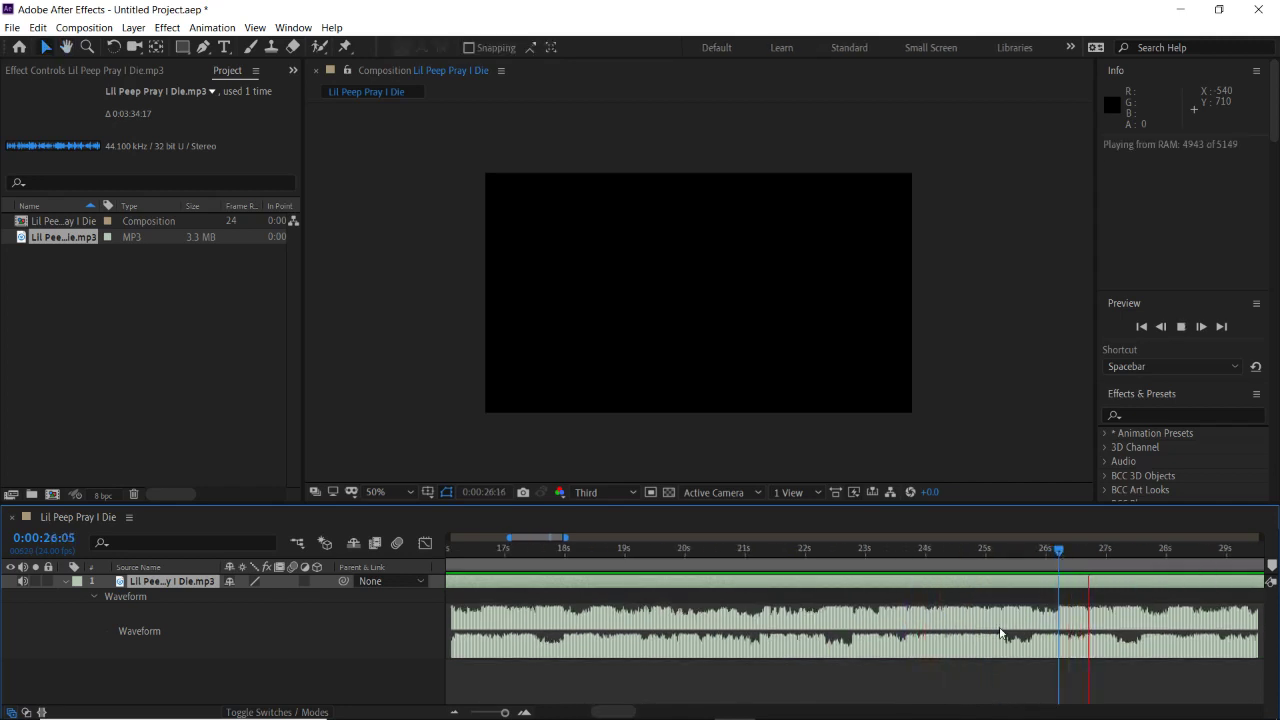
pyautogui.moveTo(604, 710); pyautogui.dragTo(622, 711)
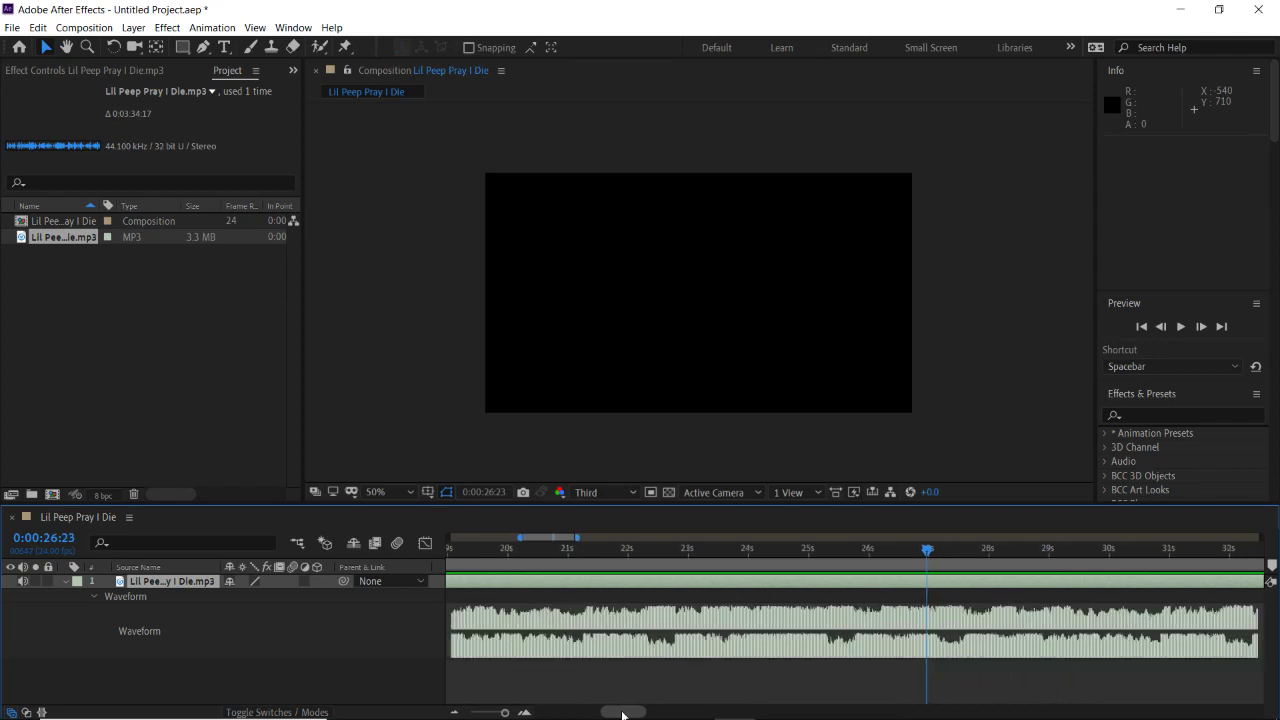
pyautogui.press('space')
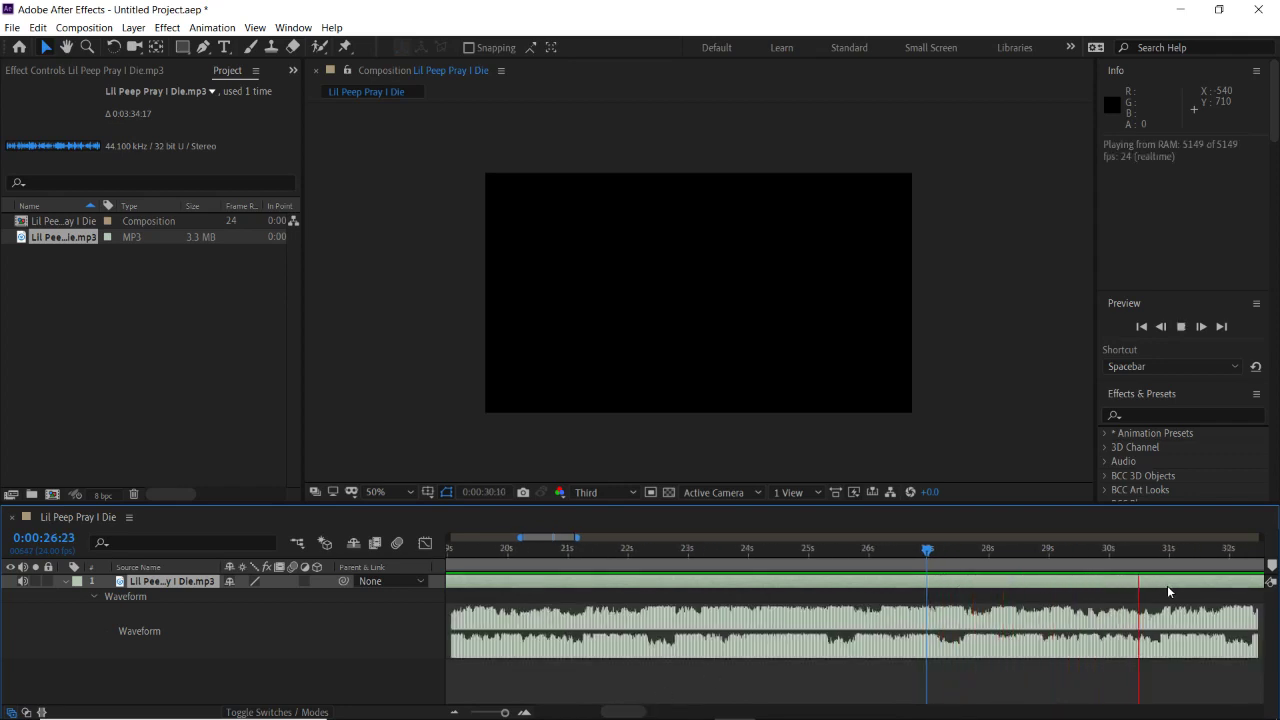
pyautogui.press('space')
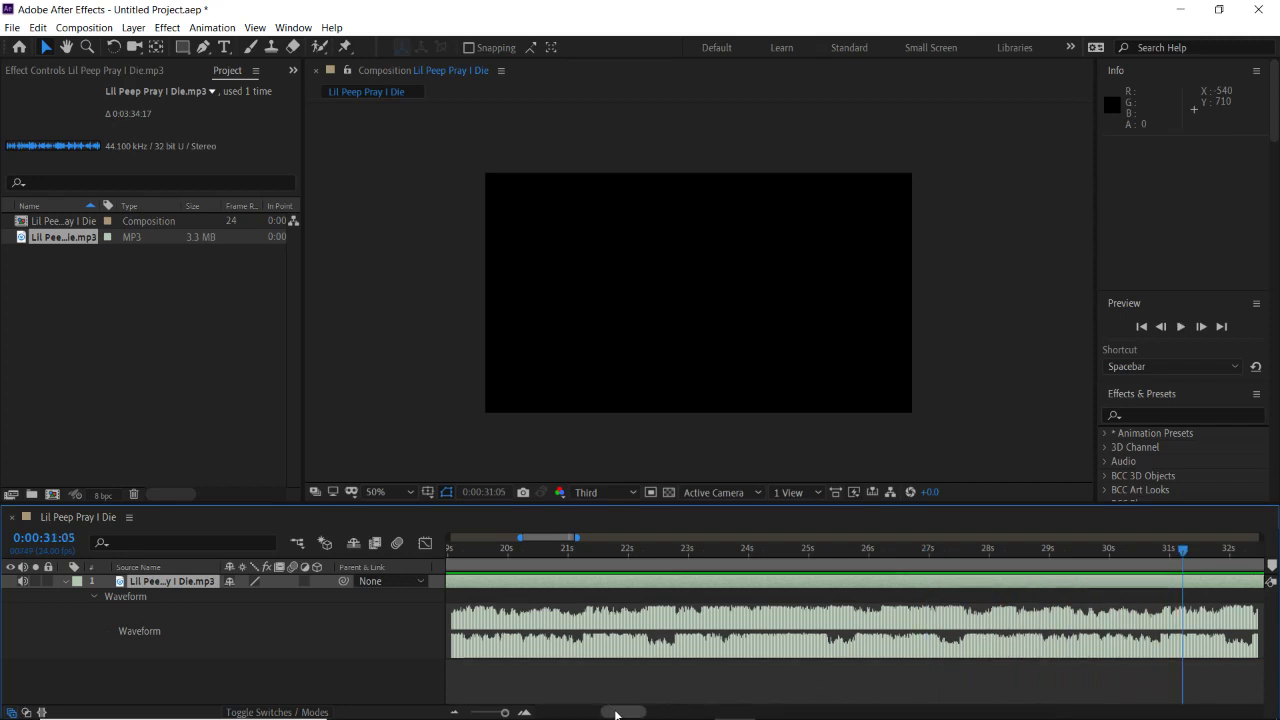
pyautogui.moveTo(616, 714); pyautogui.dragTo(622, 713)
pyautogui.press('space')
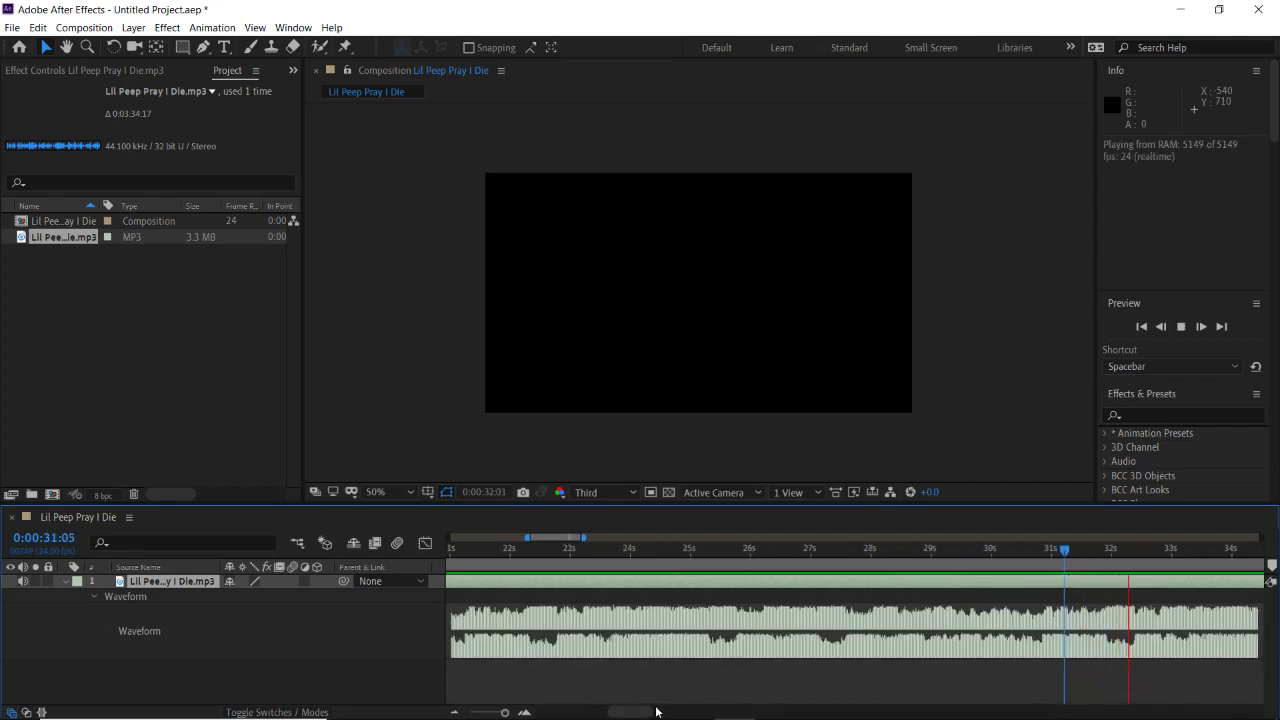
pyautogui.press('space')
pyautogui.moveTo(648, 711); pyautogui.dragTo(660, 716)
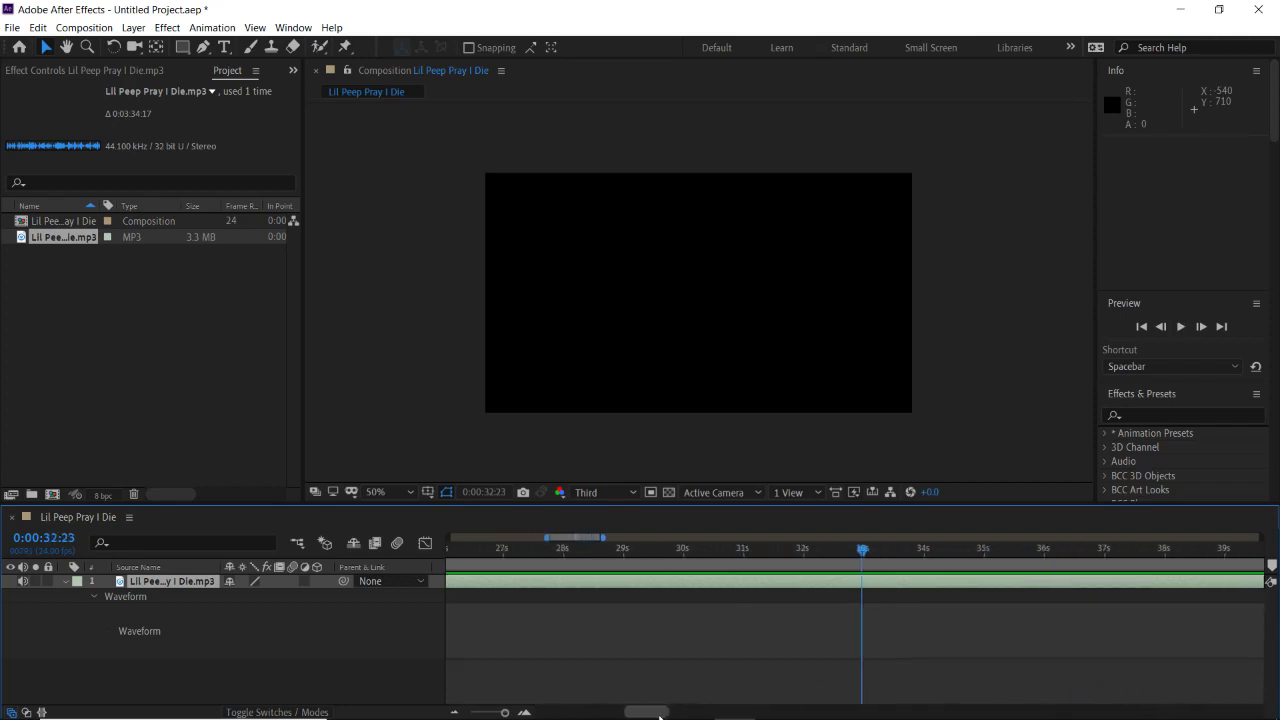
pyautogui.press('space')
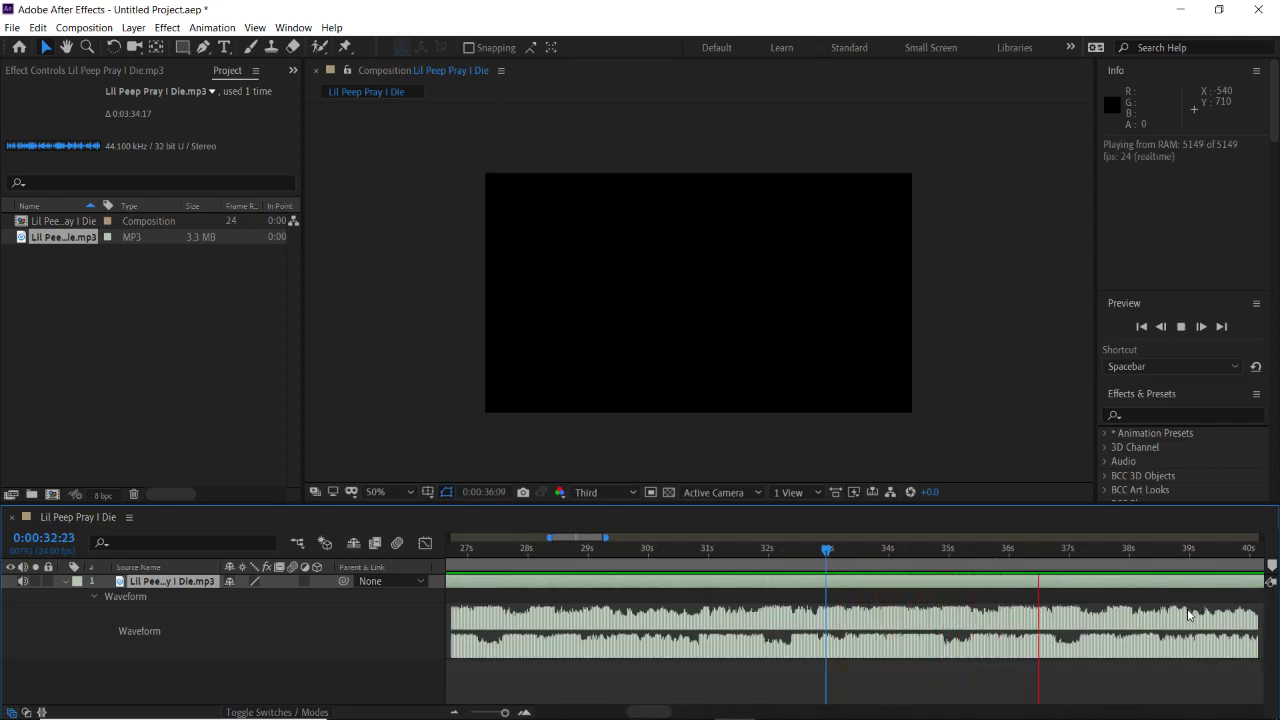
pyautogui.press('space')
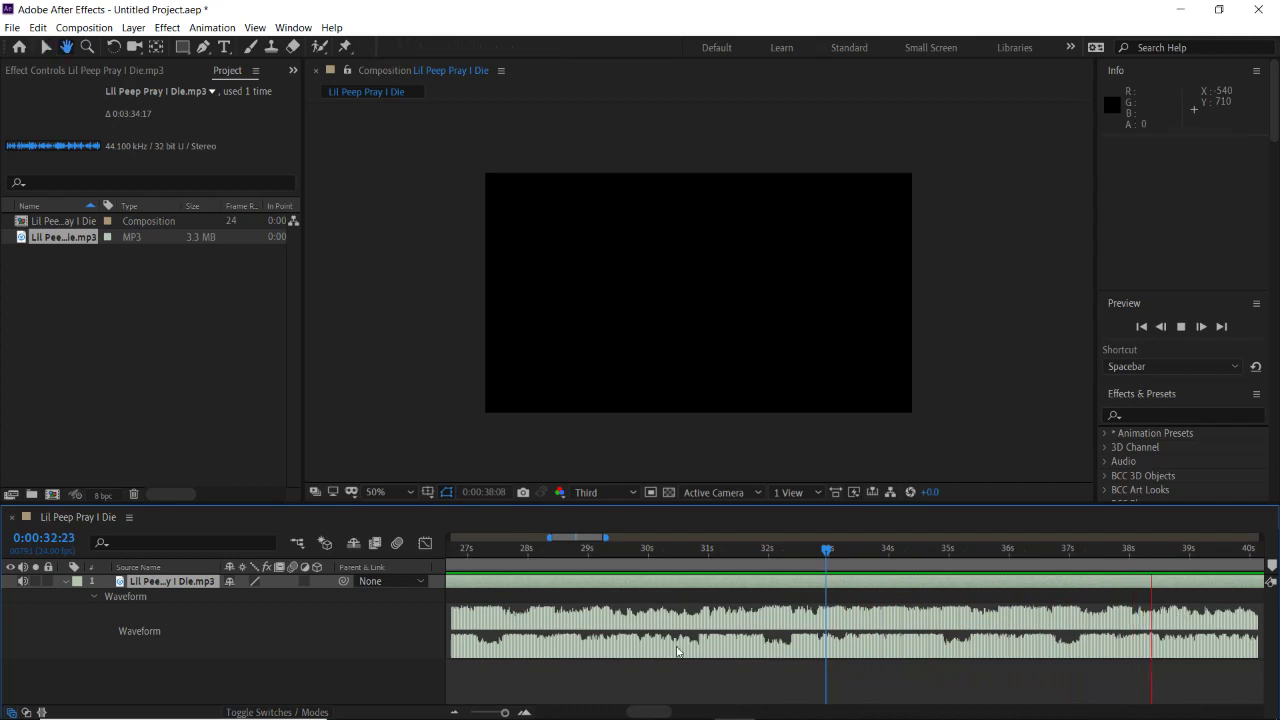
pyautogui.moveTo(642, 712); pyautogui.dragTo(654, 712)
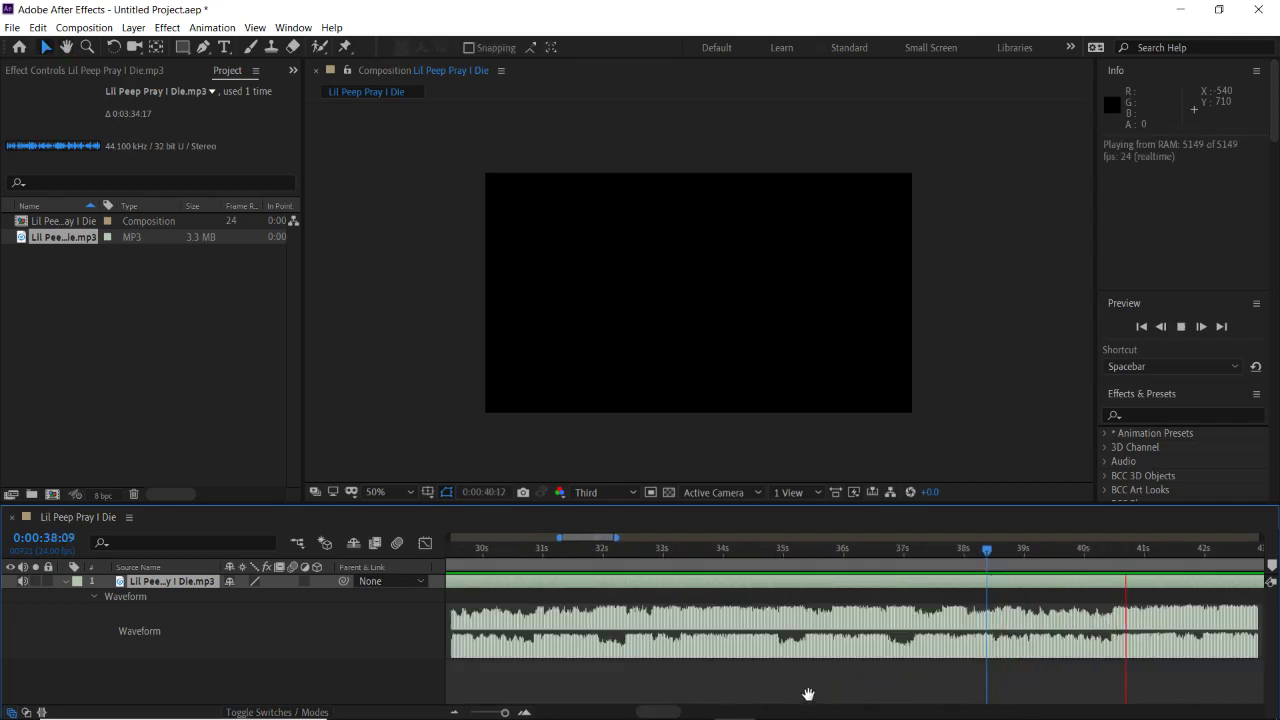
# Split the audio layer at 0:00:40:06 and delete the part before the cut
pyautogui.moveTo(1138, 550); pyautogui.dragTo(1100, 551)
pyautogui.hotkey('ctrl', 'shift', 'd')
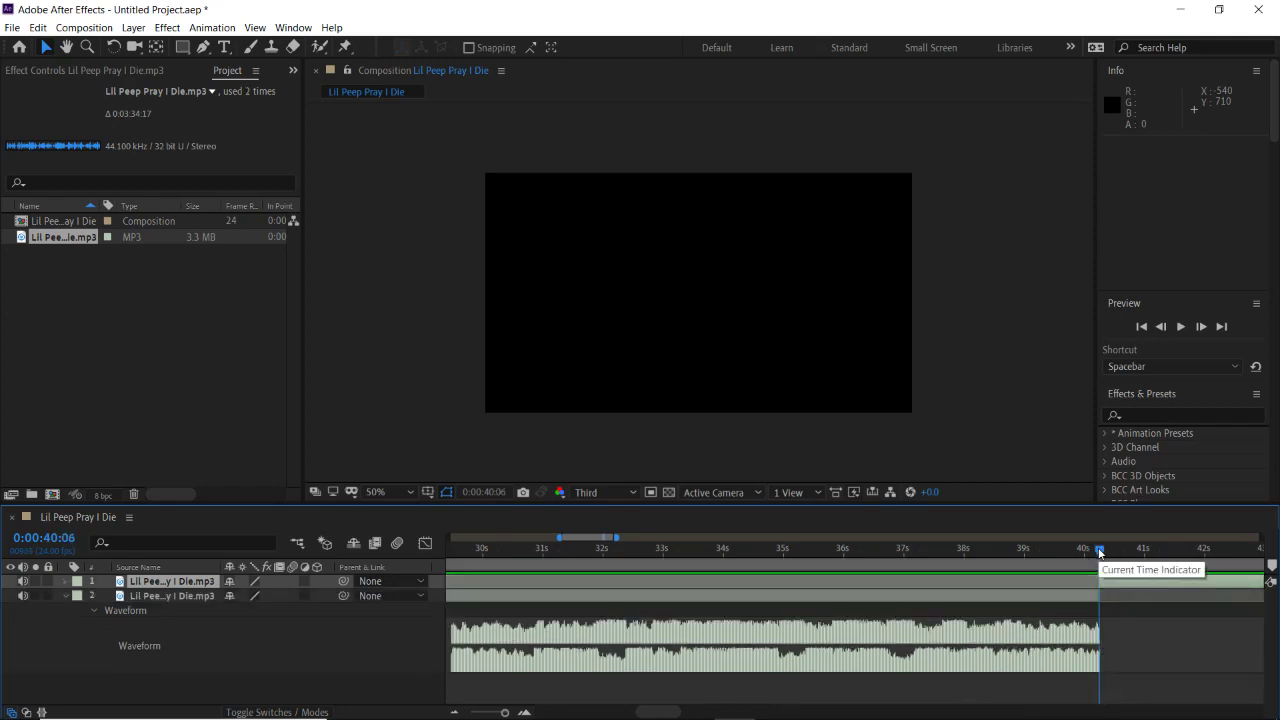
pyautogui.click(1042, 596)
pyautogui.press('Delete')
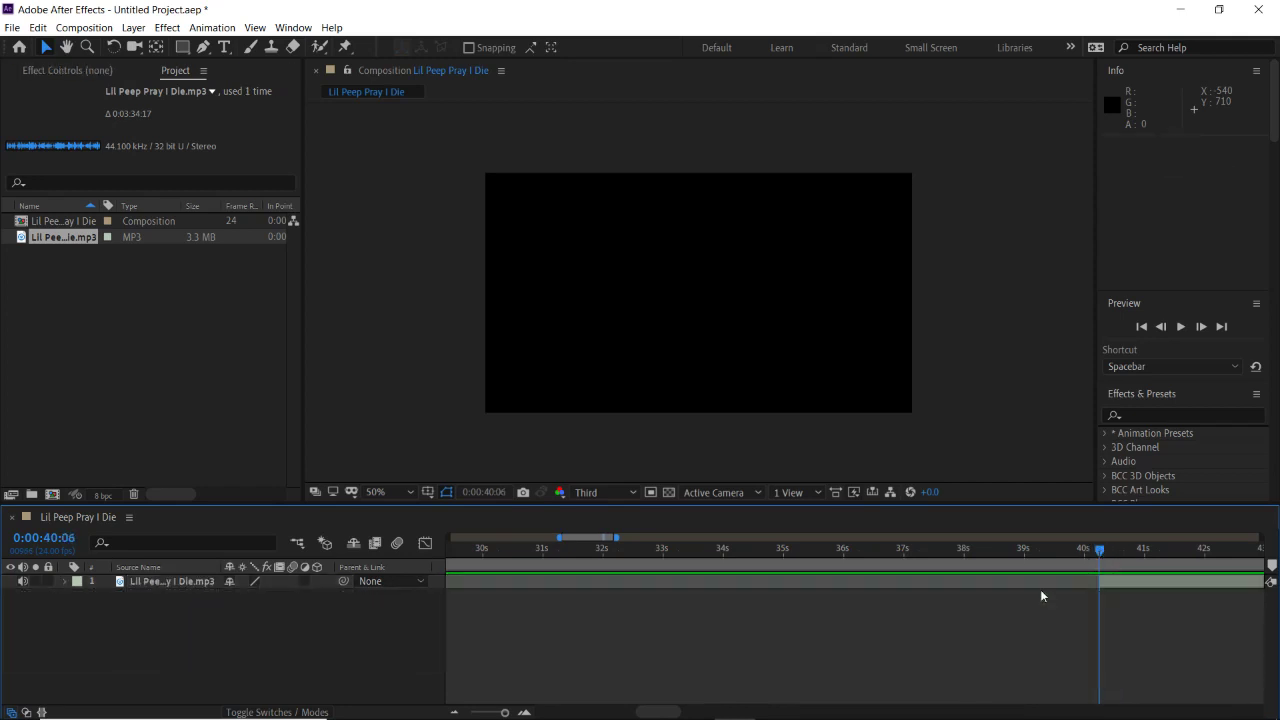
# Move the remaining audio layer back along the timeline so that it starts at the beginning of the composition
pyautogui.moveTo(1132, 583); pyautogui.dragTo(536, 592)
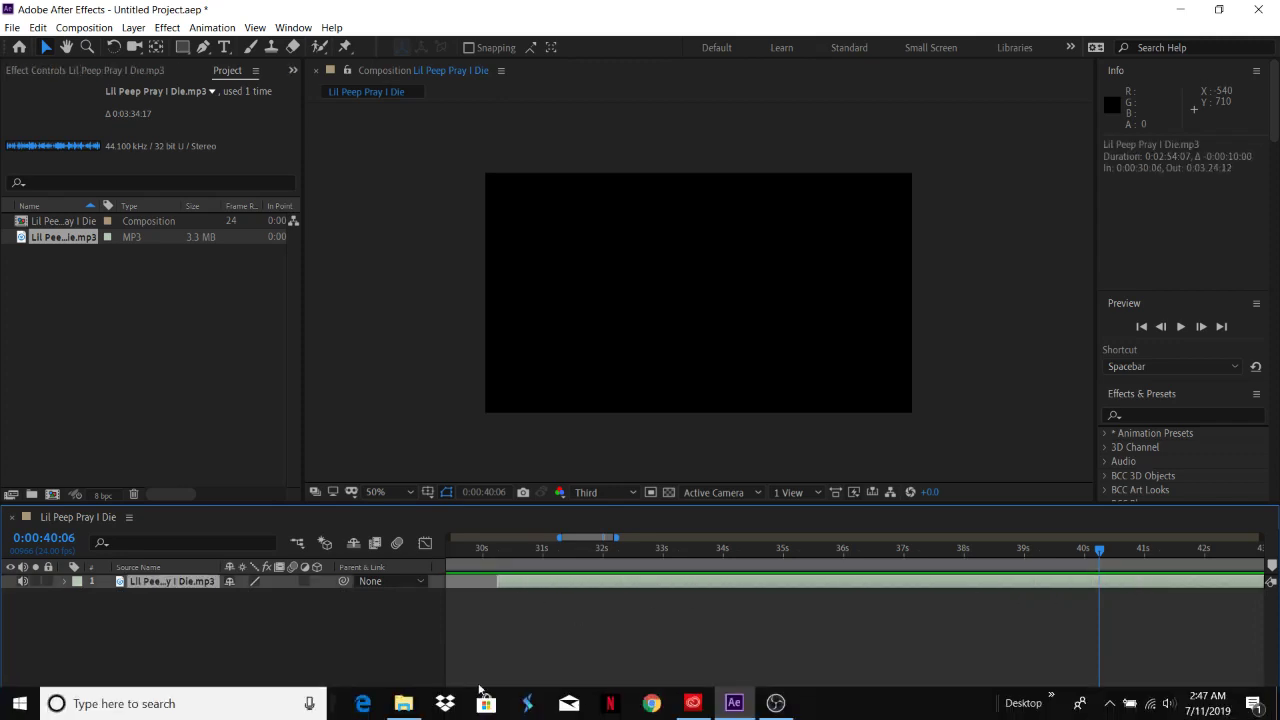
pyautogui.click(454, 712)
pyautogui.click(454, 712)
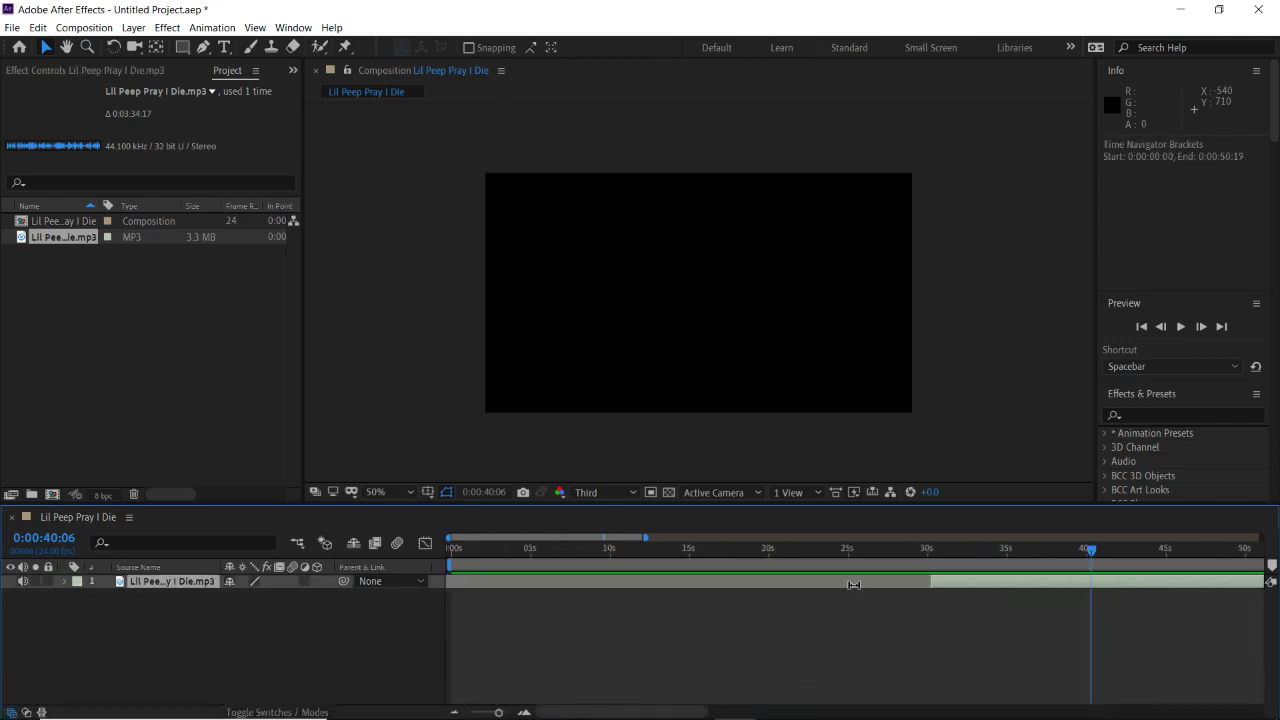
pyautogui.moveTo(948, 583); pyautogui.dragTo(565, 598)
pyautogui.moveTo(624, 706)
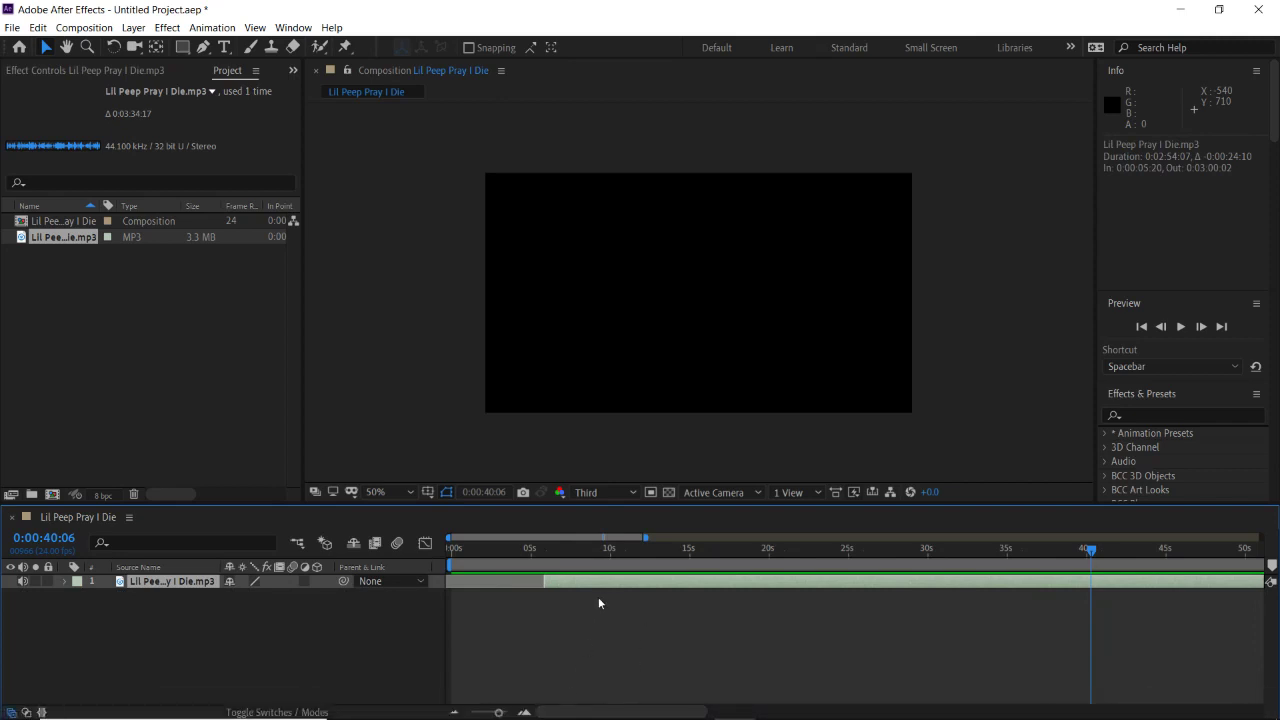
pyautogui.moveTo(598, 590); pyautogui.dragTo(481, 585)
# Return to the start of the composition, display the trimmed audio's waveform in close-up and deselect the layer
pyautogui.press('Home')
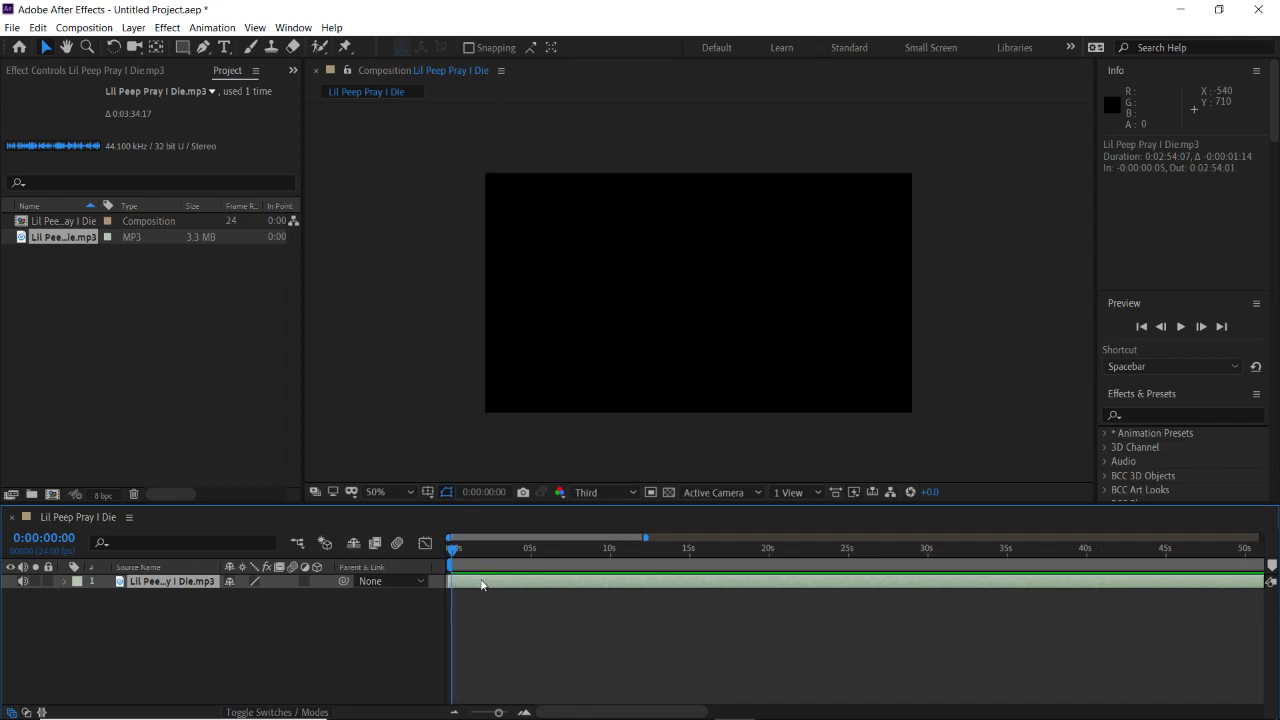
pyautogui.press('l')
pyautogui.press('l')
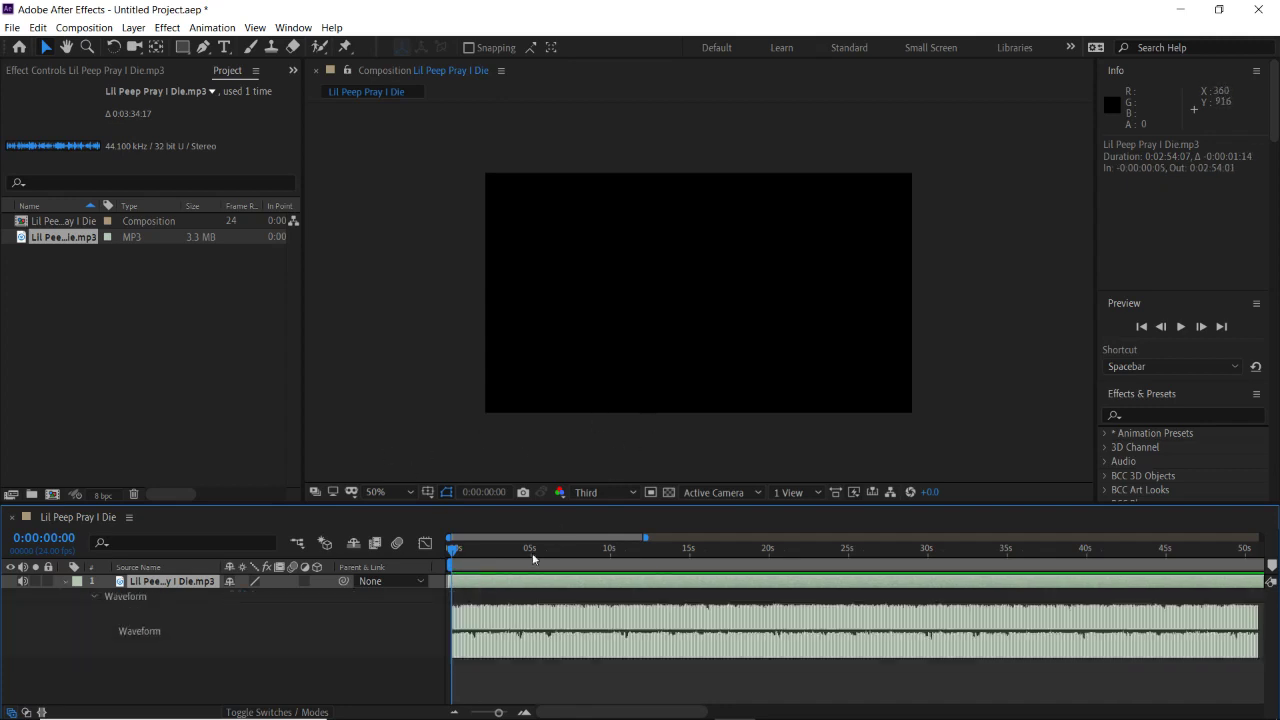
pyautogui.click(524, 712)
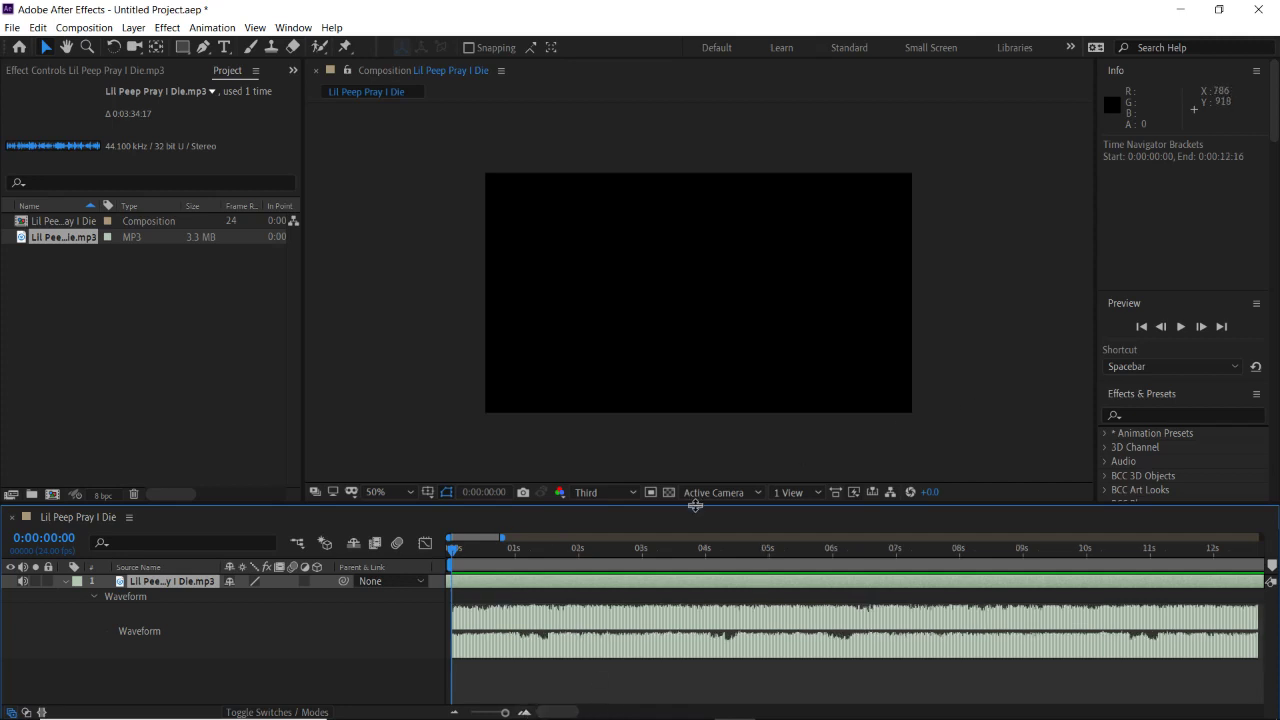
pyautogui.click(1004, 229)
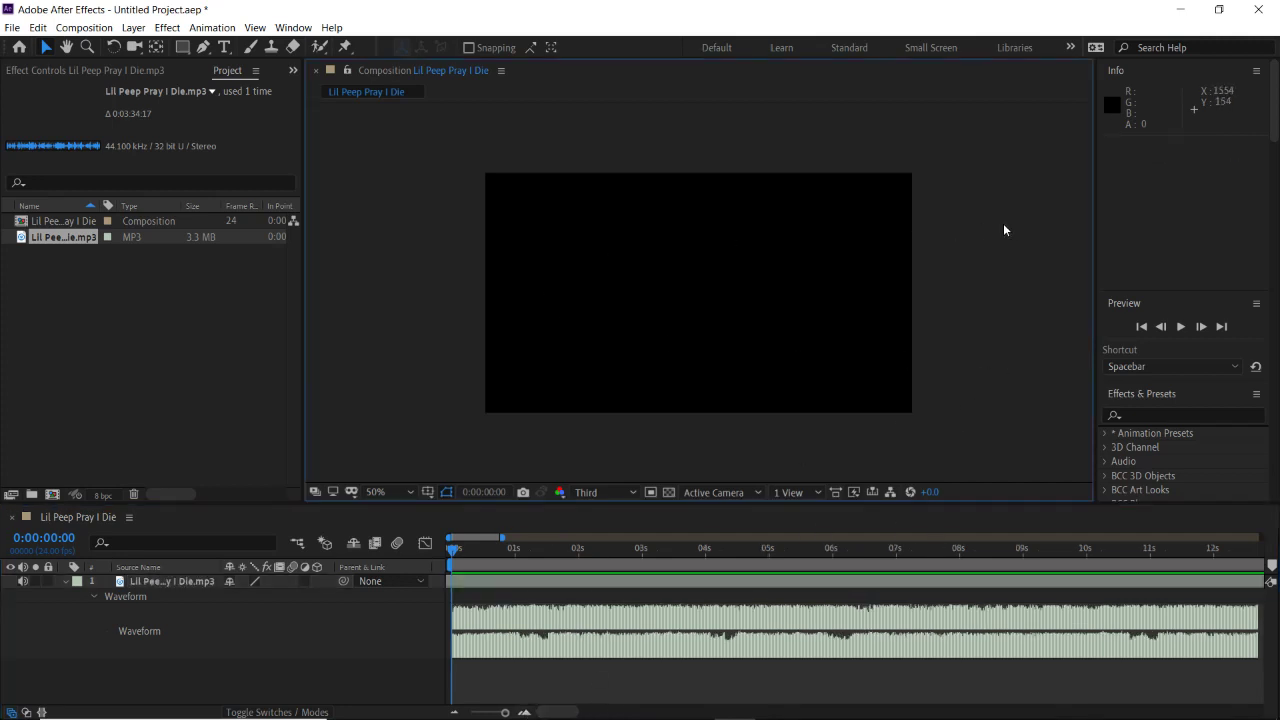
# Place composition markers at 0:00:00:01 and 0:00:00:17, numbering the second one 1
pyautogui.moveTo(488, 538); pyautogui.dragTo(616, 550)
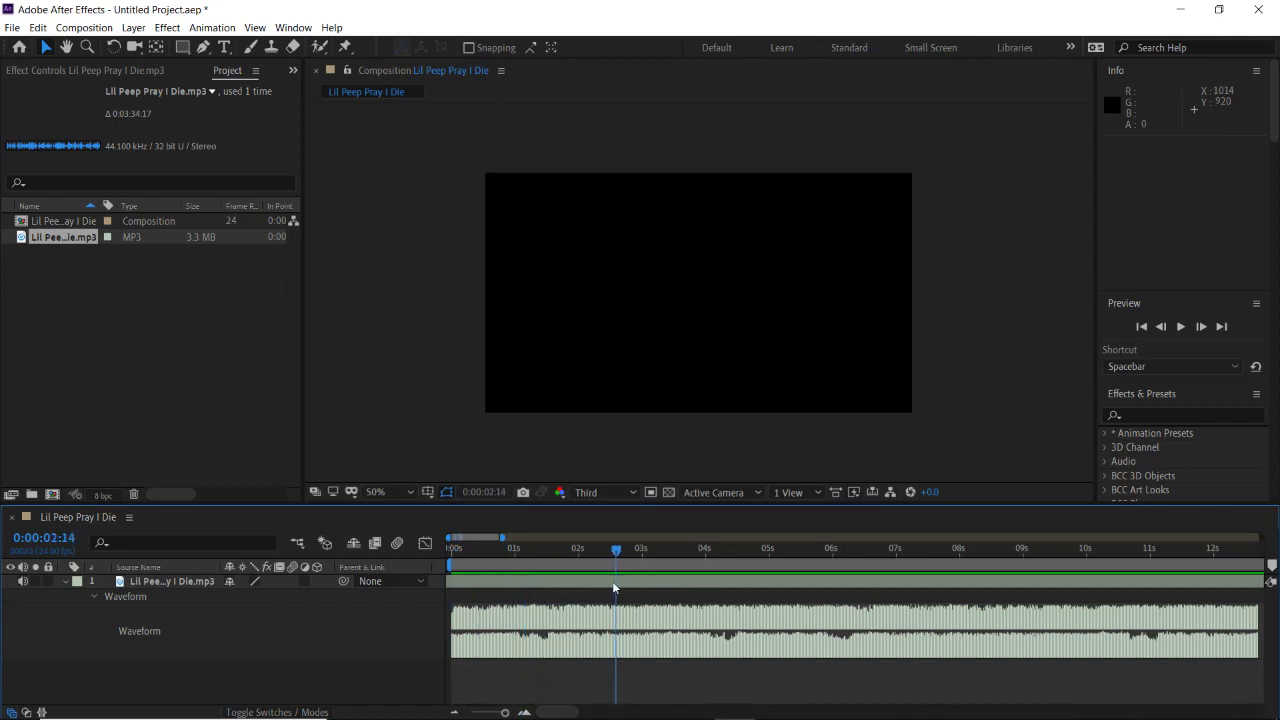
pyautogui.moveTo(494, 554); pyautogui.dragTo(455, 563)
pyautogui.press('space')
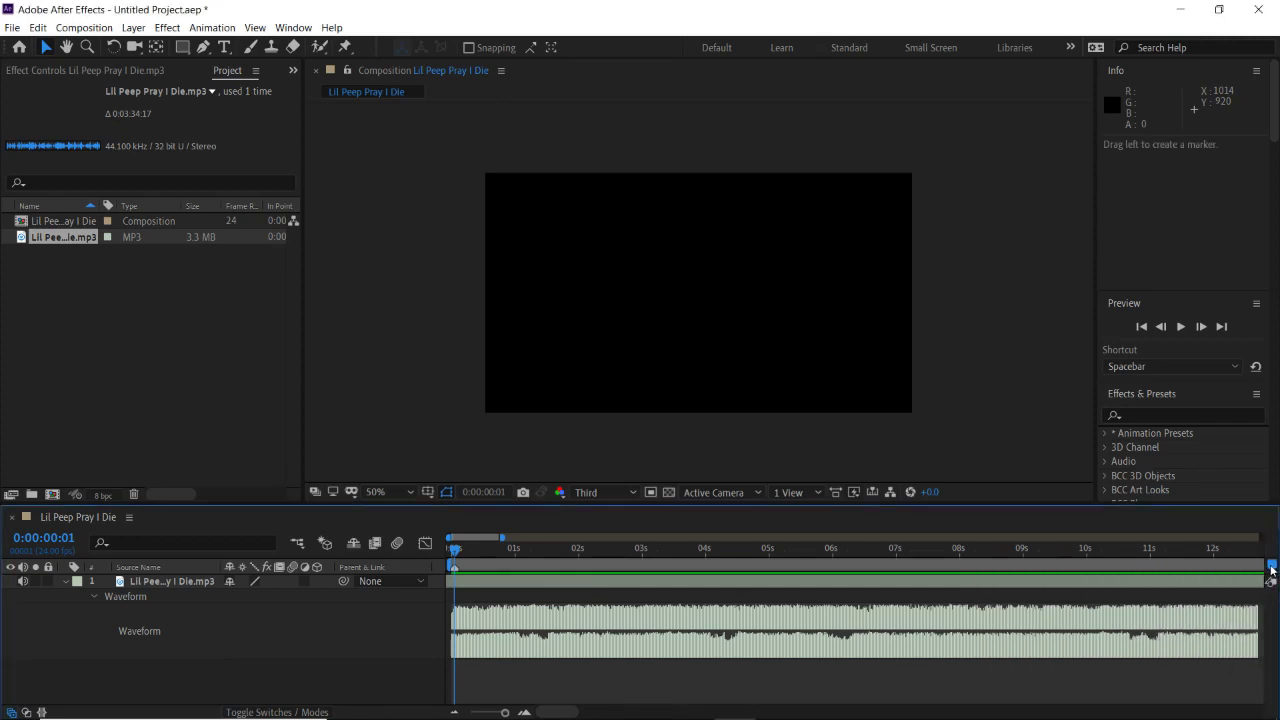
pyautogui.moveTo(1272, 569)
pyautogui.mouseDown()
pyautogui.moveTo(718, 566)
pyautogui.moveTo(685, 585)
pyautogui.moveTo(554, 575)
pyautogui.moveTo(1271, 568)
pyautogui.moveTo(1084, 575)
pyautogui.moveTo(514, 554)
pyautogui.moveTo(488, 563)
pyautogui.moveTo(517, 563)
pyautogui.moveTo(502, 579)
pyautogui.mouseUp()
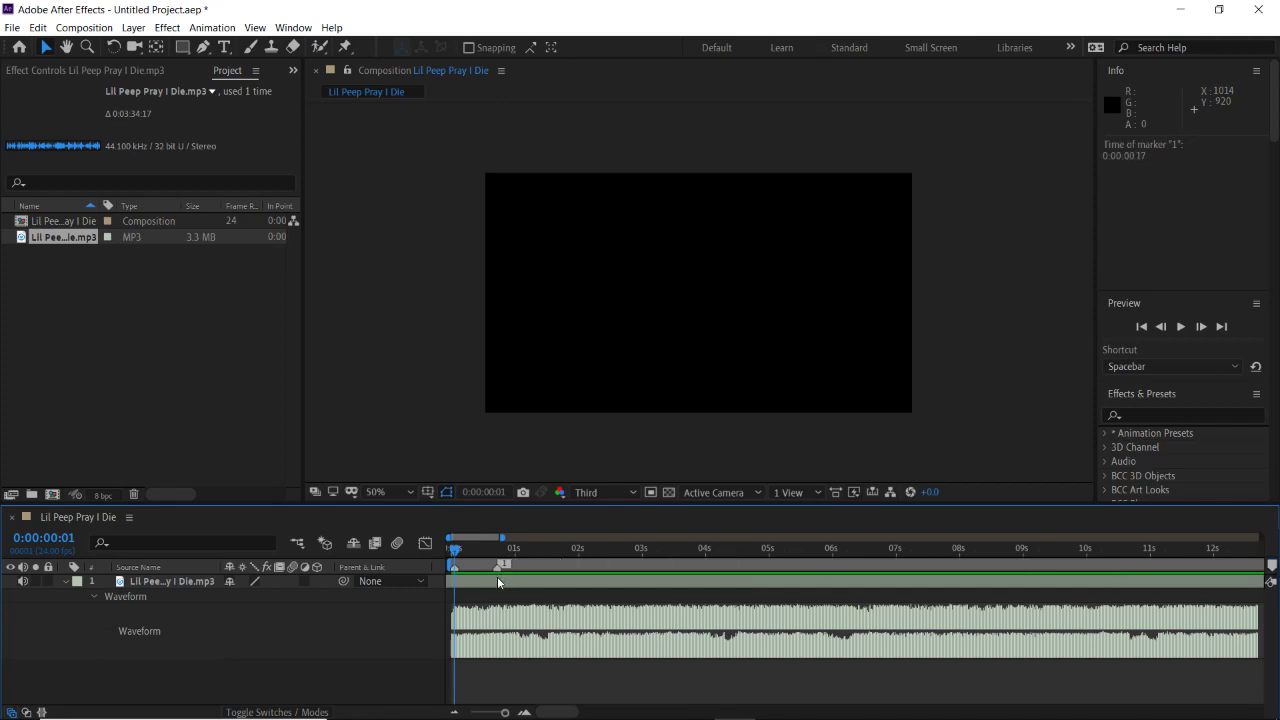
# Preview the audio from 0:00:00:03, set the current time to 0:00:02:04 and move marker 1 to 0:00:01:19
pyautogui.rightClick(497, 576)
pyautogui.click(480, 568)
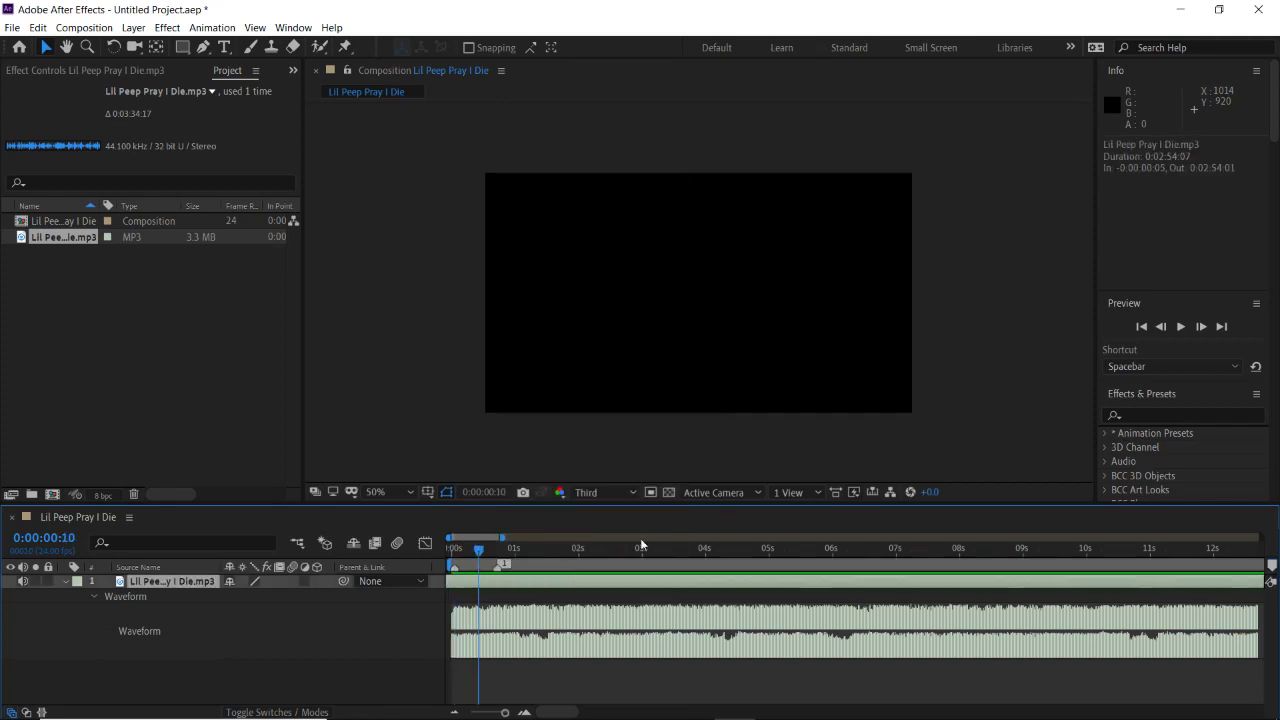
pyautogui.click(740, 474)
pyautogui.click(460, 550)
pyautogui.press('space')
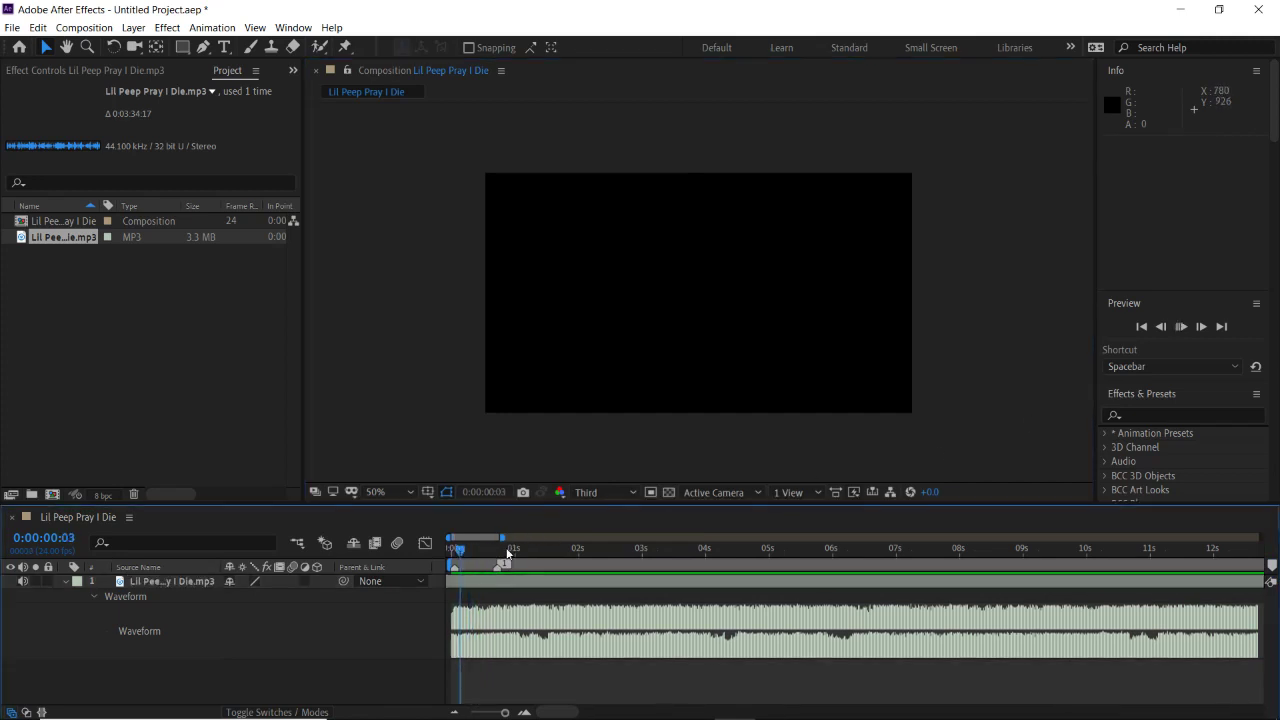
pyautogui.click(588, 570)
pyautogui.moveTo(501, 566); pyautogui.dragTo(570, 567)
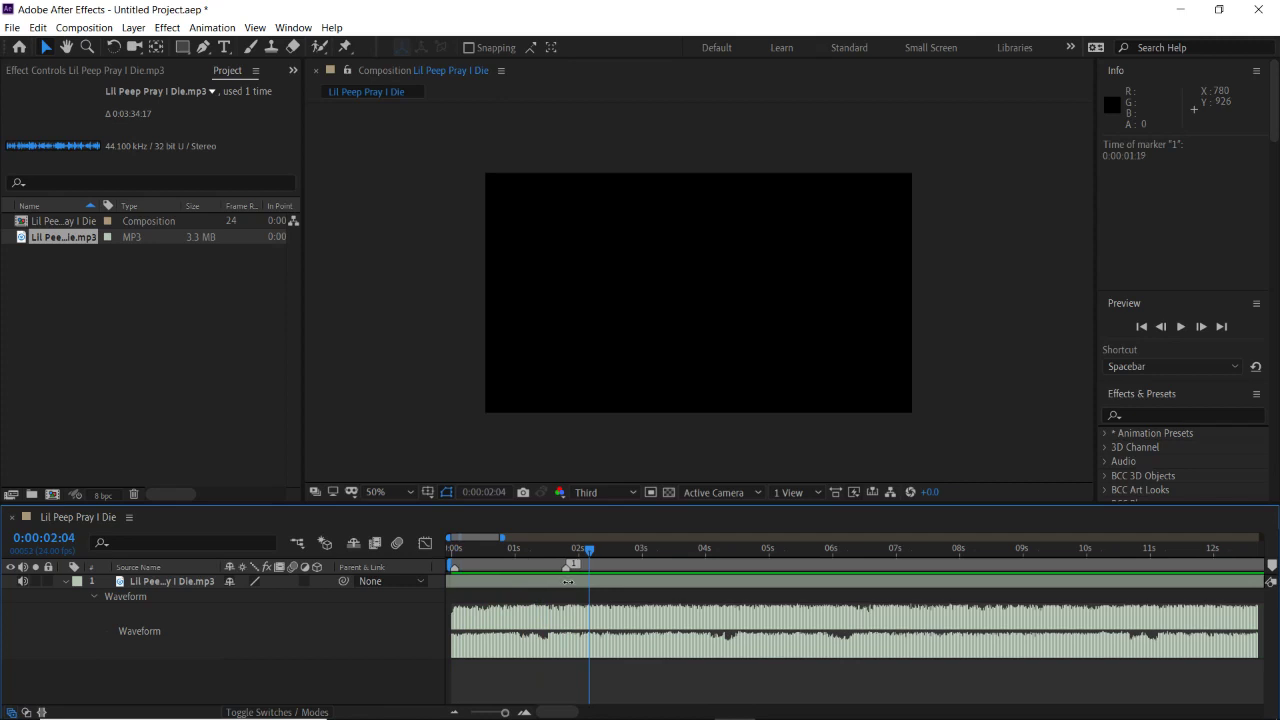
# Preview the audio from the composition's start and around marker 1, and place a composition marker at 0:00:02:16
pyautogui.click(452, 548)
pyautogui.press('space')
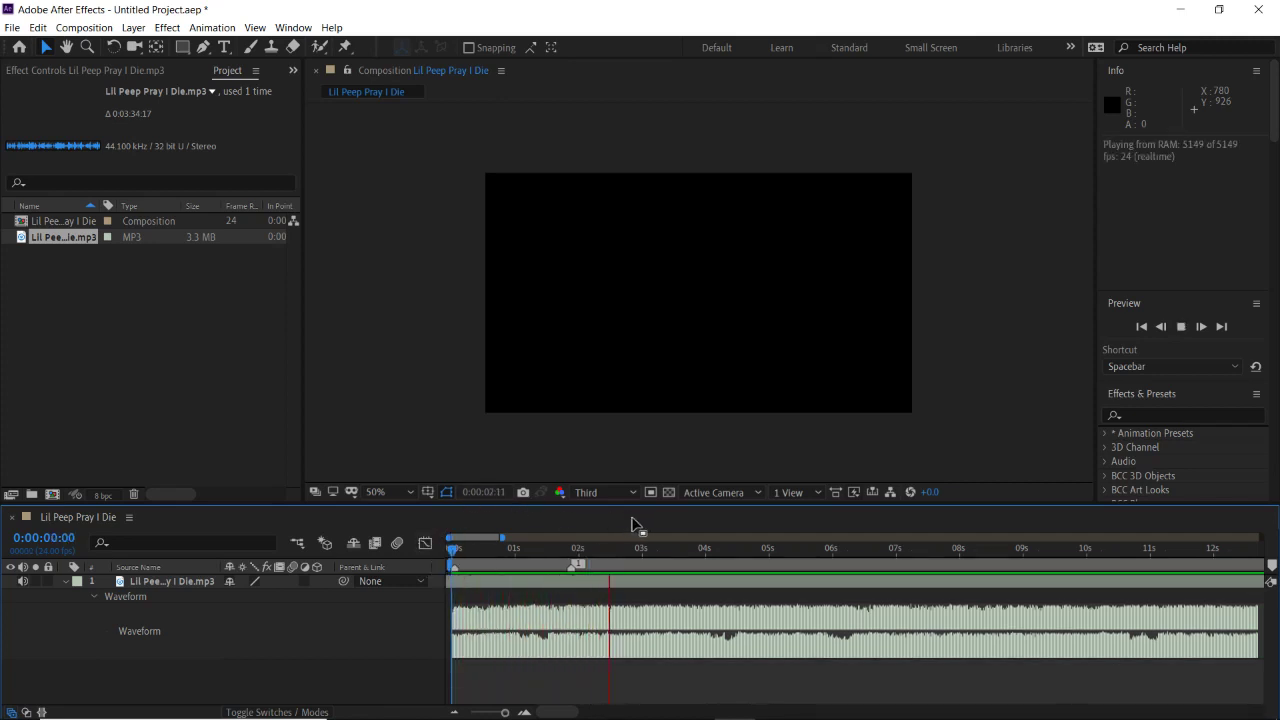
pyautogui.click(571, 553)
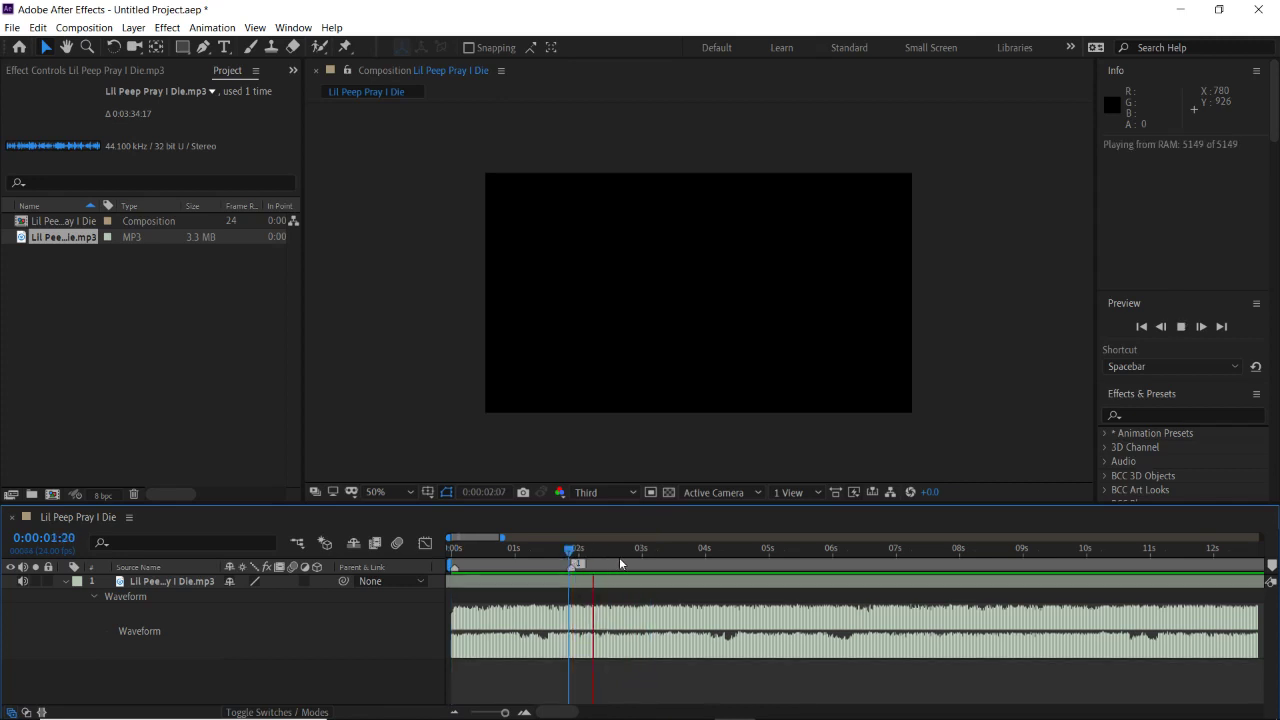
pyautogui.click(581, 550)
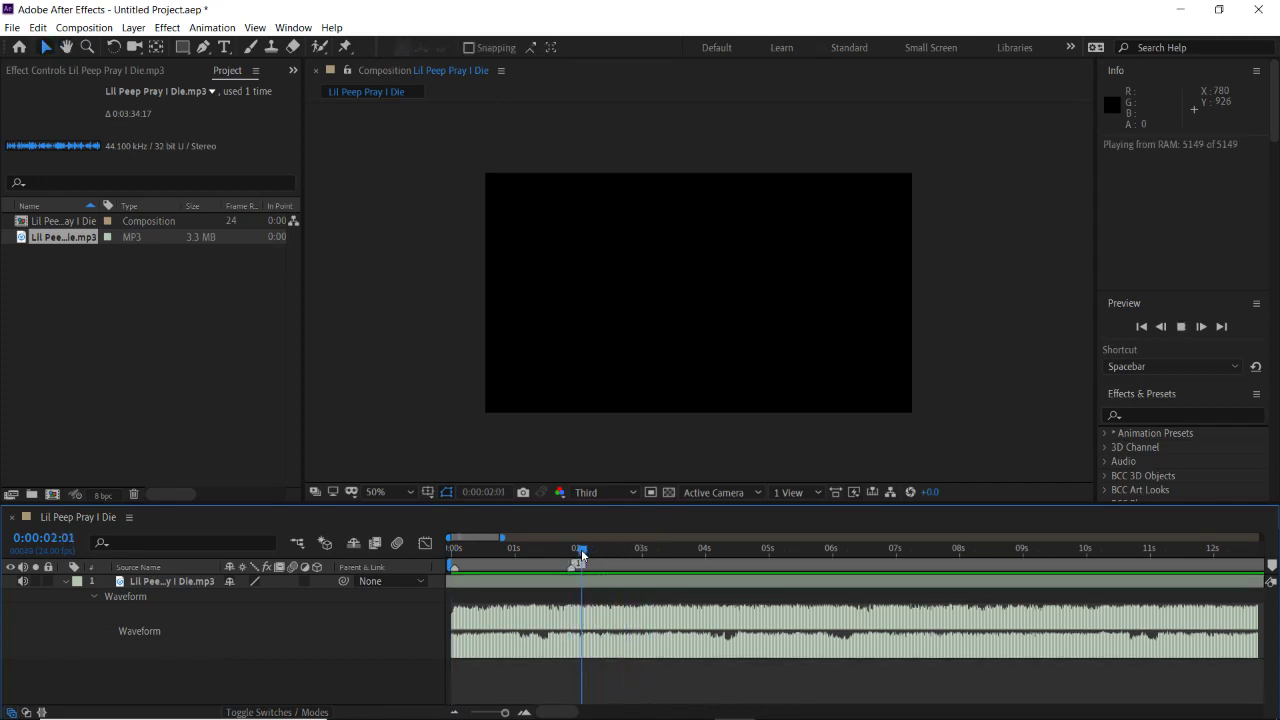
pyautogui.click(607, 558)
pyautogui.click(620, 558)
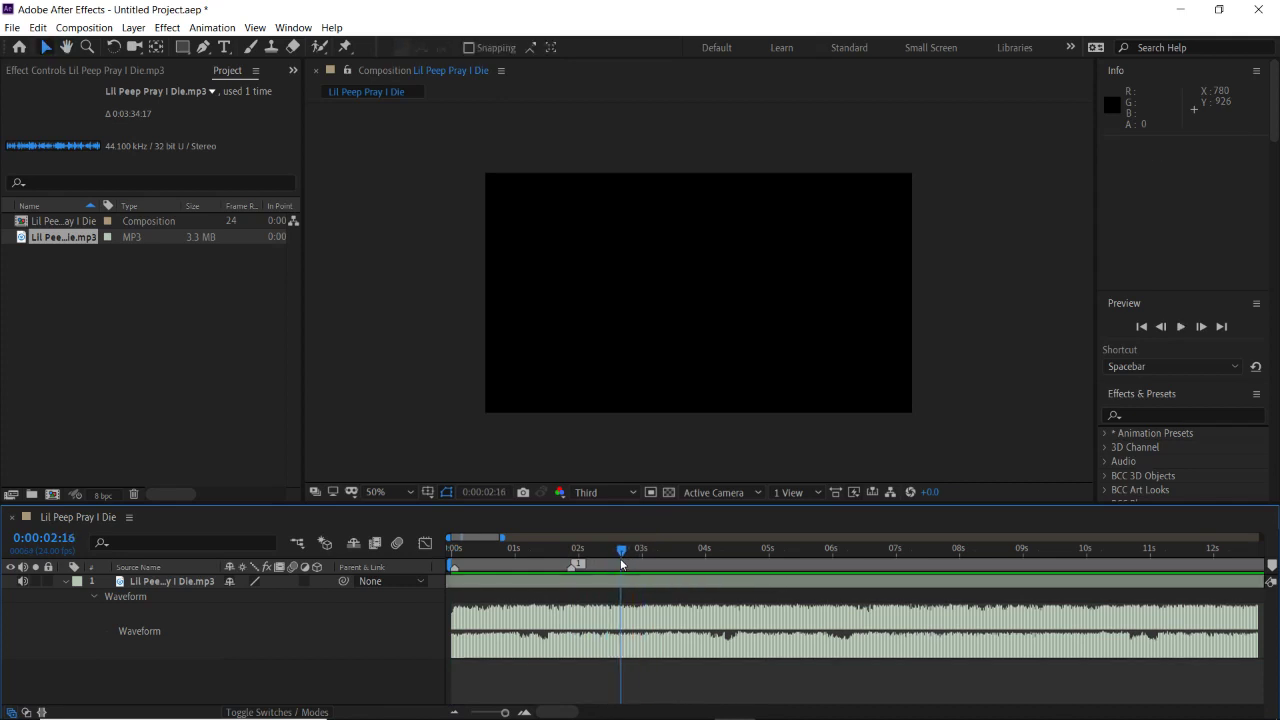
pyautogui.click(524, 713)
pyautogui.moveTo(555, 713); pyautogui.dragTo(534, 713)
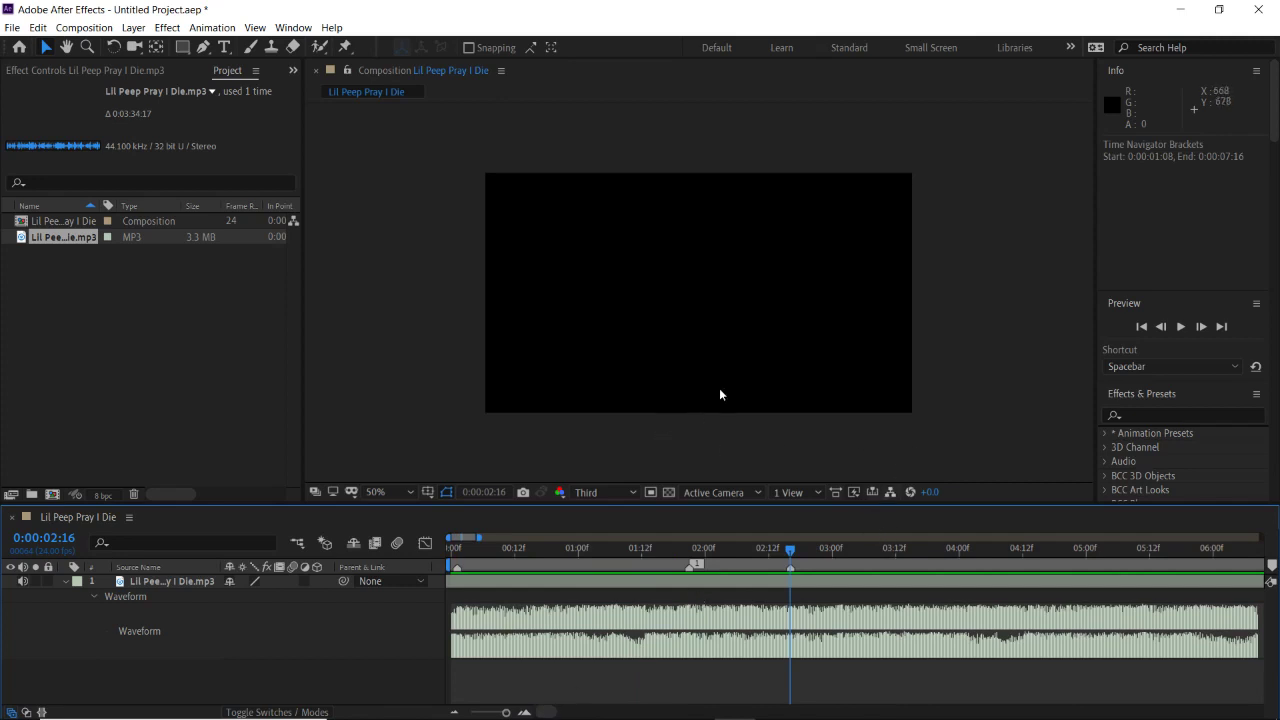
# Preview the audio from the start and place composition markers at 0:00:03:02 and about 0:00:04:13
pyautogui.press('space')
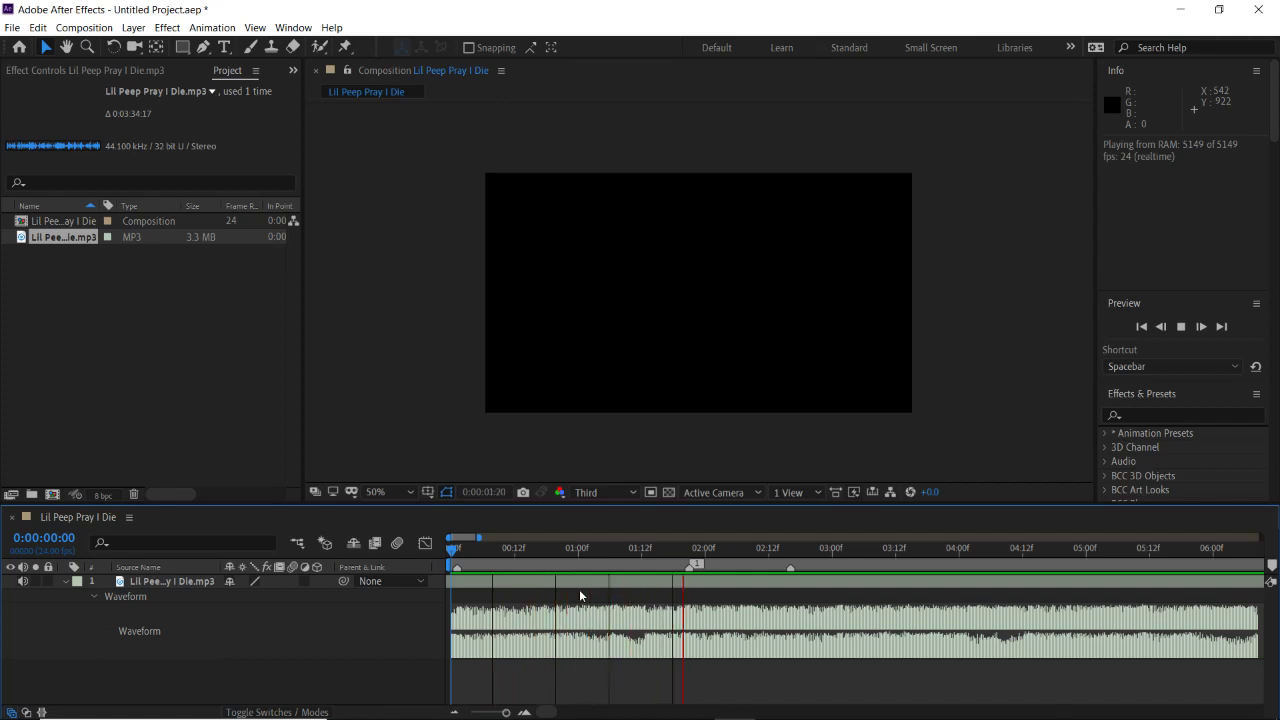
pyautogui.moveTo(877, 549); pyautogui.dragTo(843, 560)
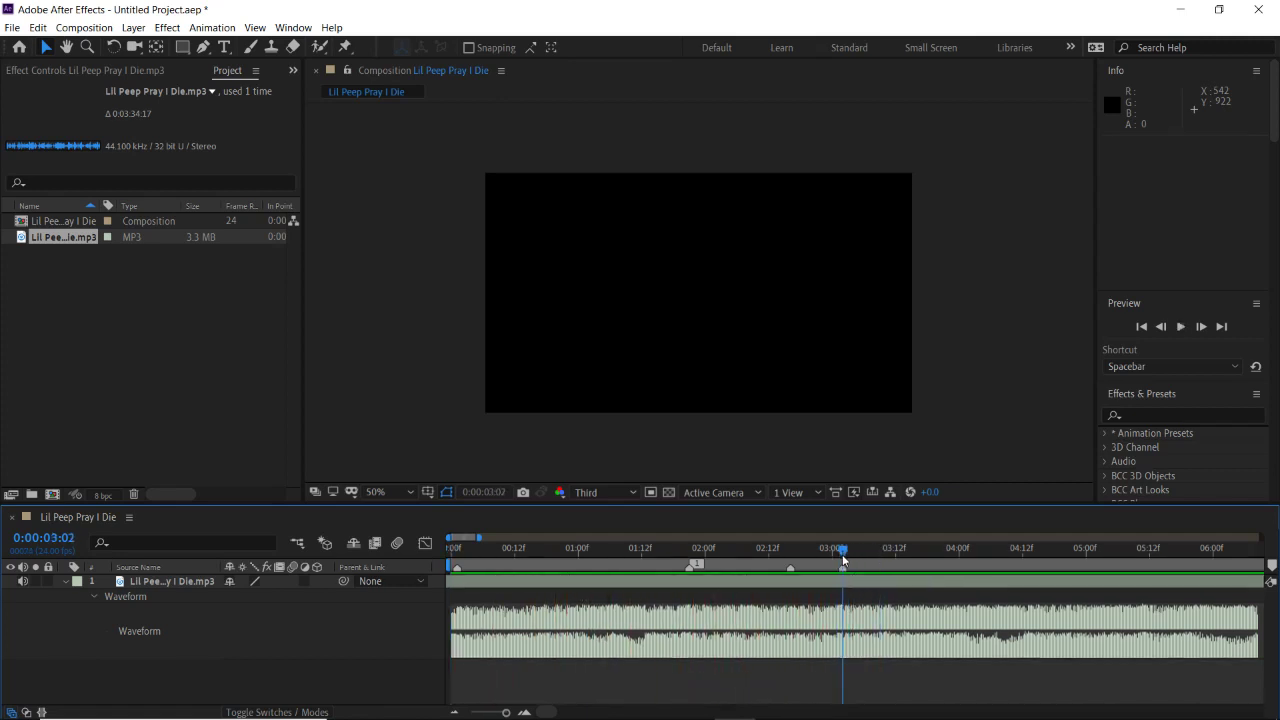
pyautogui.press('space')
pyautogui.click(1004, 551)
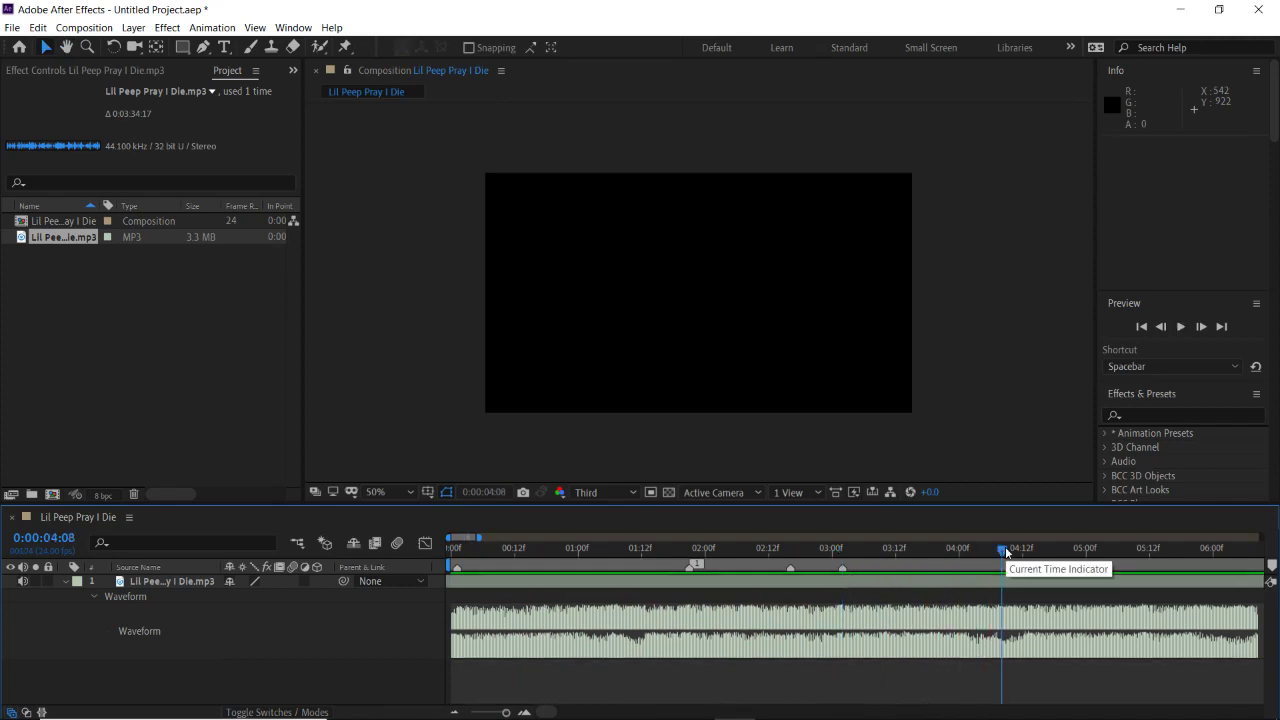
pyautogui.moveTo(1004, 552); pyautogui.dragTo(992, 552)
pyautogui.press('space')
pyautogui.click(1028, 552)
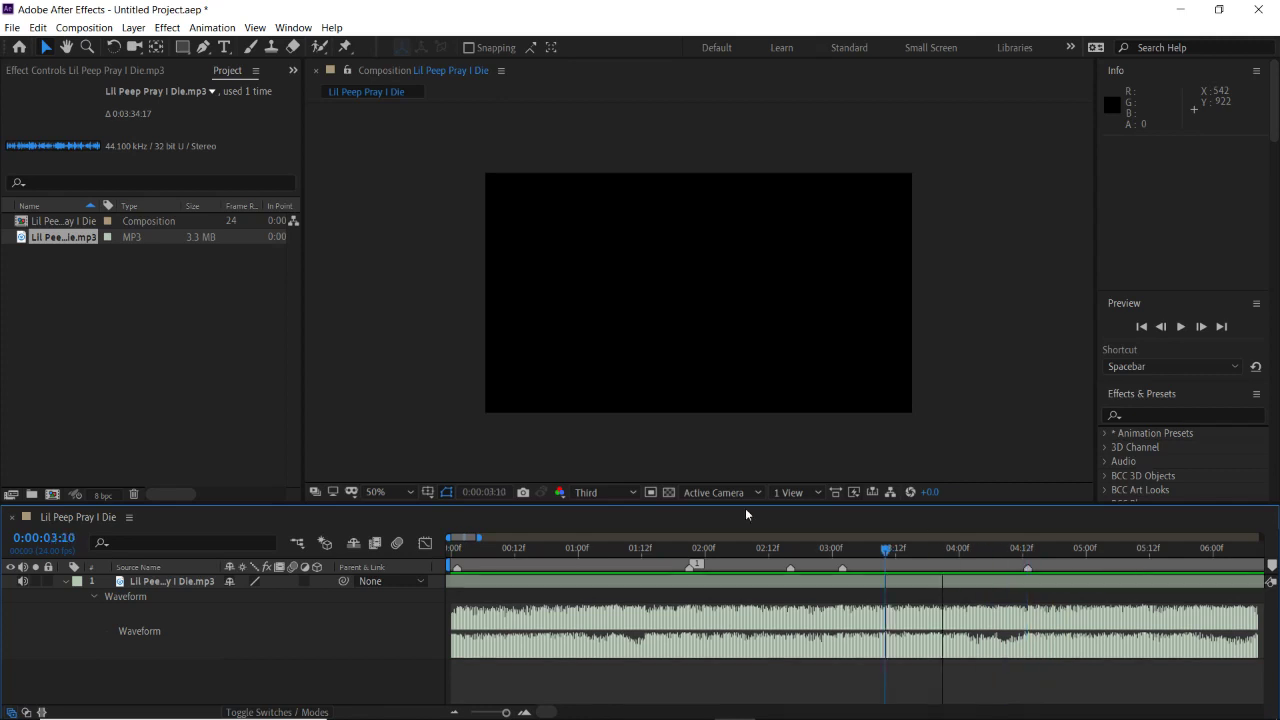
# Replay the audio from the start and add composition markers at 0:00:04:20 and 0:00:05:10
pyautogui.press('Home')
pyautogui.press('space')
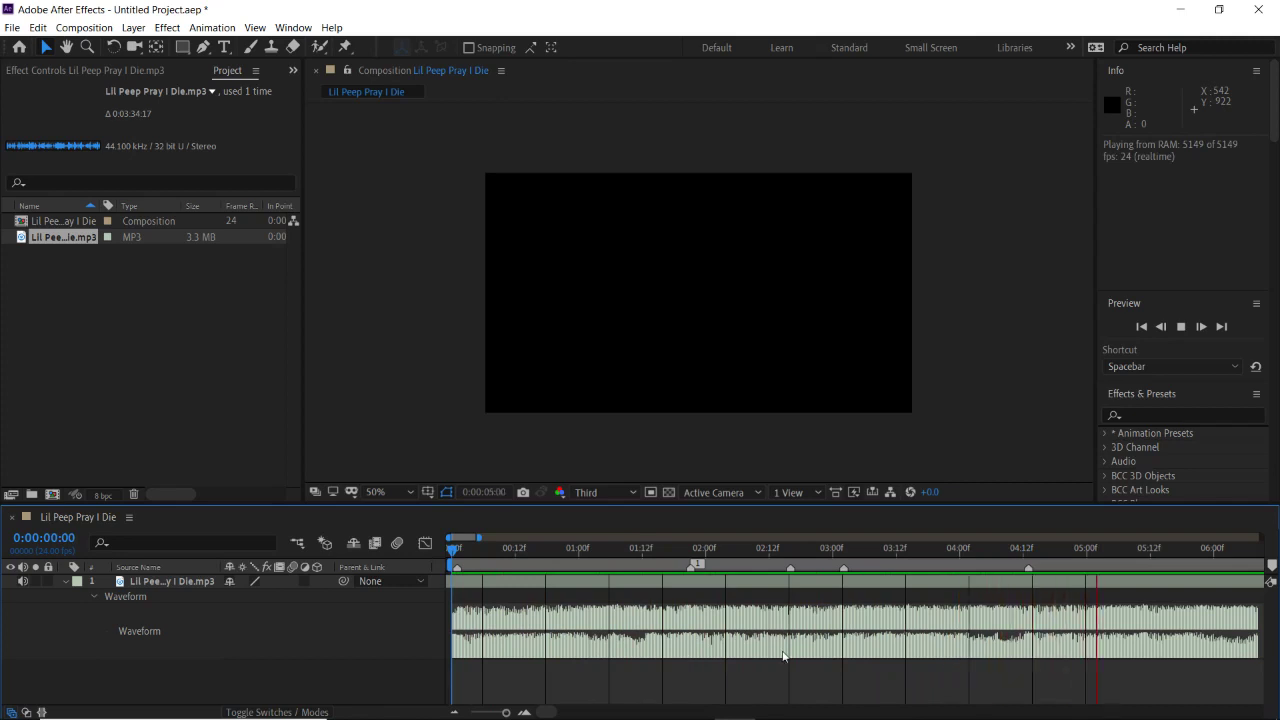
pyautogui.press('space')
pyautogui.click(982, 550)
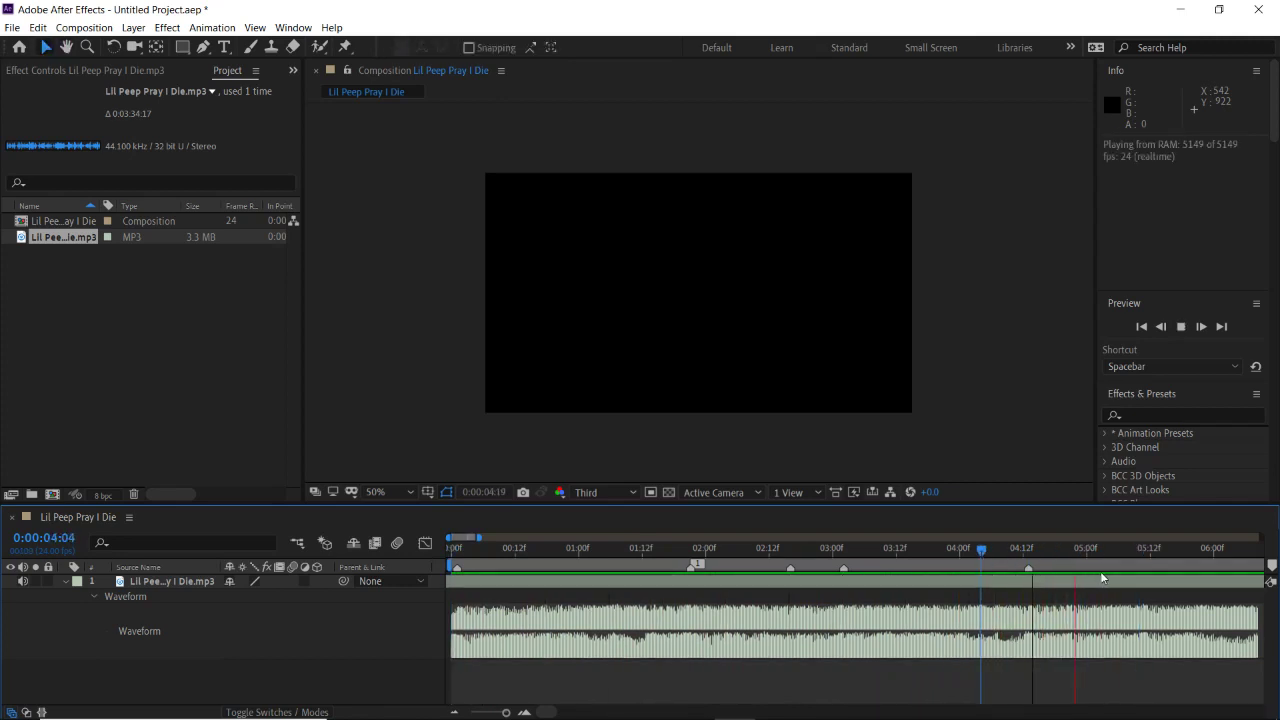
pyautogui.click(1066, 565)
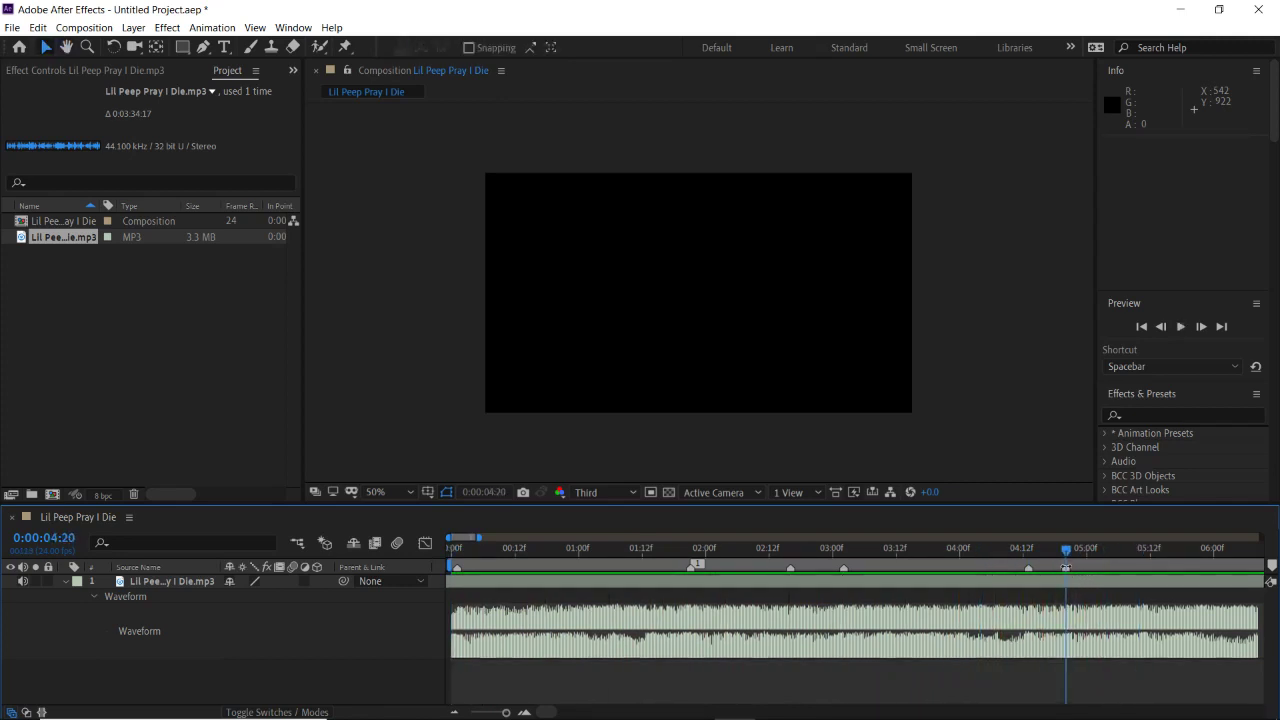
pyautogui.press('space')
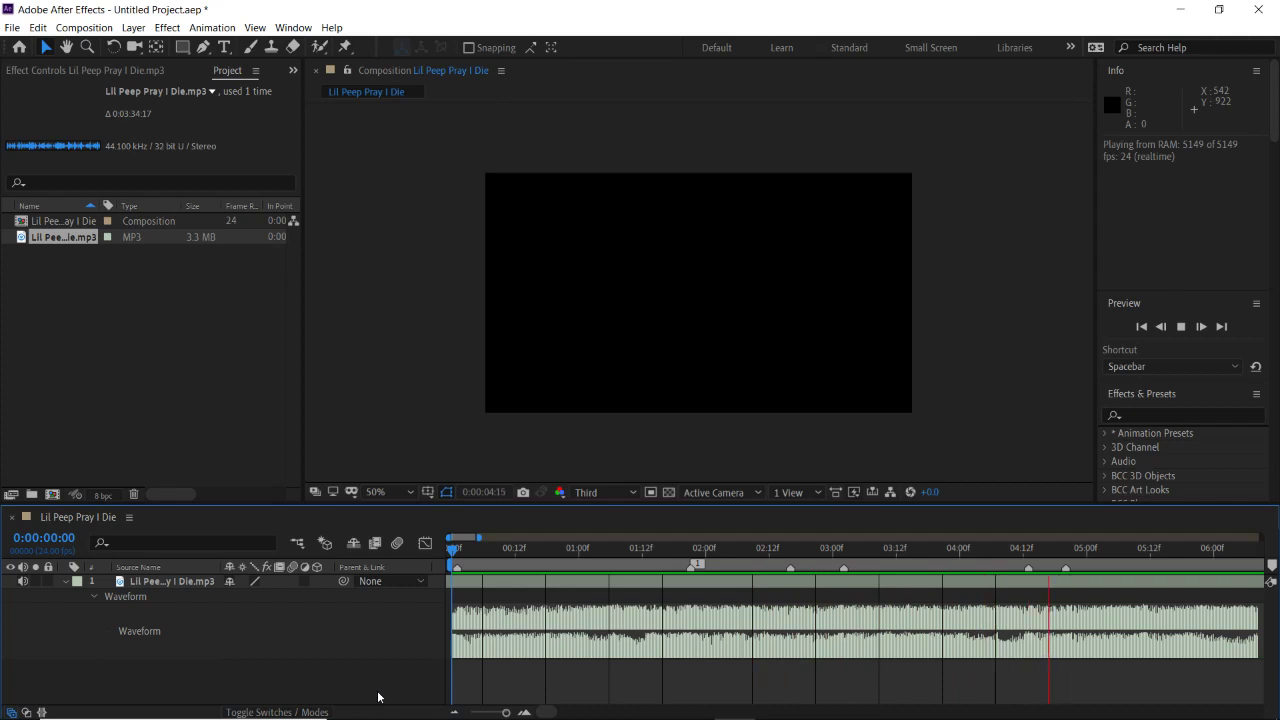
pyautogui.moveTo(1160, 550); pyautogui.dragTo(1144, 566)
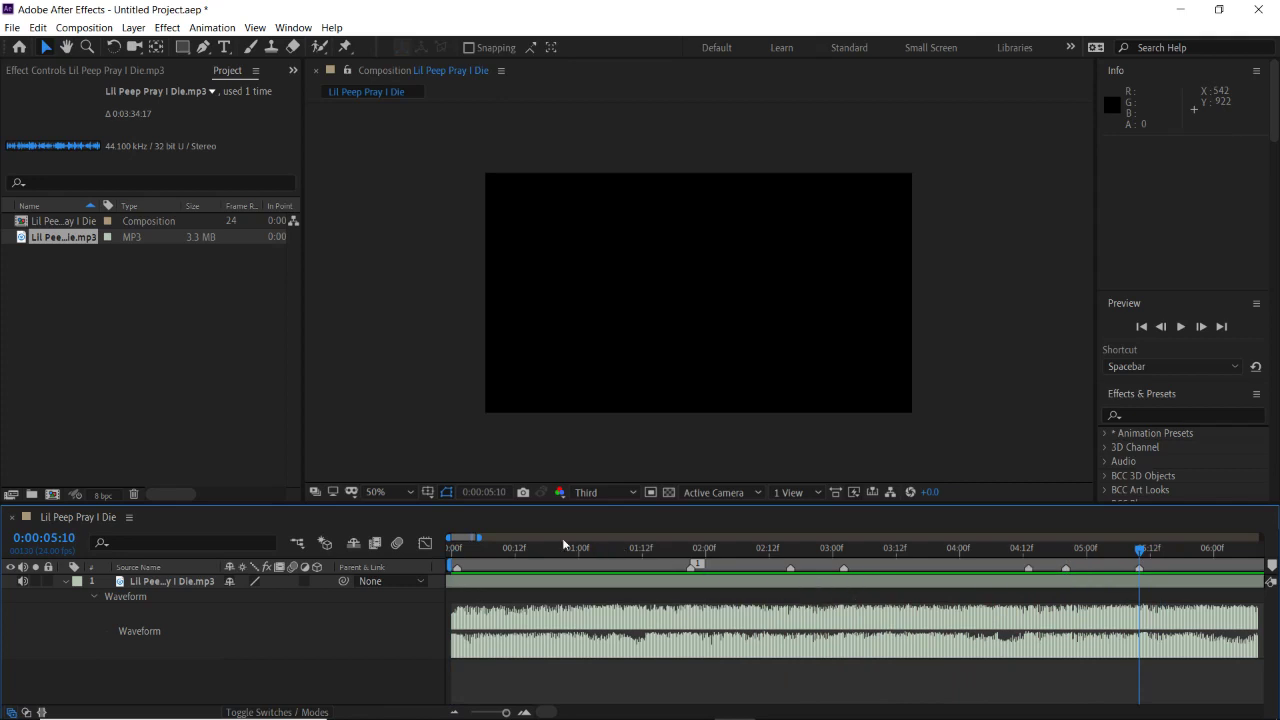
# Check the existing markers against the audio, resume playback from 0:00:05:07 and place a composition marker at 0:00:06:15
pyautogui.press('space')
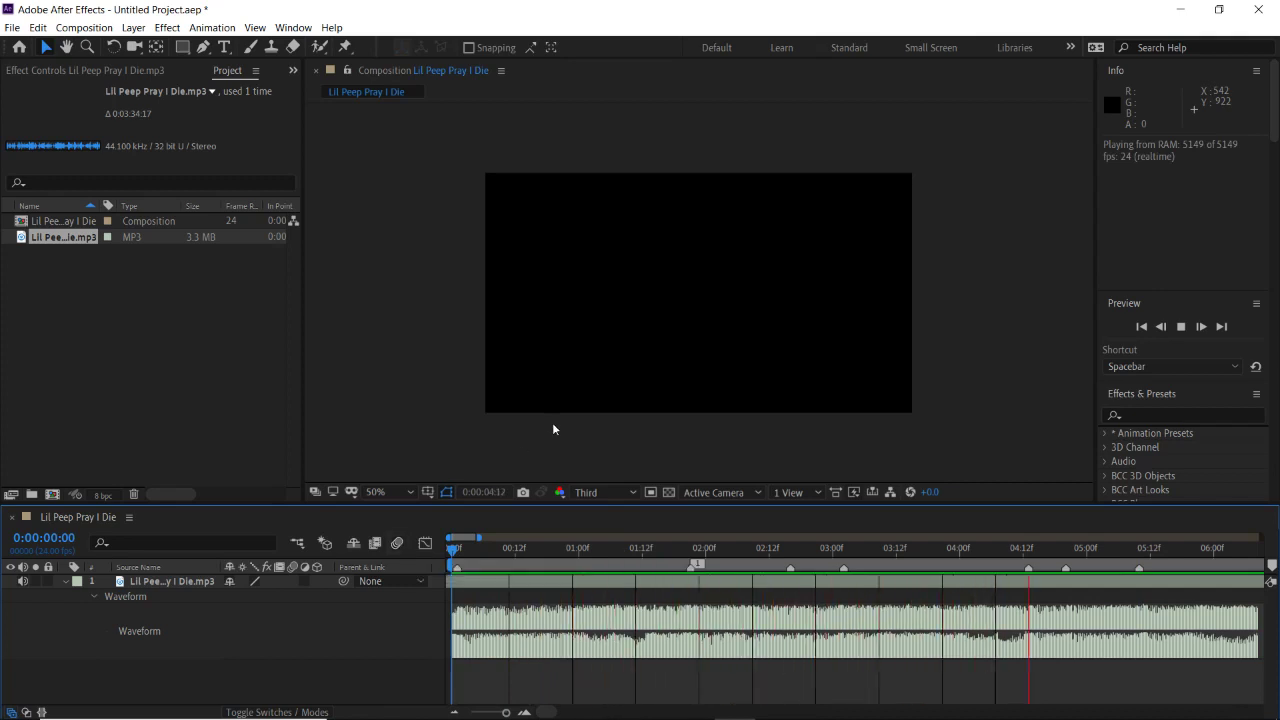
pyautogui.press('space')
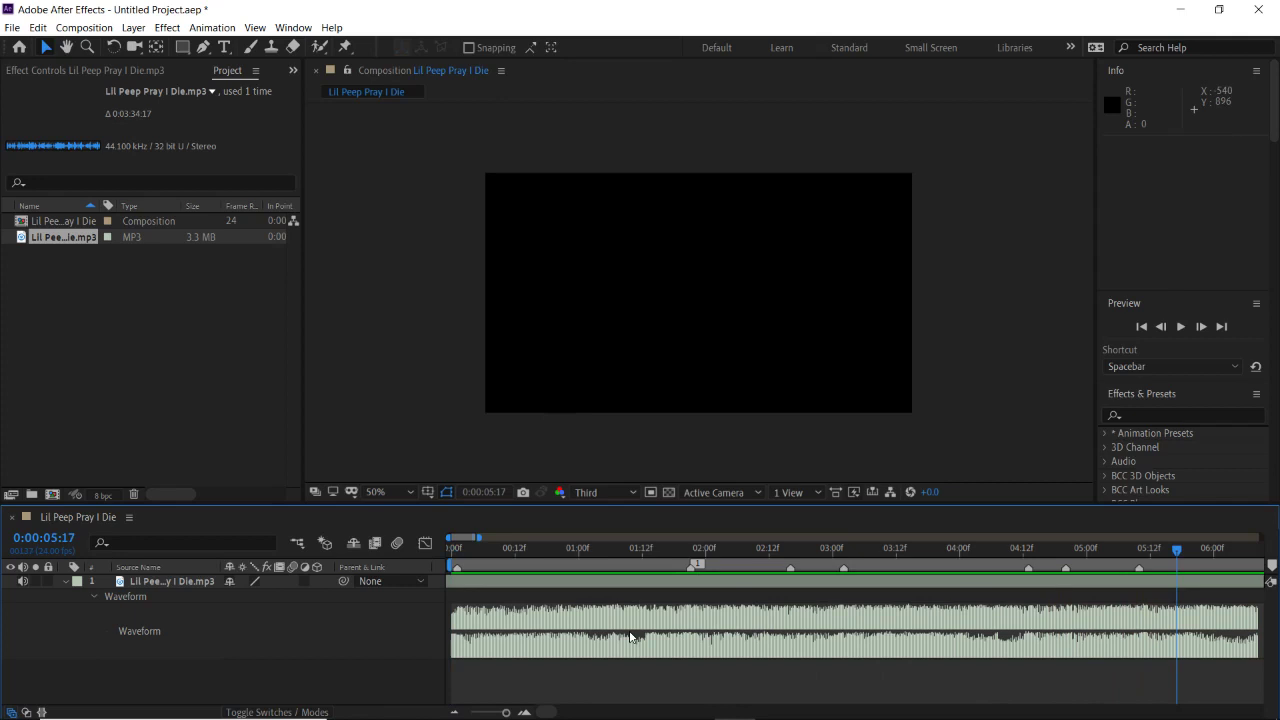
pyautogui.hscroll(8, 553, 711)
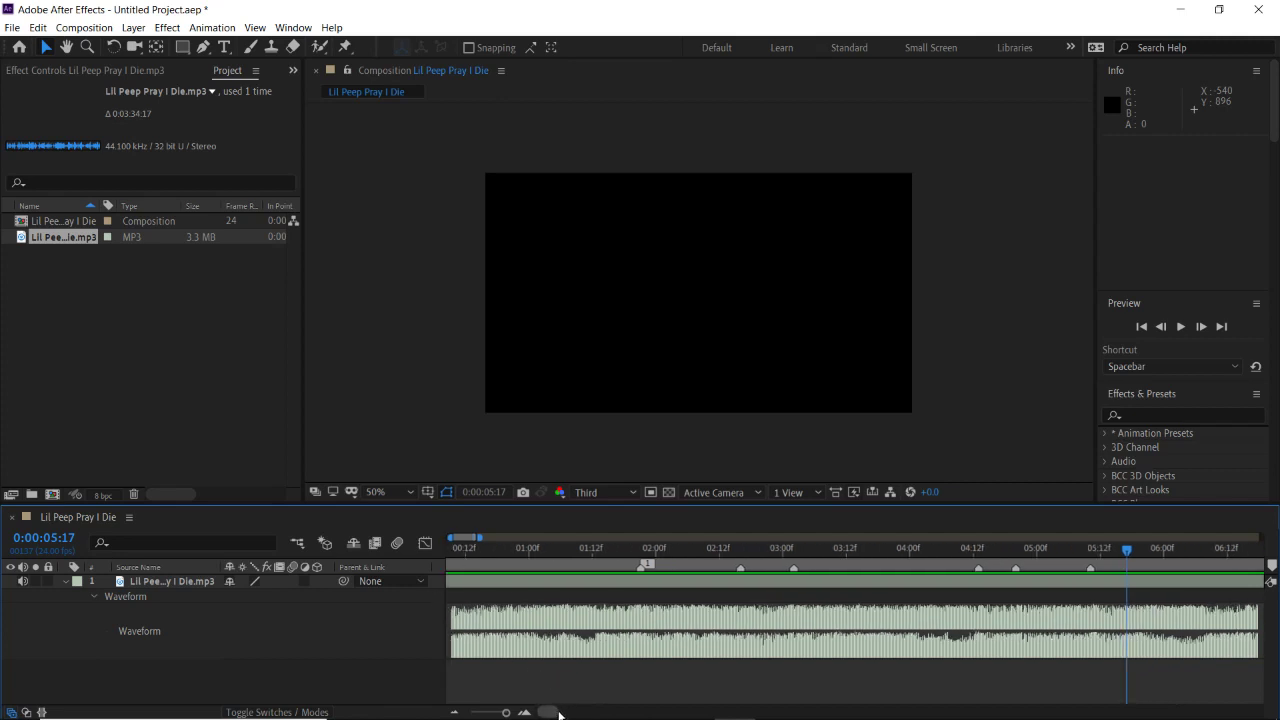
pyautogui.moveTo(679, 551); pyautogui.dragTo(625, 550)
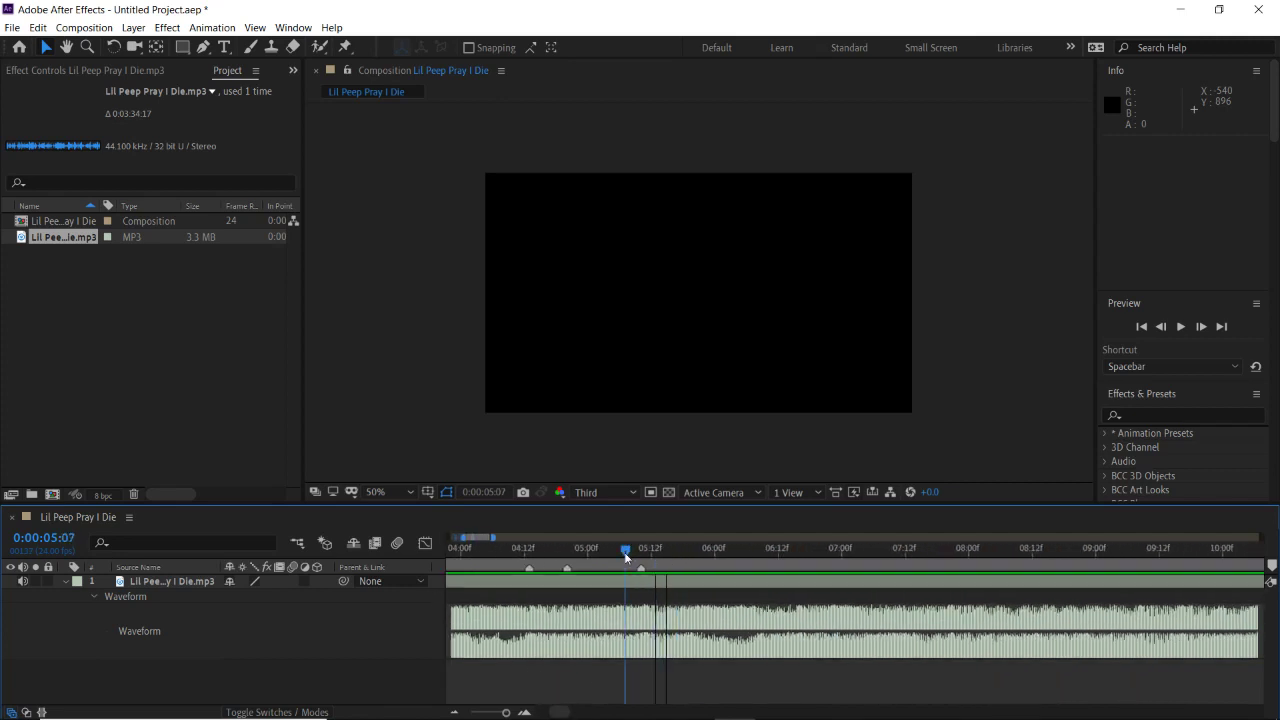
pyautogui.press('space')
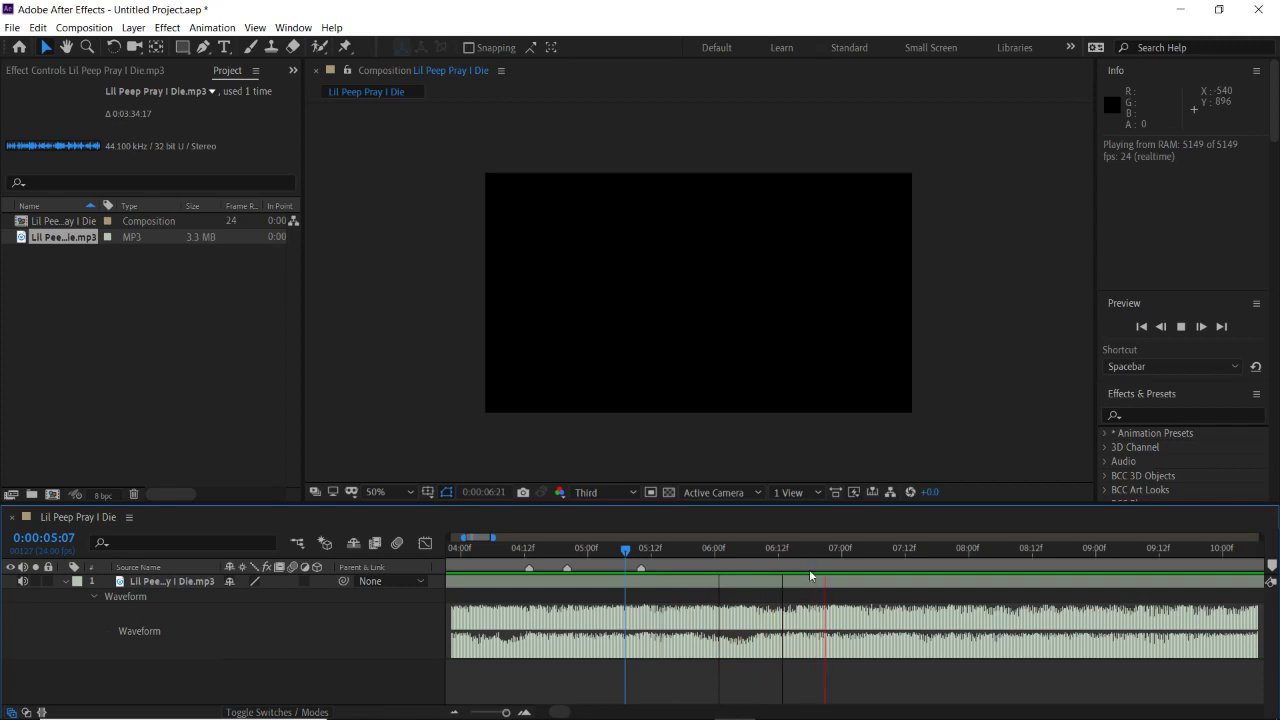
pyautogui.moveTo(809, 569); pyautogui.dragTo(796, 571)
pyautogui.press('KP_Multiply')
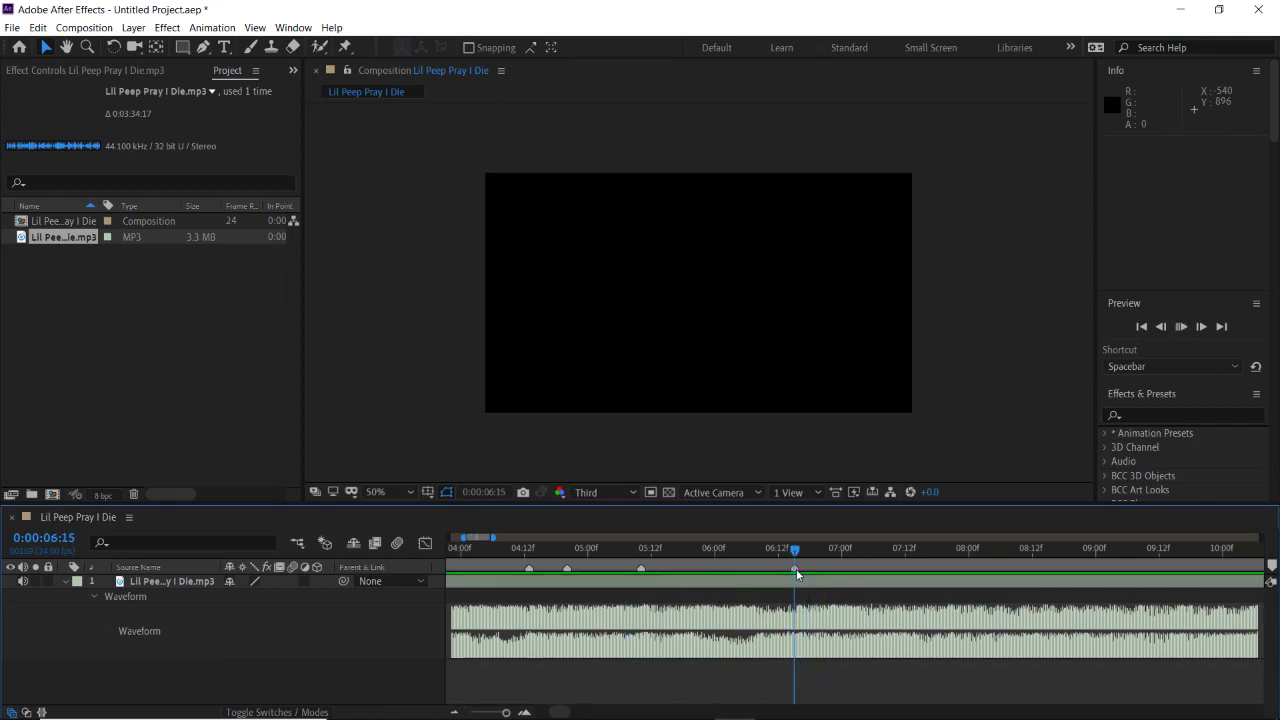
# Continue the audio preview from the last marker and place a composition marker at 0:00:07:20
pyautogui.press('space')
pyautogui.click(955, 551)
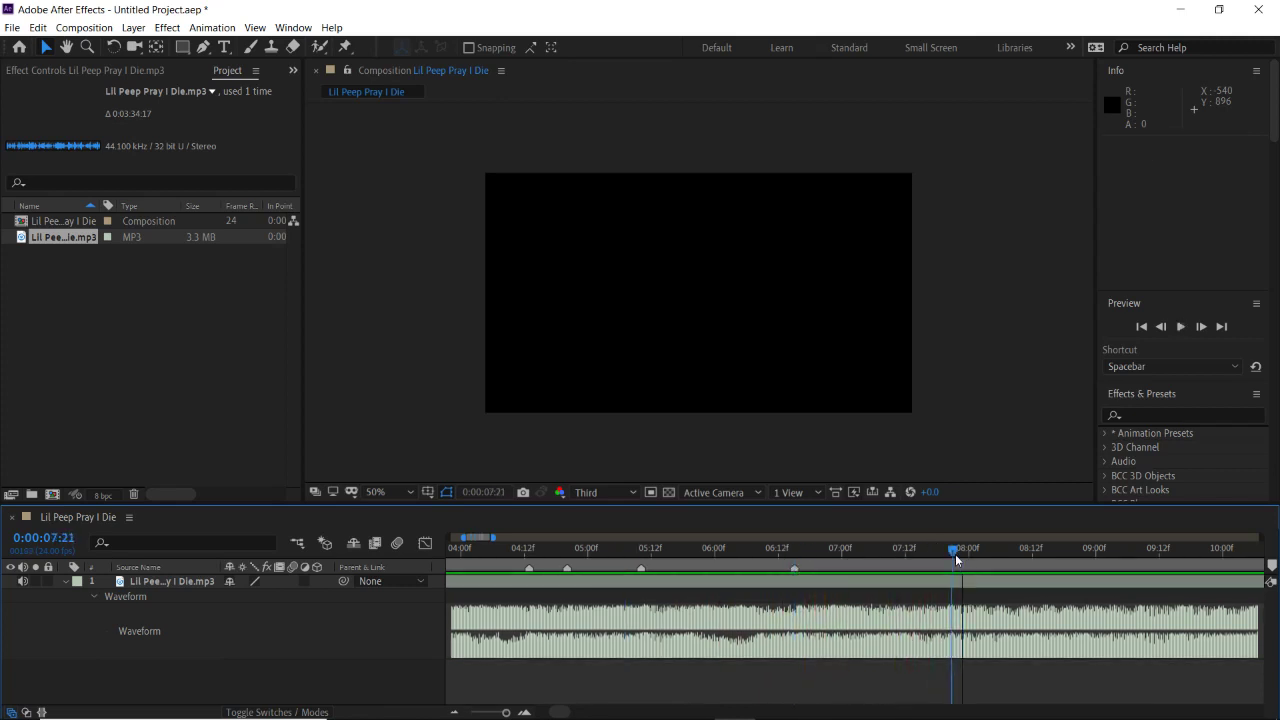
pyautogui.moveTo(952, 558); pyautogui.dragTo(948, 554)
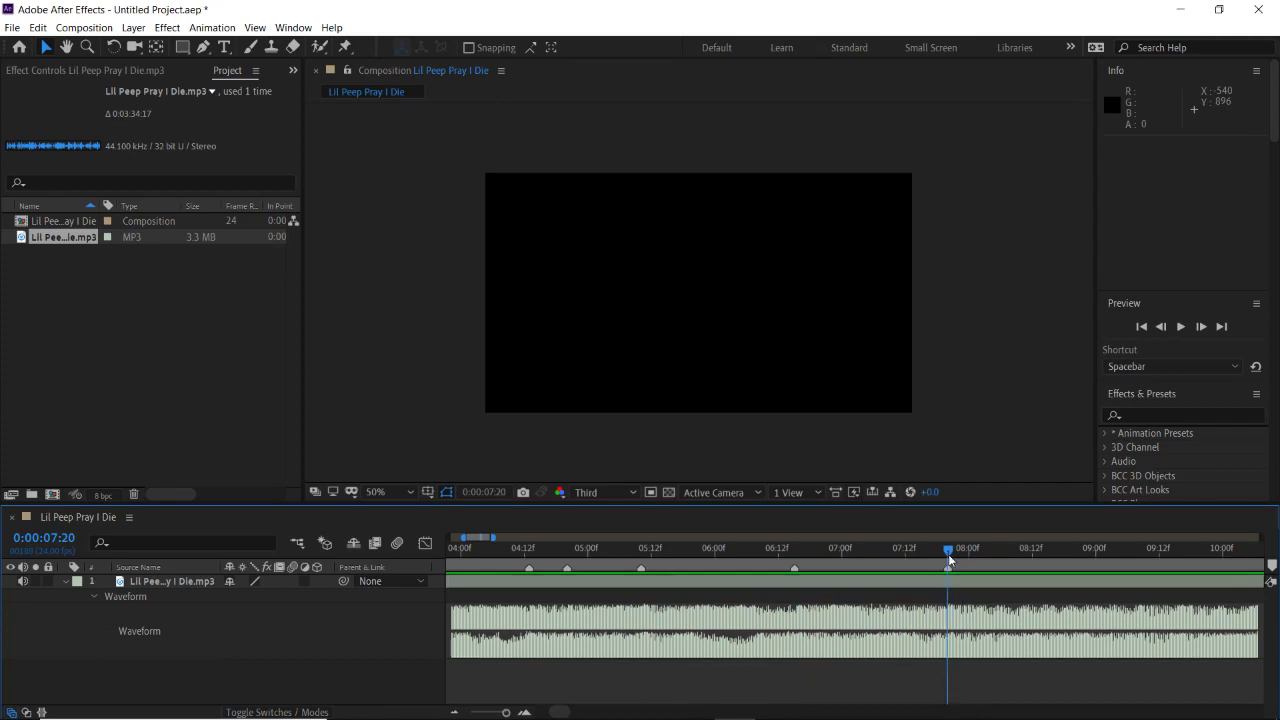
pyautogui.press('KP_Multiply')
# Preview the following beats and place composition markers at 0:00:09:08 and 0:00:09:16
pyautogui.press('space')
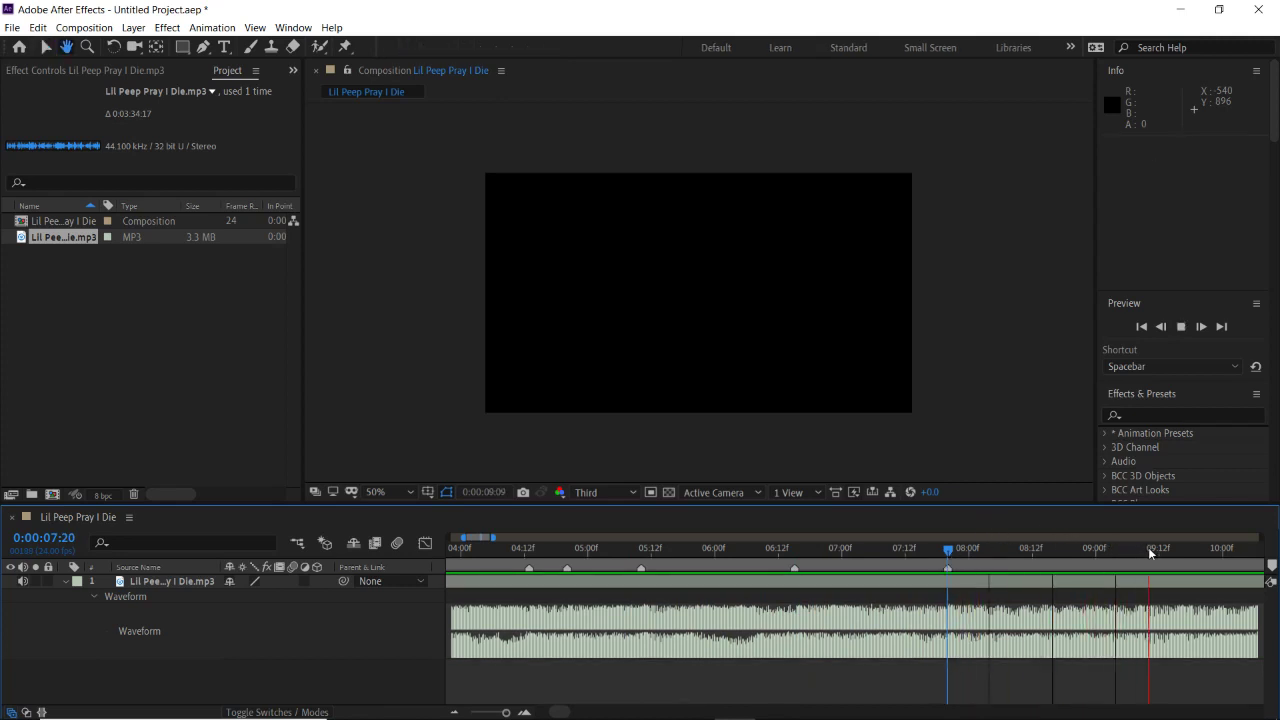
pyautogui.click(1143, 552)
pyautogui.moveTo(1140, 558); pyautogui.dragTo(1137, 556)
pyautogui.press('KP_Multiply')
pyautogui.press('space')
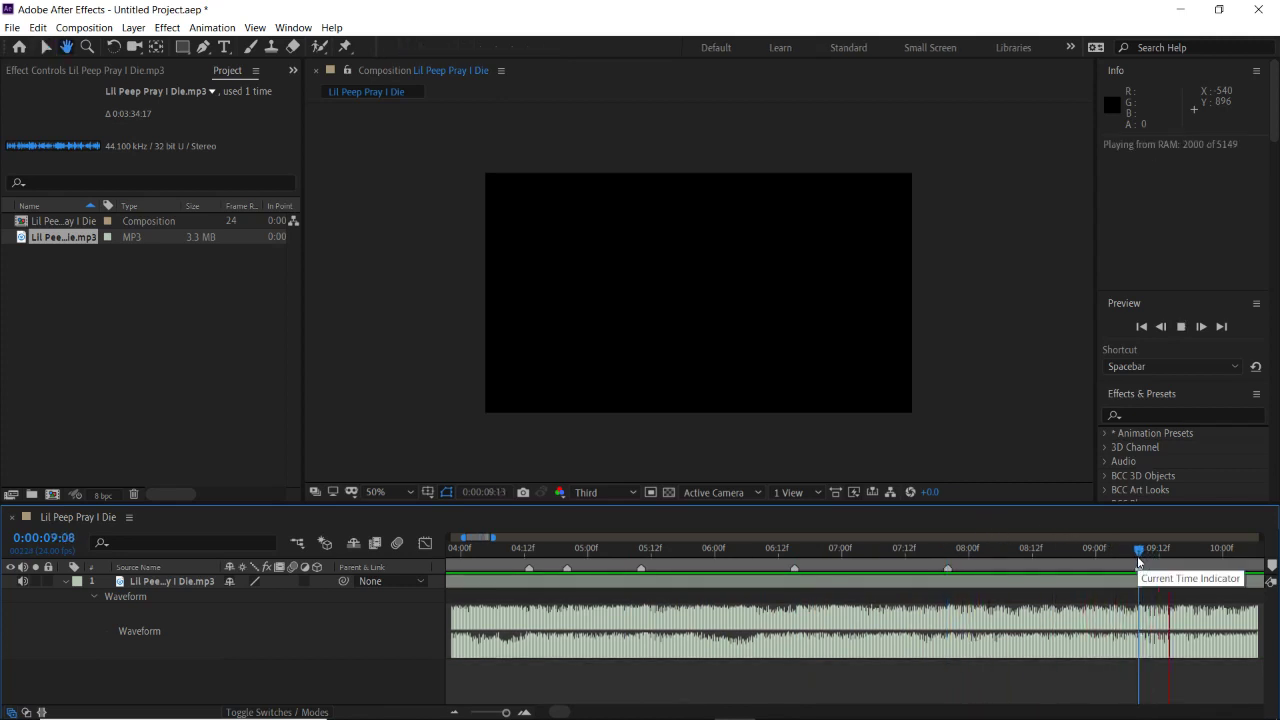
pyautogui.click(1180, 553)
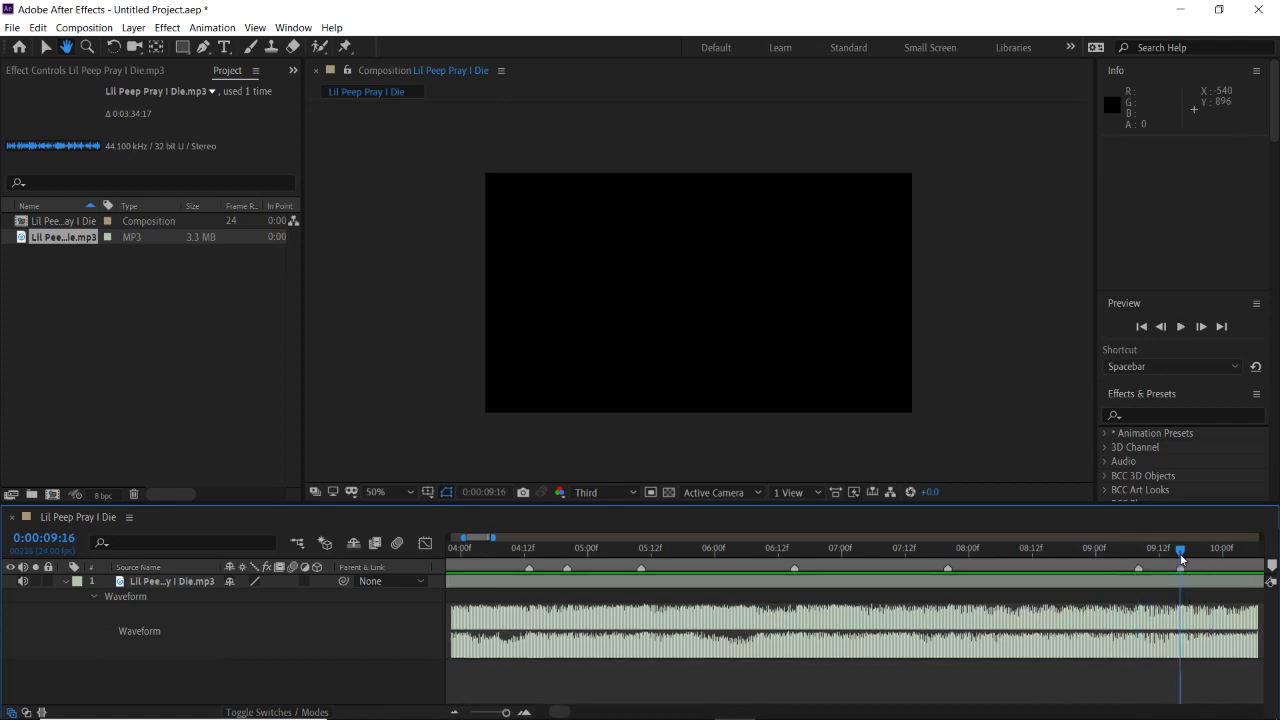
pyautogui.press('KP_Multiply')
# Play the composition from the start with all markers in view to check them against the beats
pyautogui.moveTo(559, 713); pyautogui.dragTo(532, 714)
pyautogui.click(455, 713)
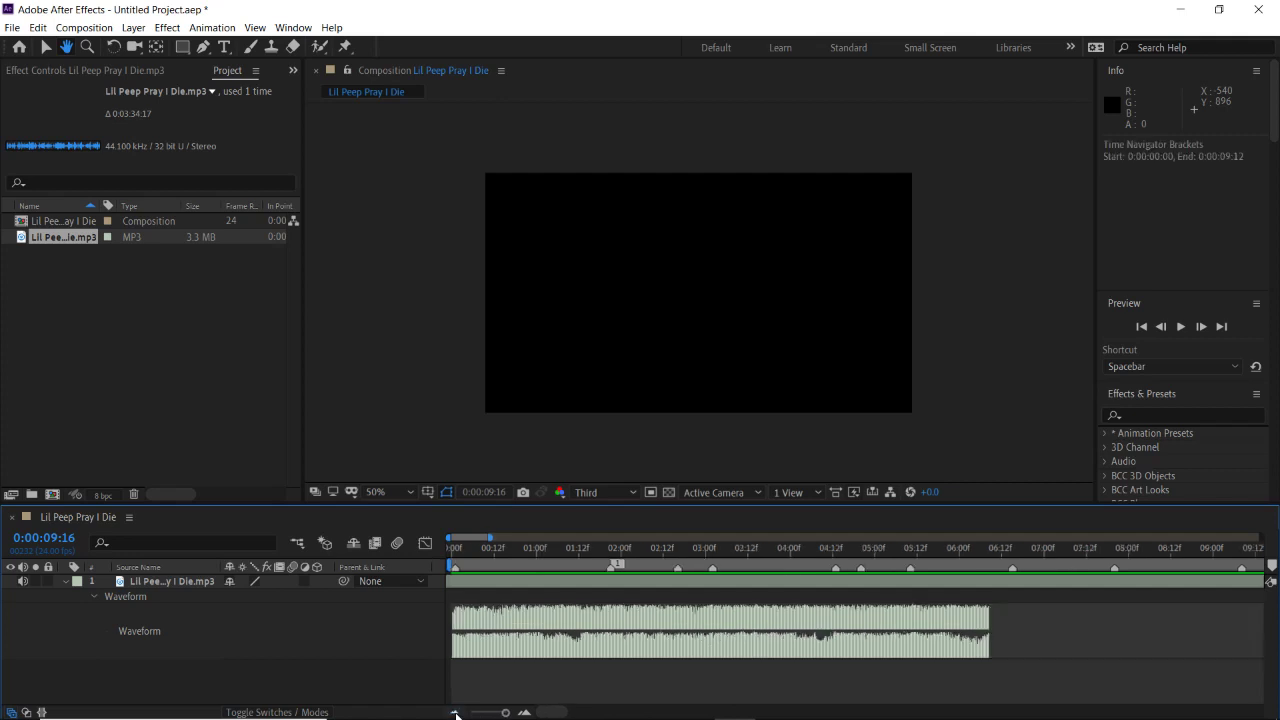
pyautogui.moveTo(477, 548); pyautogui.dragTo(445, 546)
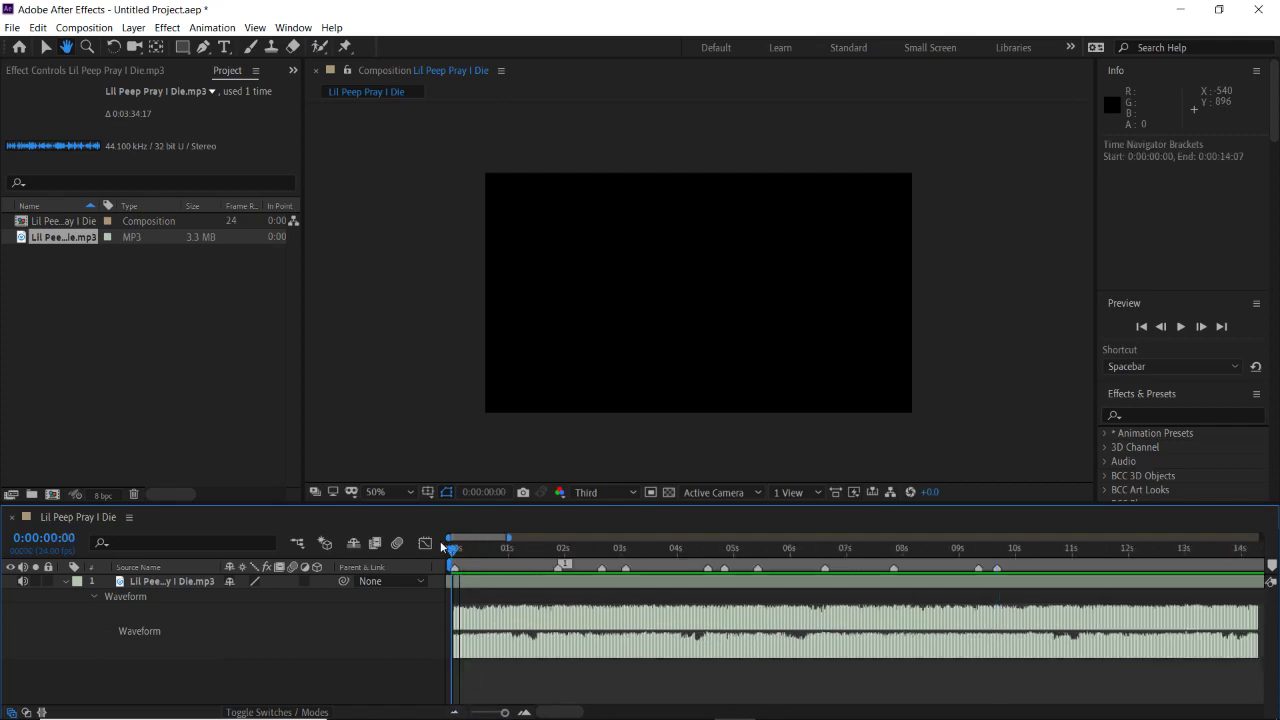
pyautogui.press('space')
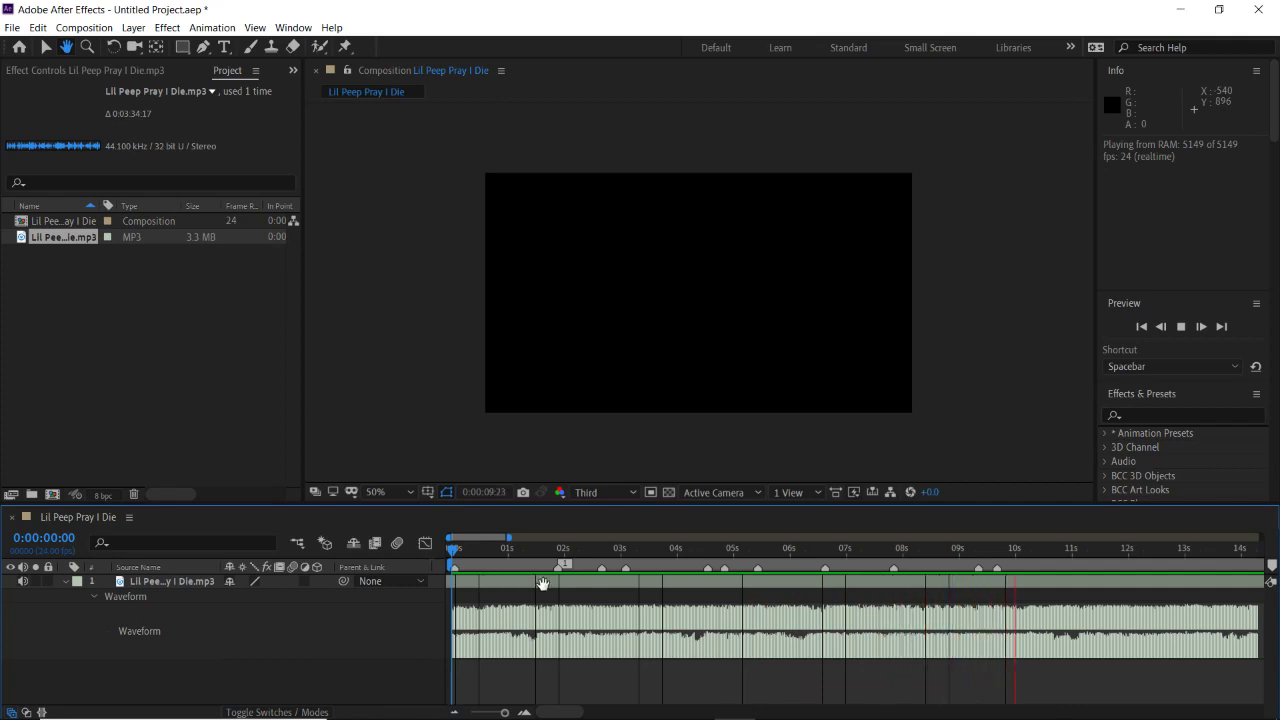
pyautogui.press('space')
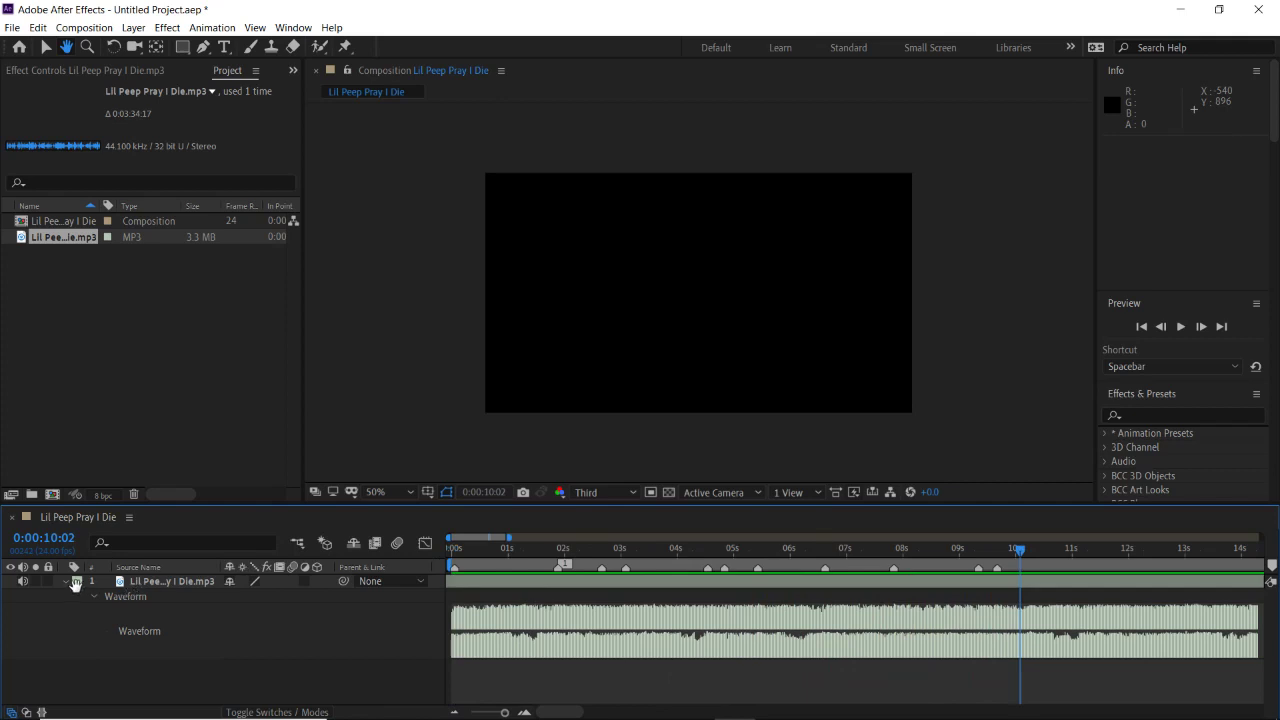
# Switch back to the Selection tool and collapse the audio layer's waveform
pyautogui.rightClick(143, 325)
pyautogui.click(44, 46)
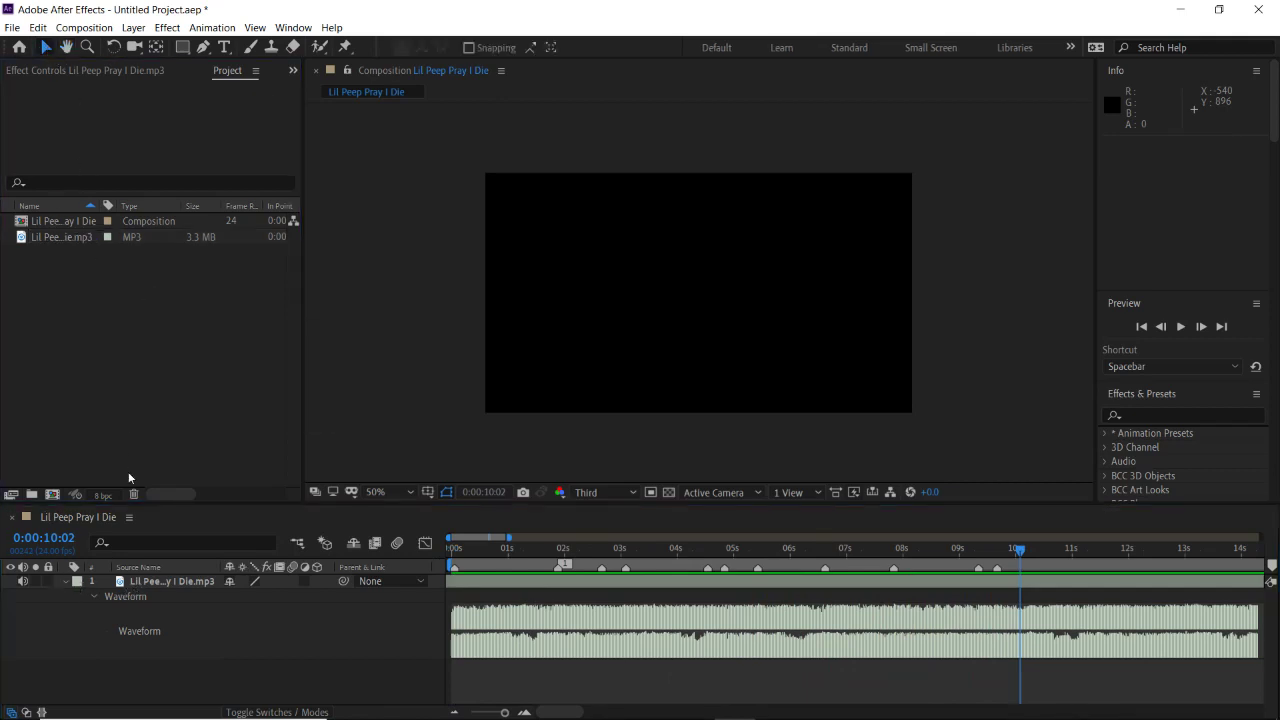
pyautogui.click(61, 584)
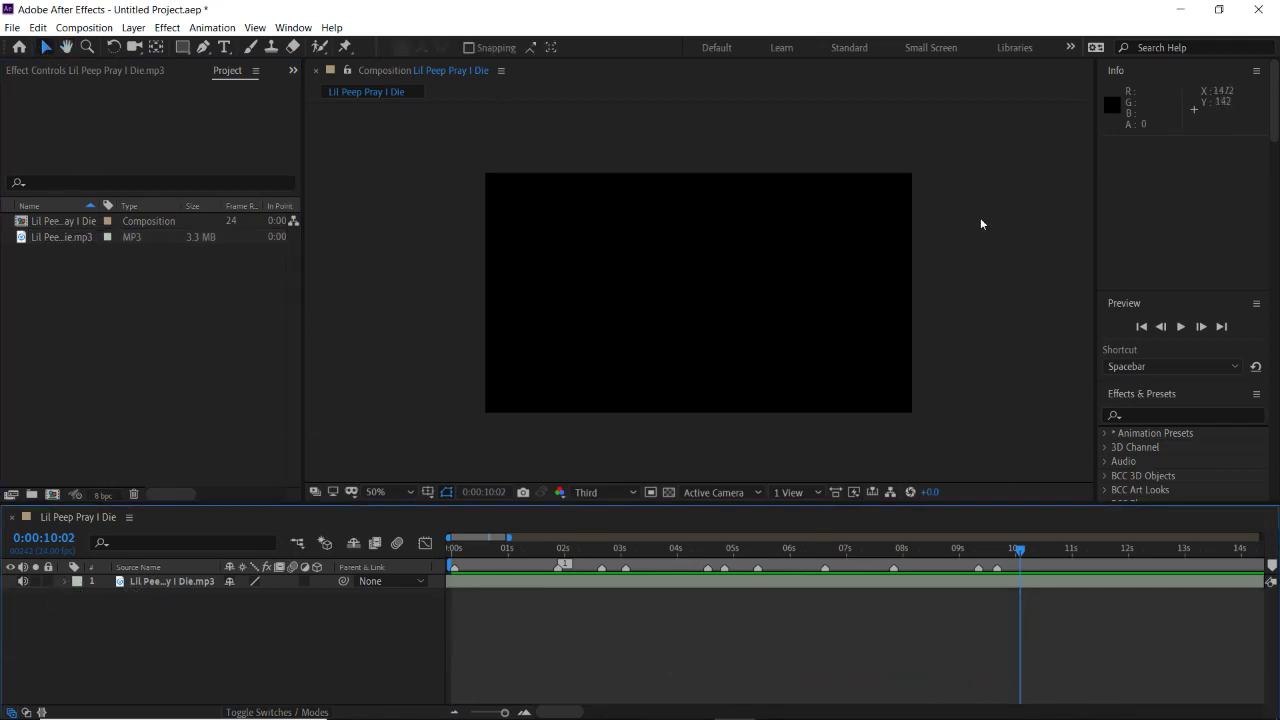
# Start a file import and look through the clips in the Desktop folder Grimeys Clip Pack #1 (1)
pyautogui.click(12, 27)
pyautogui.moveTo(133, 238)
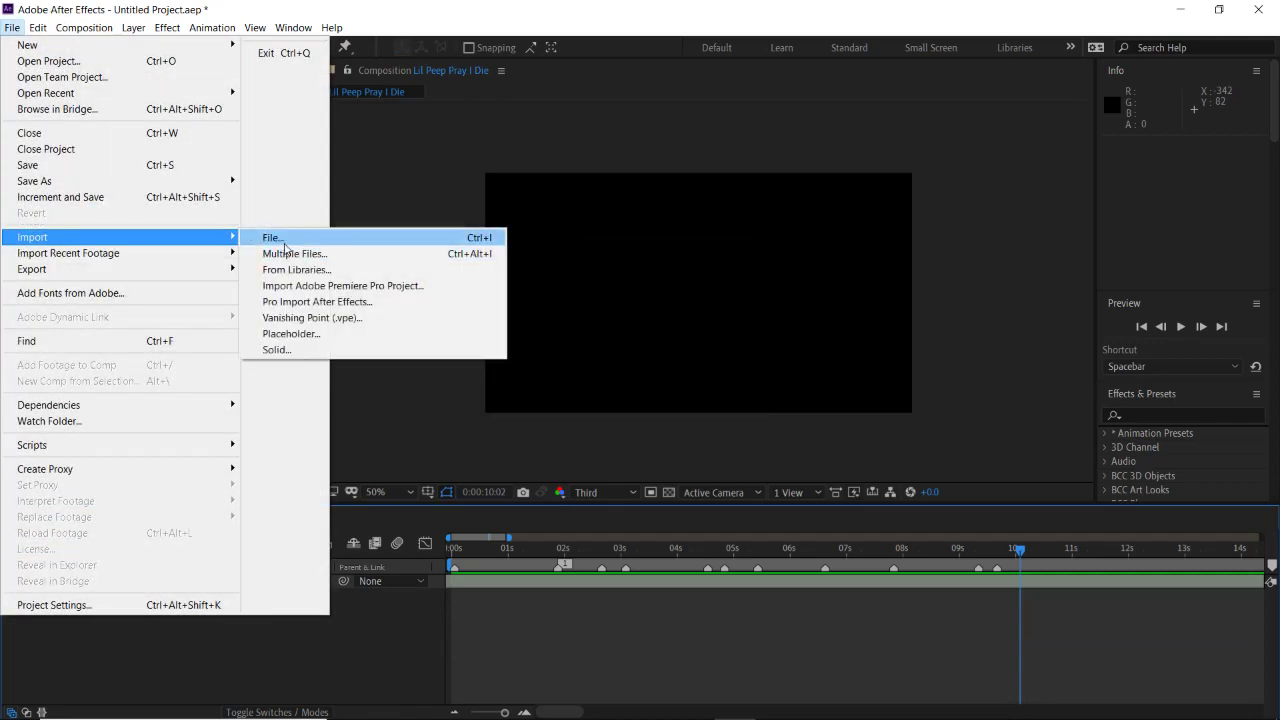
pyautogui.click(278, 240)
pyautogui.scroll(-1, 80, 210)
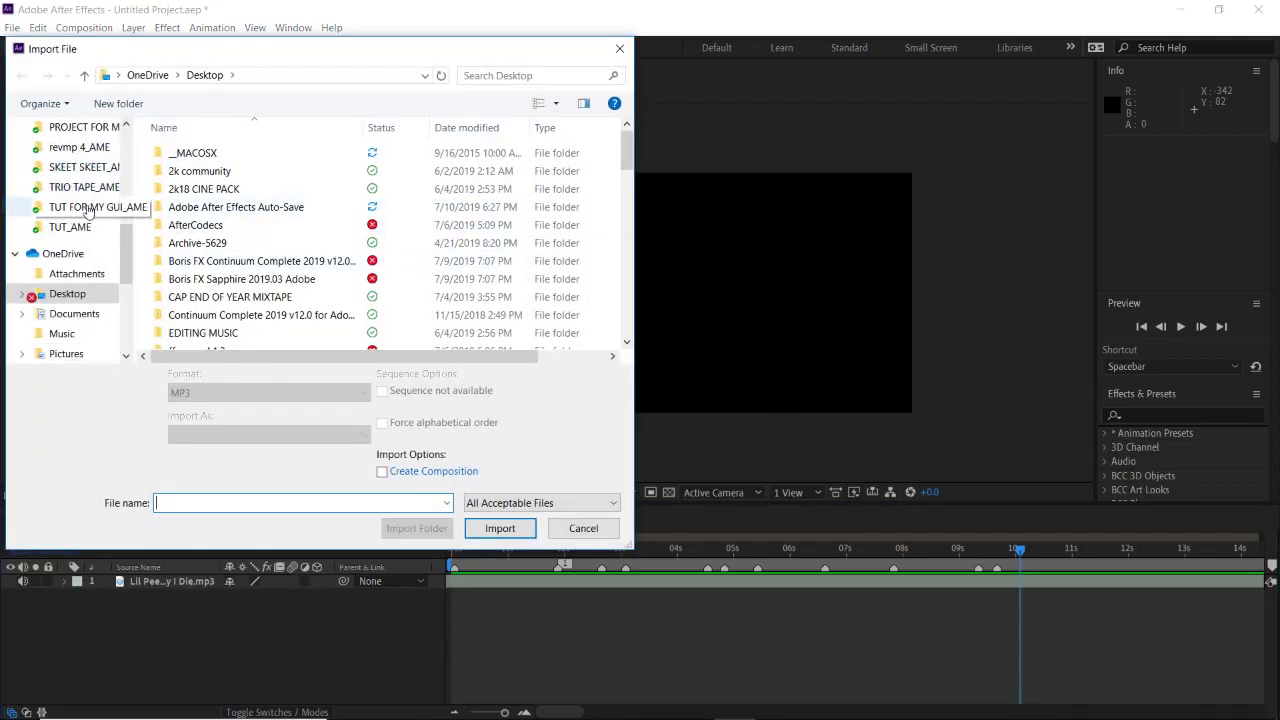
pyautogui.scroll(5, 80, 210)
pyautogui.scroll(2, 86, 200)
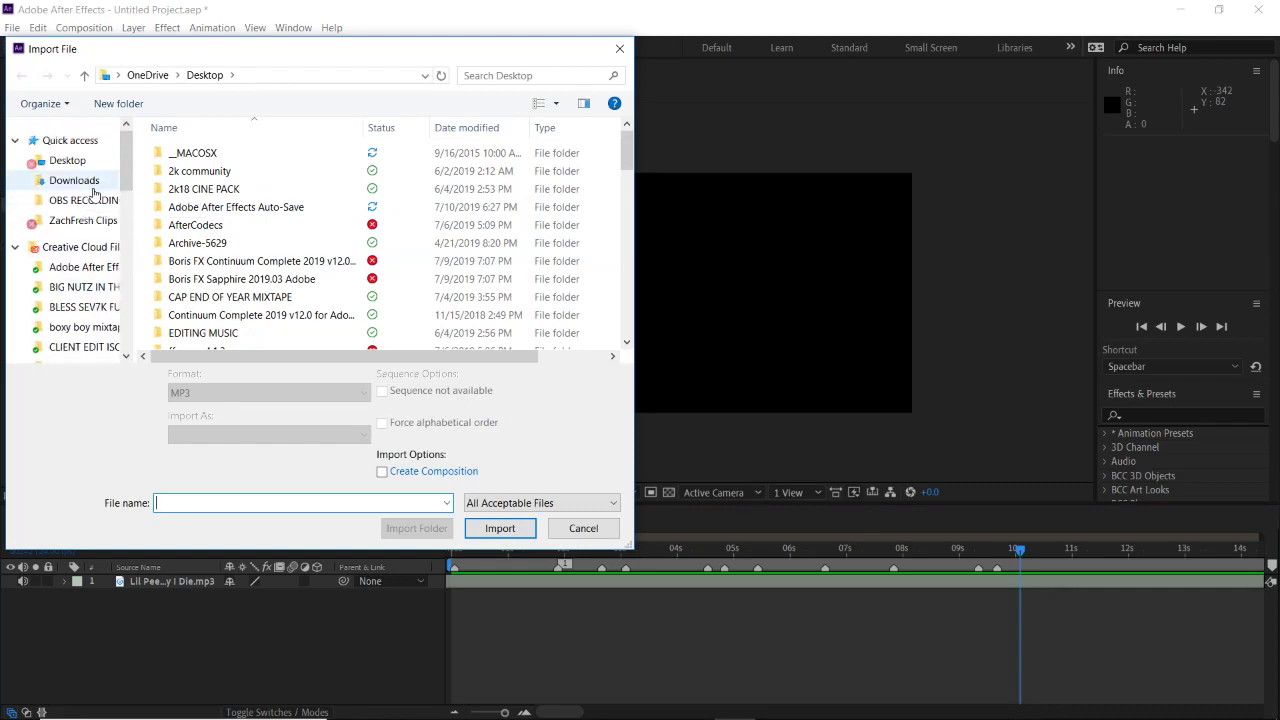
pyautogui.click(97, 166)
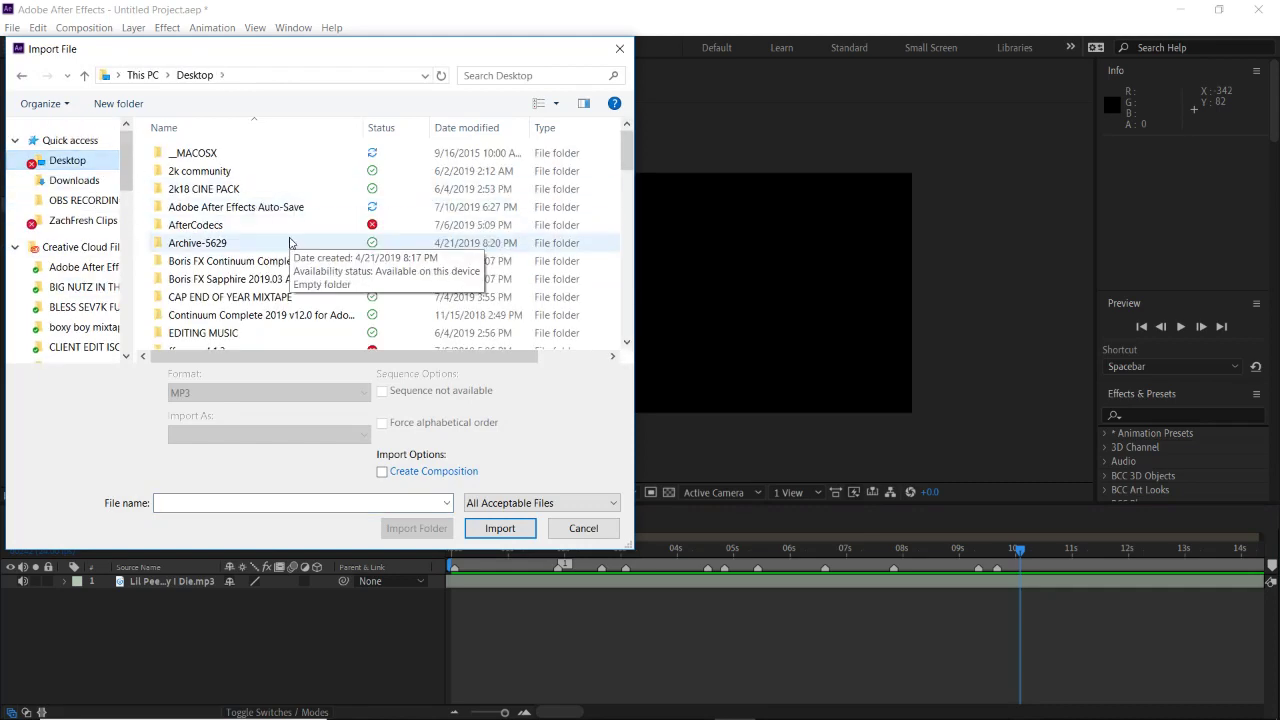
pyautogui.scroll(-6, 287, 240)
pyautogui.scroll(2, 285, 238)
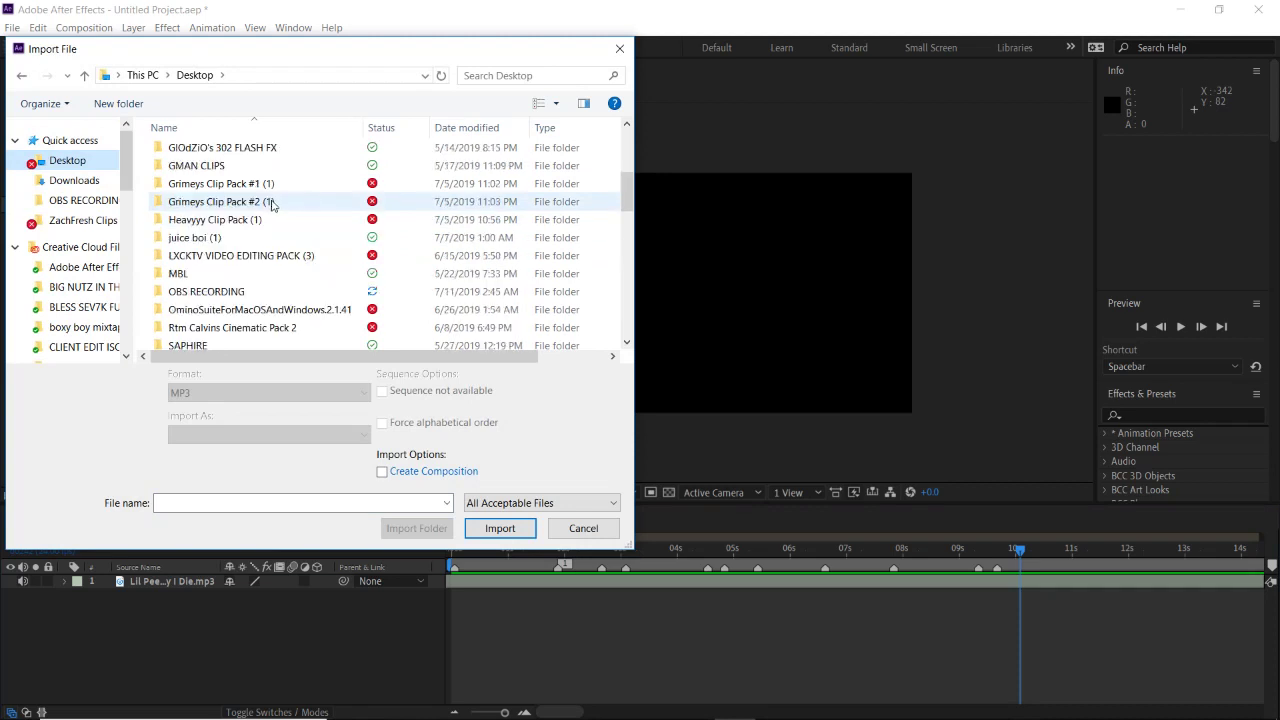
pyautogui.doubleClick(255, 183)
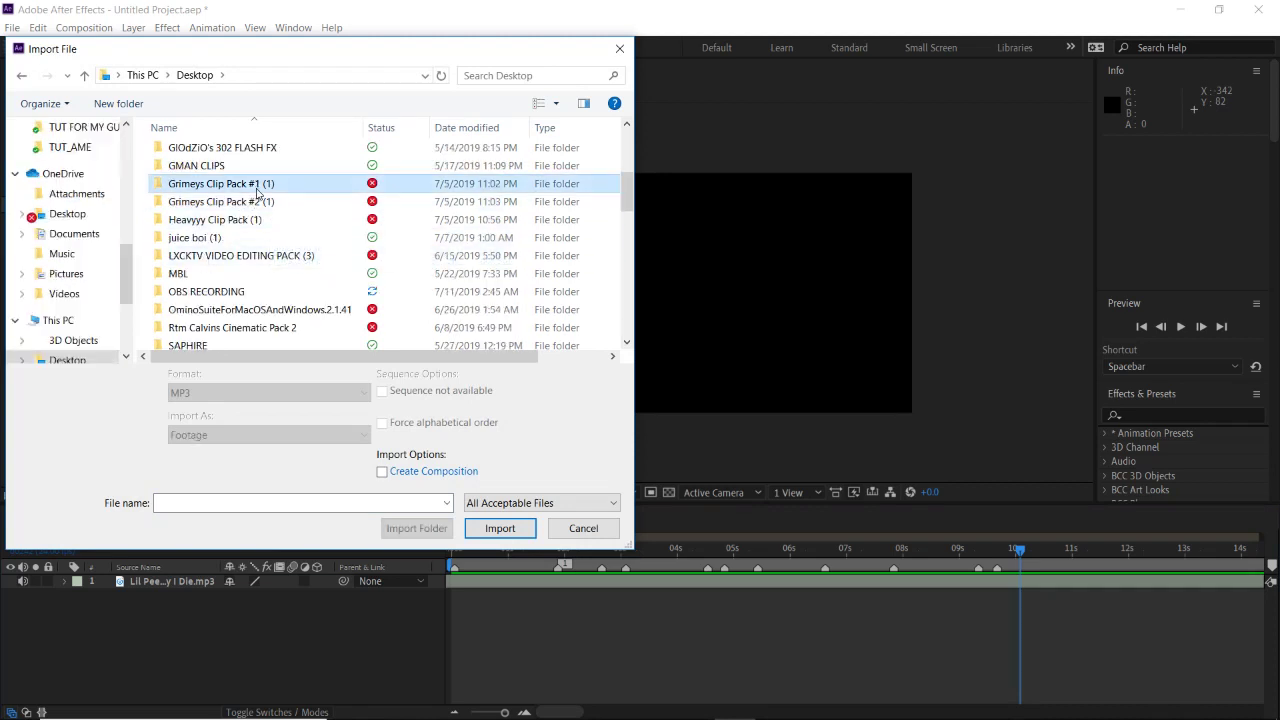
pyautogui.scroll(-1, 283, 210)
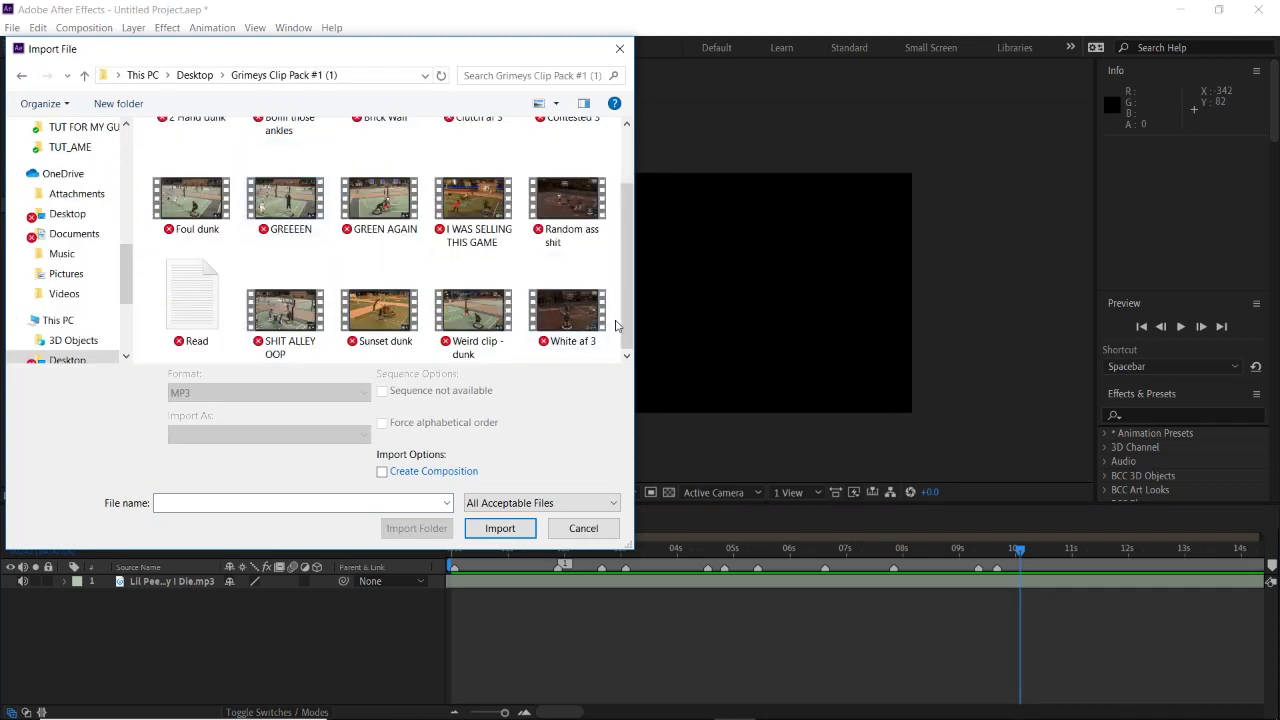
pyautogui.scroll(1, 250, 310)
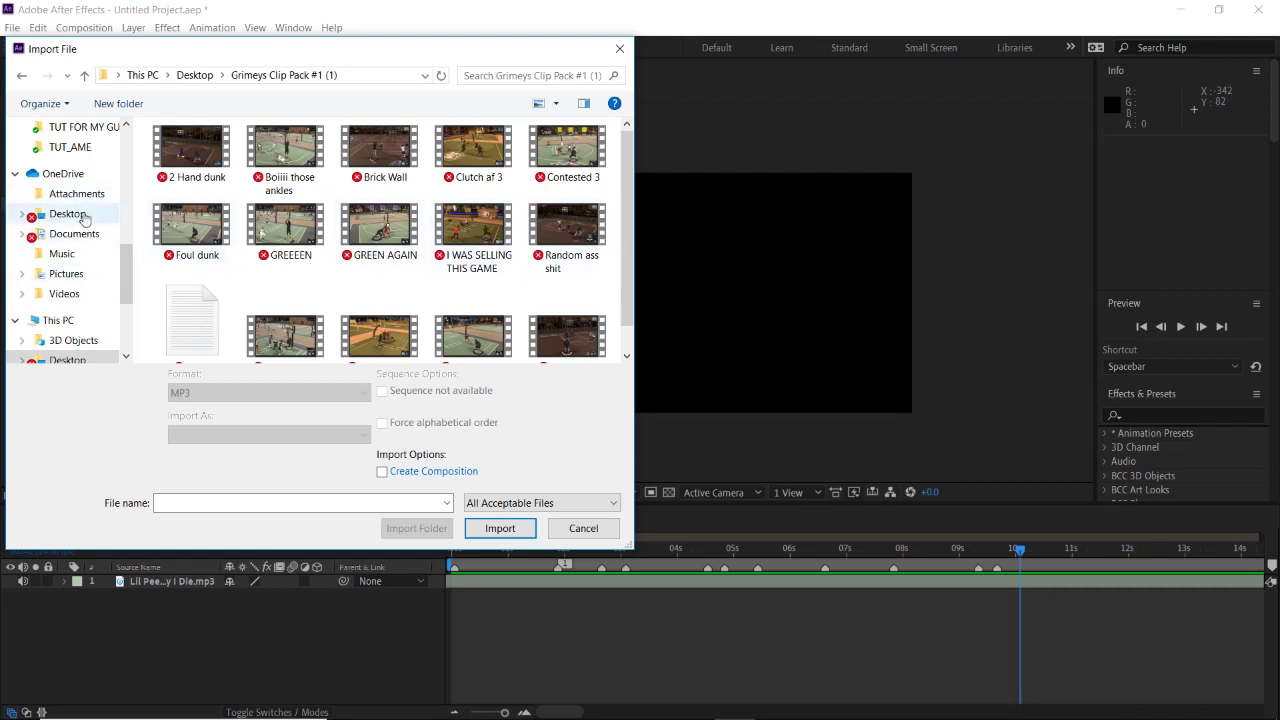
# Return to the Desktop and look through the clips in the Grimeys Clip Pack #2 (1) folder
pyautogui.scroll(7, 85, 219)
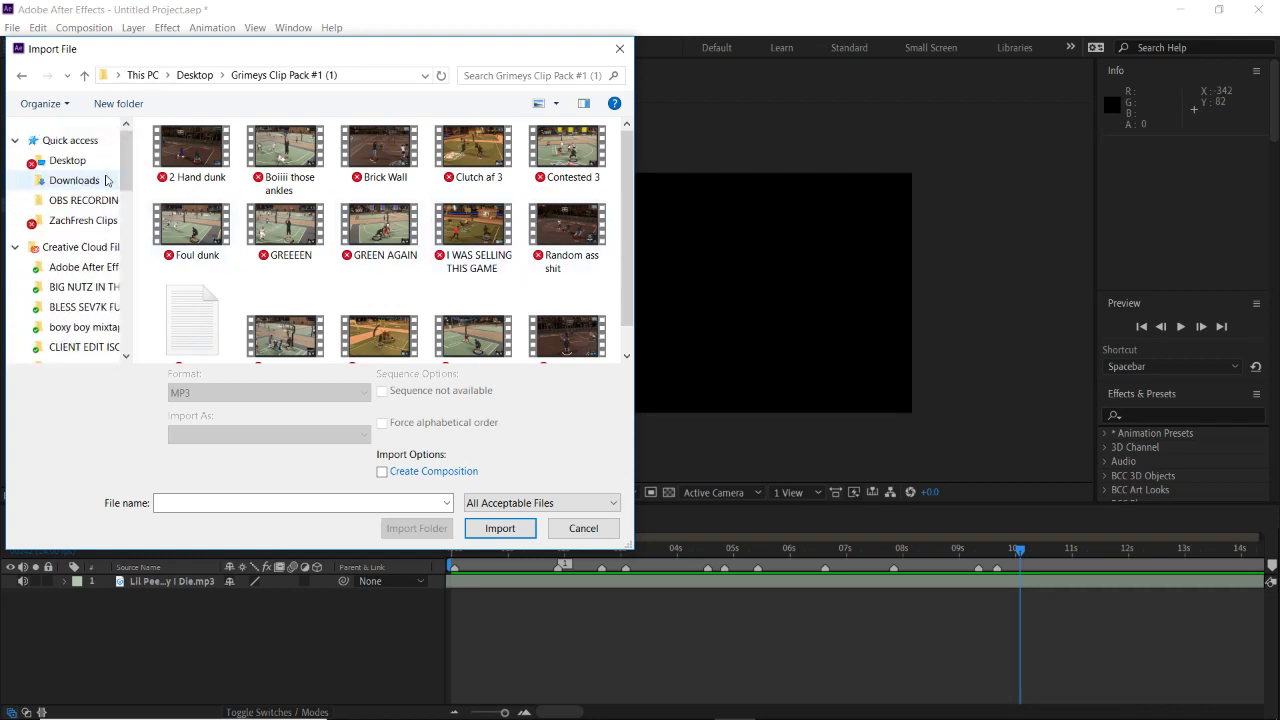
pyautogui.click(95, 161)
pyautogui.scroll(-4, 267, 187)
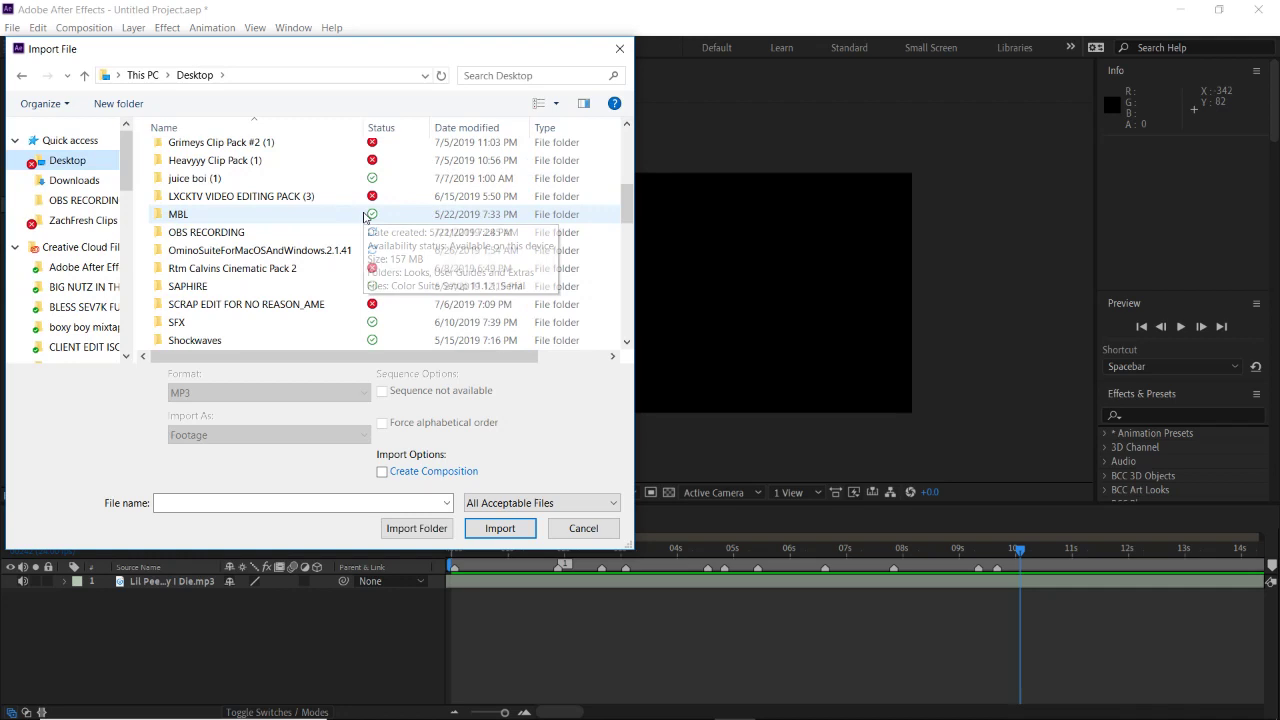
pyautogui.doubleClick(267, 151)
pyautogui.scroll(-2, 274, 245)
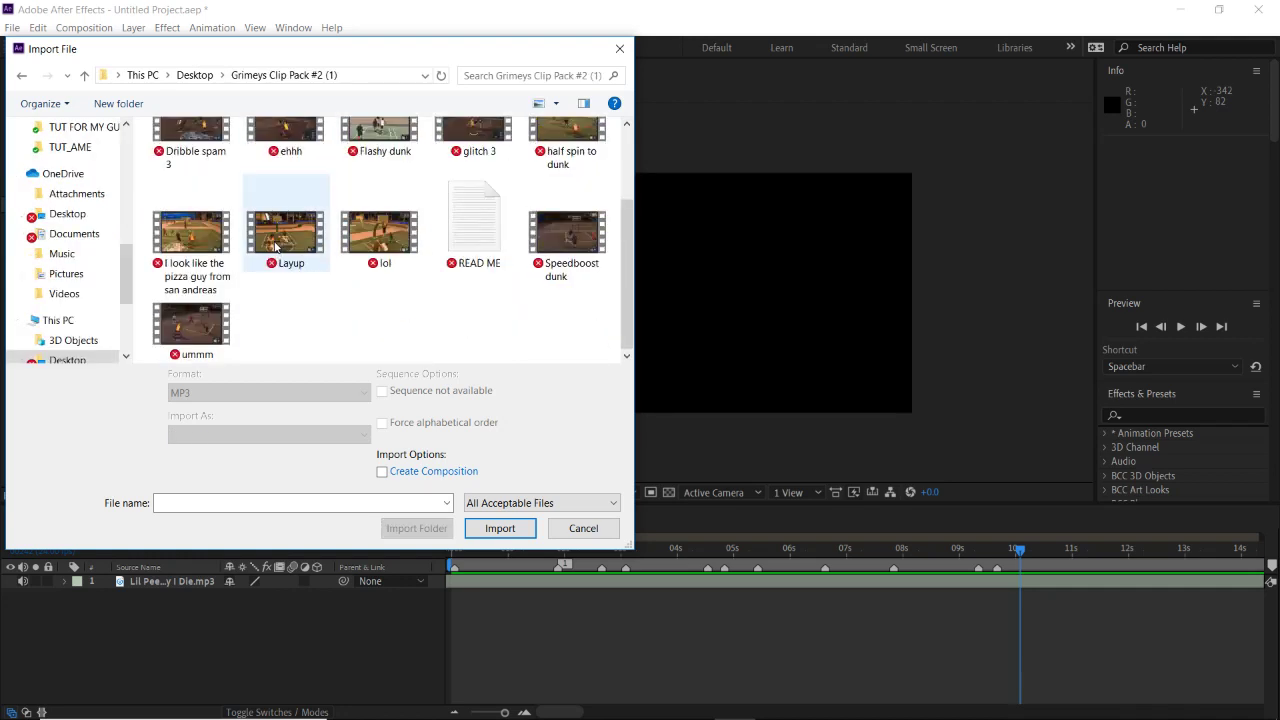
pyautogui.scroll(2, 276, 246)
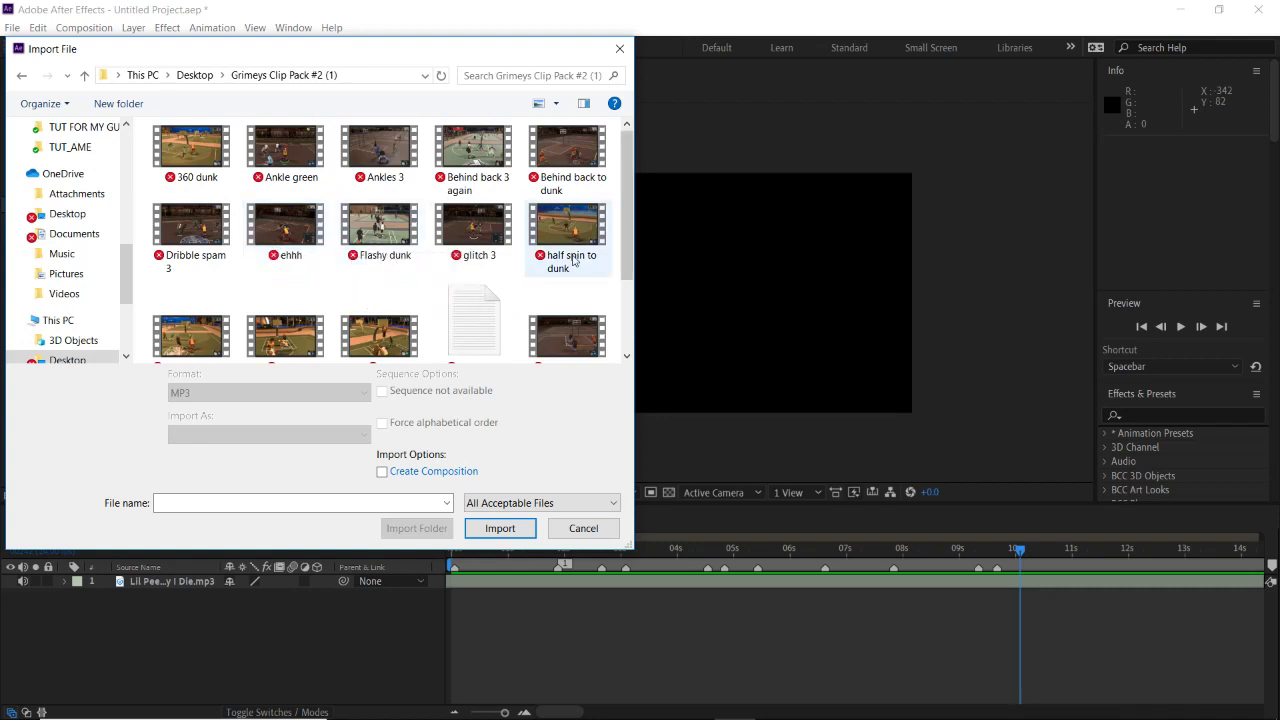
pyautogui.scroll(-2, 280, 184)
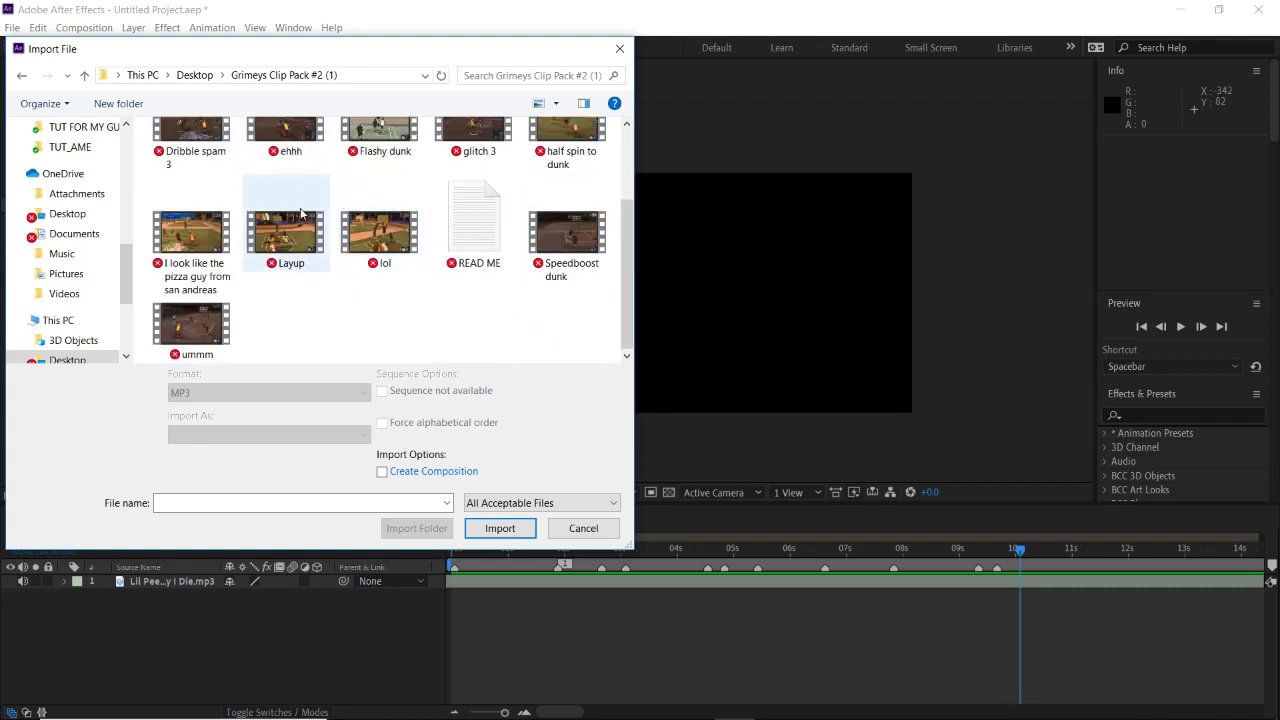
pyautogui.scroll(2, 300, 213)
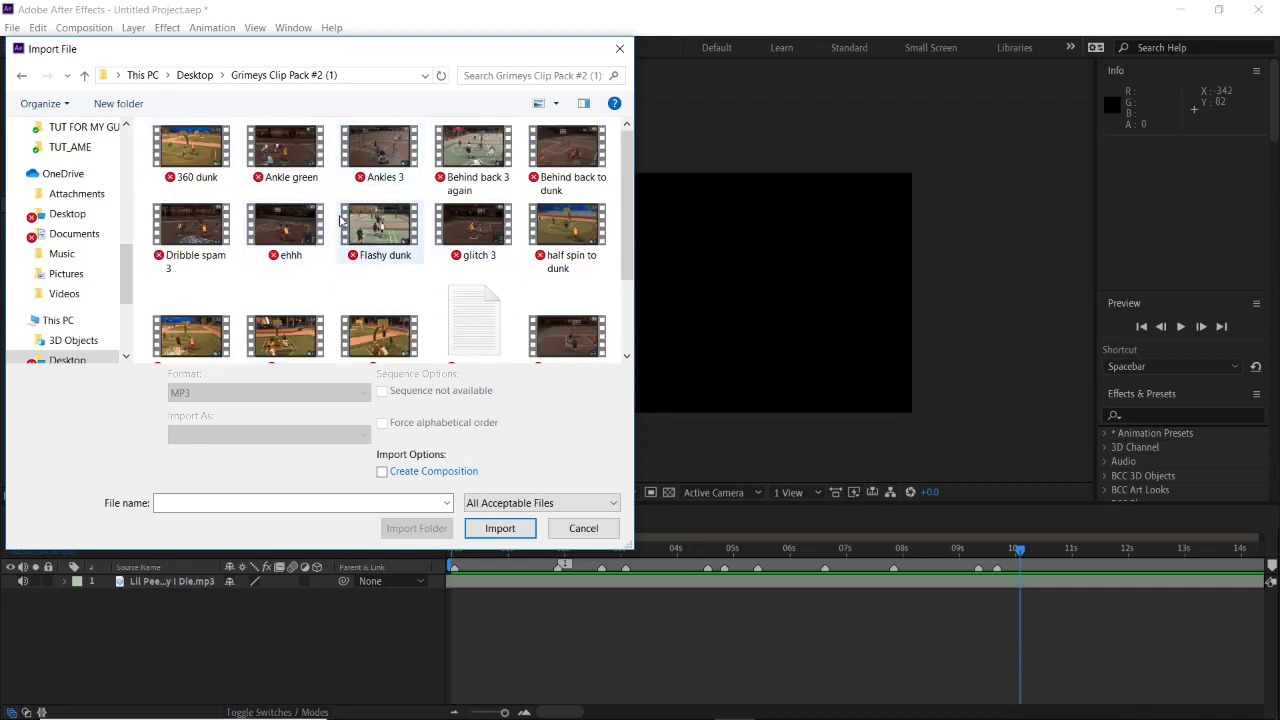
# Import the NBA 2K17 Spin Crossover + Park Dunk clip from the 2k17 clips folder inside Heavyyy Clip Pack (1)
pyautogui.click(22, 77)
pyautogui.scroll(-2, 329, 226)
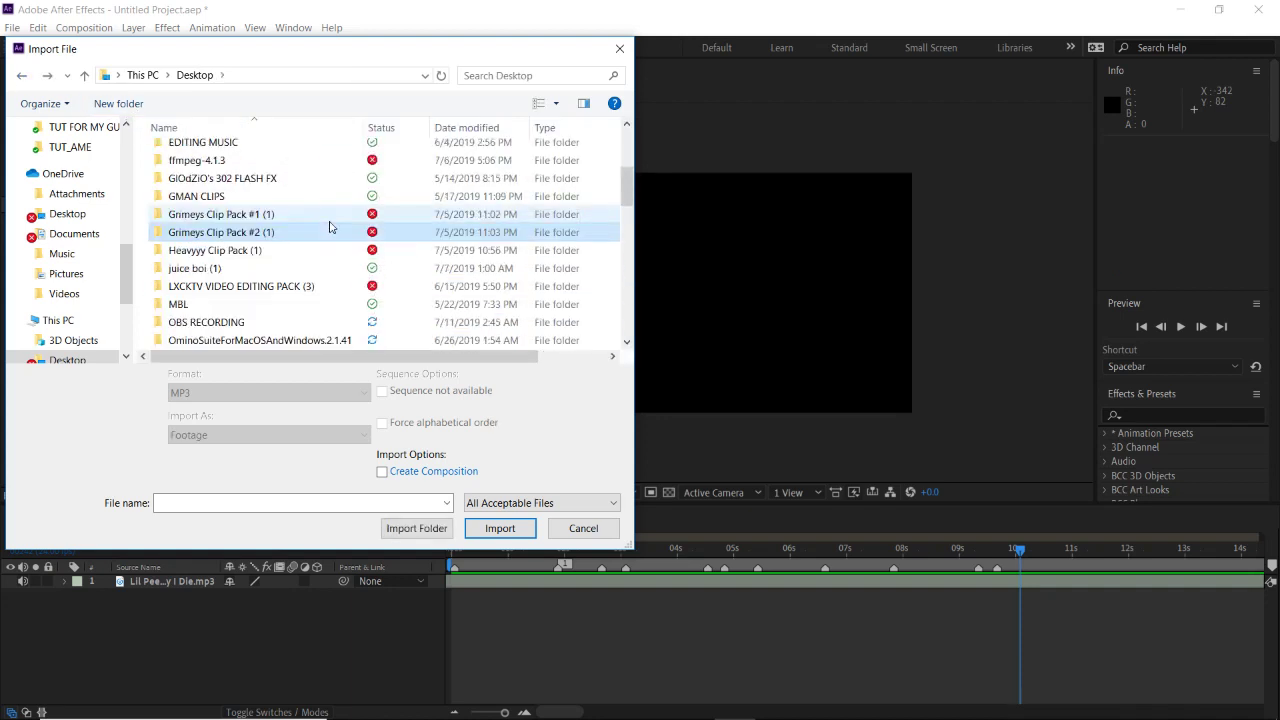
pyautogui.doubleClick(266, 252)
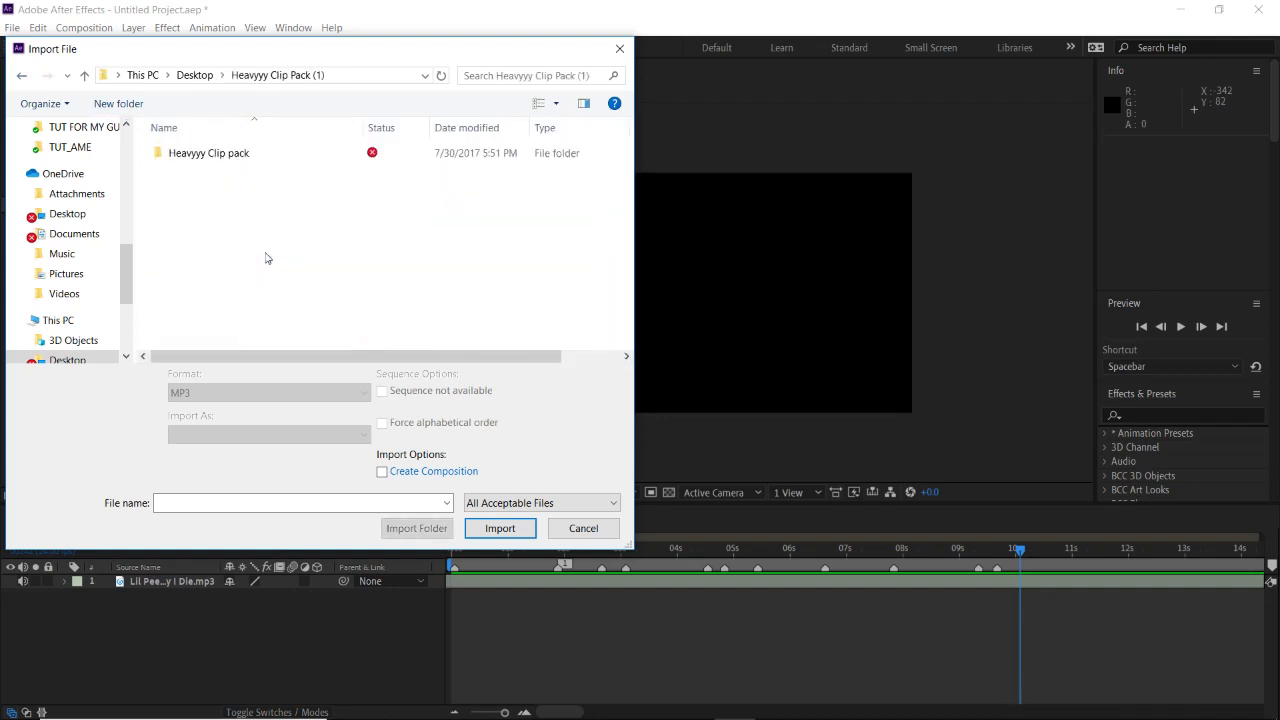
pyautogui.click(280, 158)
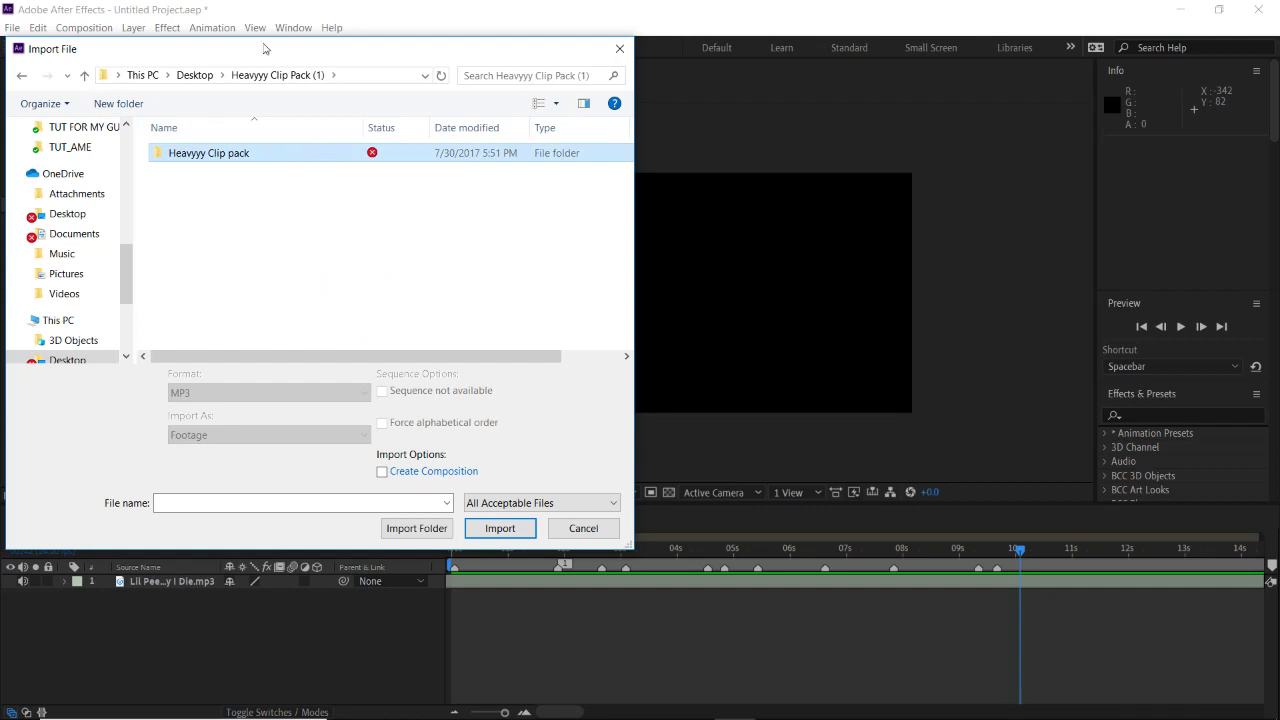
pyautogui.moveTo(266, 49); pyautogui.dragTo(303, 49)
pyautogui.doubleClick(288, 158)
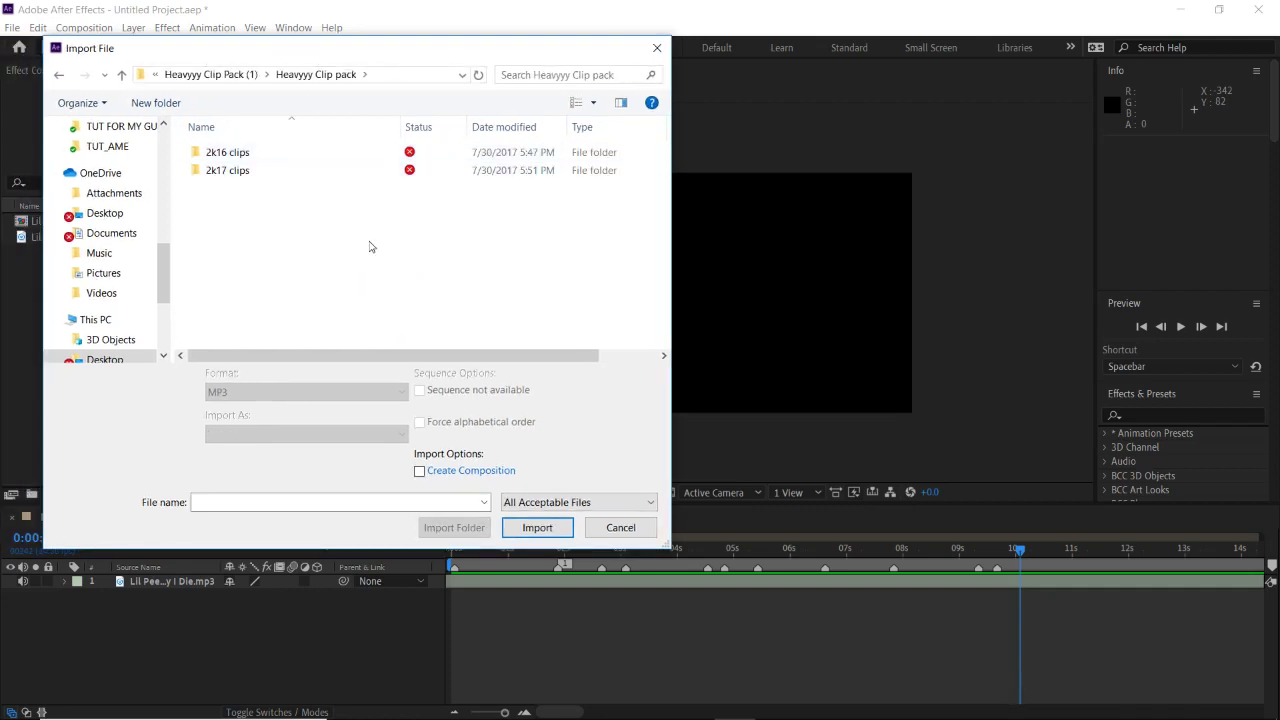
pyautogui.doubleClick(303, 168)
pyautogui.scroll(-5, 350, 240)
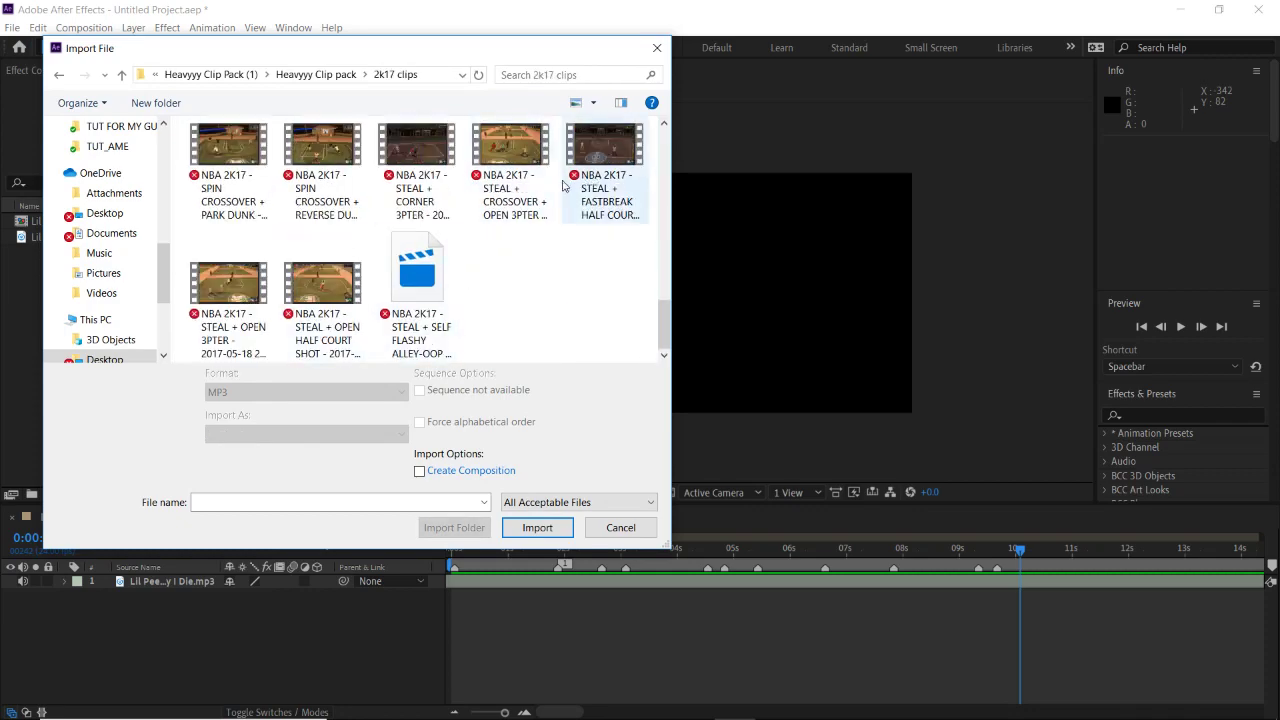
pyautogui.scroll(1, 436, 298)
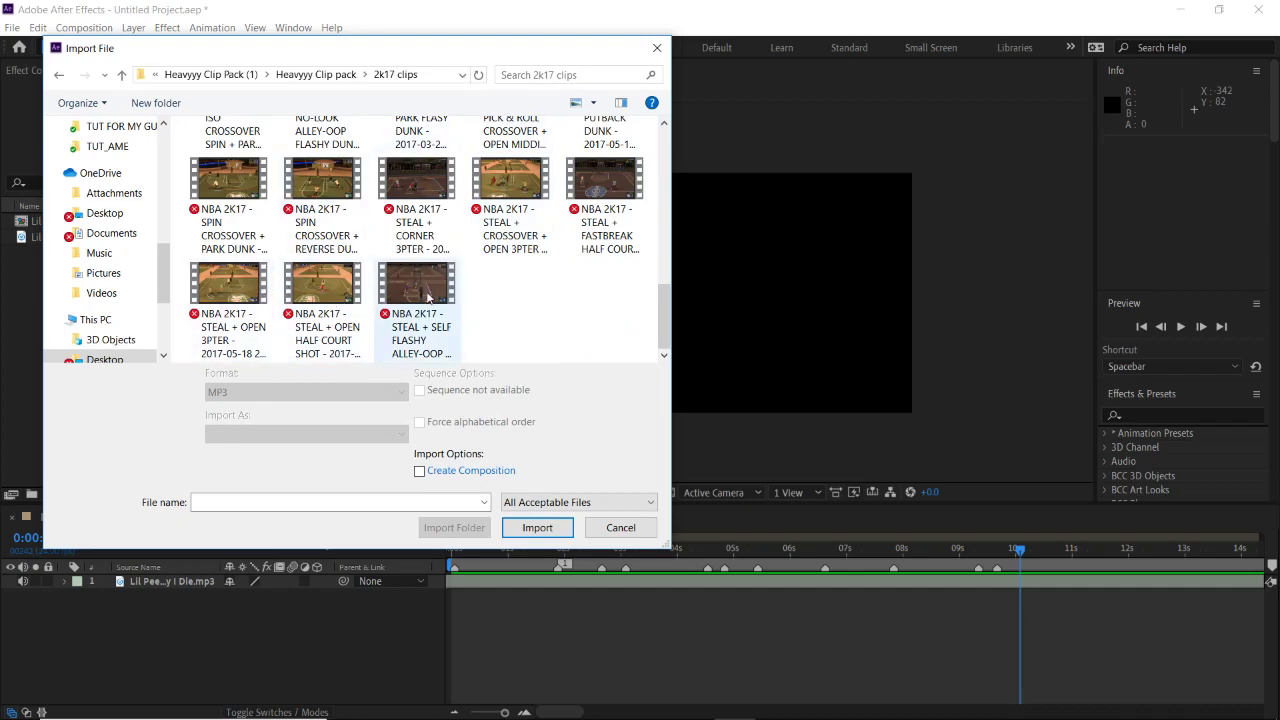
pyautogui.scroll(2, 433, 277)
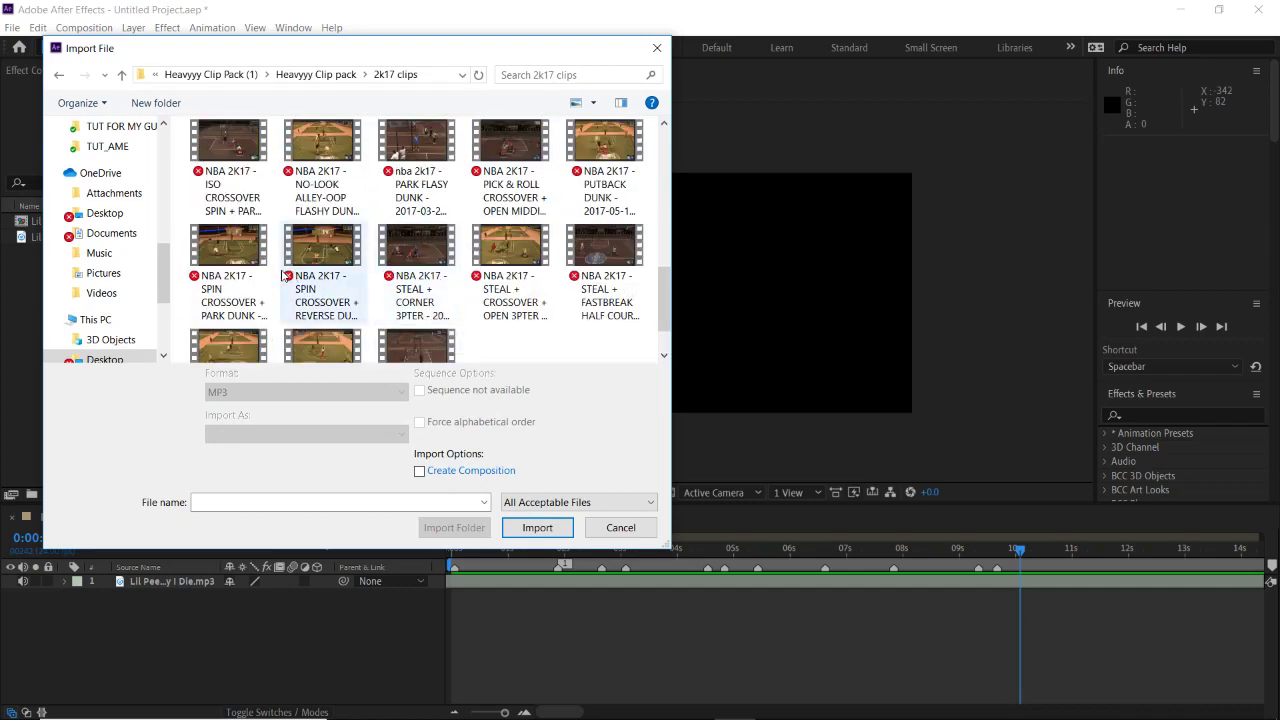
pyautogui.click(250, 275)
pyautogui.click(540, 527)
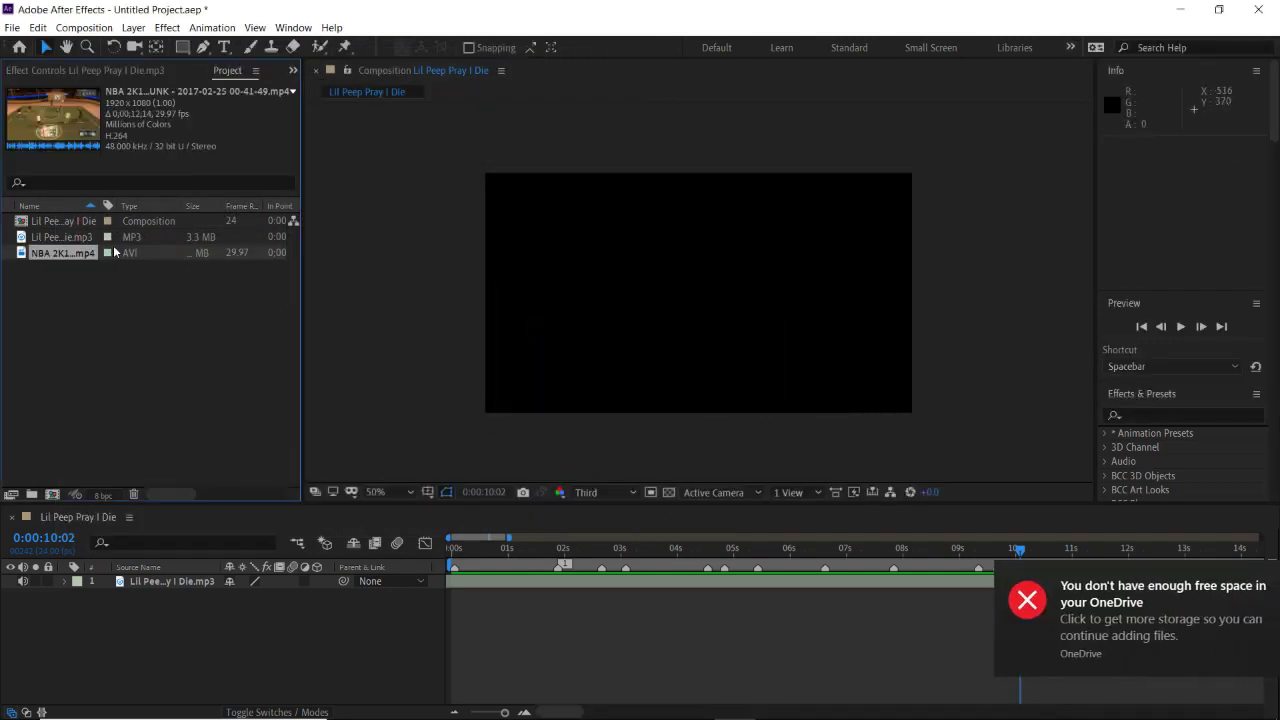
# Add the imported NBA 2K17 clip to the Lil Peep composition as a layer below the audio
pyautogui.click(84, 27)
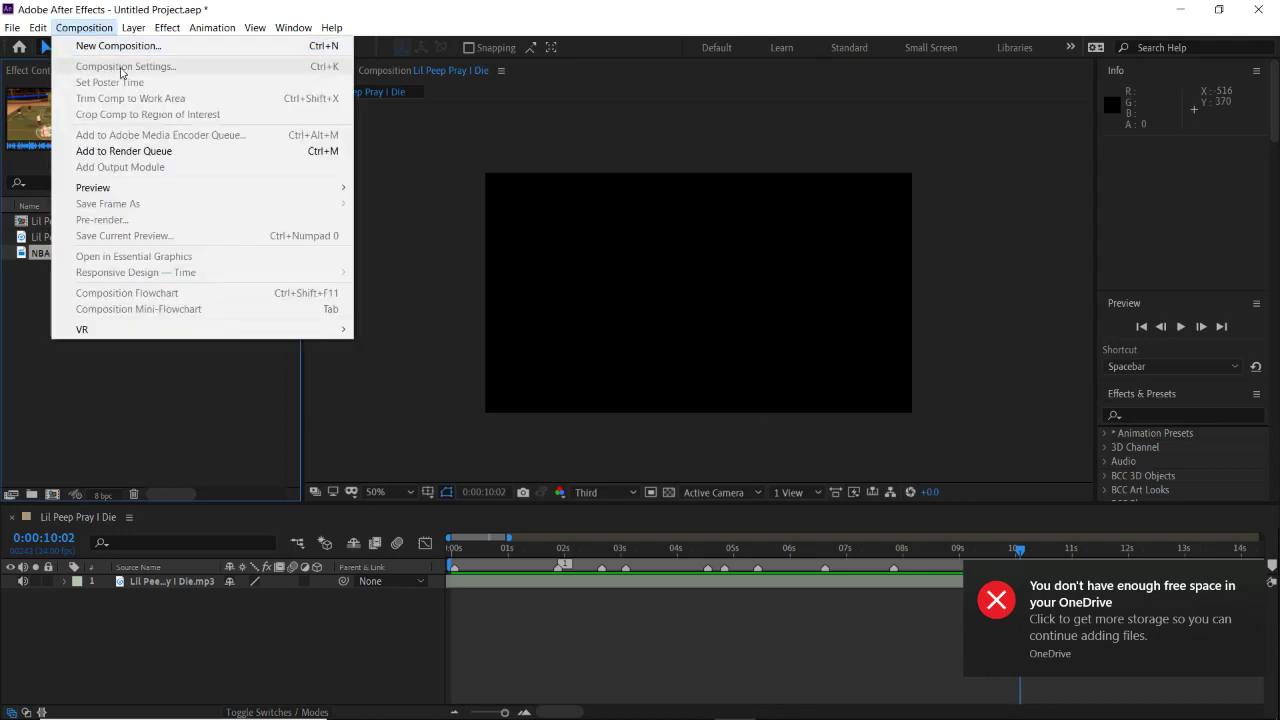
pyautogui.click(55, 346)
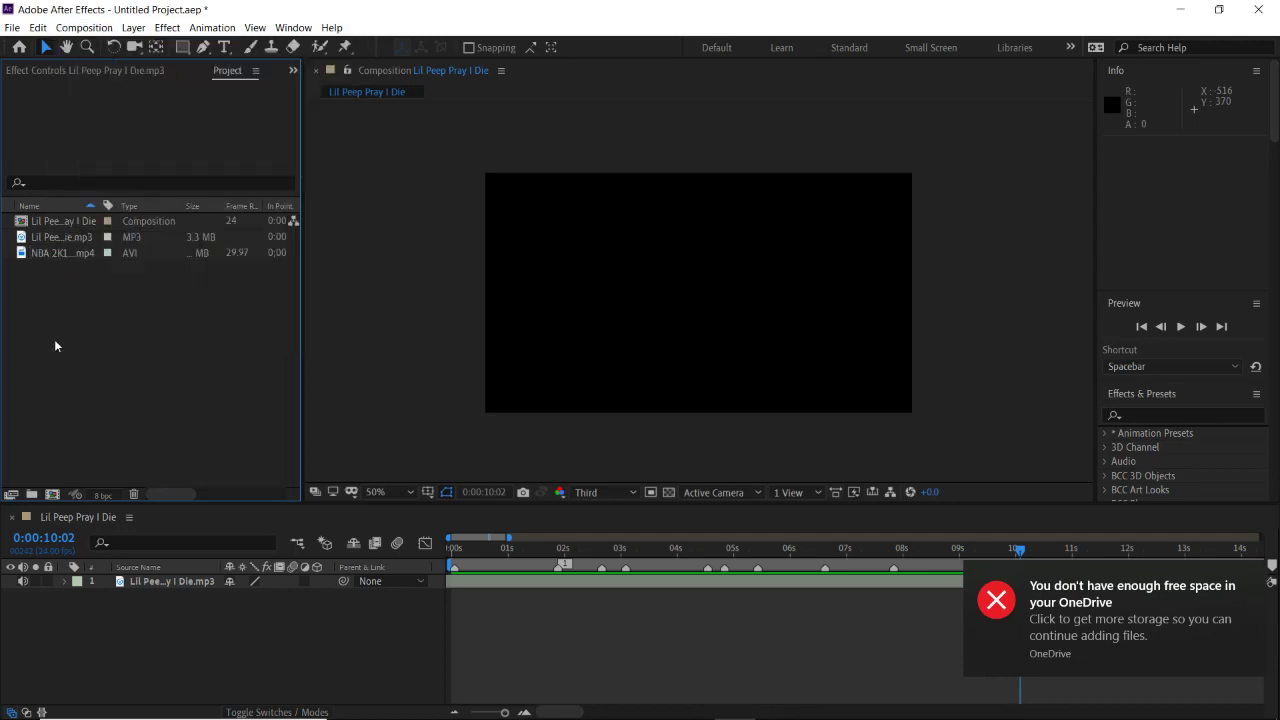
pyautogui.click(234, 252)
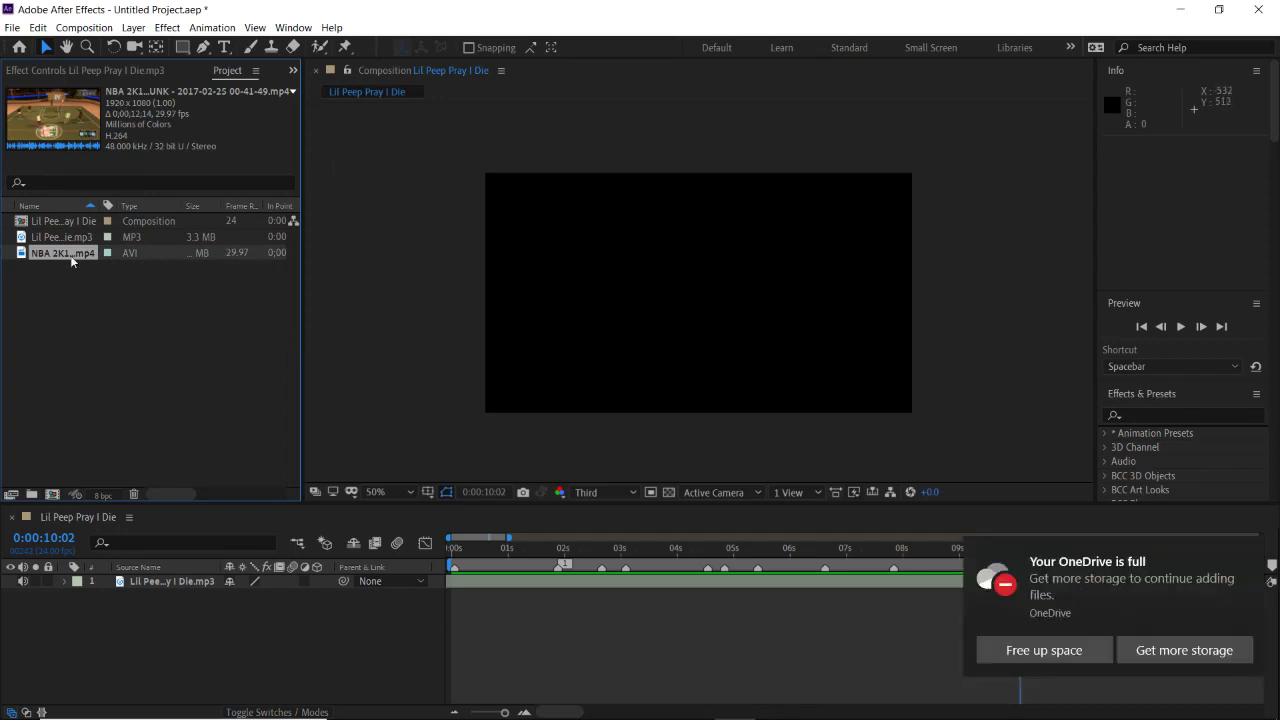
pyautogui.moveTo(72, 256); pyautogui.dragTo(194, 616)
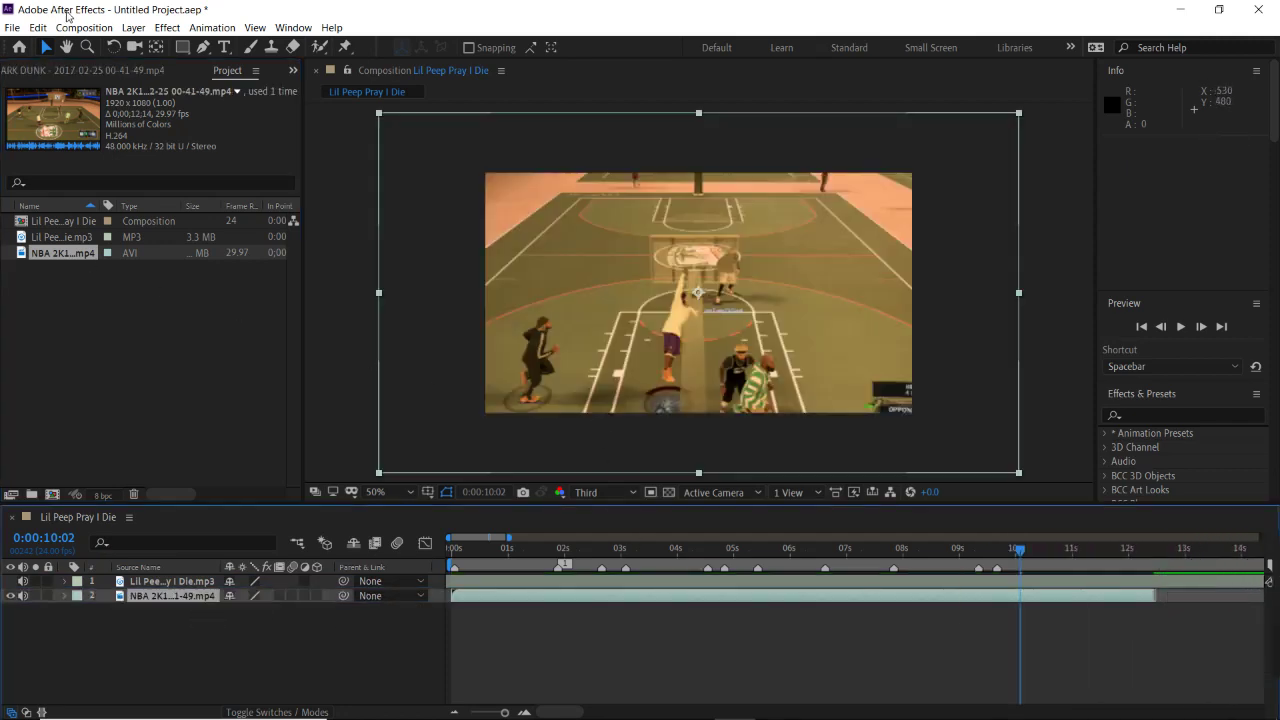
# Set the composition's frame size to 1920 px wide by 1080 px high
pyautogui.click(84, 27)
pyautogui.click(120, 66)
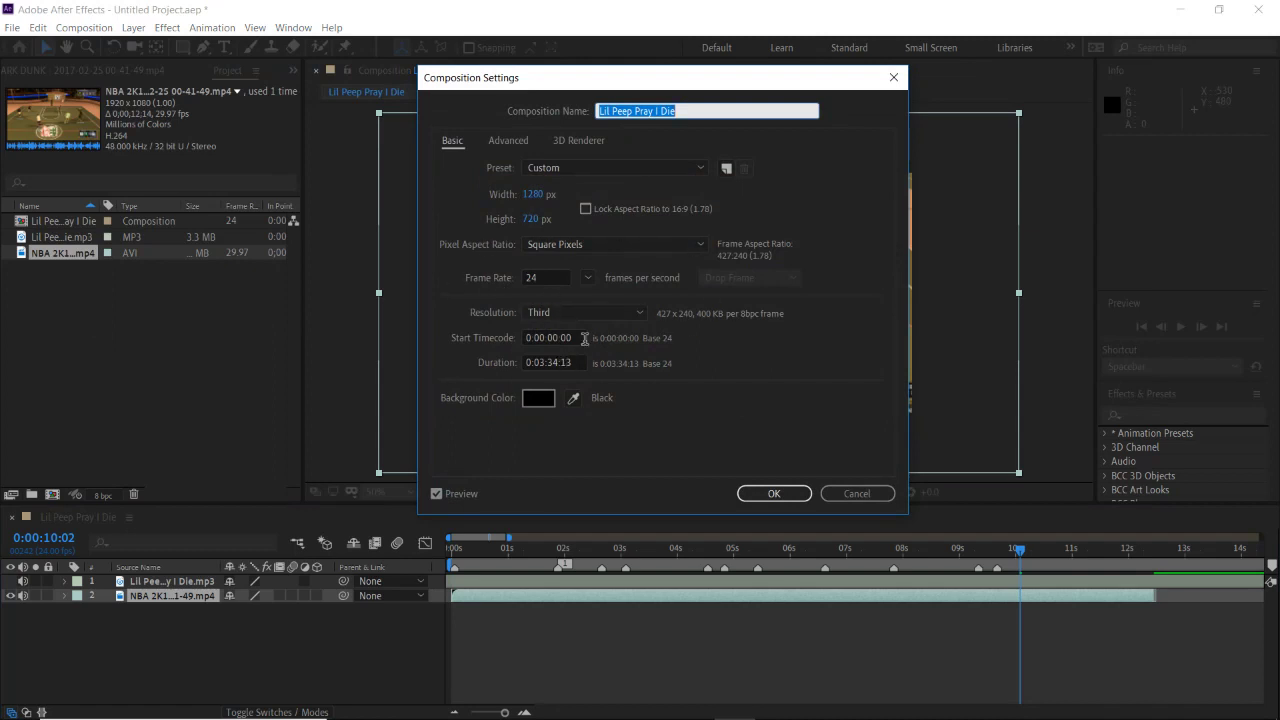
pyautogui.click(537, 194)
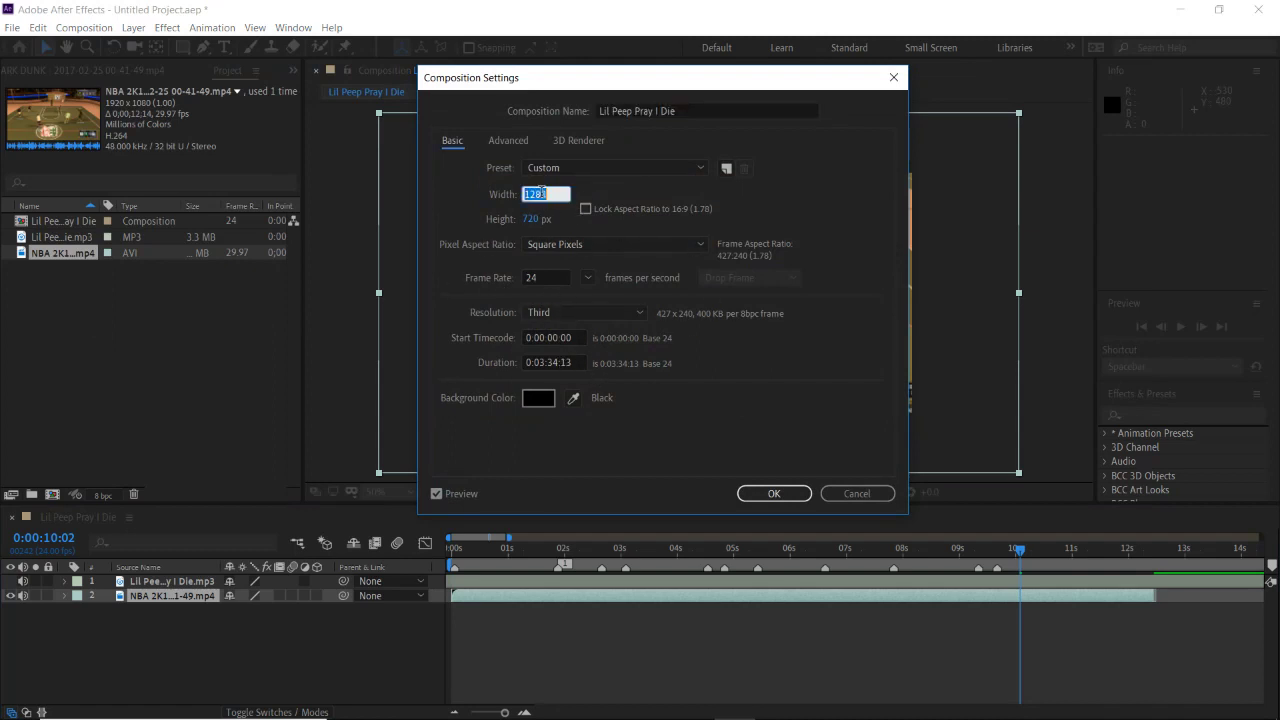
pyautogui.write('1080')
pyautogui.press('BackSpace')
pyautogui.press('BackSpace')
pyautogui.press('BackSpace')
pyautogui.press('BackSpace')
pyautogui.write('1920')
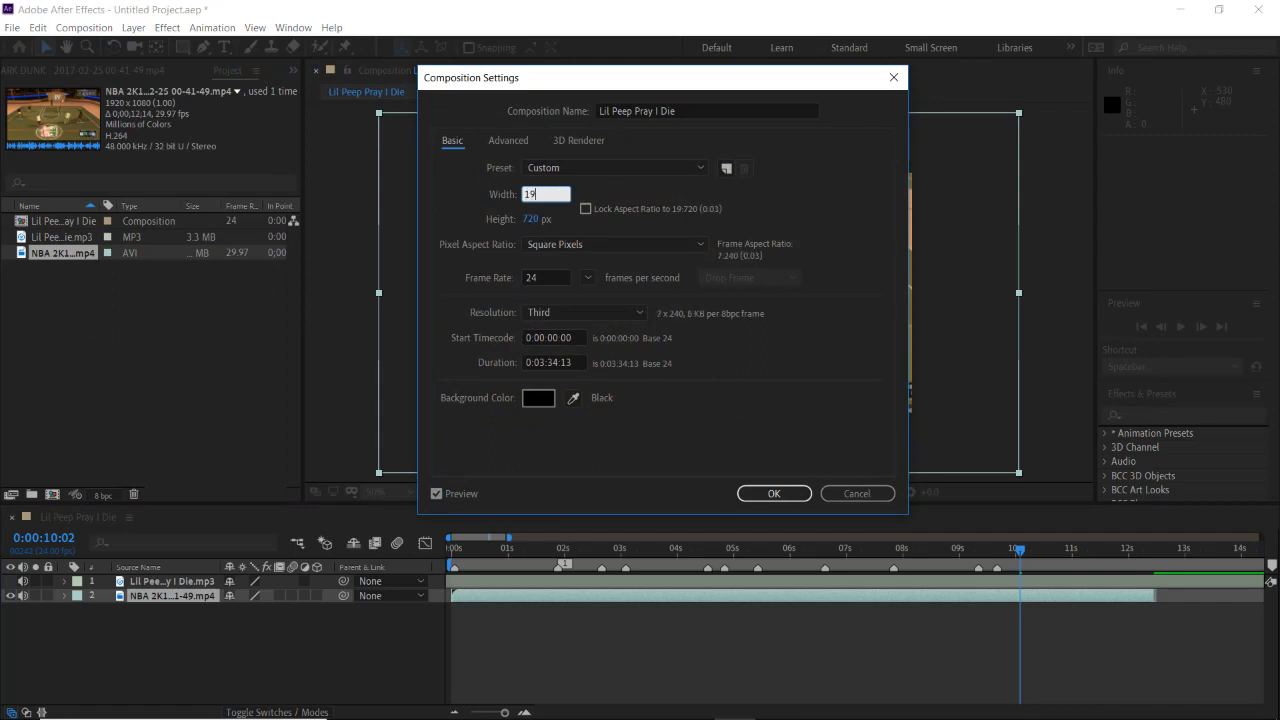
pyautogui.click(525, 218)
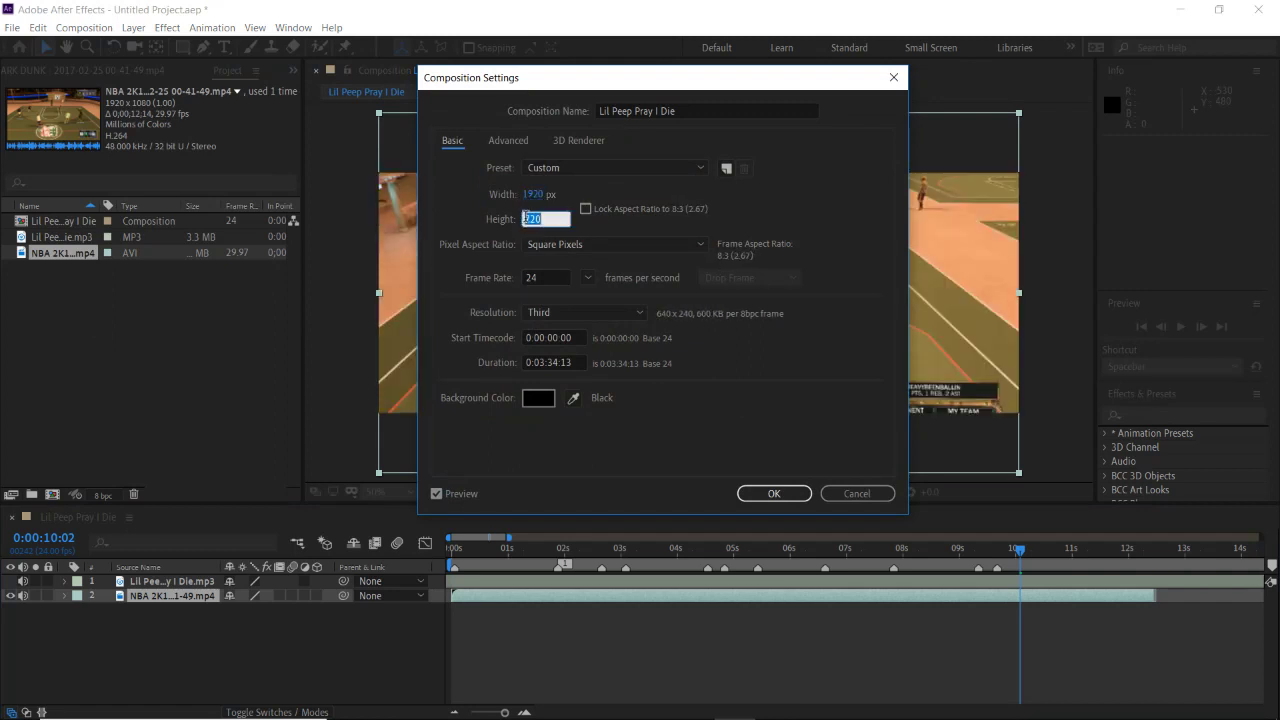
pyautogui.write('1')
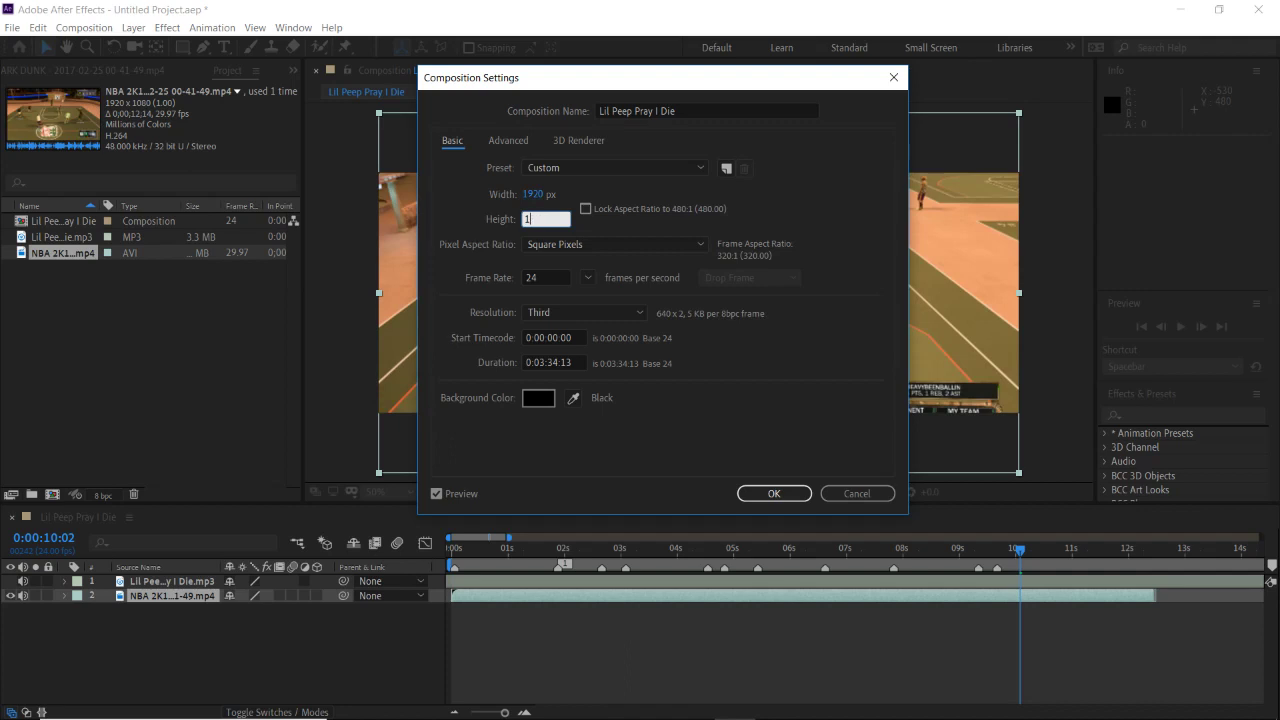
pyautogui.write('0080')
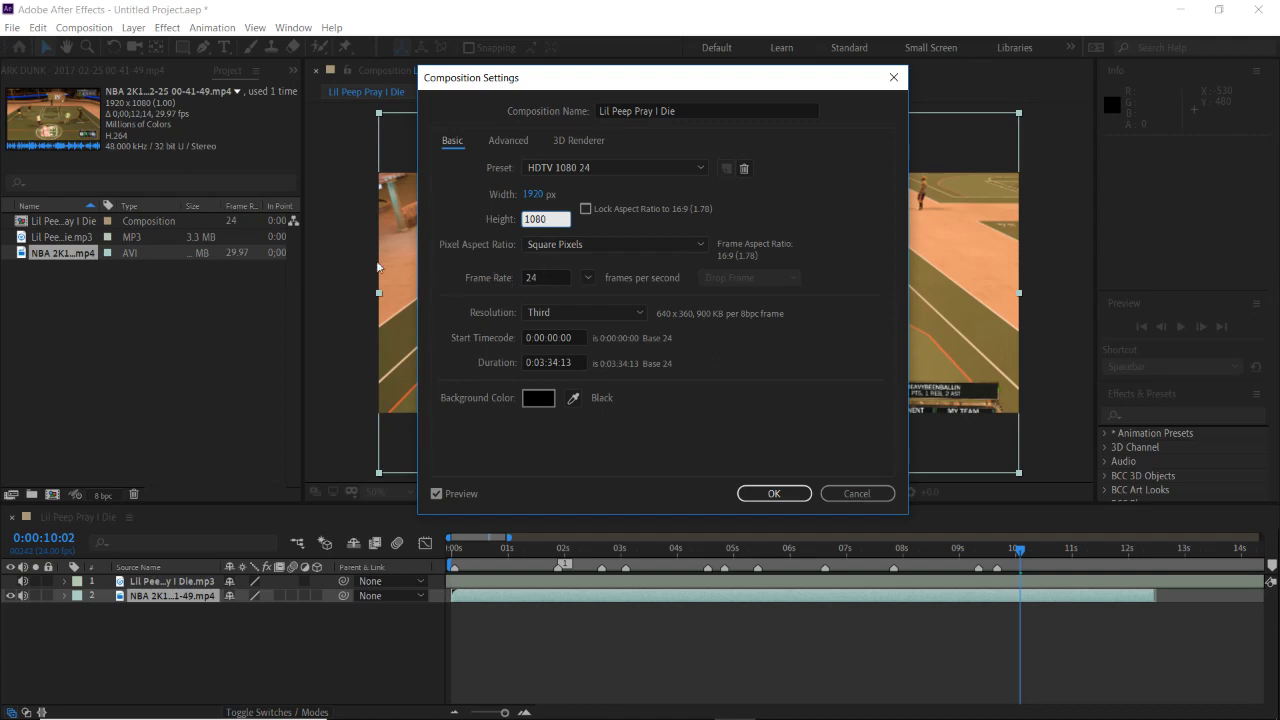
pyautogui.click(776, 494)
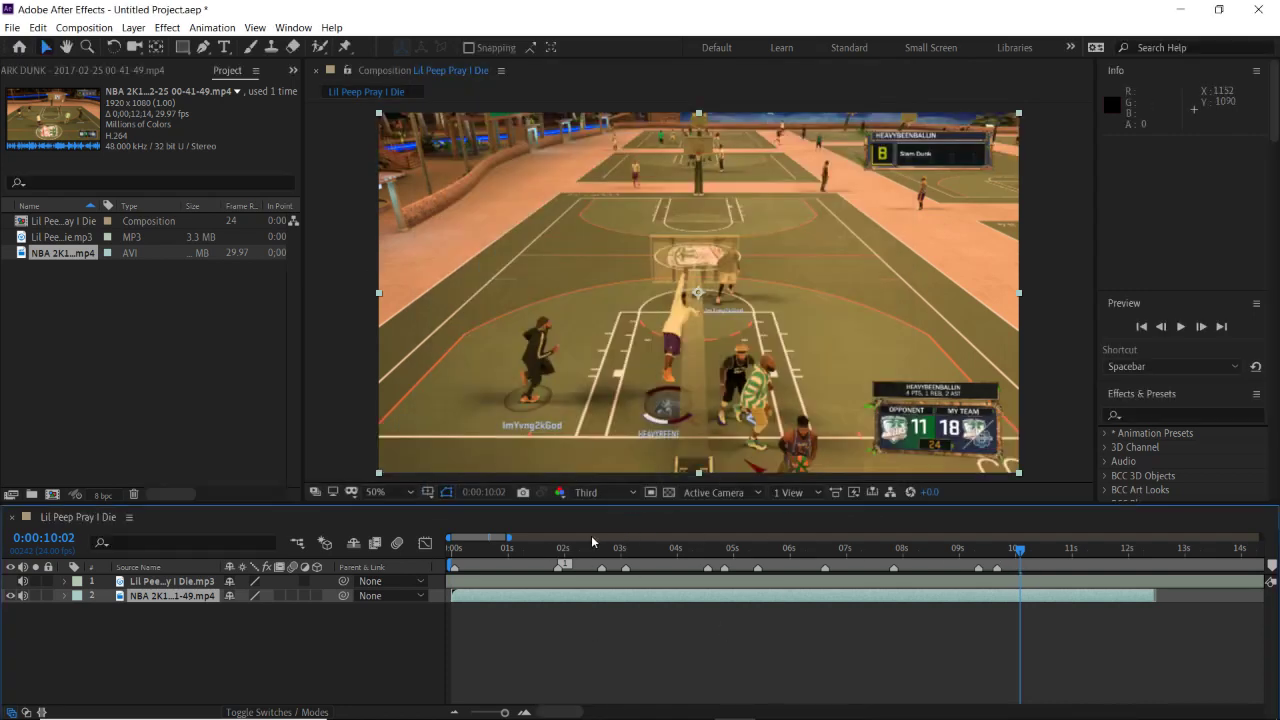
# Return the playhead to 0:00:00:00 and slide the clip layer earlier so its in point is at about -0:00:01:11
pyautogui.moveTo(560, 553); pyautogui.dragTo(427, 549)
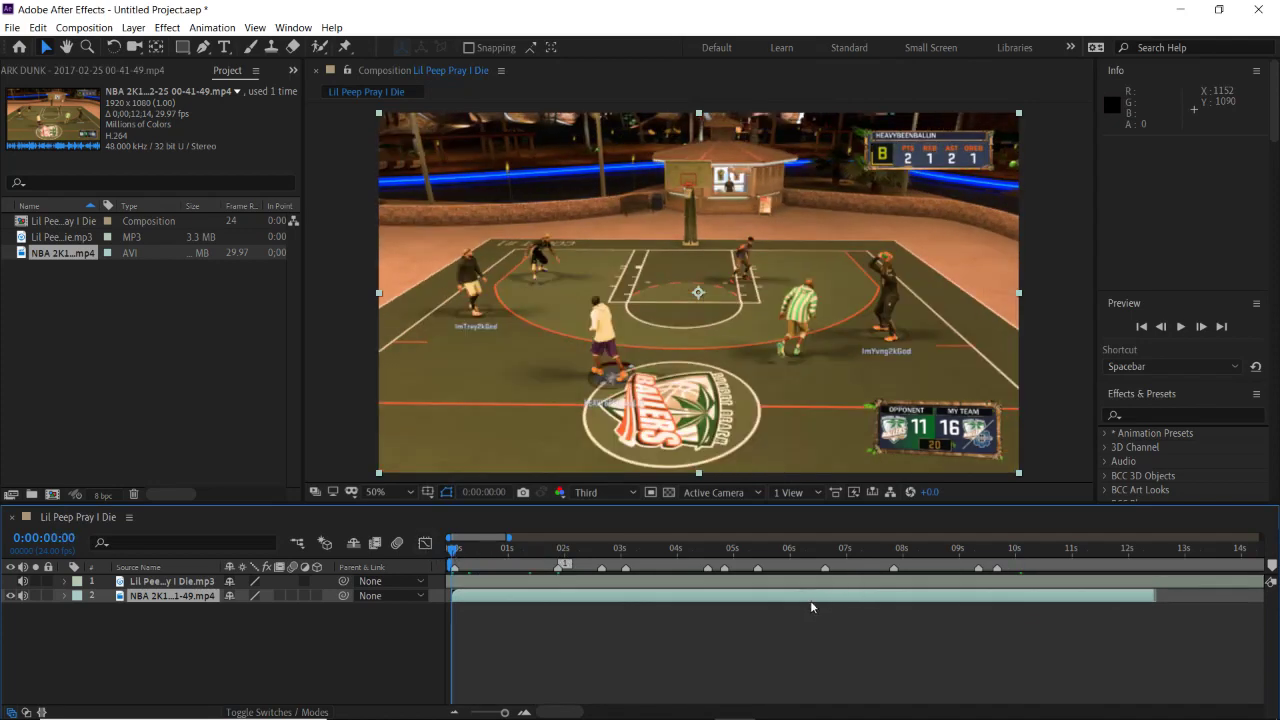
pyautogui.moveTo(787, 602); pyautogui.dragTo(702, 609)
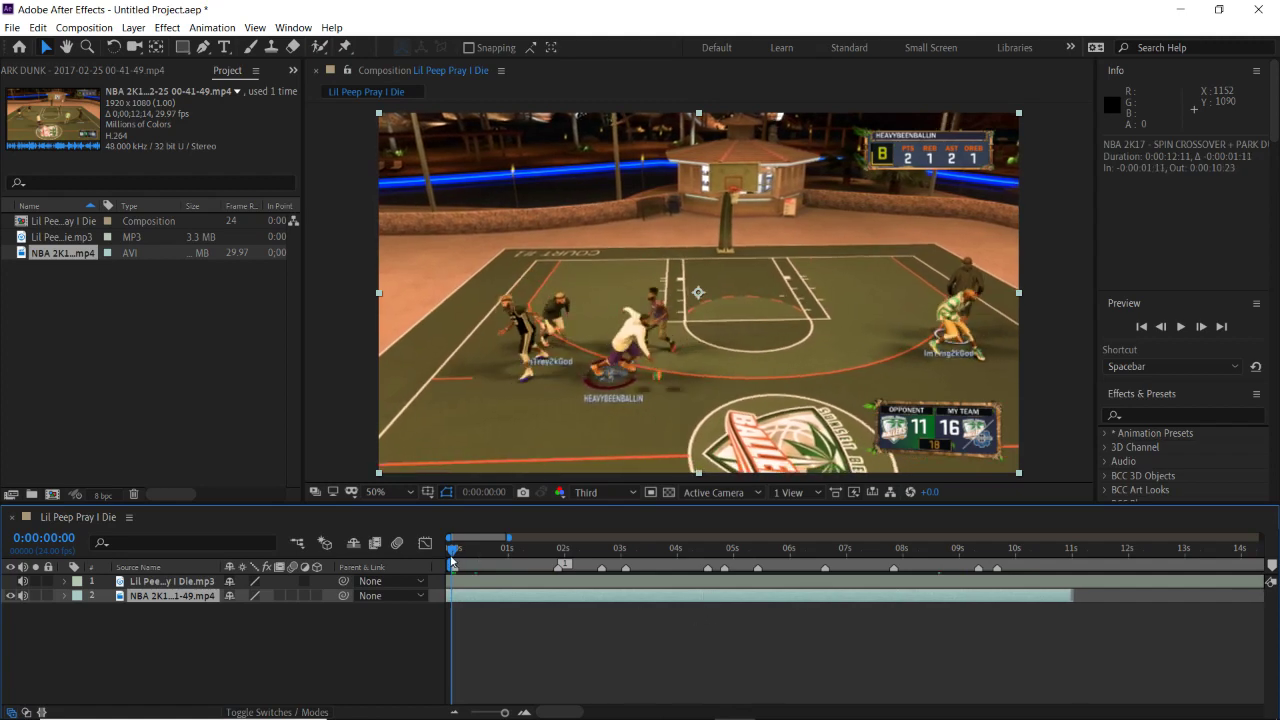
# Try sliding the clip layer to an in point of about -0:00:03:06 to align the dunk with the 0:00:04:13 beat marker
pyautogui.moveTo(451, 557); pyautogui.dragTo(454, 557)
pyautogui.moveTo(603, 599); pyautogui.dragTo(531, 596)
pyautogui.rightClick(577, 593)
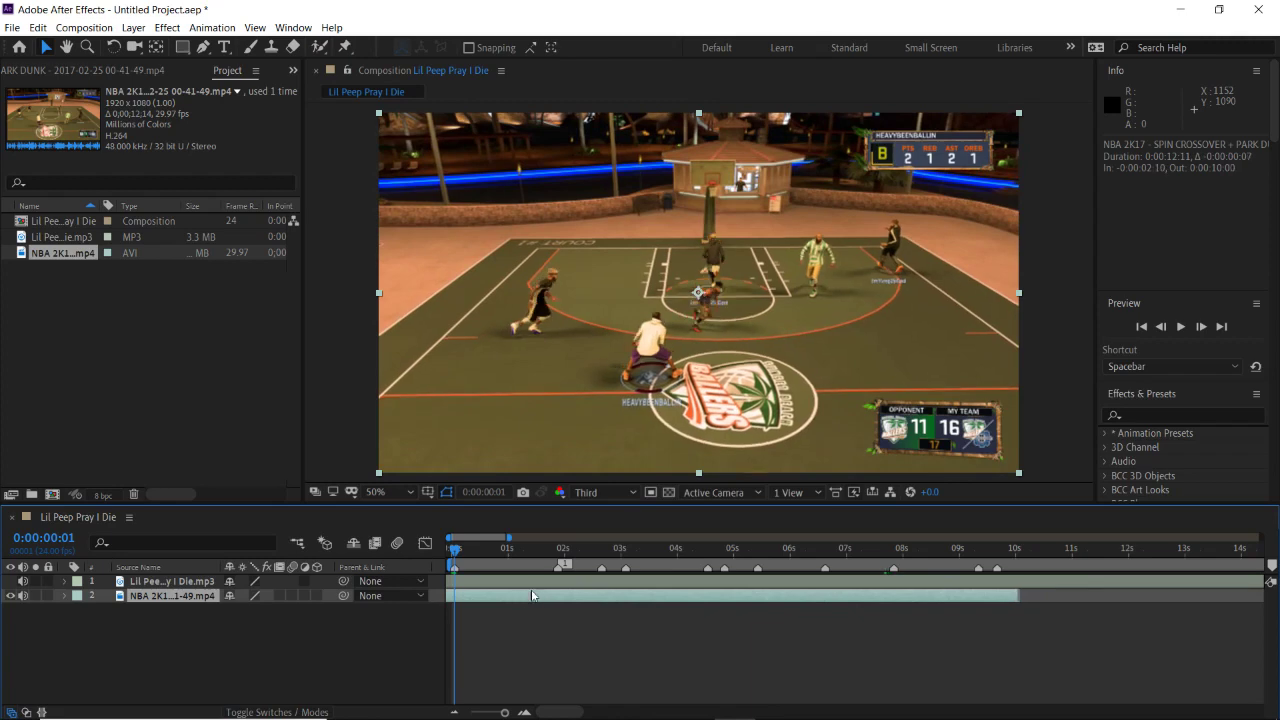
pyautogui.click(710, 551)
pyautogui.moveTo(710, 553); pyautogui.dragTo(708, 553)
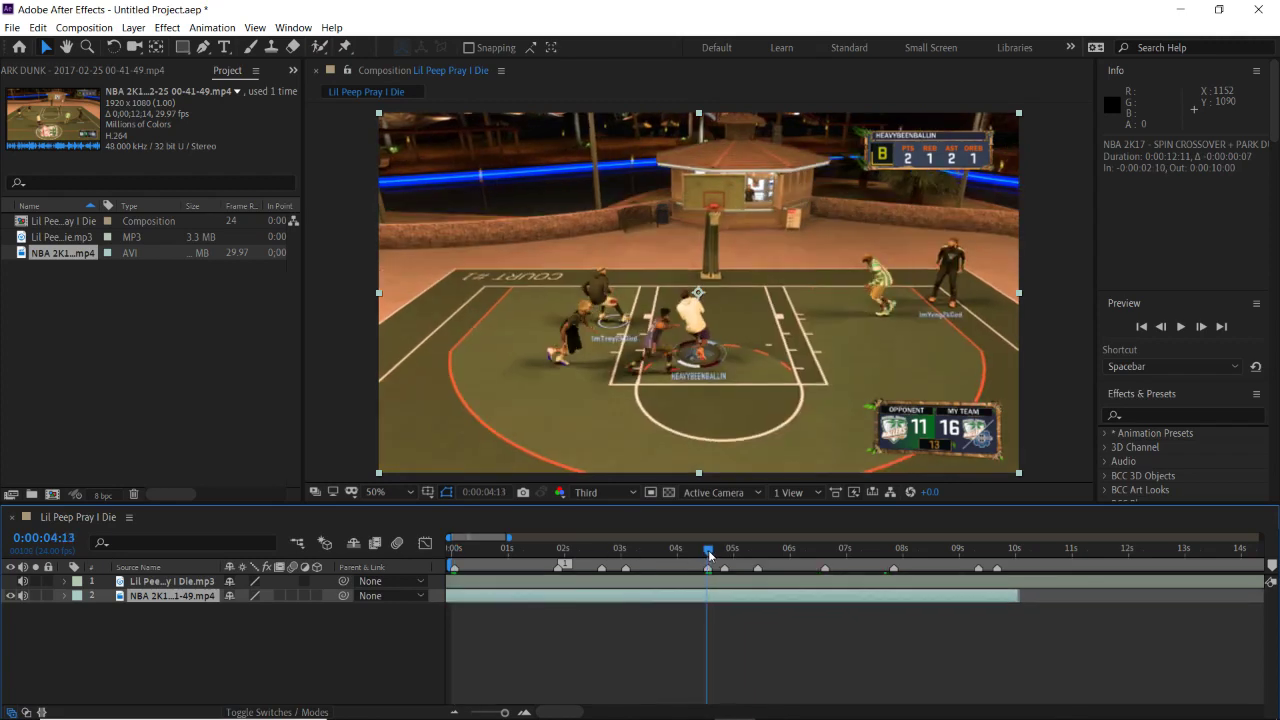
pyautogui.moveTo(717, 598); pyautogui.dragTo(683, 599)
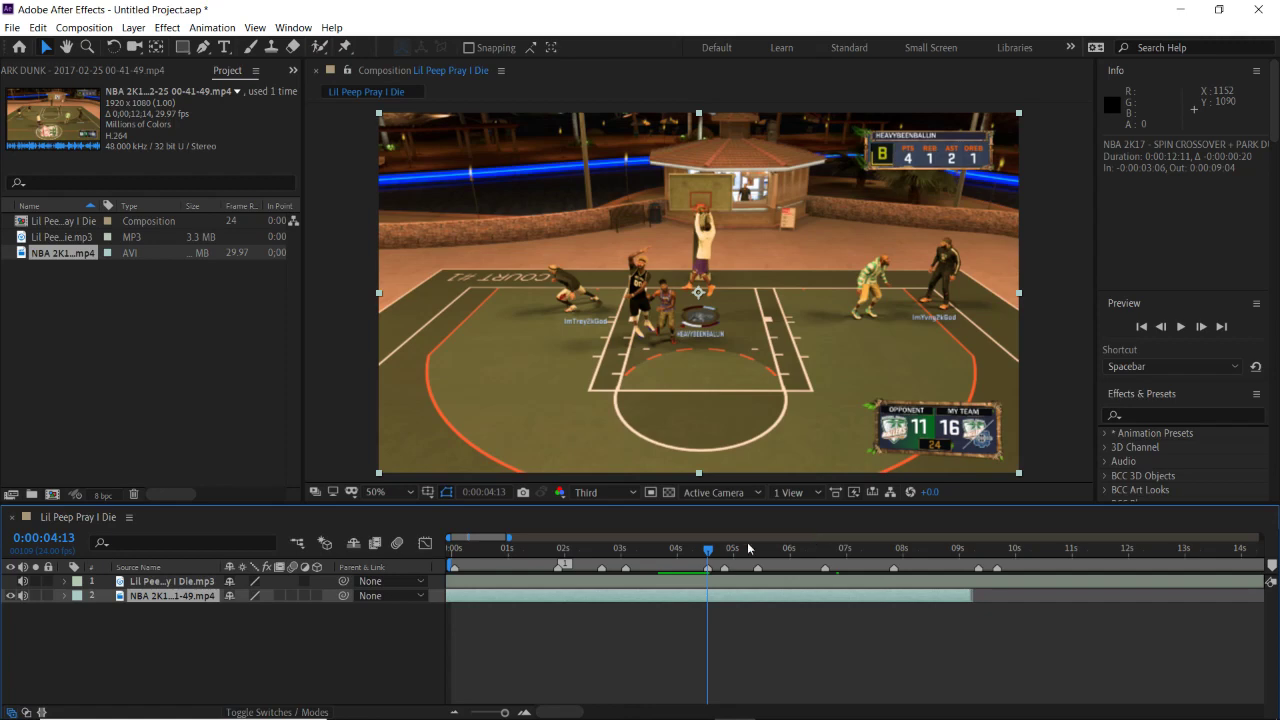
# Shift the clip layer's in point to about -0:00:01:09, then split it at 0:00:00:01 and delete the part before the cut
pyautogui.moveTo(479, 551); pyautogui.dragTo(604, 616)
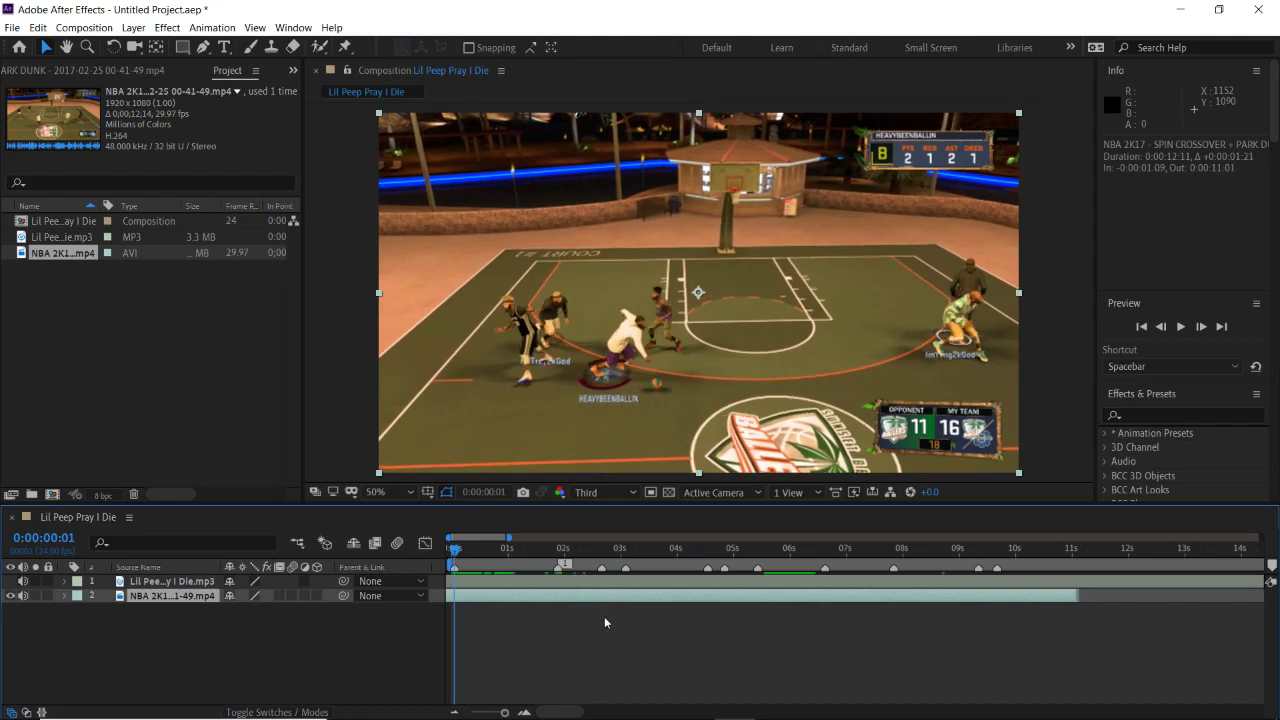
pyautogui.hotkey('ctrl', 'd')
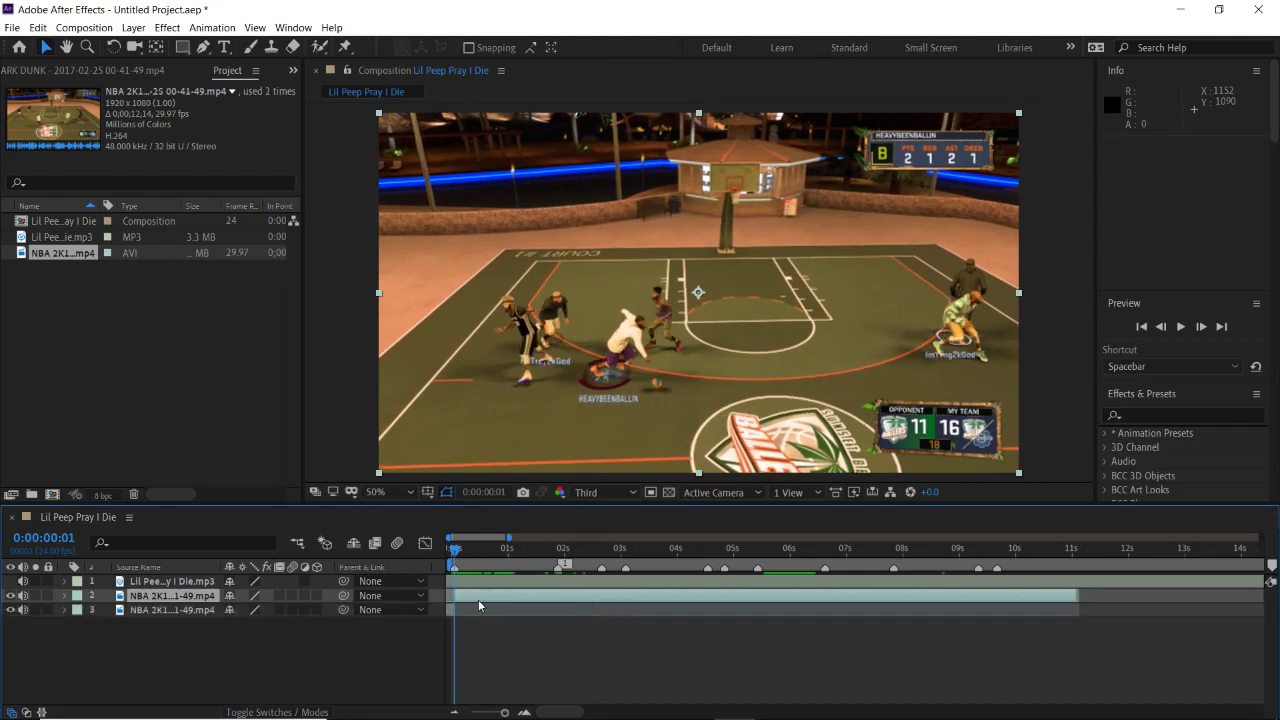
pyautogui.click(452, 609)
pyautogui.press('Delete')
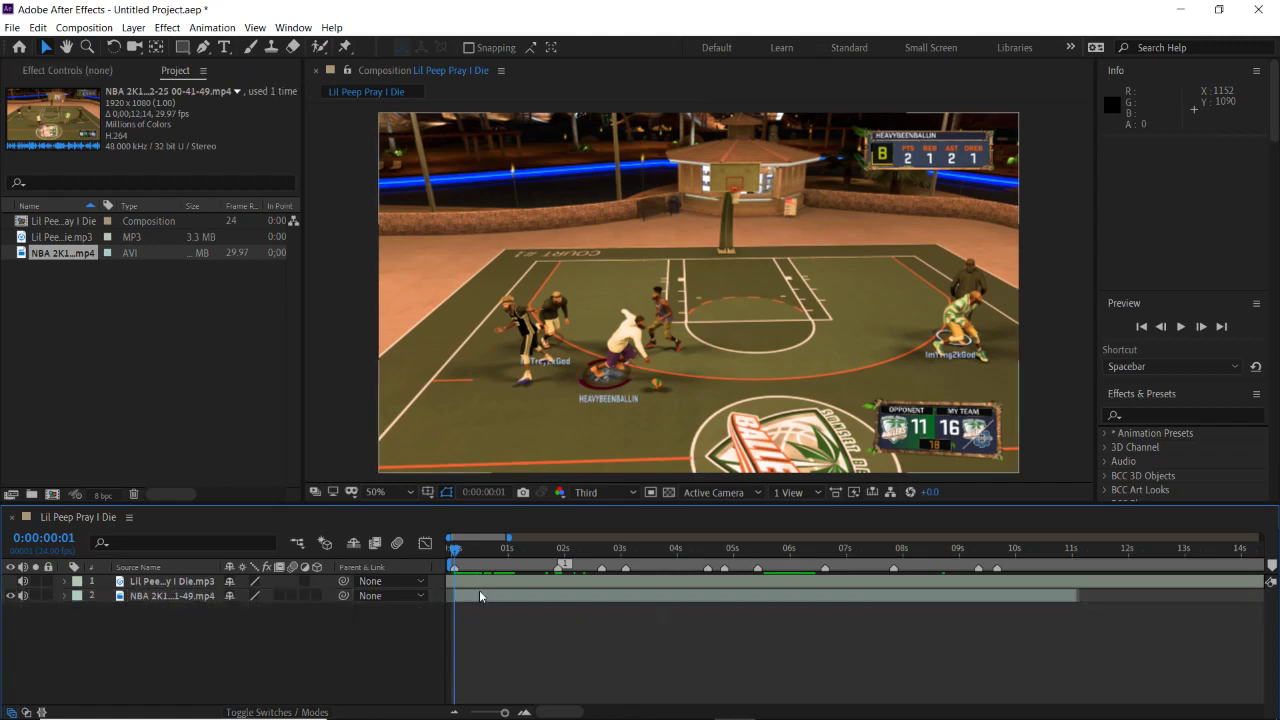
# Mute the NBA 2K17 clip layer's audio and preview the composition with only the song playing
pyautogui.press('space')
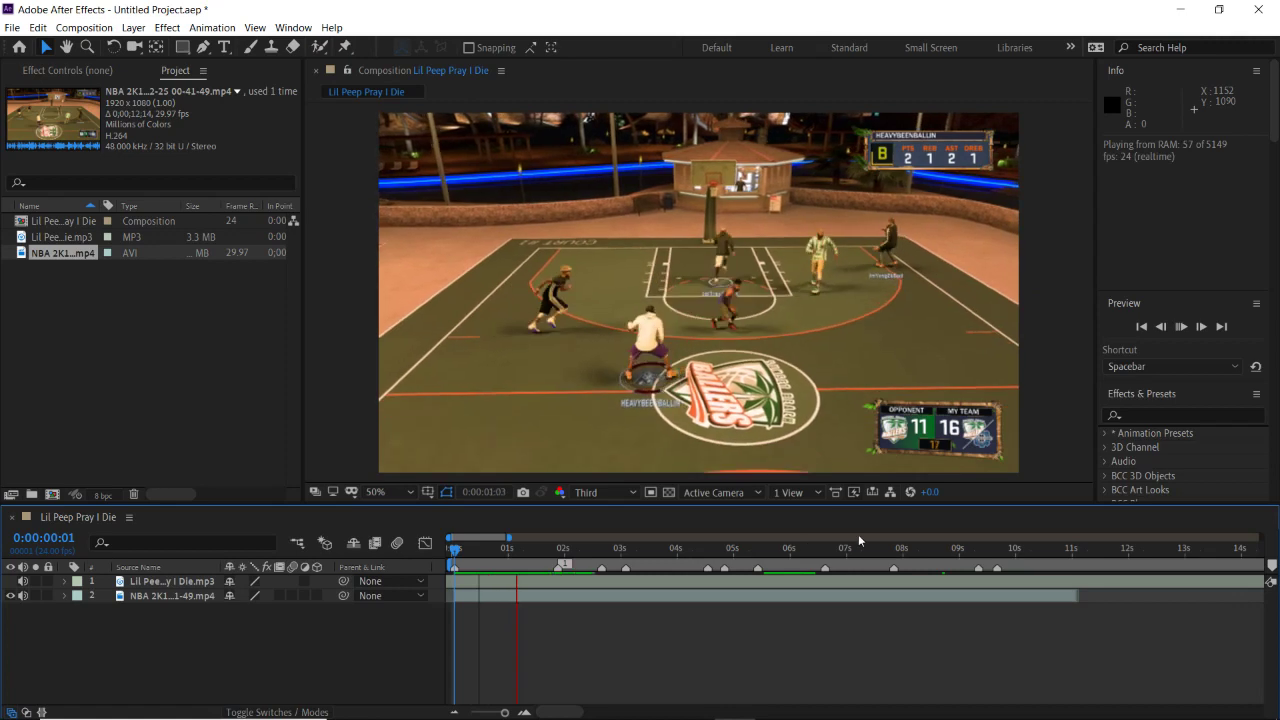
pyautogui.press('space')
pyautogui.click(23, 596)
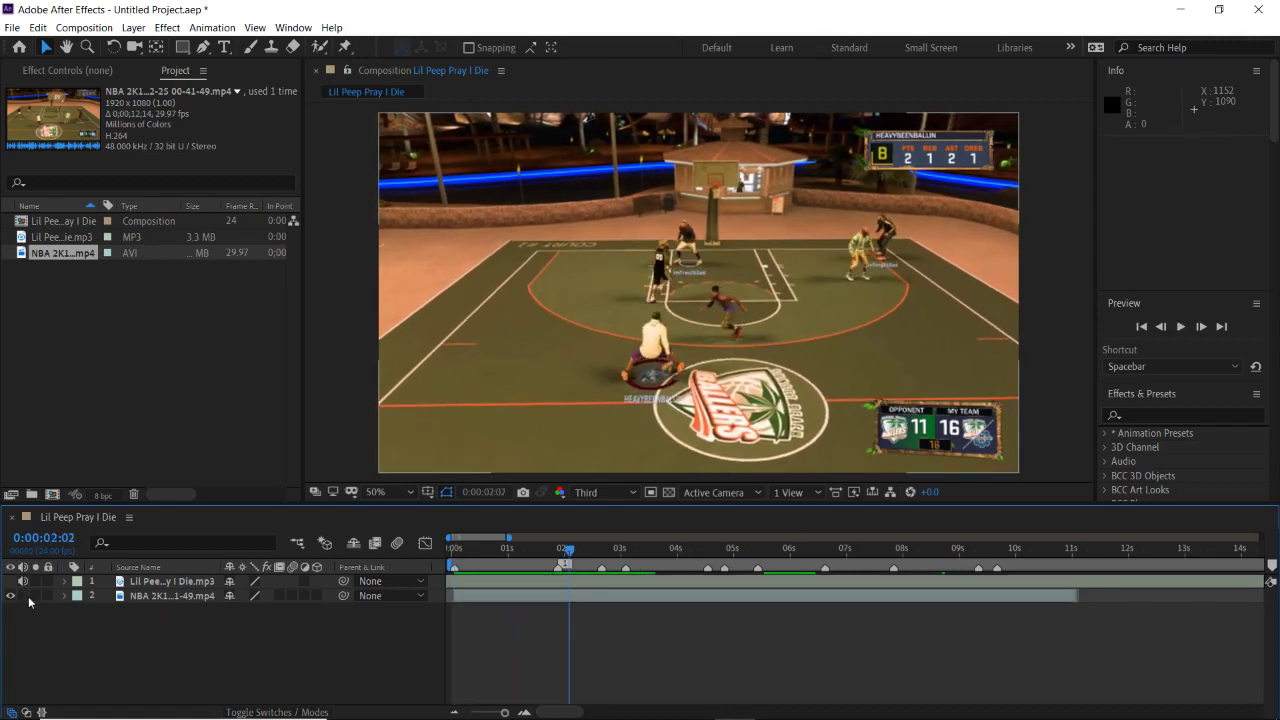
pyautogui.press('space')
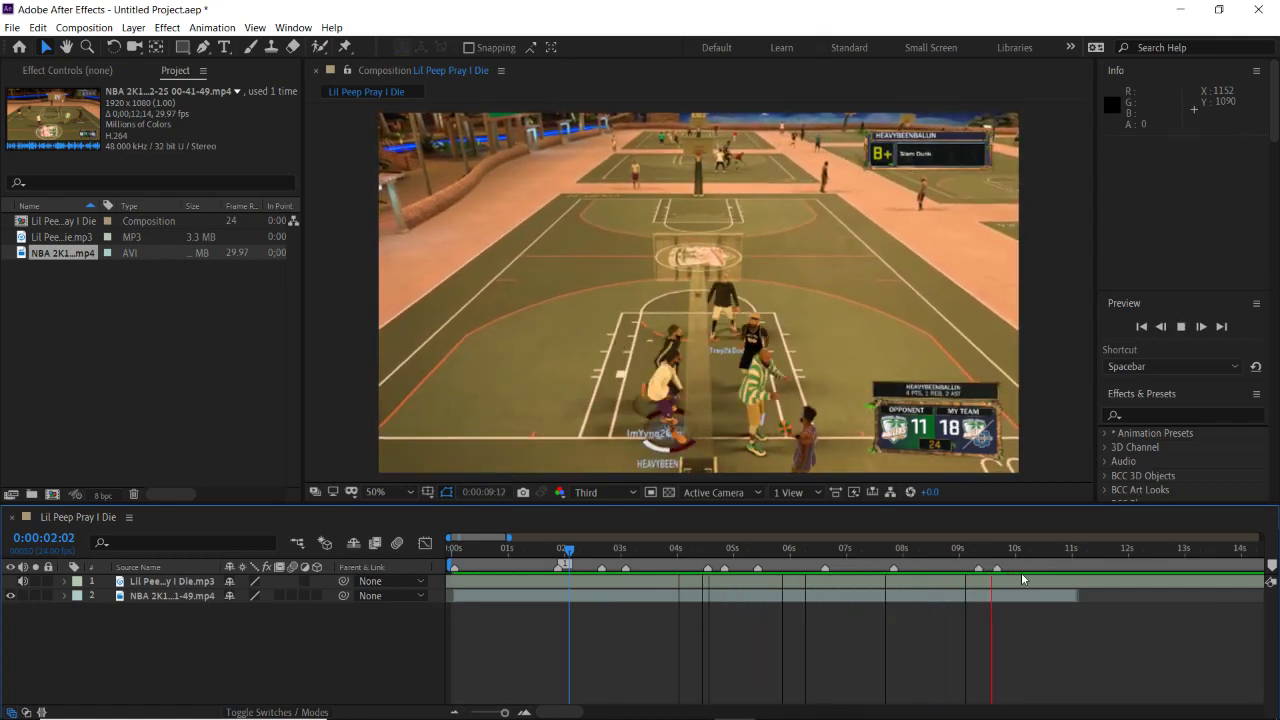
pyautogui.press('space')
# Enable time remapping on the NBA 2K17 clip layer and add a Time Remap keyframe at 0:00:00:01
pyautogui.click(455, 551)
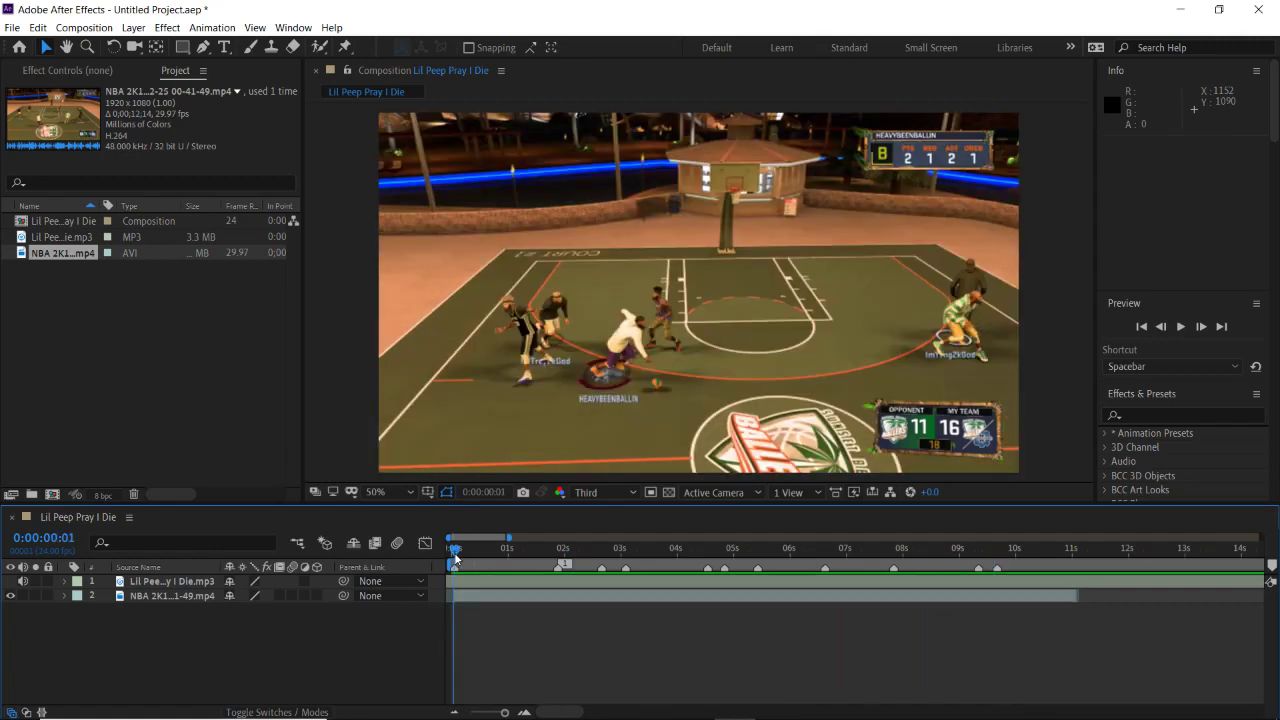
pyautogui.click(508, 598)
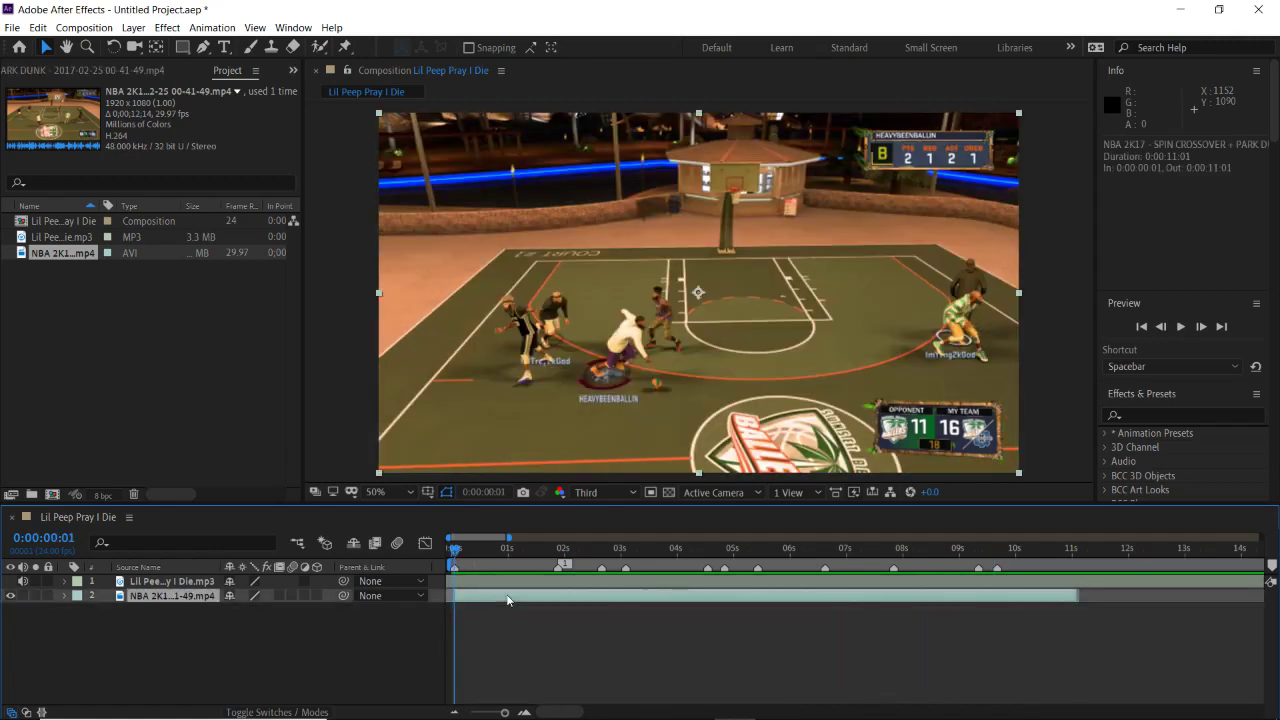
pyautogui.hotkey('ctrl', 'alt', 't')
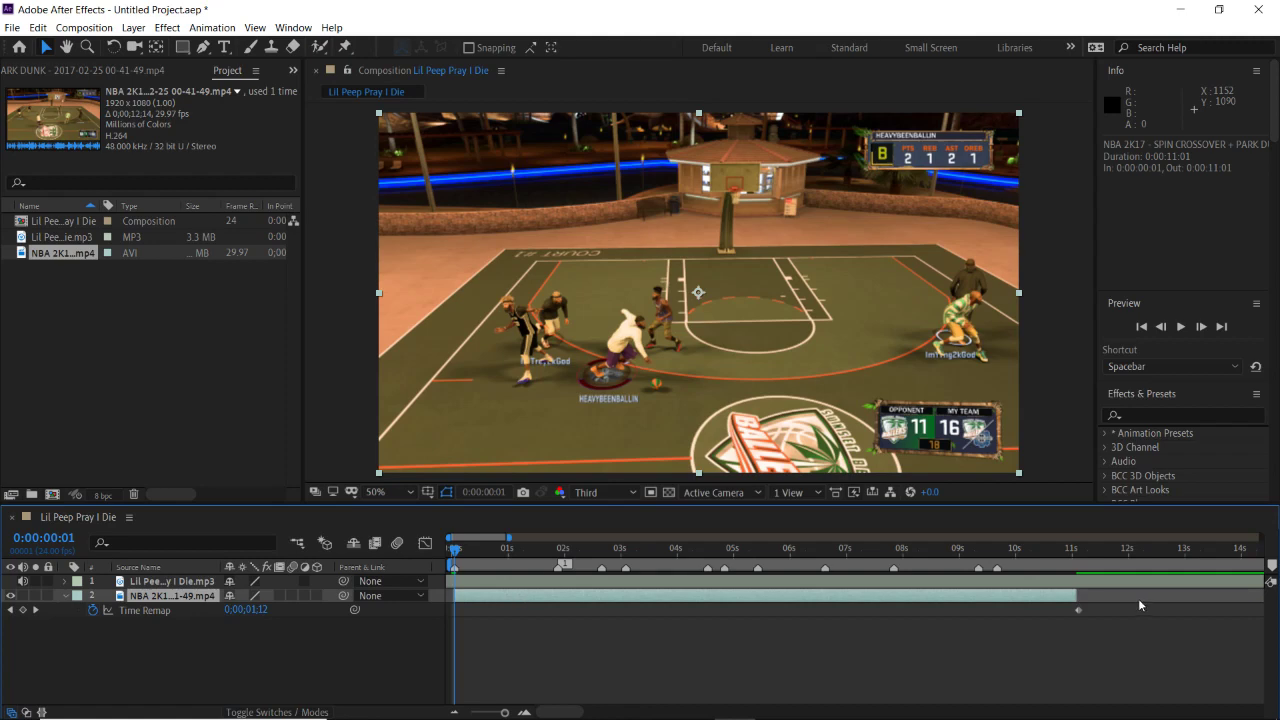
pyautogui.click(22, 610)
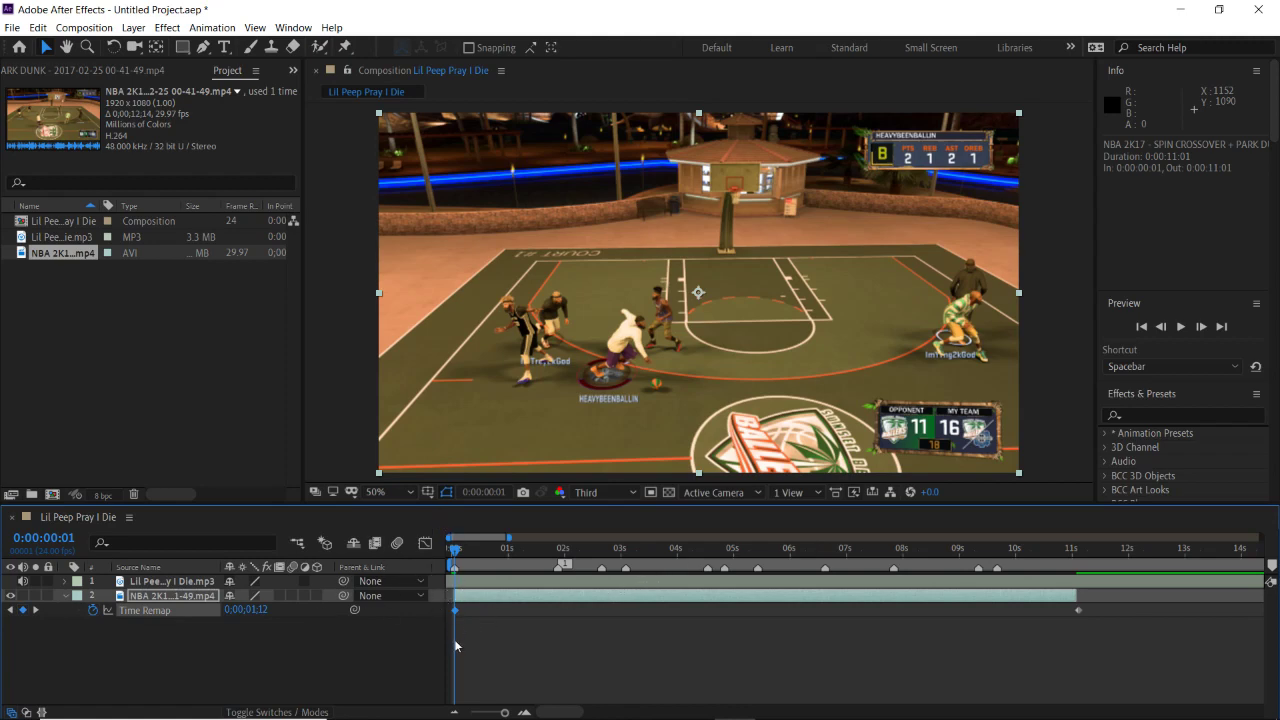
# Add Time Remap keyframes on the beat markers: 0;00;04;06 at 0:00:01:21, one at 0:00:02:16, and 0;00;05;17 at 0:00:03:02
pyautogui.moveTo(455, 549); pyautogui.dragTo(559, 557)
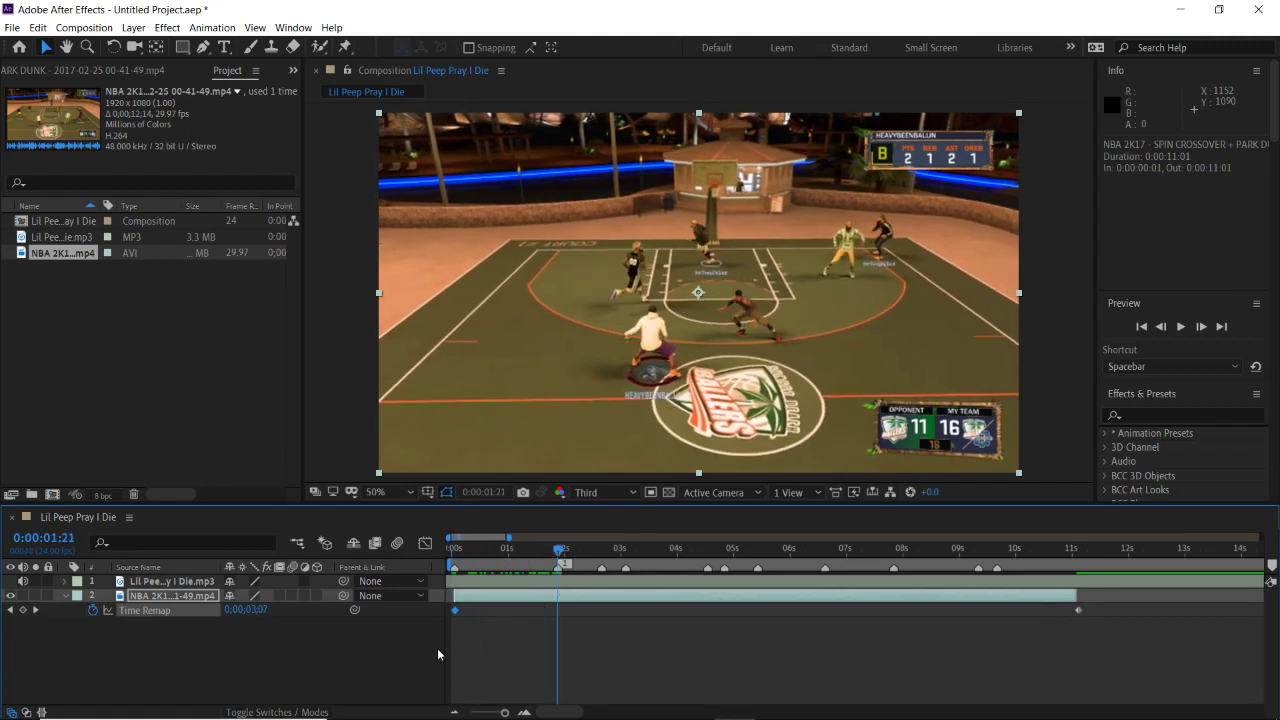
pyautogui.moveTo(247, 613); pyautogui.dragTo(273, 610)
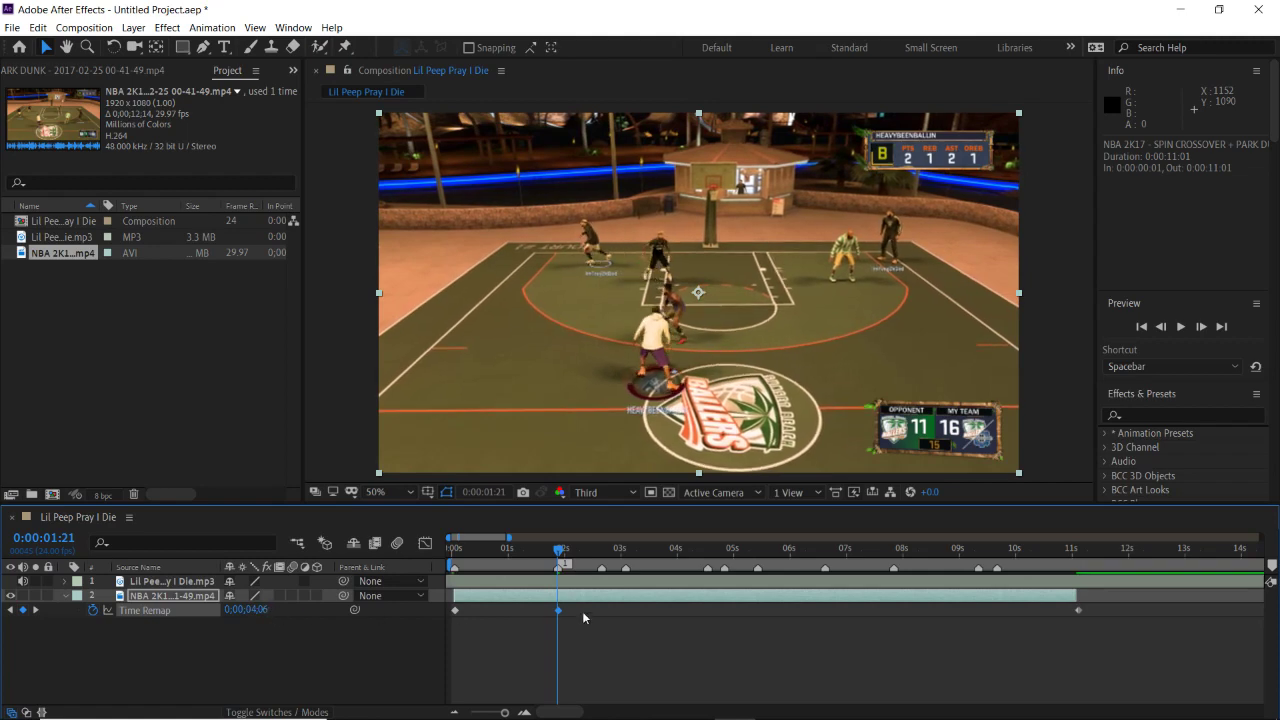
pyautogui.click(601, 551)
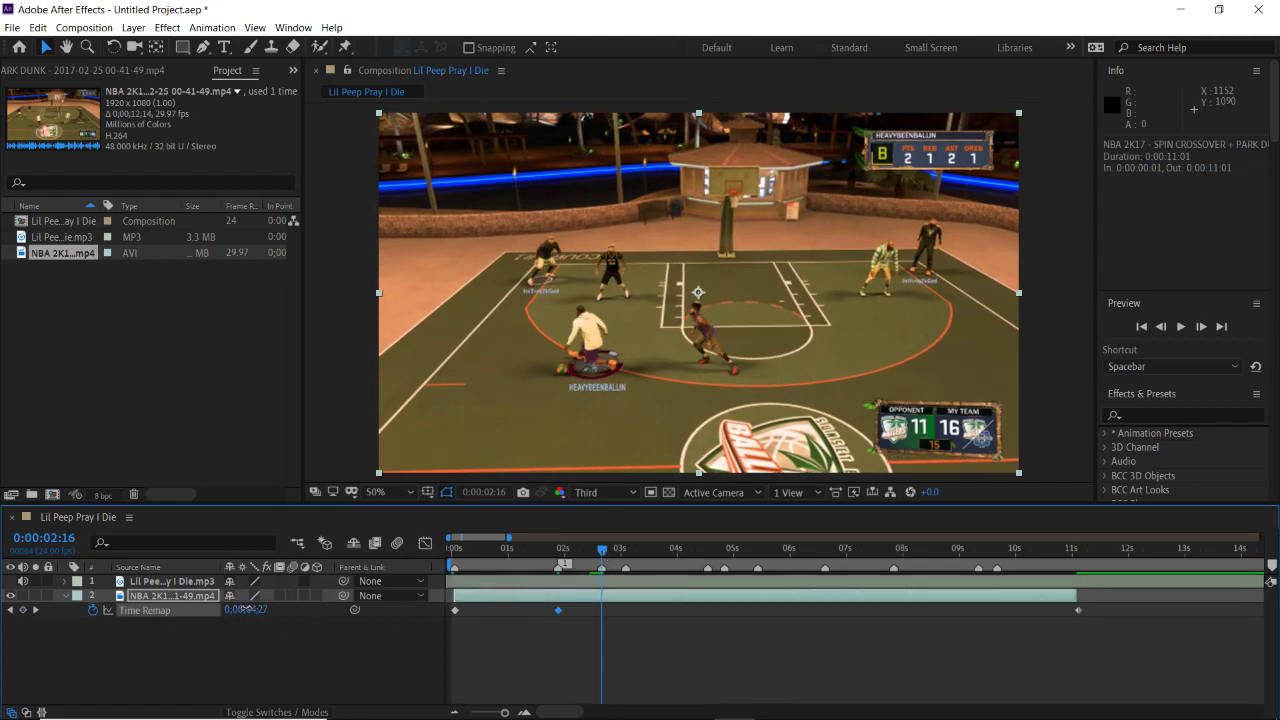
pyautogui.moveTo(245, 609); pyautogui.dragTo(245, 609)
pyautogui.click(624, 551)
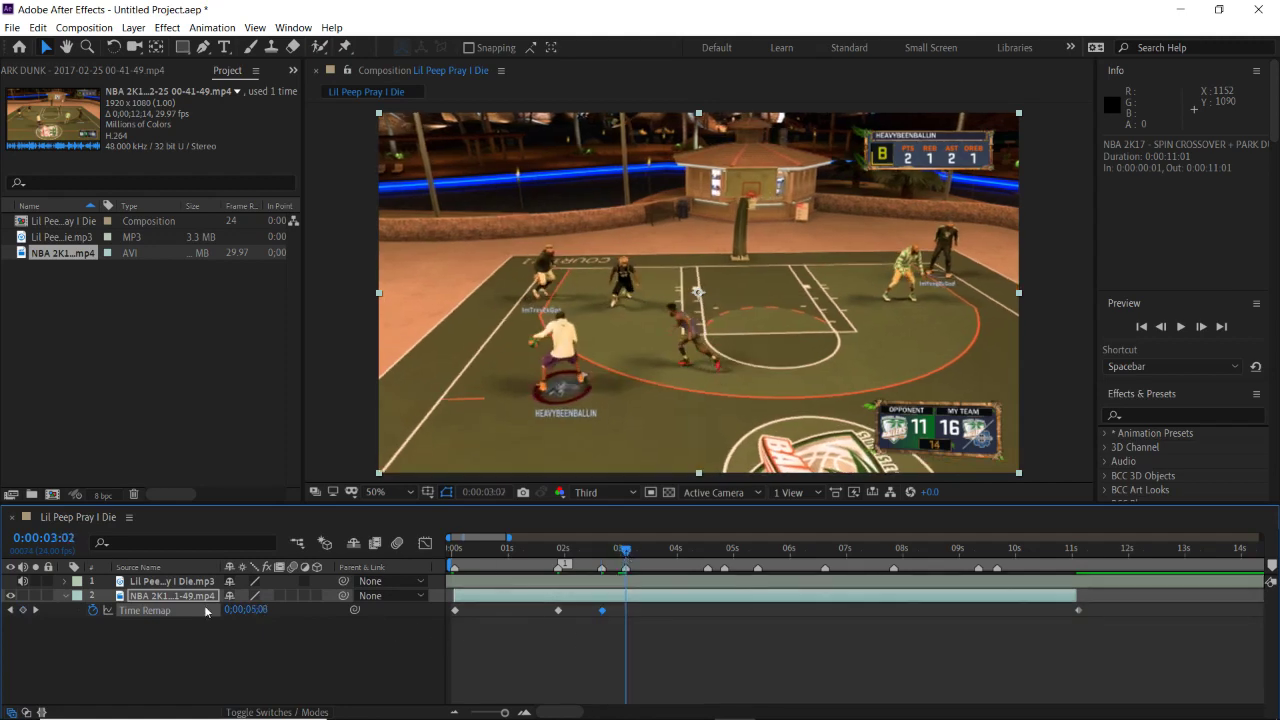
pyautogui.moveTo(245, 610); pyautogui.dragTo(260, 609)
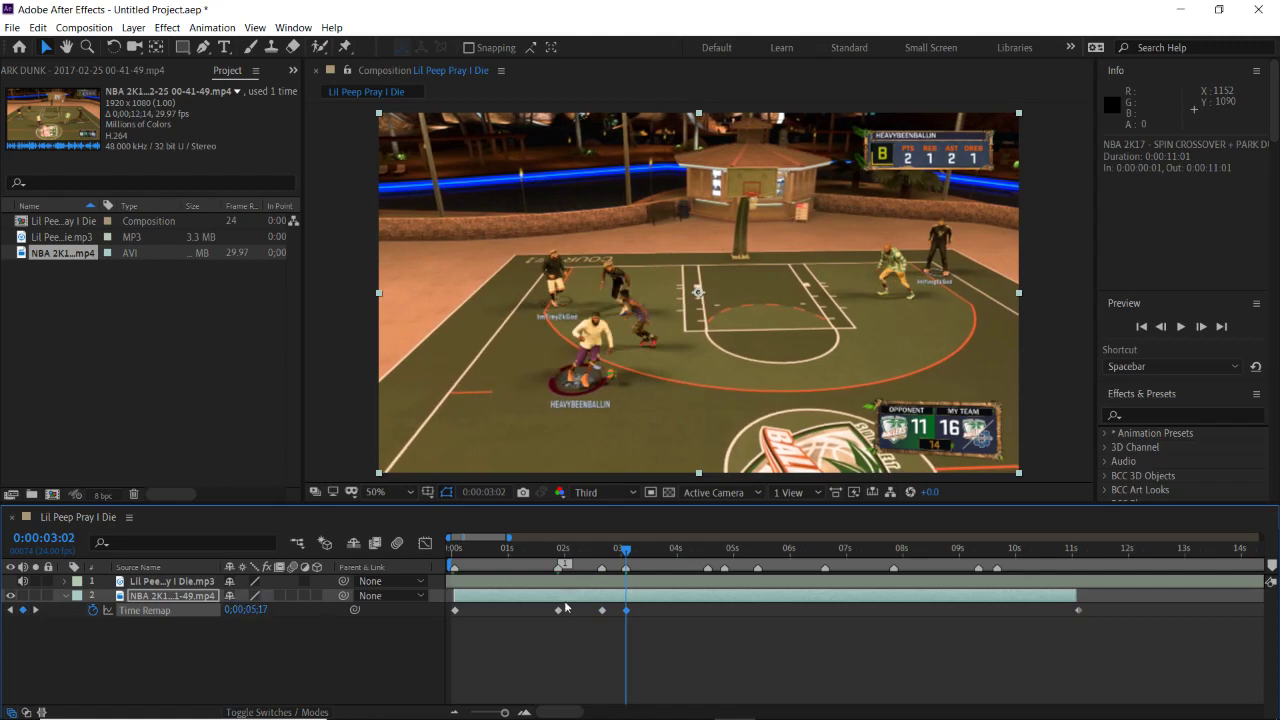
# Add Time Remap keyframes through the dunk: 0;00;07;03 at 0:00:04:13, one at 0:00:04:20, and 0;00;07;22 at 0:00:05:10
pyautogui.click(707, 550)
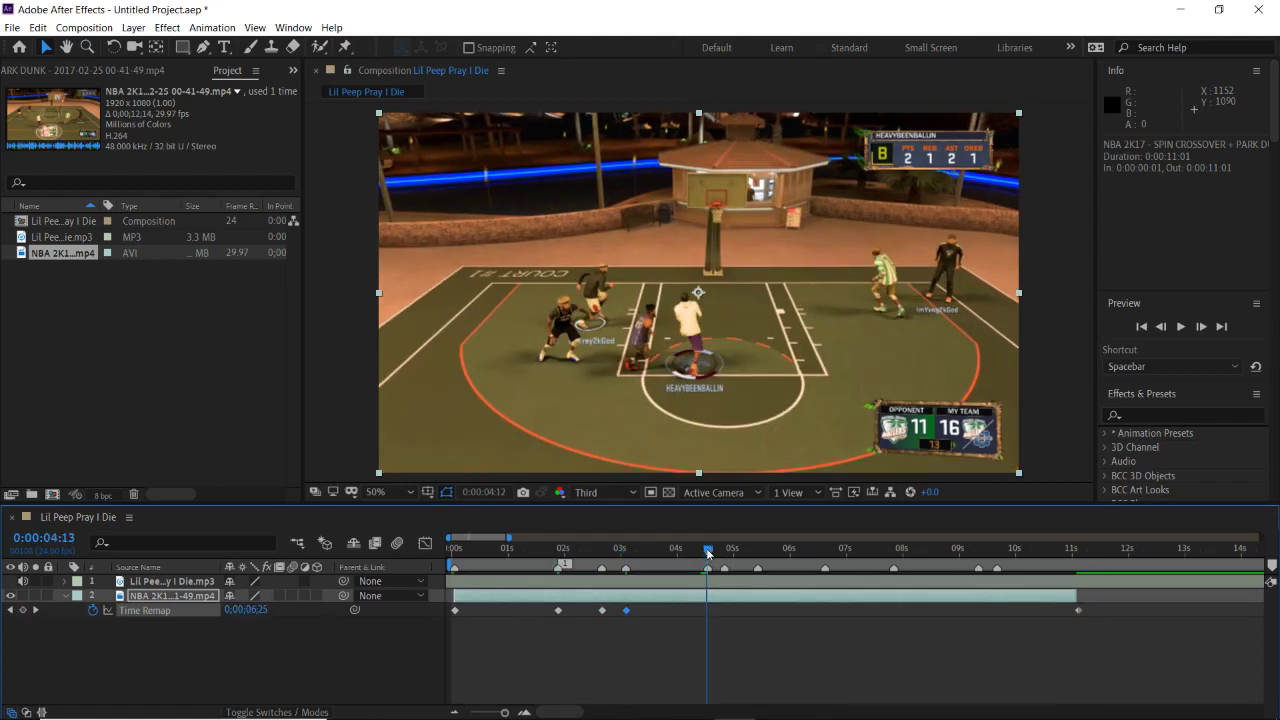
pyautogui.moveTo(258, 609); pyautogui.dragTo(262, 611)
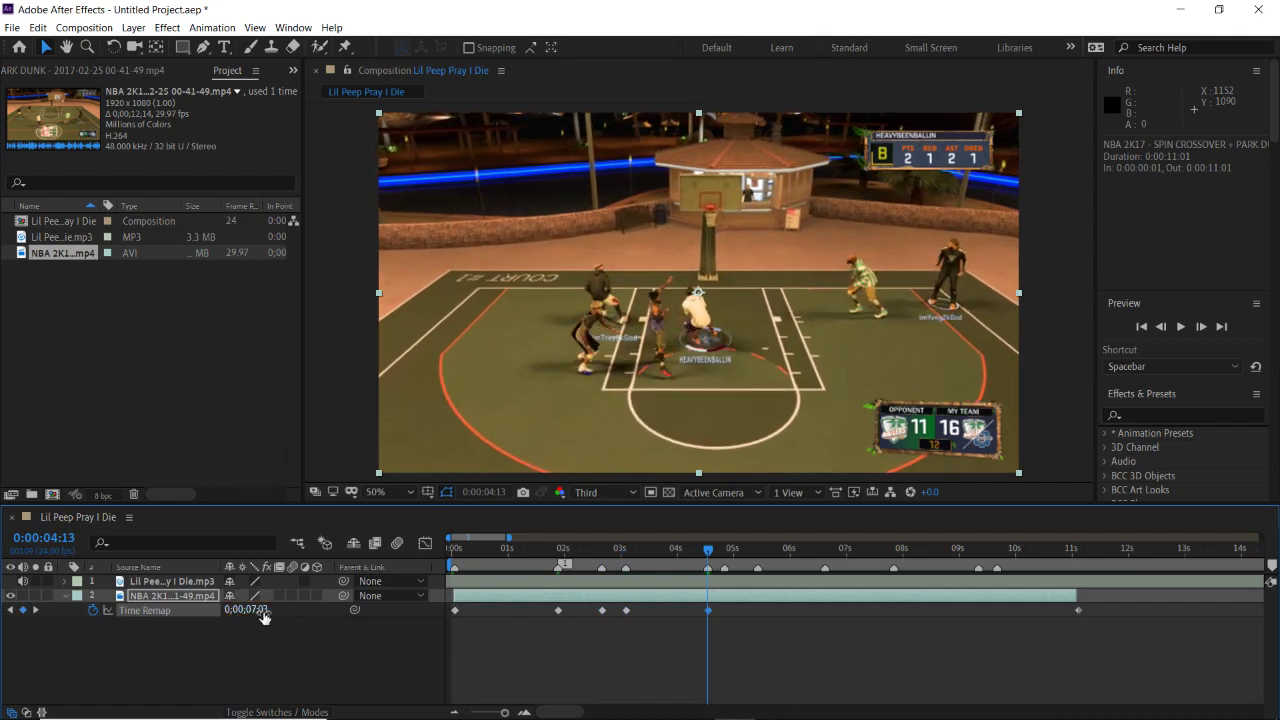
pyautogui.click(724, 550)
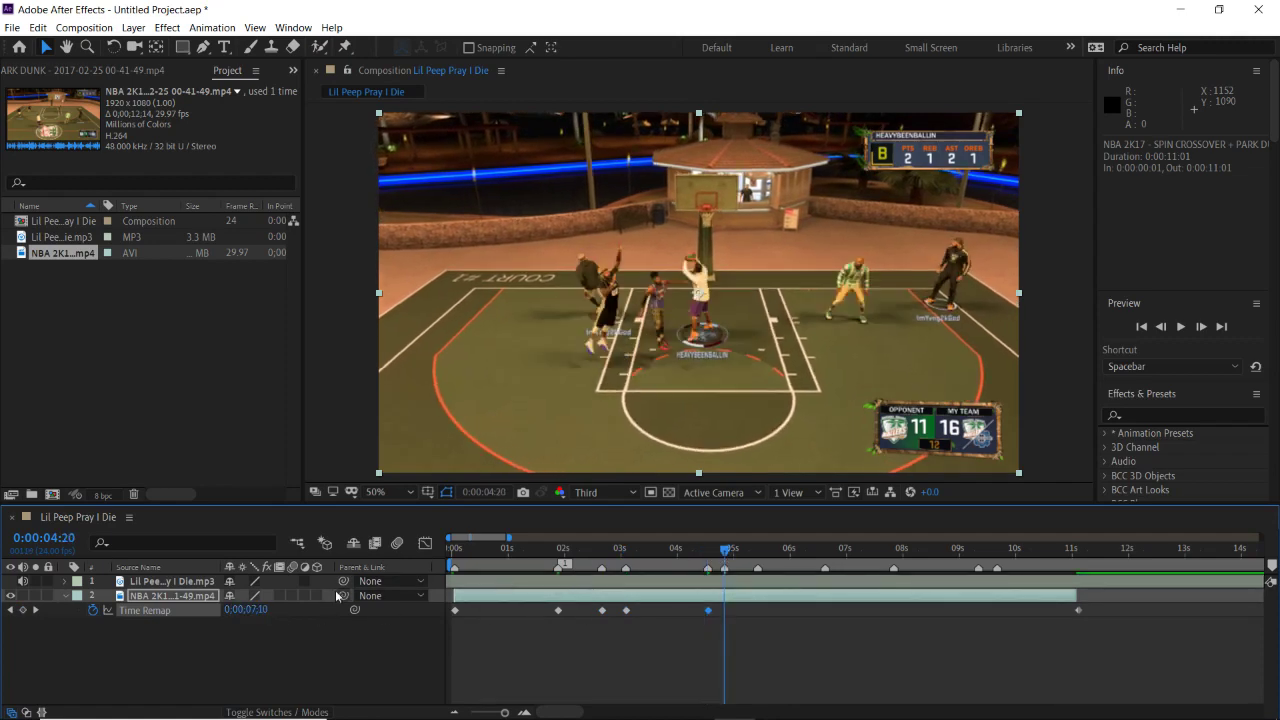
pyautogui.moveTo(262, 610); pyautogui.dragTo(265, 609)
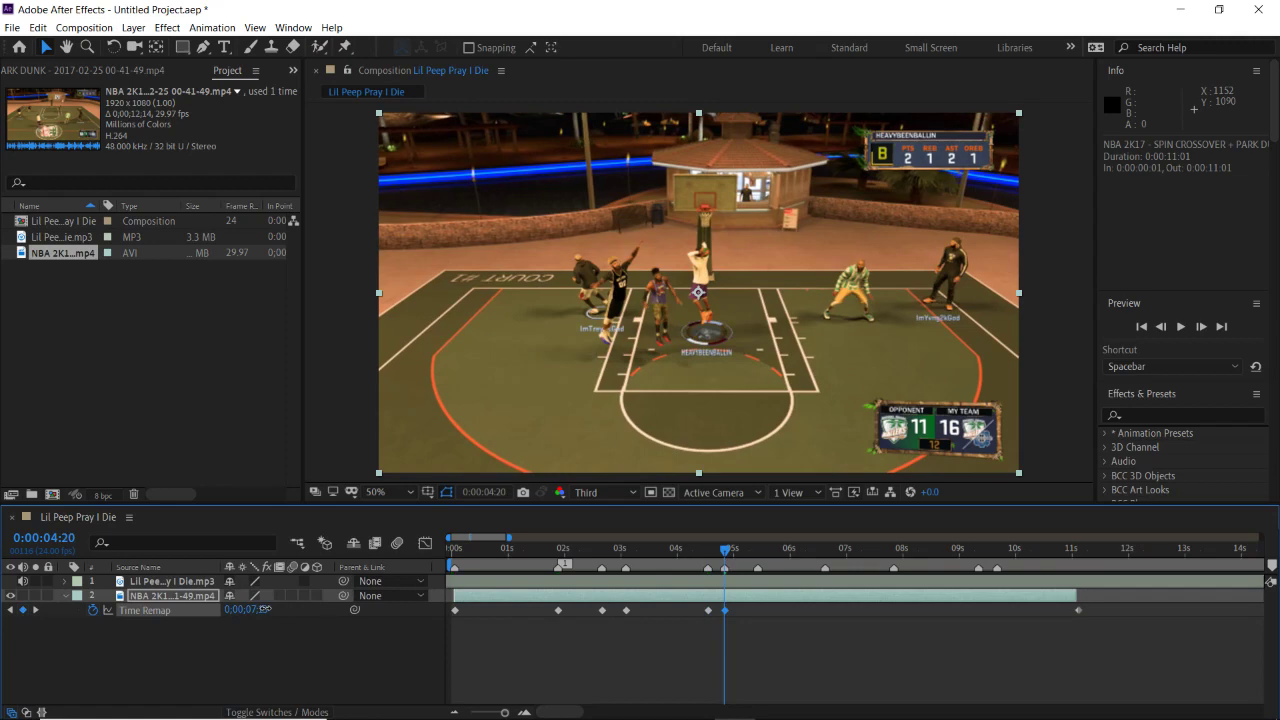
pyautogui.click(755, 550)
pyautogui.moveTo(755, 555); pyautogui.dragTo(758, 555)
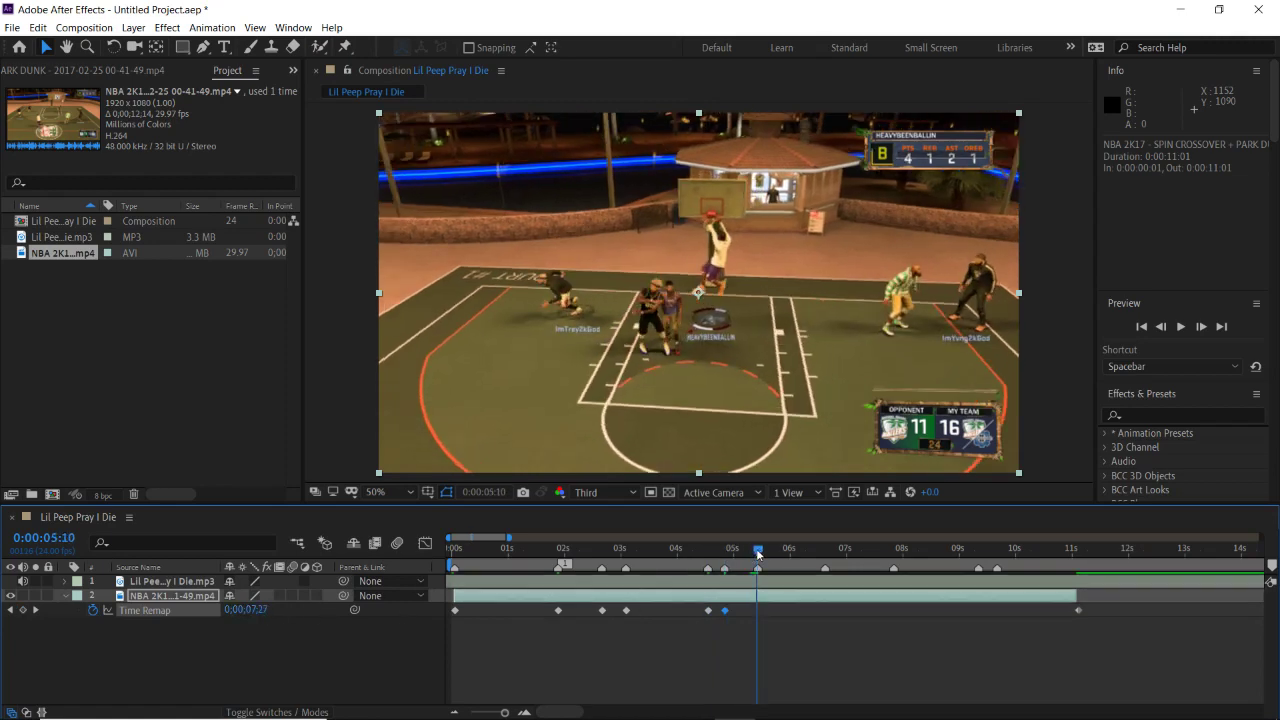
pyautogui.moveTo(265, 609); pyautogui.dragTo(255, 609)
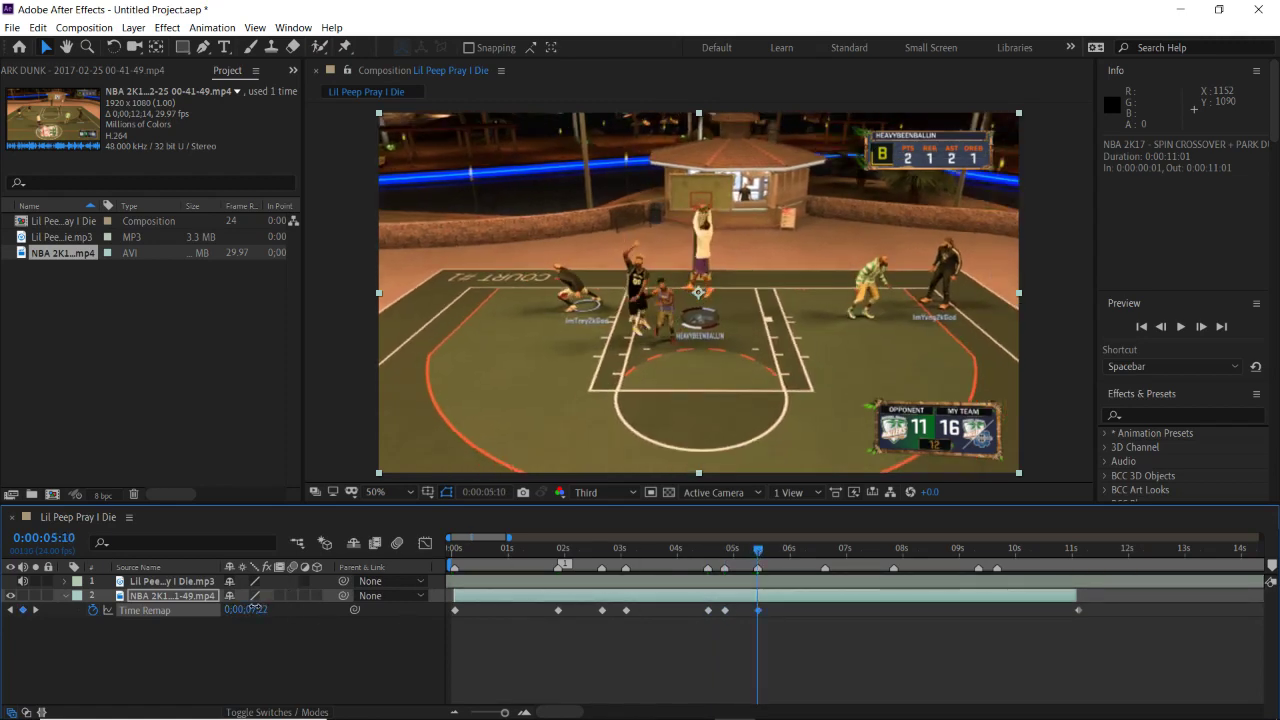
# Add Time Remap keyframes for the replay on the beat markers at 0:00:06:15 and 0:00:07:20, setting the latter to 0;00;10;23
pyautogui.click(824, 549)
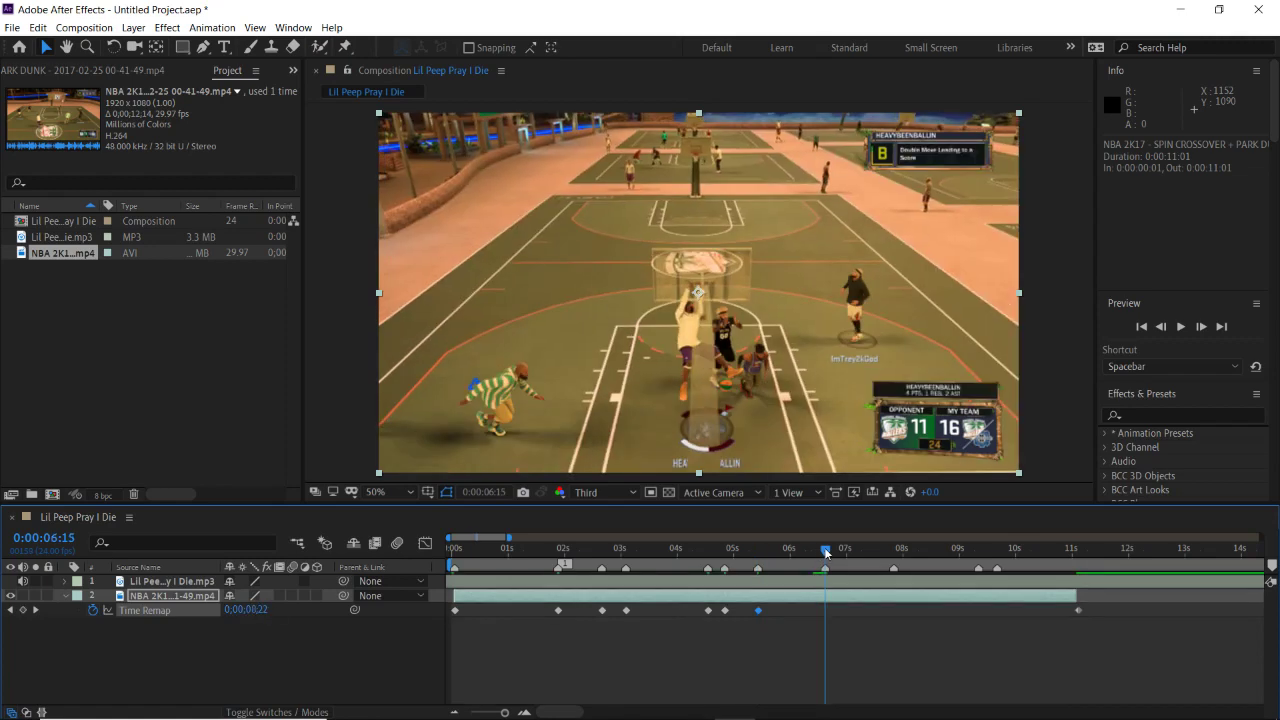
pyautogui.moveTo(263, 609); pyautogui.dragTo(275, 608)
pyautogui.click(893, 549)
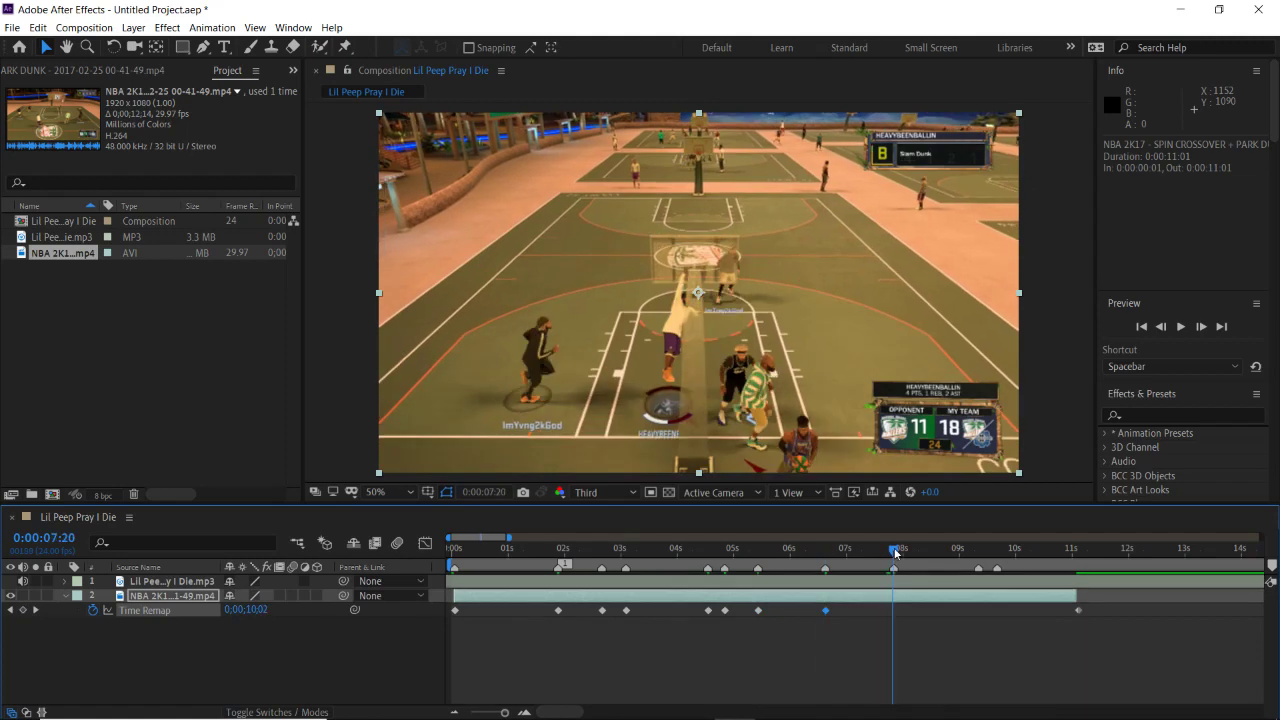
pyautogui.moveTo(251, 607); pyautogui.dragTo(268, 608)
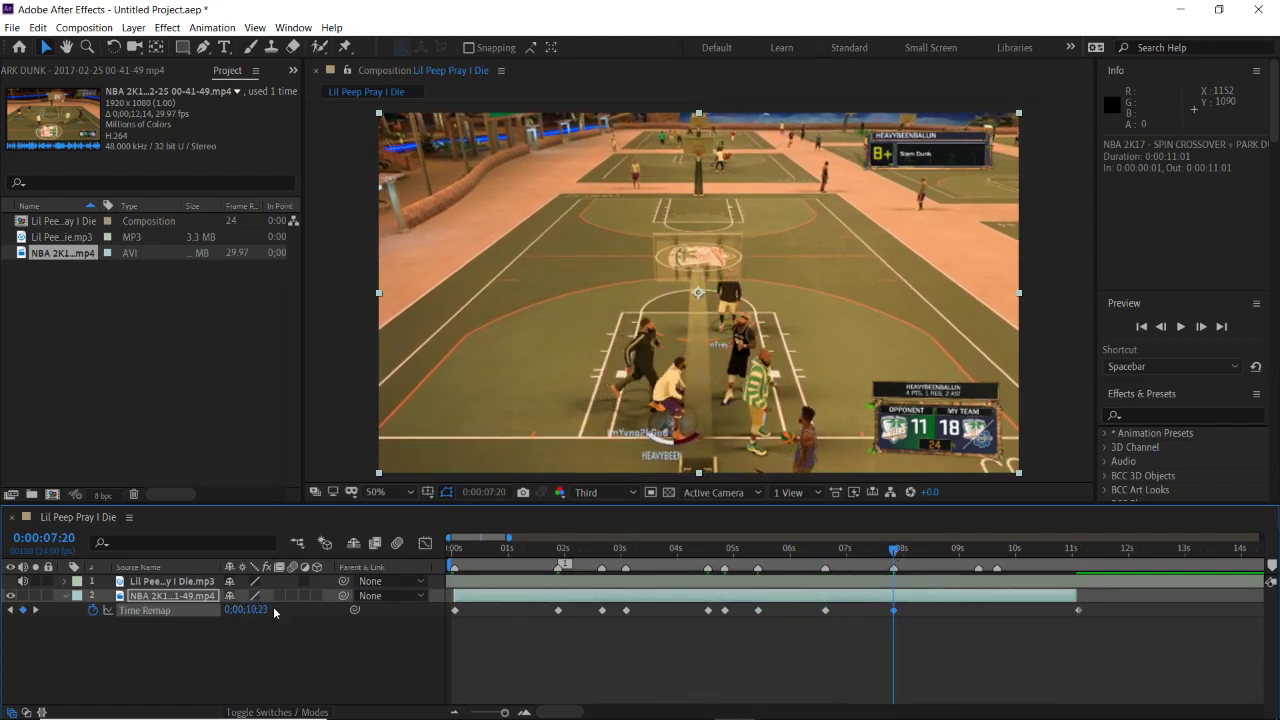
# Split the clip layer at 0:00:07:20, delete the part after it, and remove the leftover Time Remap keyframe beyond the cut
pyautogui.hotkey('ctrl', 'shift', 'd')
pyautogui.press('Delete')
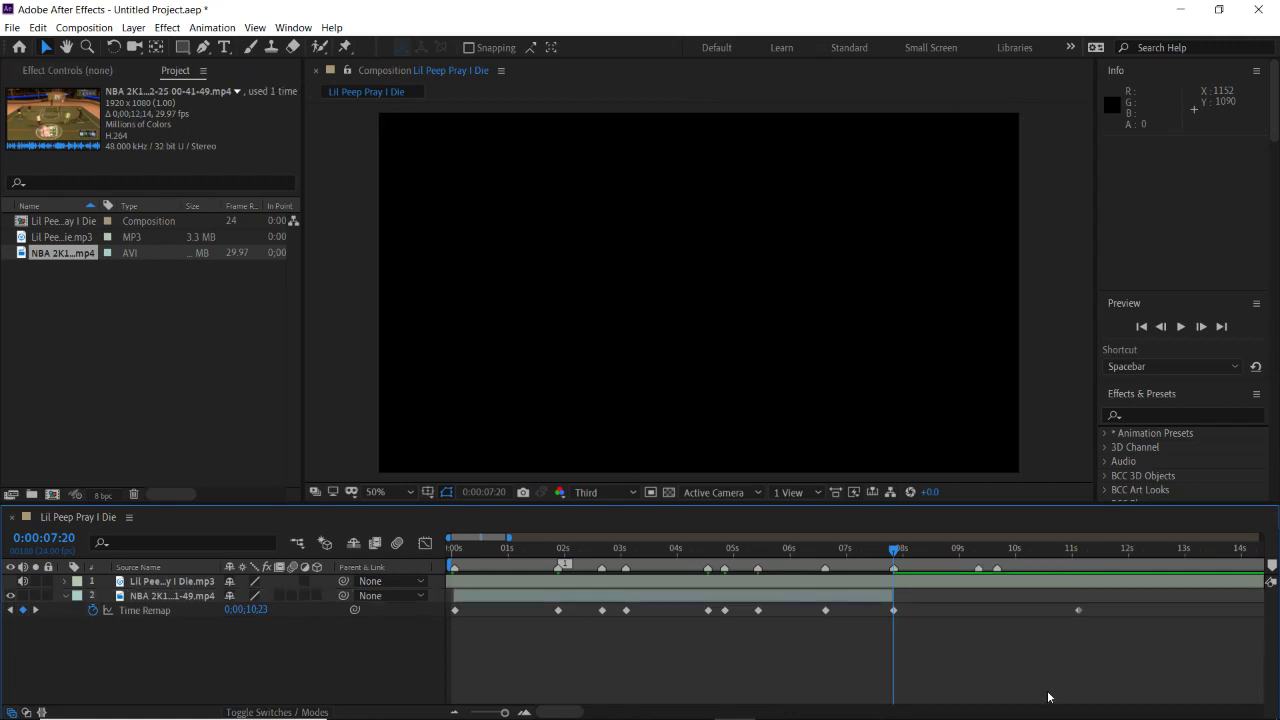
pyautogui.moveTo(1115, 610); pyautogui.dragTo(1134, 612)
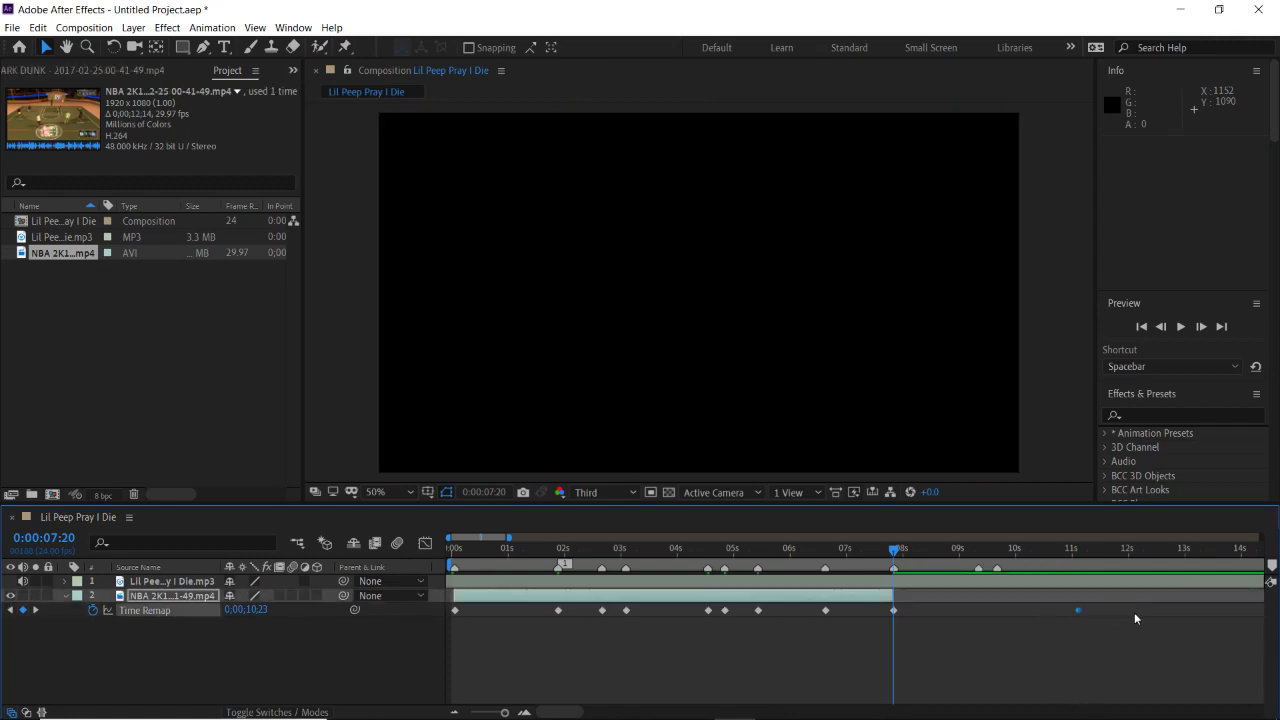
pyautogui.press('Delete')
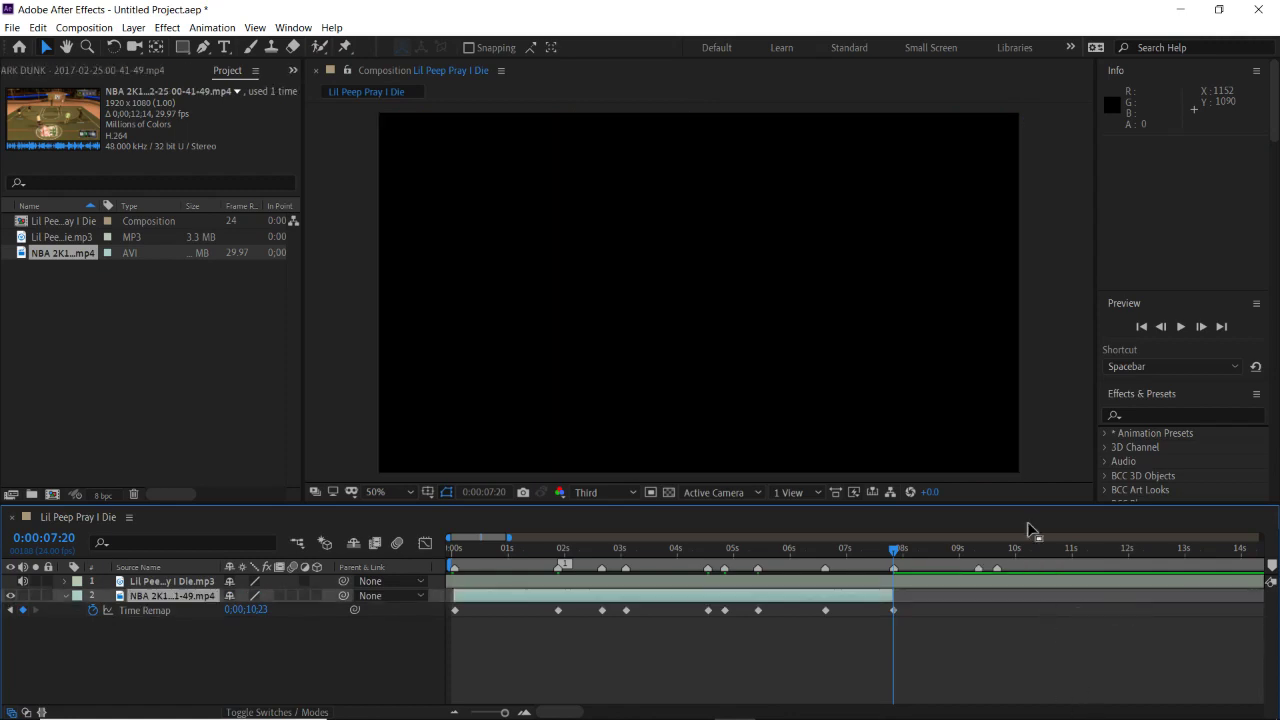
# Play the time-remapped clip from 0:00:00:01 to check its timing against the song's beat markers
pyautogui.click(505, 557)
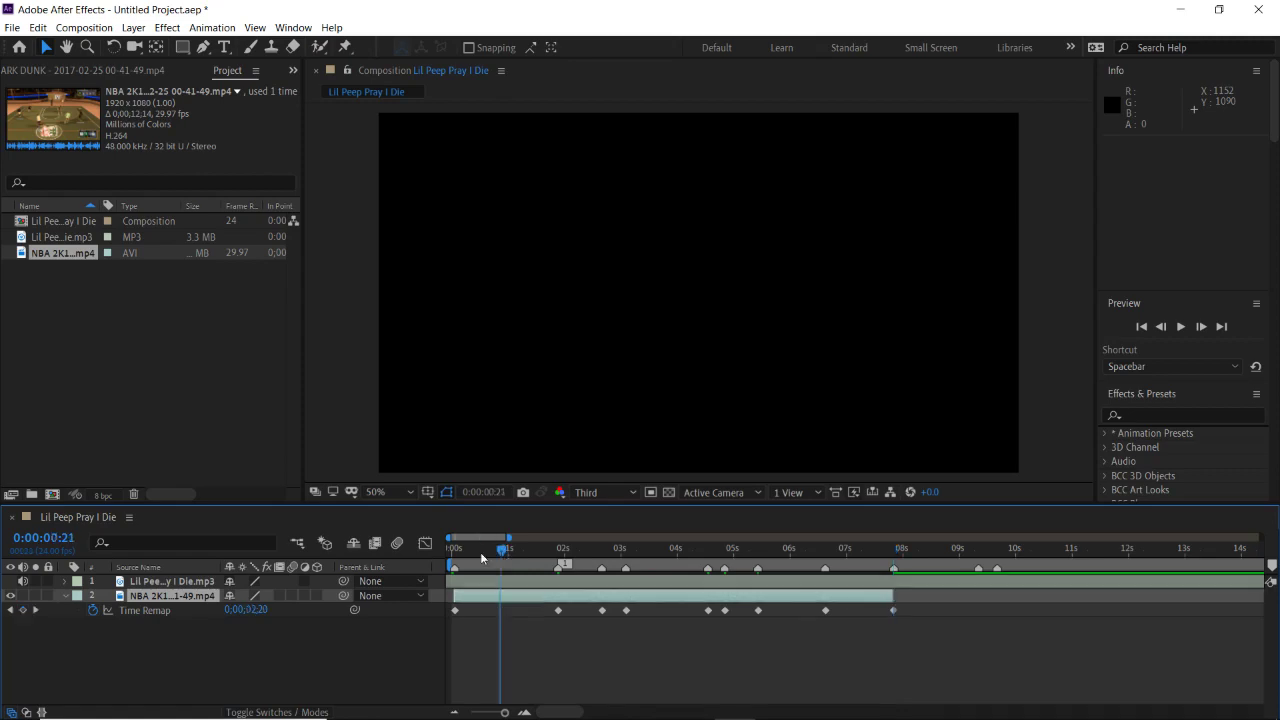
pyautogui.click(447, 557)
pyautogui.press('space')
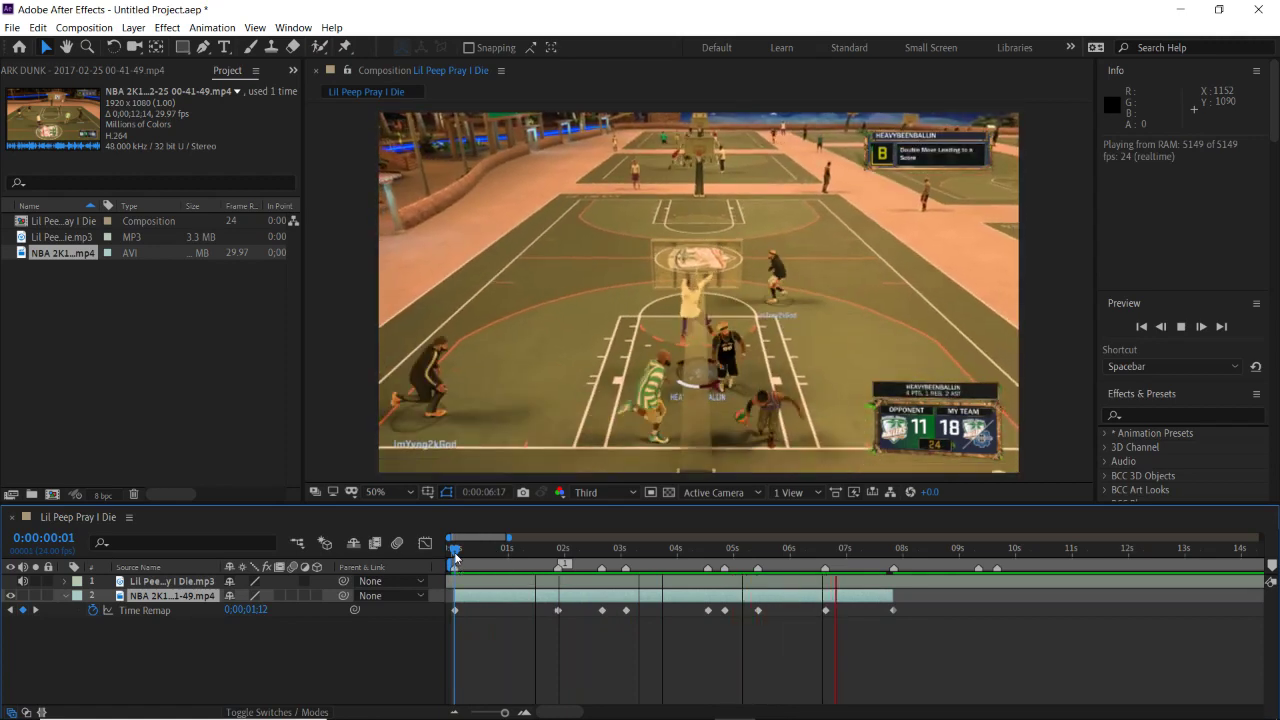
pyautogui.press('space')
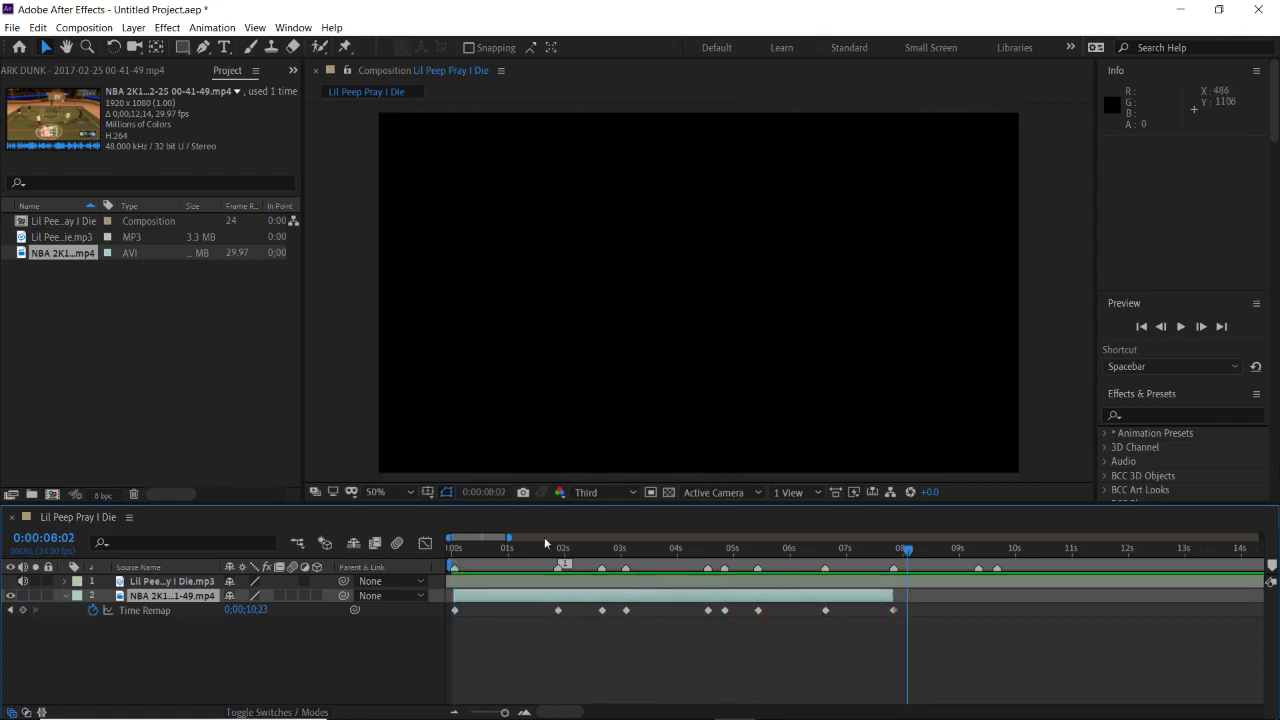
# Apply Easy Ease to all Time Remap keyframes of the NBA 2K17 clip
pyautogui.moveTo(544, 546); pyautogui.dragTo(442, 548)
pyautogui.moveTo(927, 608); pyautogui.dragTo(426, 623)
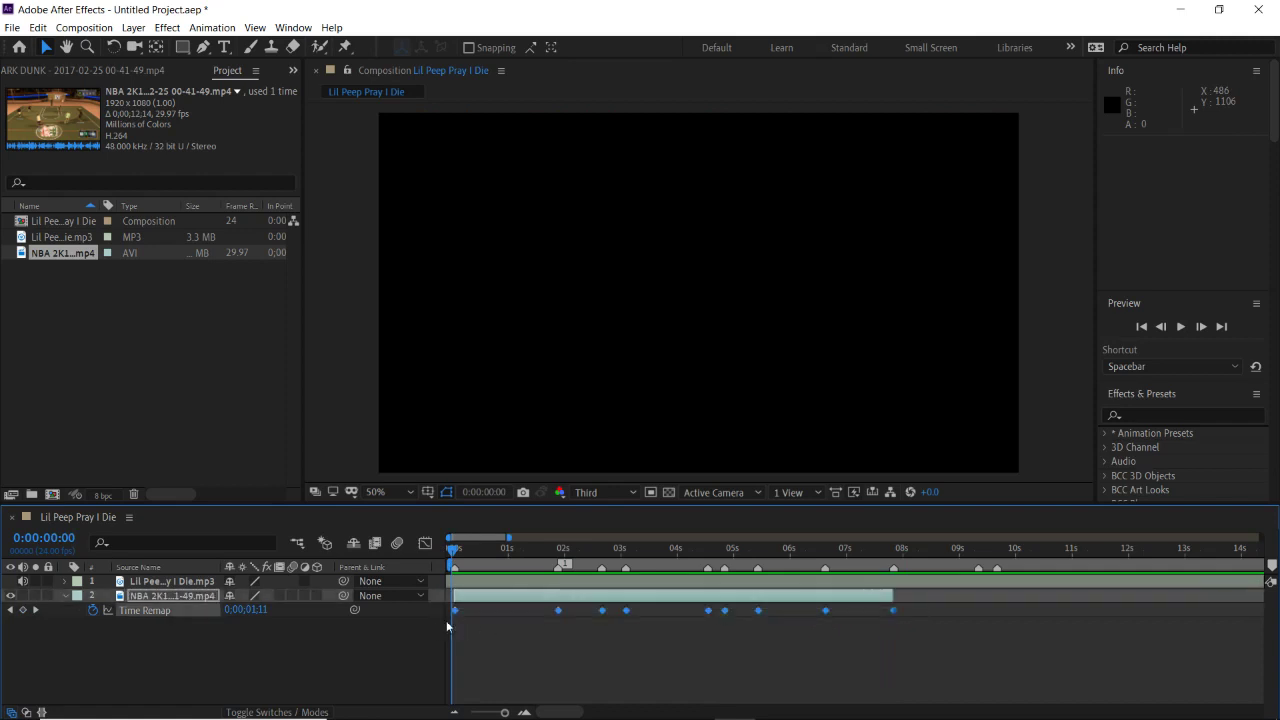
pyautogui.rightClick(893, 614)
pyautogui.moveTo(922, 600)
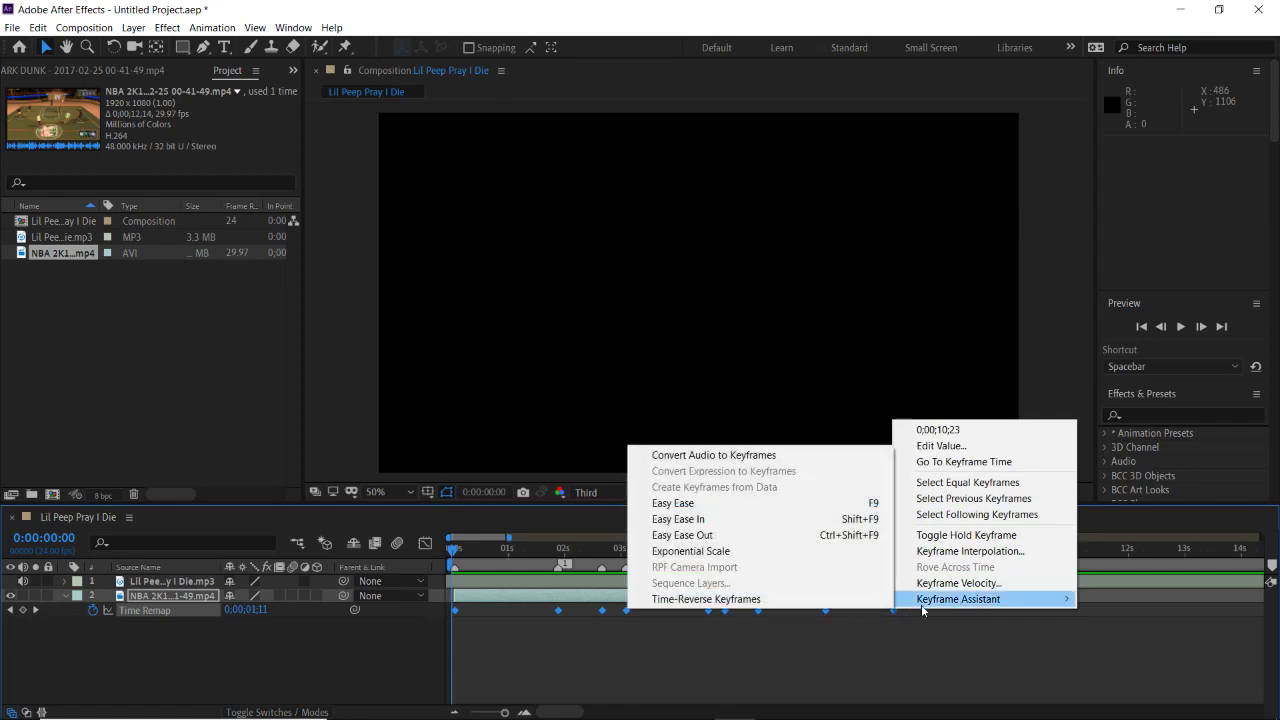
pyautogui.click(731, 505)
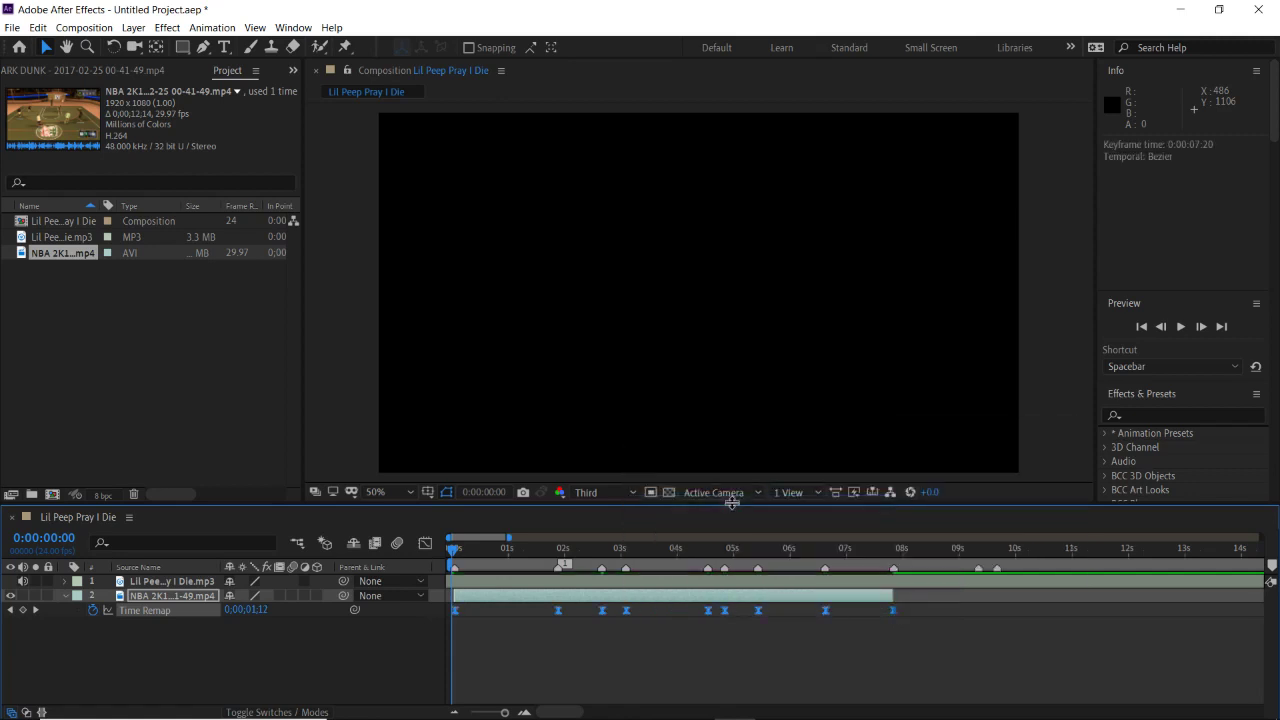
# In the Graph Editor, bend the Time Remap curve from 0:00:00:01 to 0:00:01:21 with short, steep handles at both ends
pyautogui.click(428, 546)
pyautogui.click(992, 610)
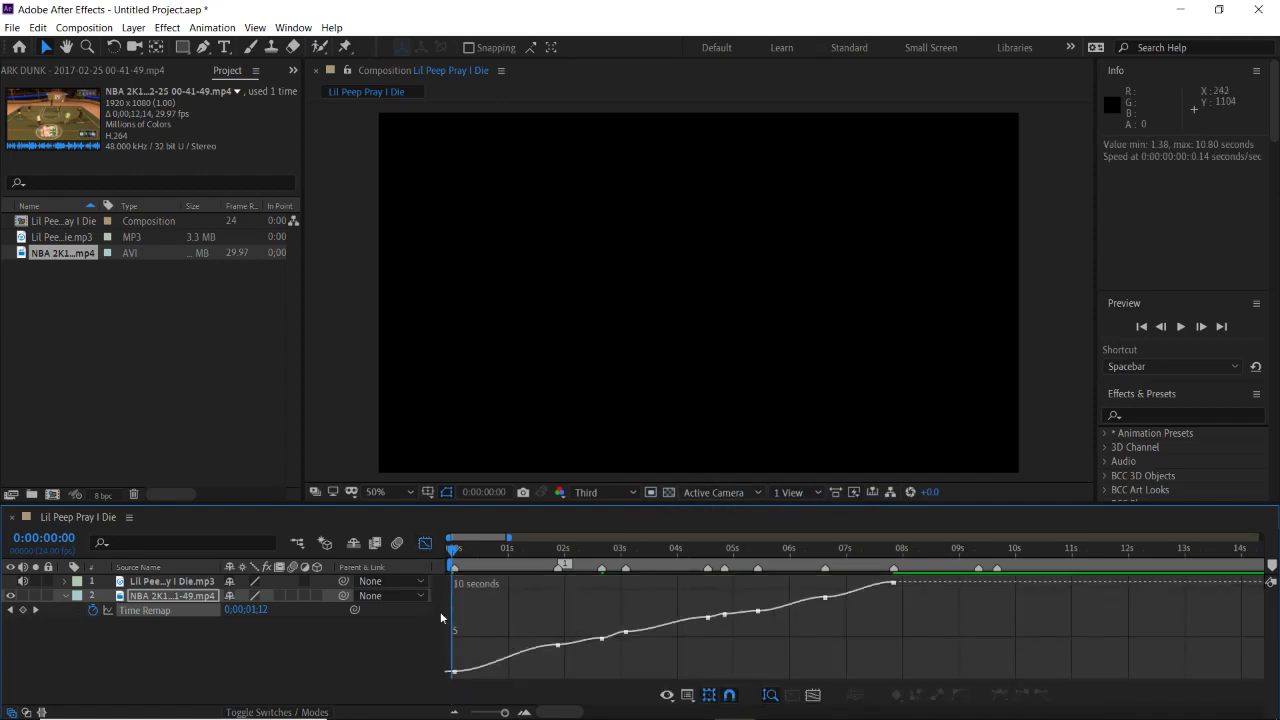
pyautogui.click(455, 549)
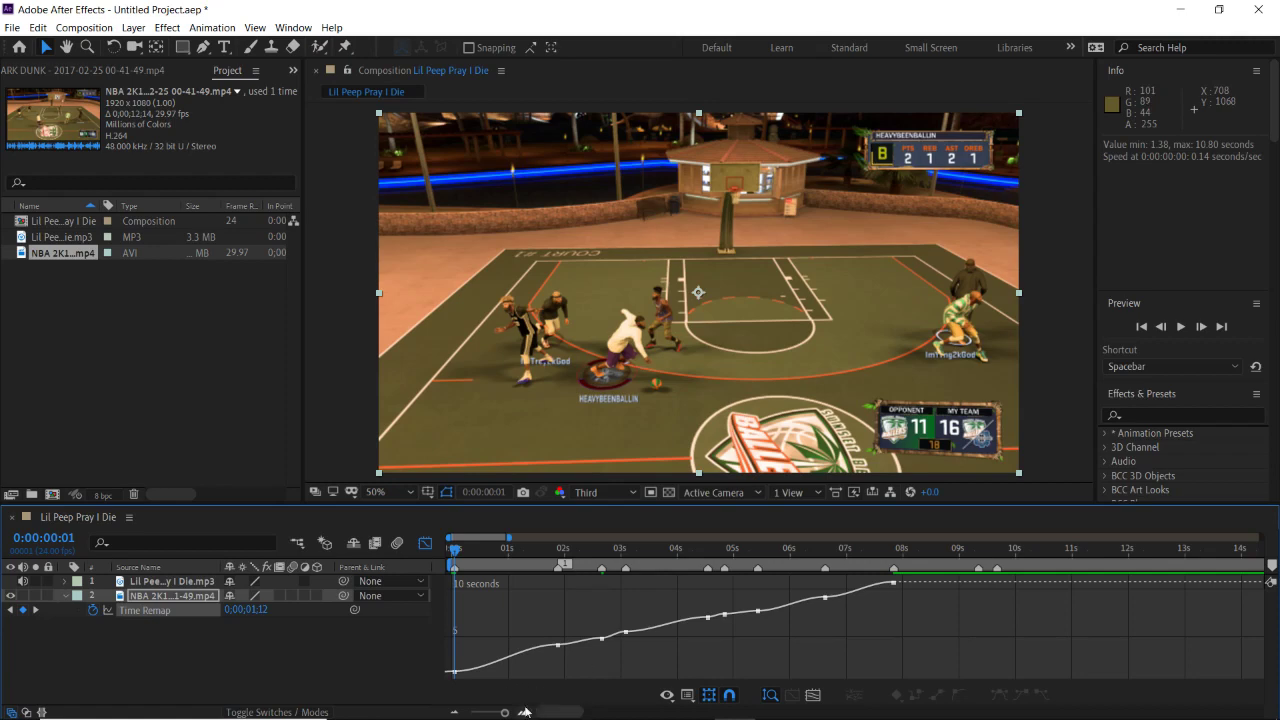
pyautogui.click(525, 712)
pyautogui.click(525, 712)
pyautogui.moveTo(551, 715); pyautogui.dragTo(549, 715)
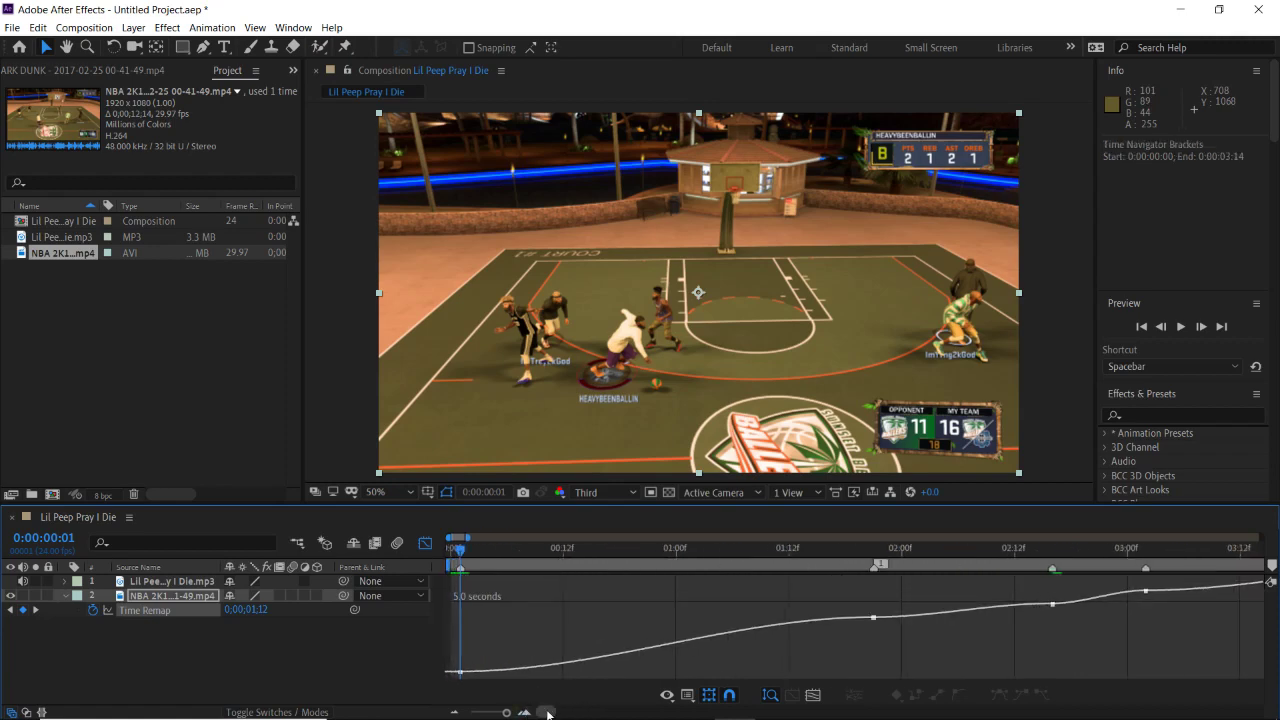
pyautogui.click(460, 672)
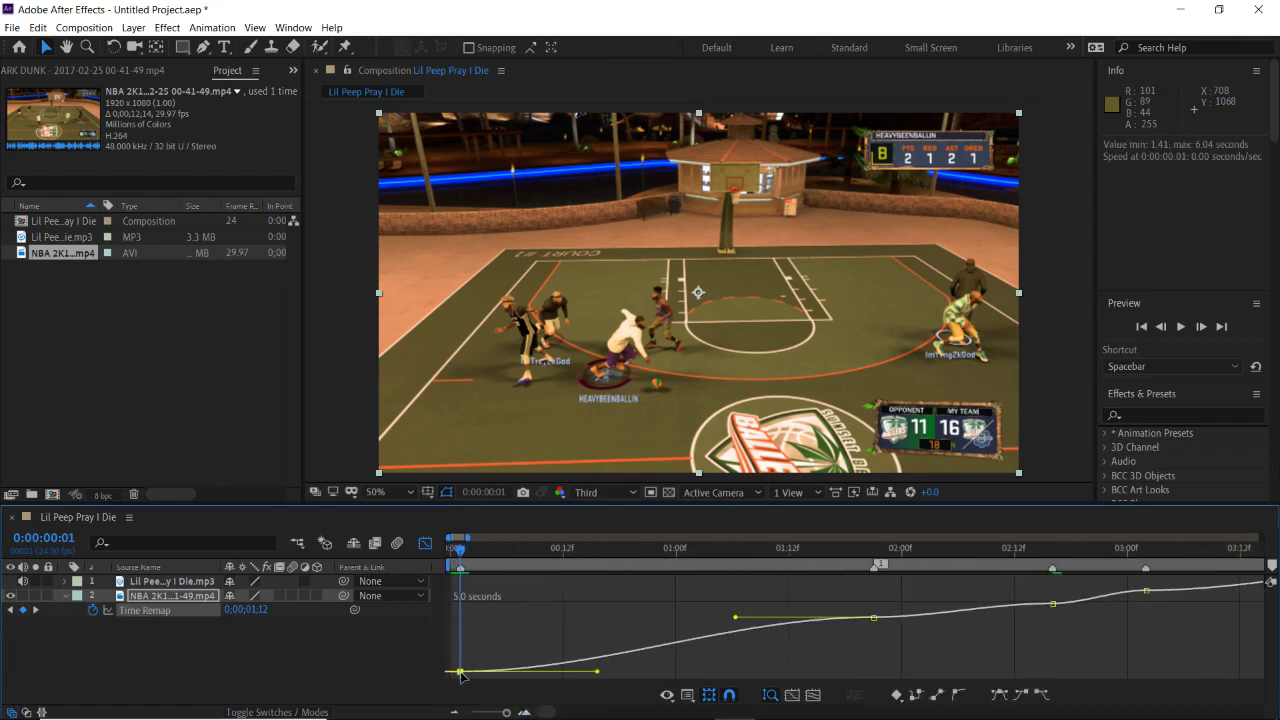
pyautogui.moveTo(597, 672); pyautogui.dragTo(469, 650)
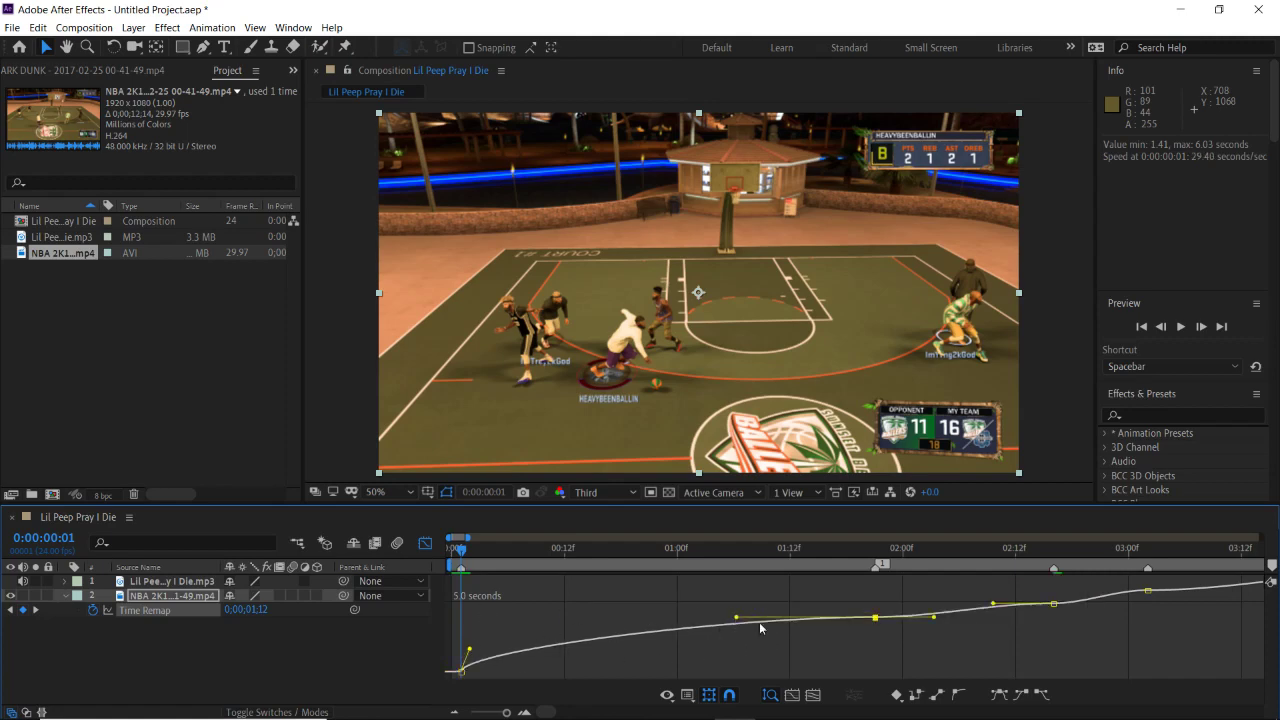
pyautogui.moveTo(737, 617); pyautogui.dragTo(881, 643)
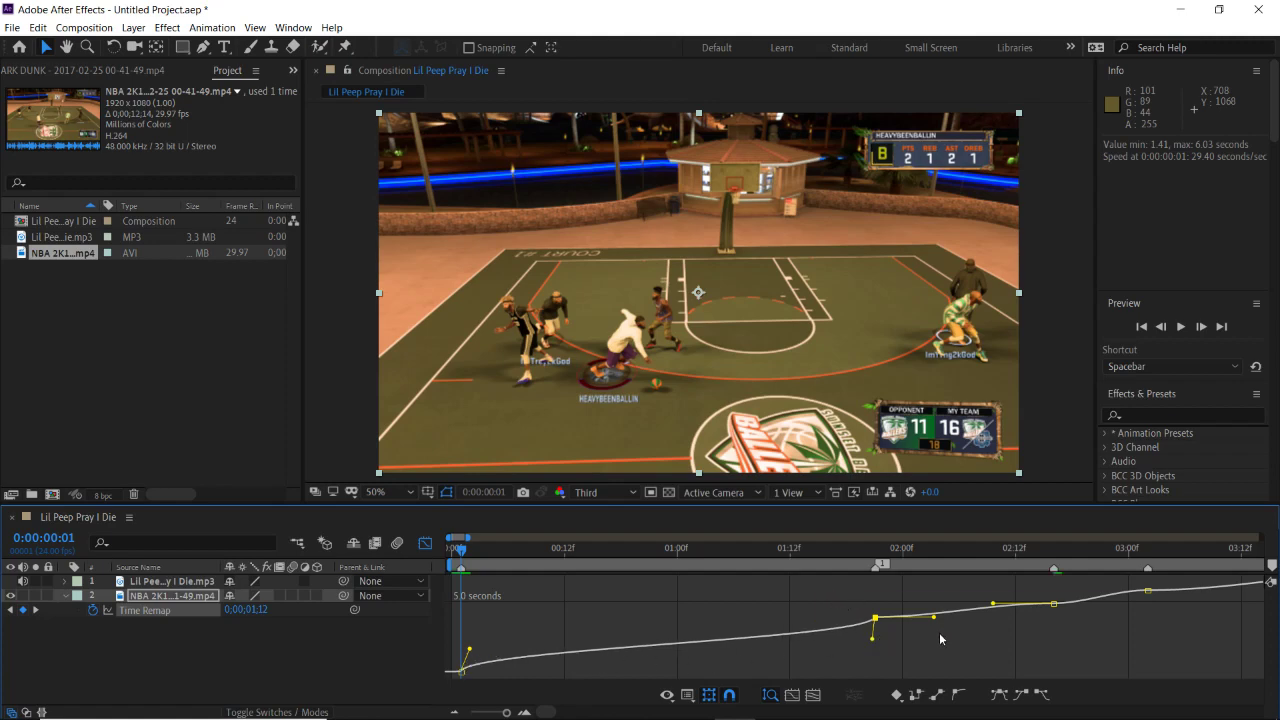
# Shape the Time Remap curve segments 0:00:01:21 to 0:00:02:16 and 0:00:02:16 to 0:00:03:02 with short, steep handles and a flatter middle
pyautogui.click(940, 550)
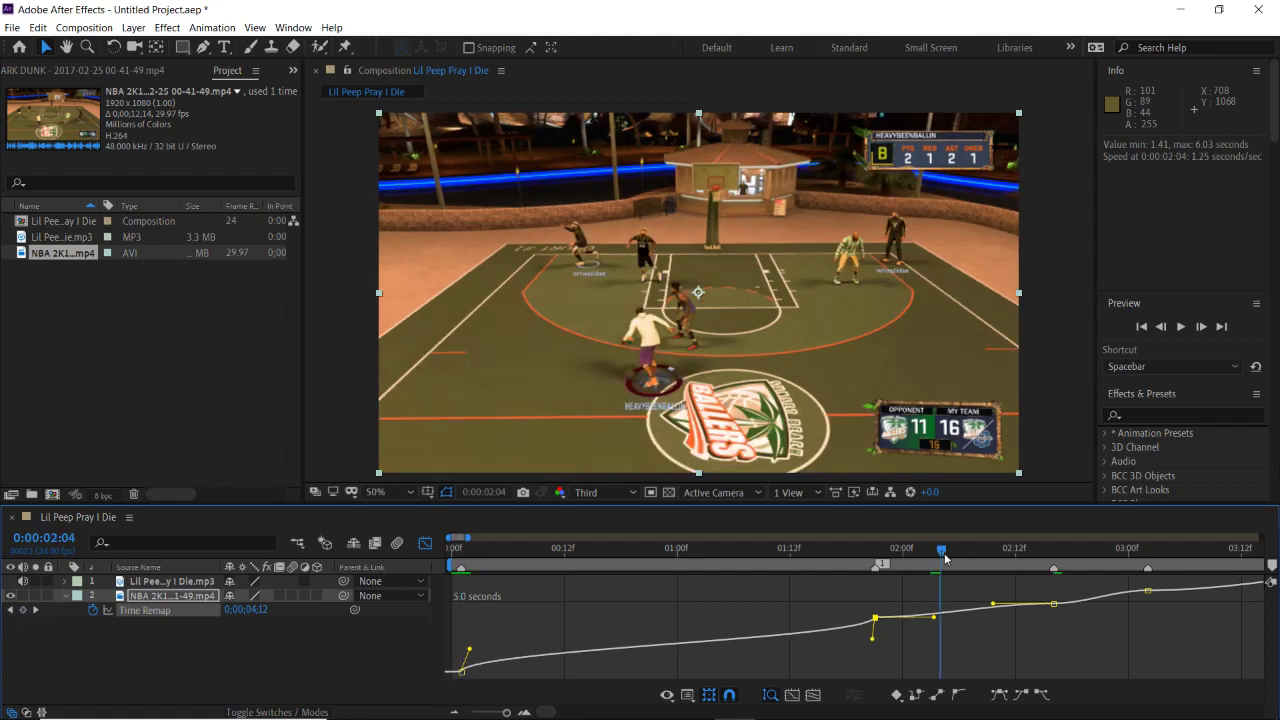
pyautogui.click(524, 712)
pyautogui.moveTo(928, 622); pyautogui.dragTo(788, 614)
pyautogui.moveTo(1047, 598); pyautogui.dragTo(1191, 616)
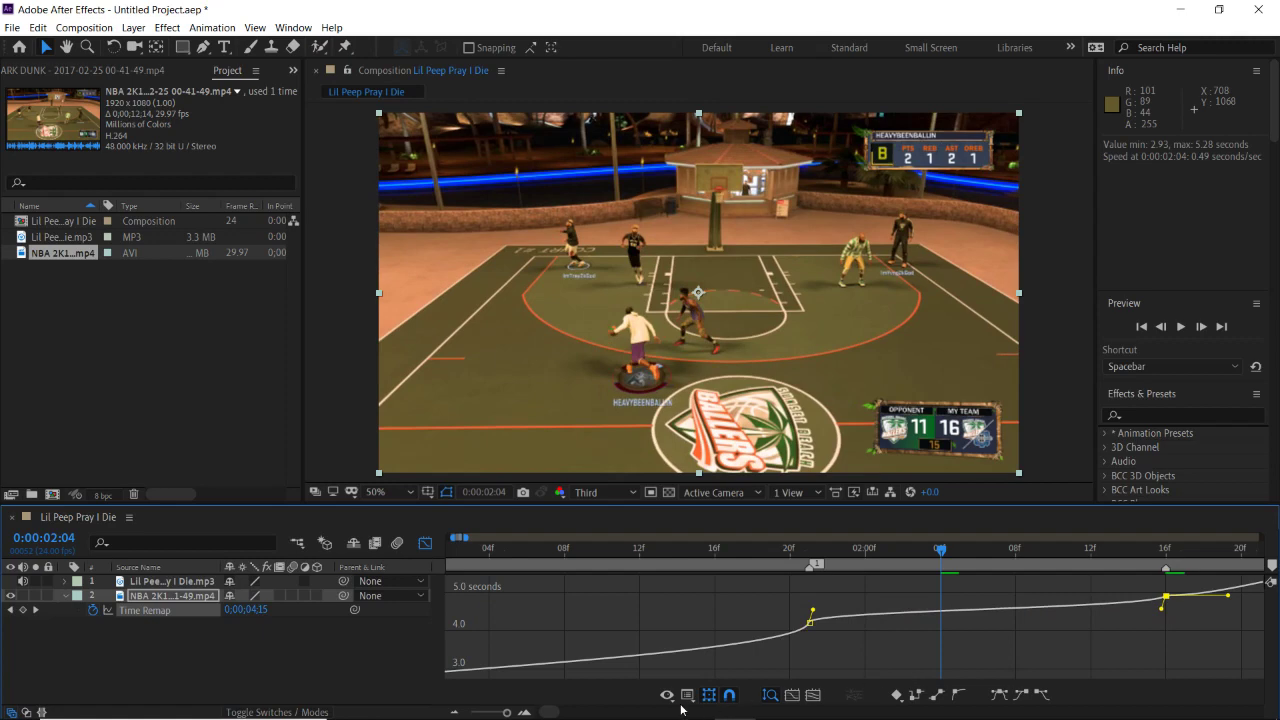
pyautogui.moveTo(545, 711); pyautogui.dragTo(573, 708)
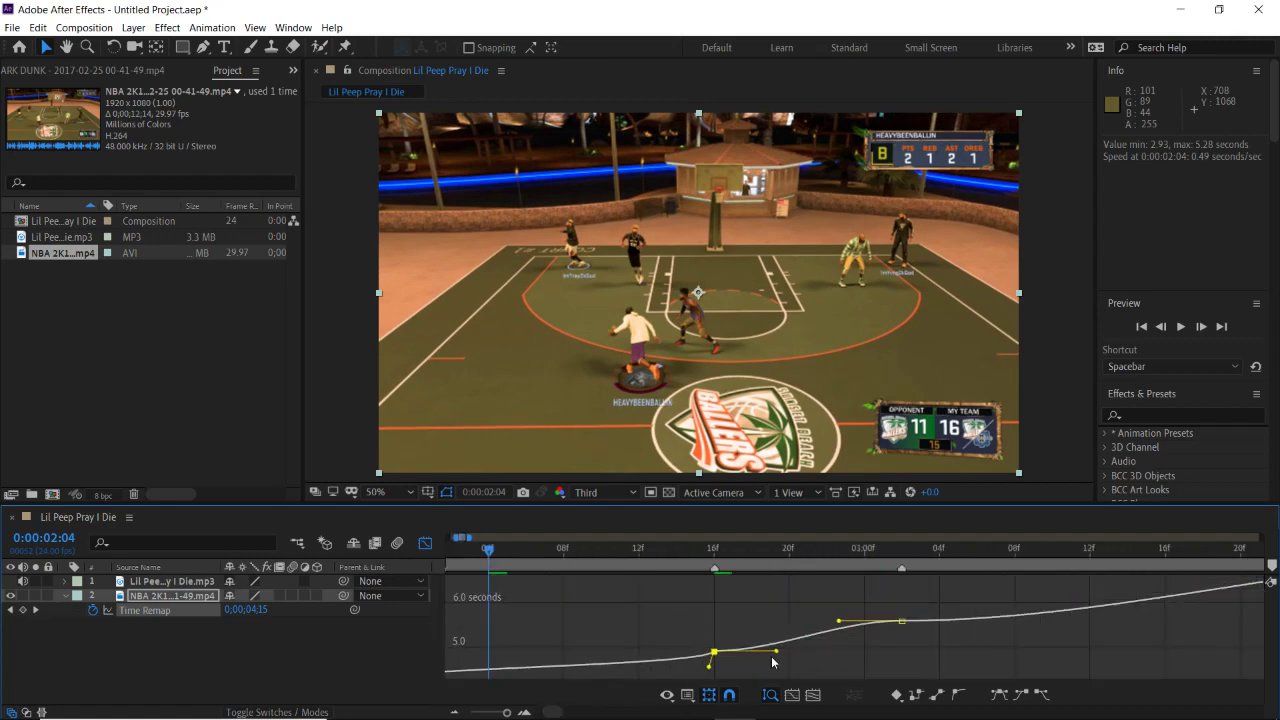
pyautogui.moveTo(776, 651); pyautogui.dragTo(666, 648)
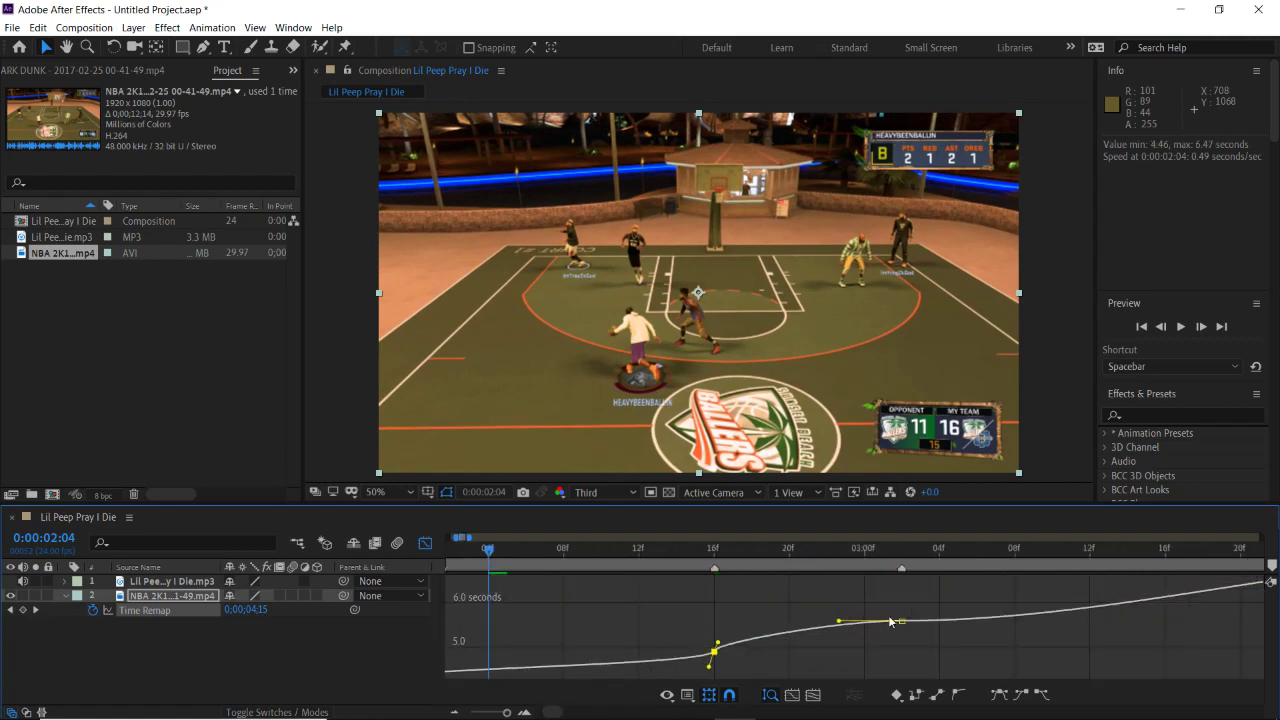
pyautogui.moveTo(840, 622); pyautogui.dragTo(908, 636)
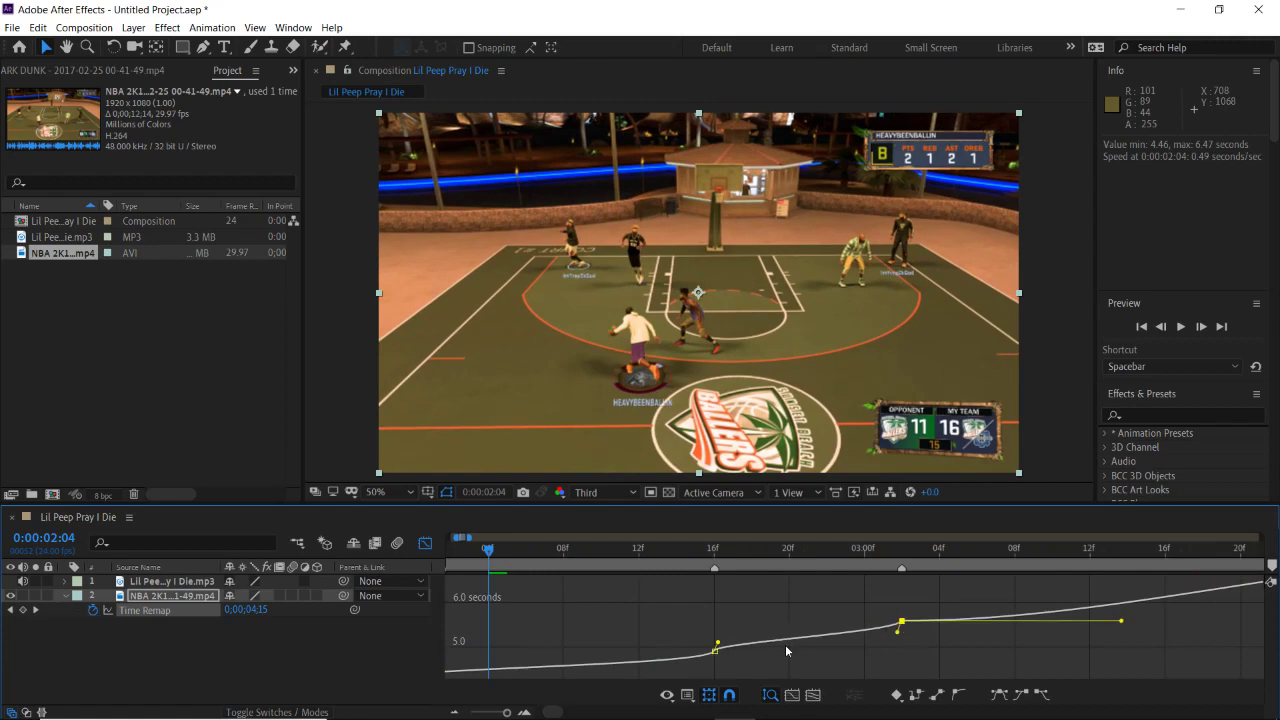
# Shorten and steepen the Time Remap handles between the keyframes at 0:00:03:02 and 0:00:04:13, then lengthen both slightly for a stronger ramp
pyautogui.moveTo(553, 711); pyautogui.dragTo(554, 711)
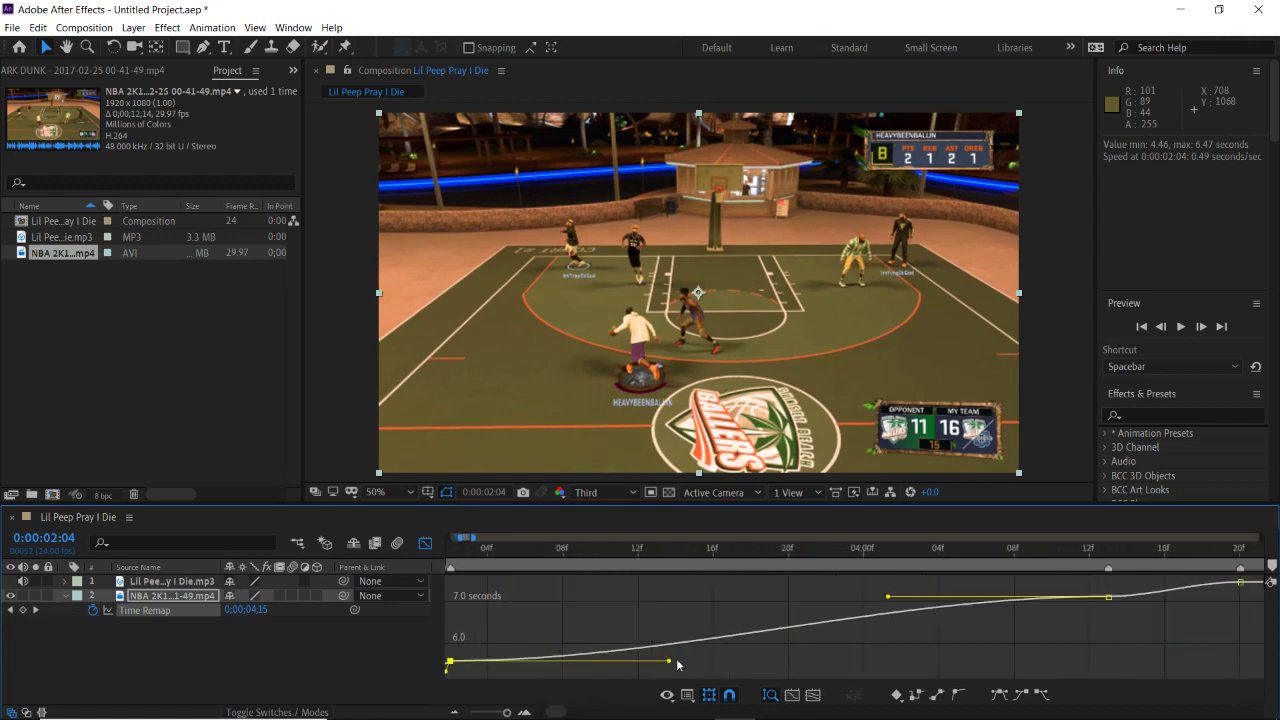
pyautogui.click(458, 712)
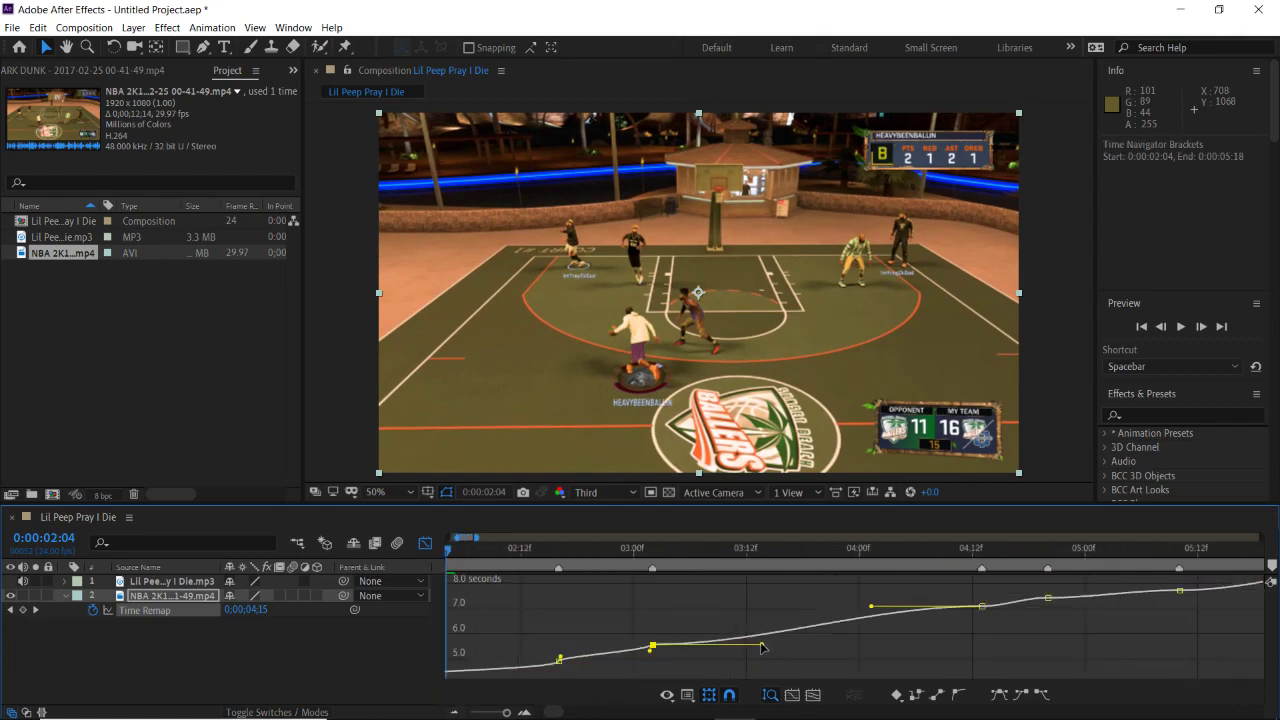
pyautogui.moveTo(762, 647); pyautogui.dragTo(605, 644)
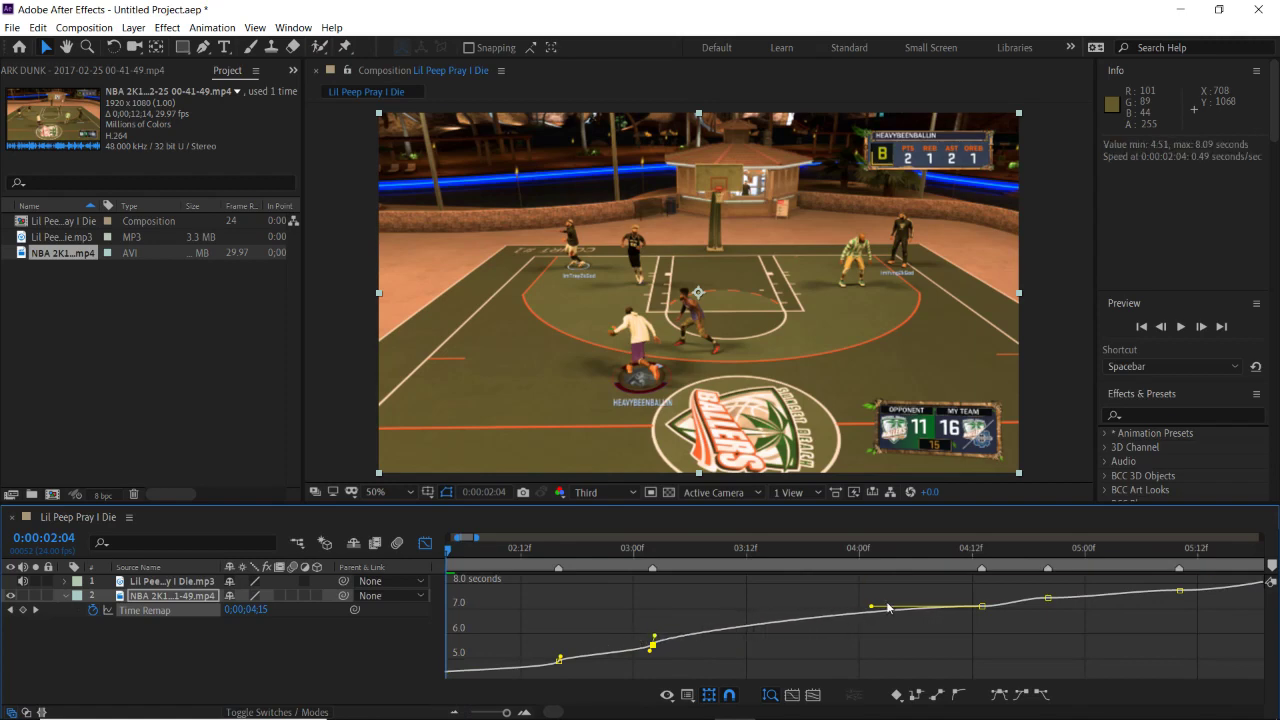
pyautogui.moveTo(871, 611); pyautogui.dragTo(985, 624)
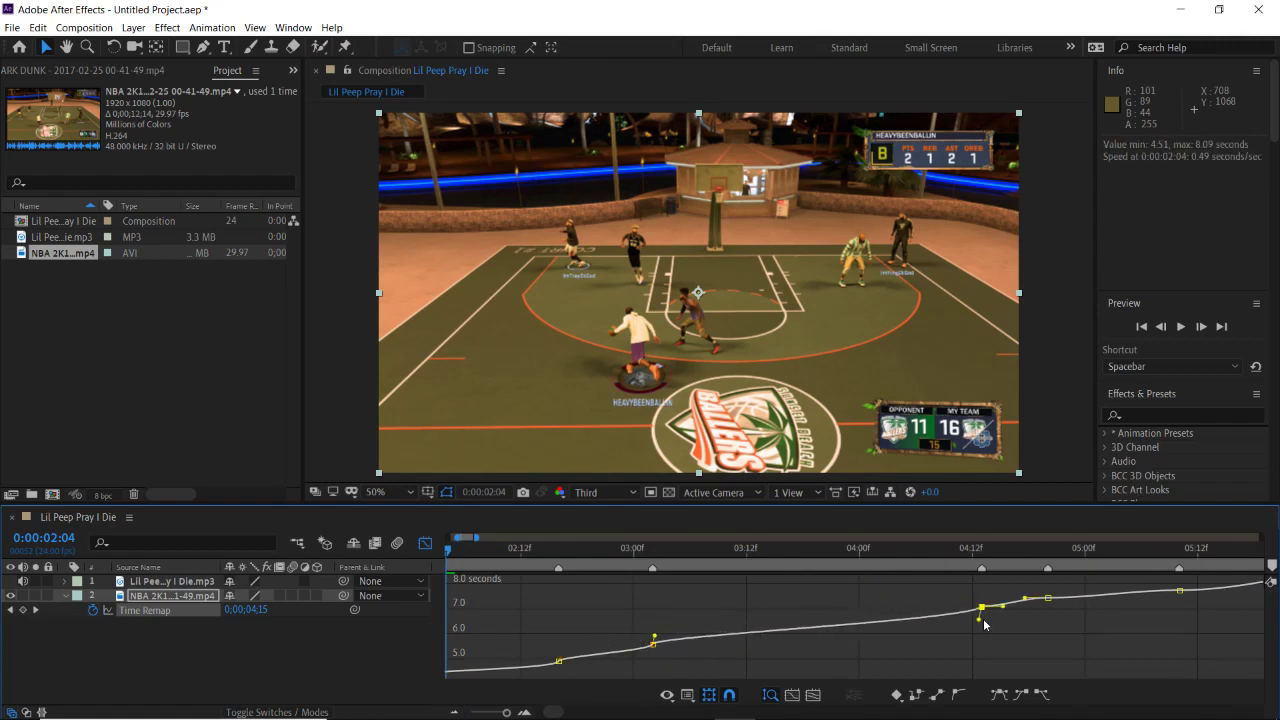
pyautogui.click(656, 639)
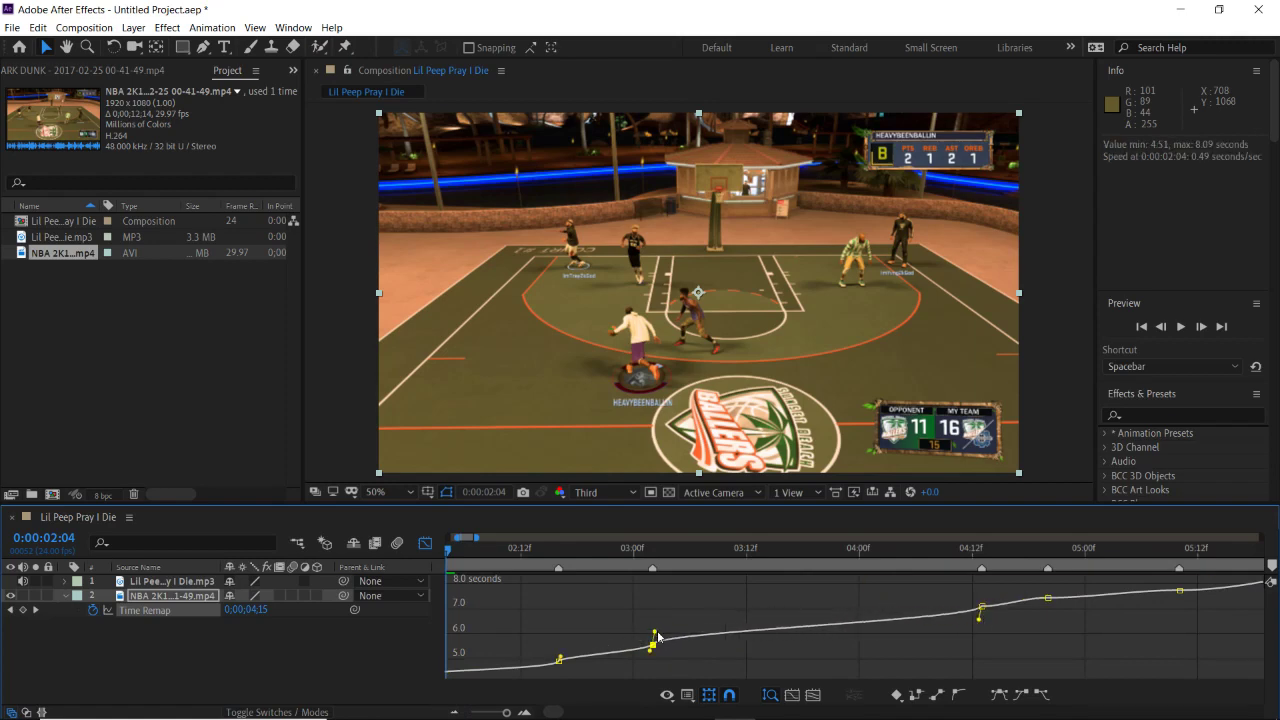
pyautogui.click(978, 620)
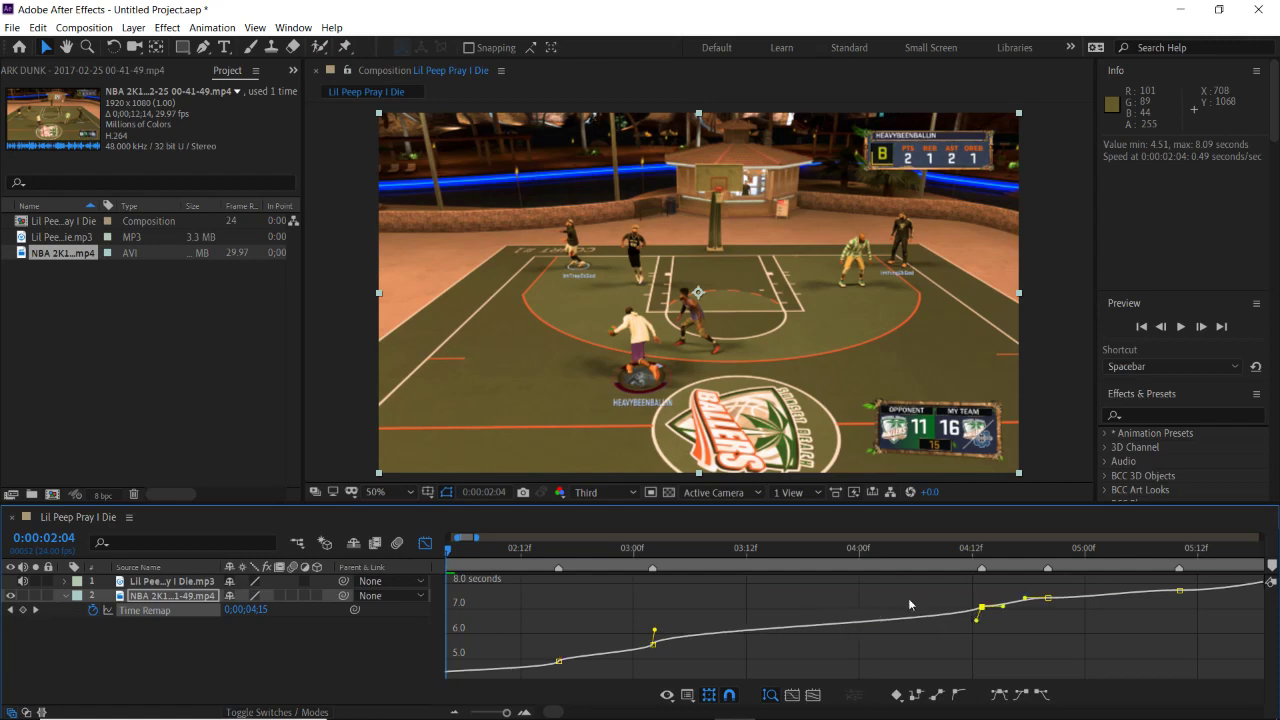
# Steepen the facing Time Remap handles of the keyframes at 0:00:04:13 and 0:00:04:20, leaving the curve flatter between them
pyautogui.click(991, 549)
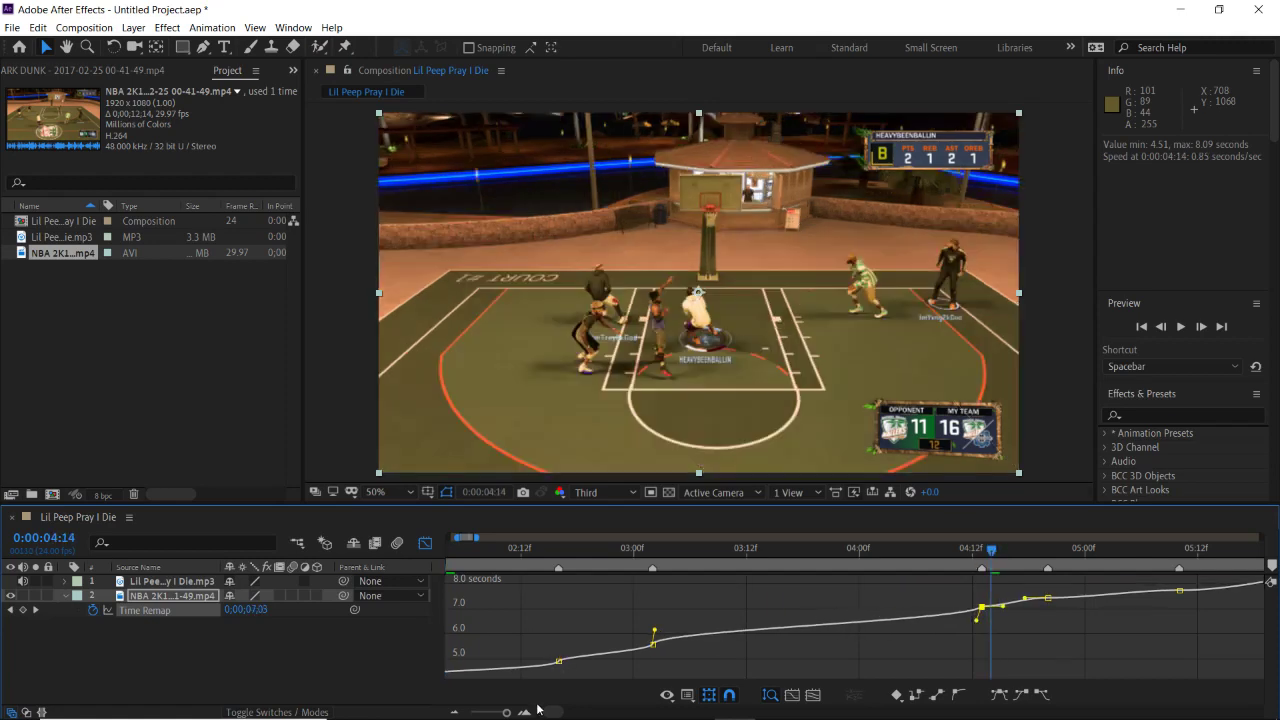
pyautogui.click(525, 711)
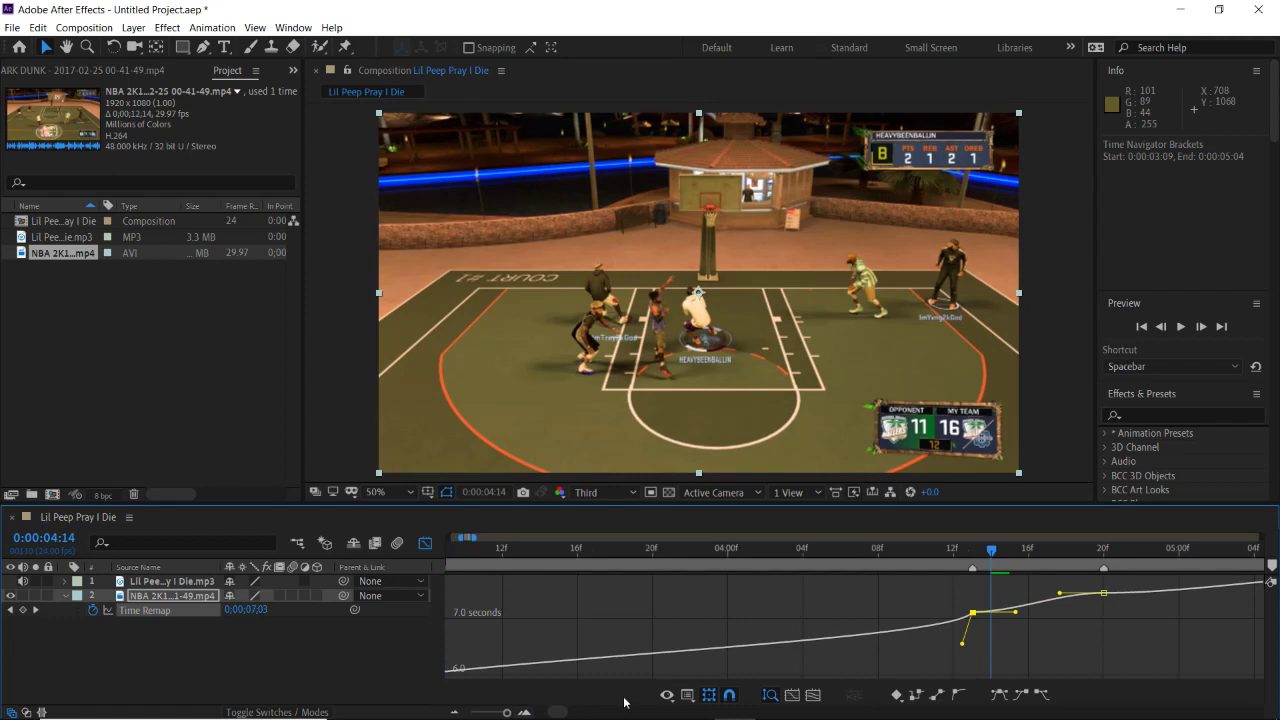
pyautogui.moveTo(552, 715); pyautogui.dragTo(556, 714)
pyautogui.click(524, 712)
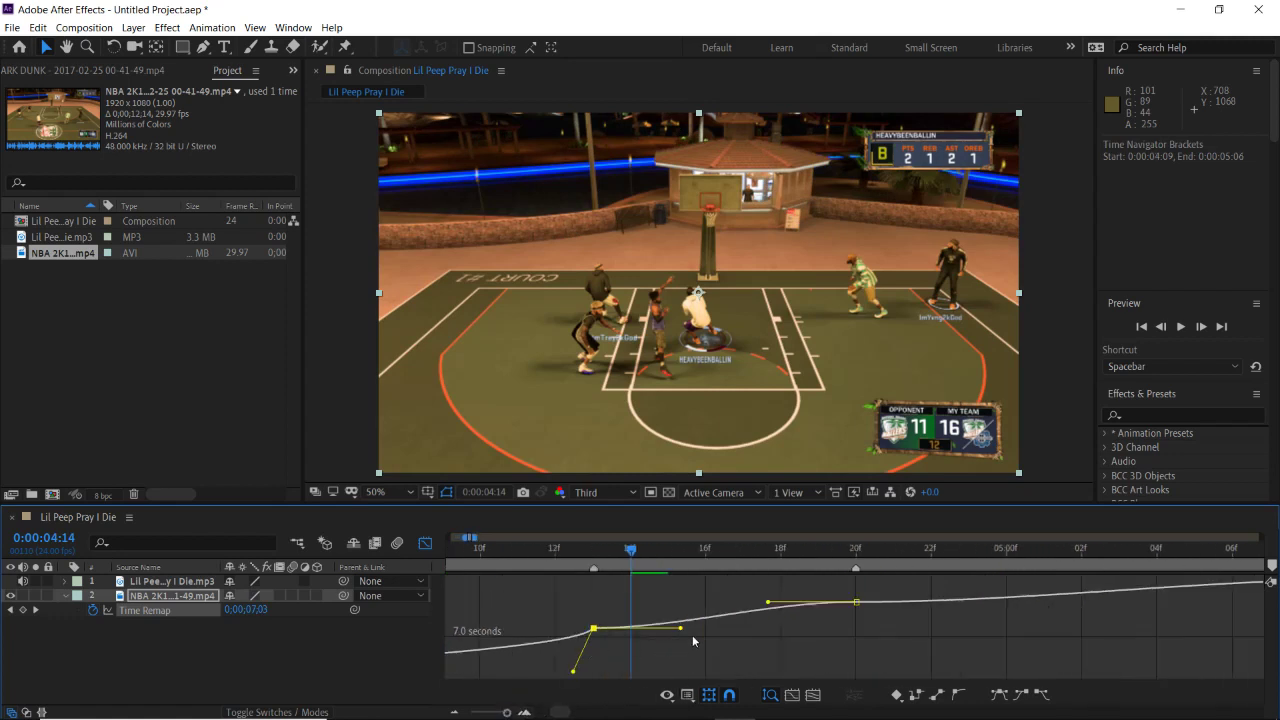
pyautogui.moveTo(679, 630); pyautogui.dragTo(569, 621)
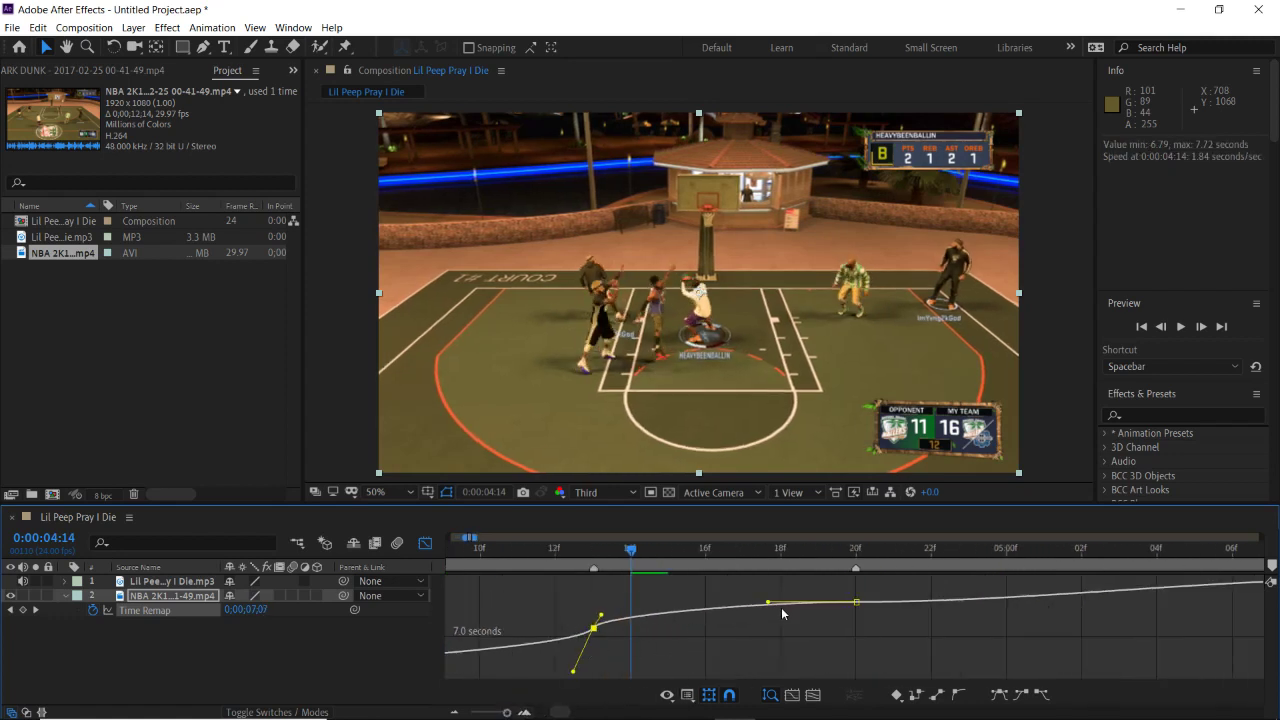
pyautogui.moveTo(767, 602); pyautogui.dragTo(865, 627)
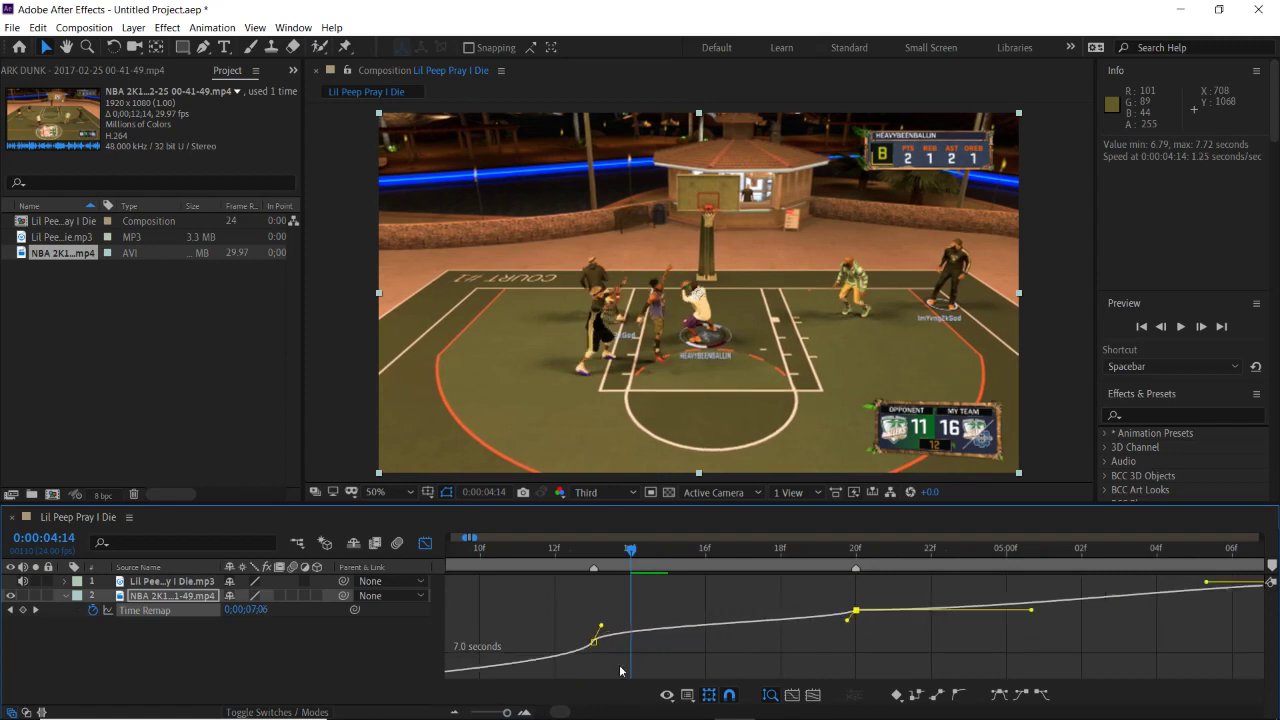
# Give the Time Remap segments 0:00:04:20 to 0:00:05:10 and 0:00:05:10 to 0:00:06:15 steep ends and flatter middles
pyautogui.moveTo(558, 712); pyautogui.dragTo(565, 712)
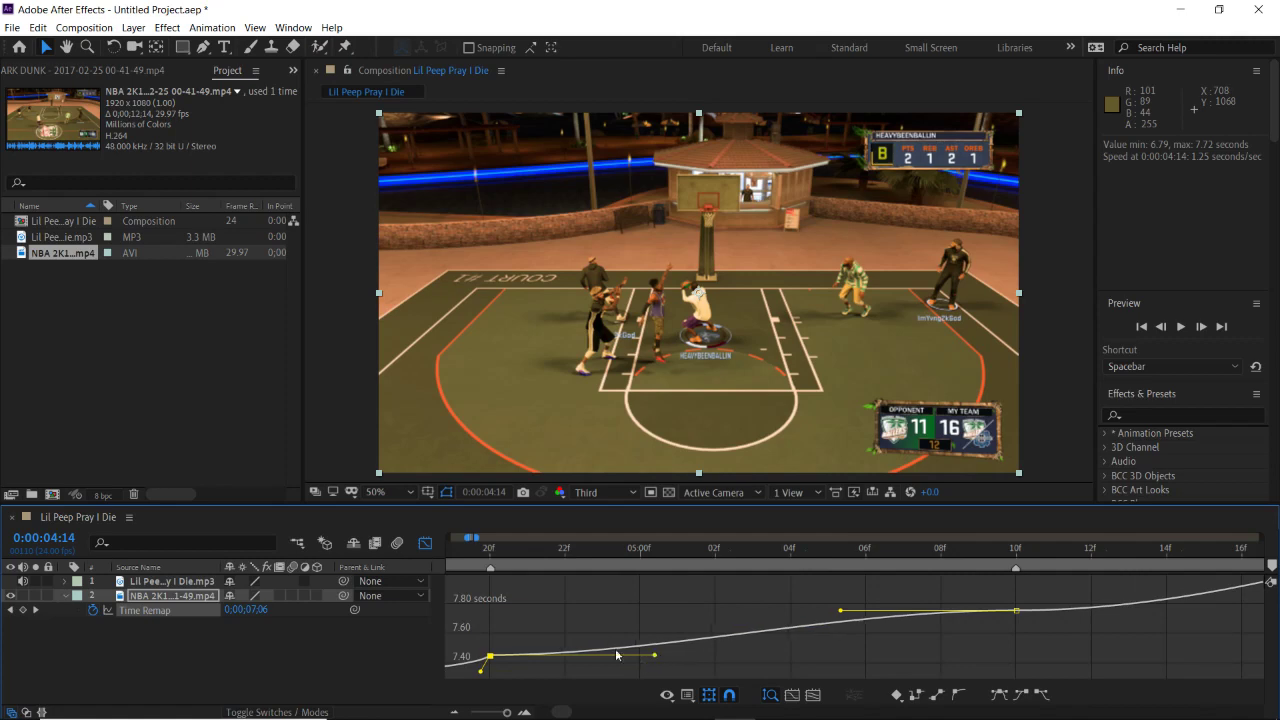
pyautogui.moveTo(617, 655); pyautogui.dragTo(498, 641)
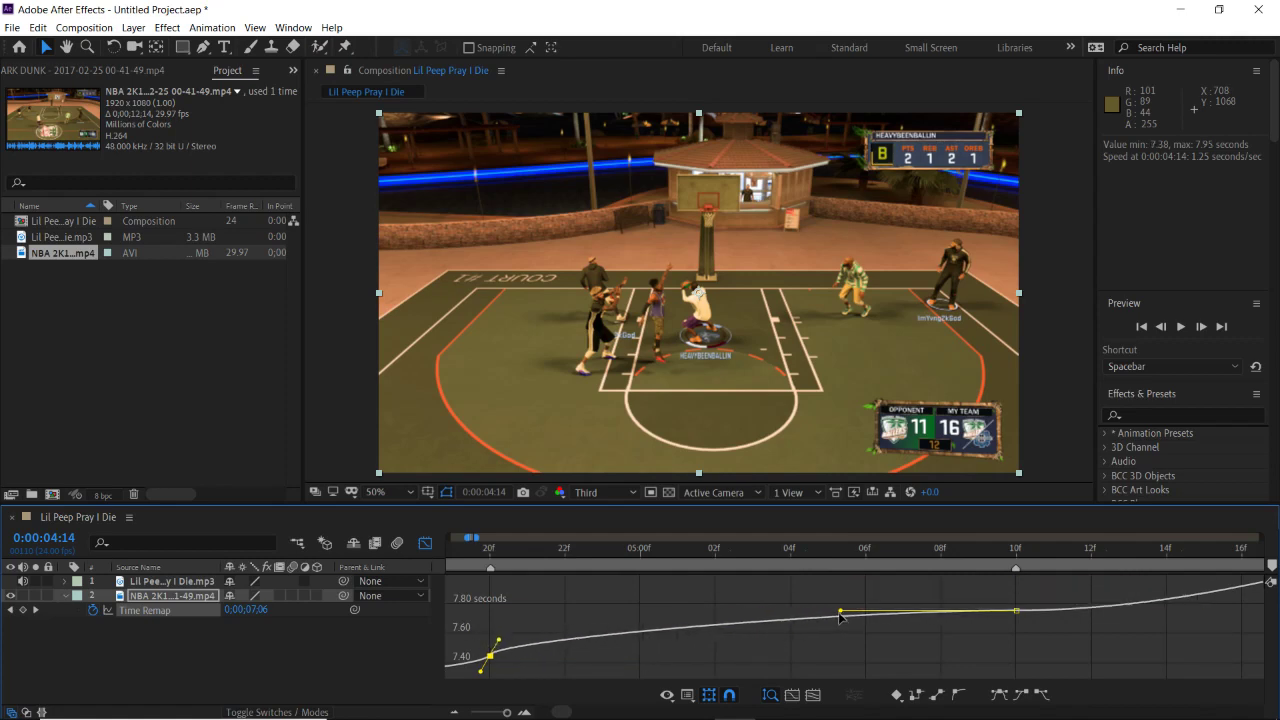
pyautogui.moveTo(840, 613); pyautogui.dragTo(1036, 634)
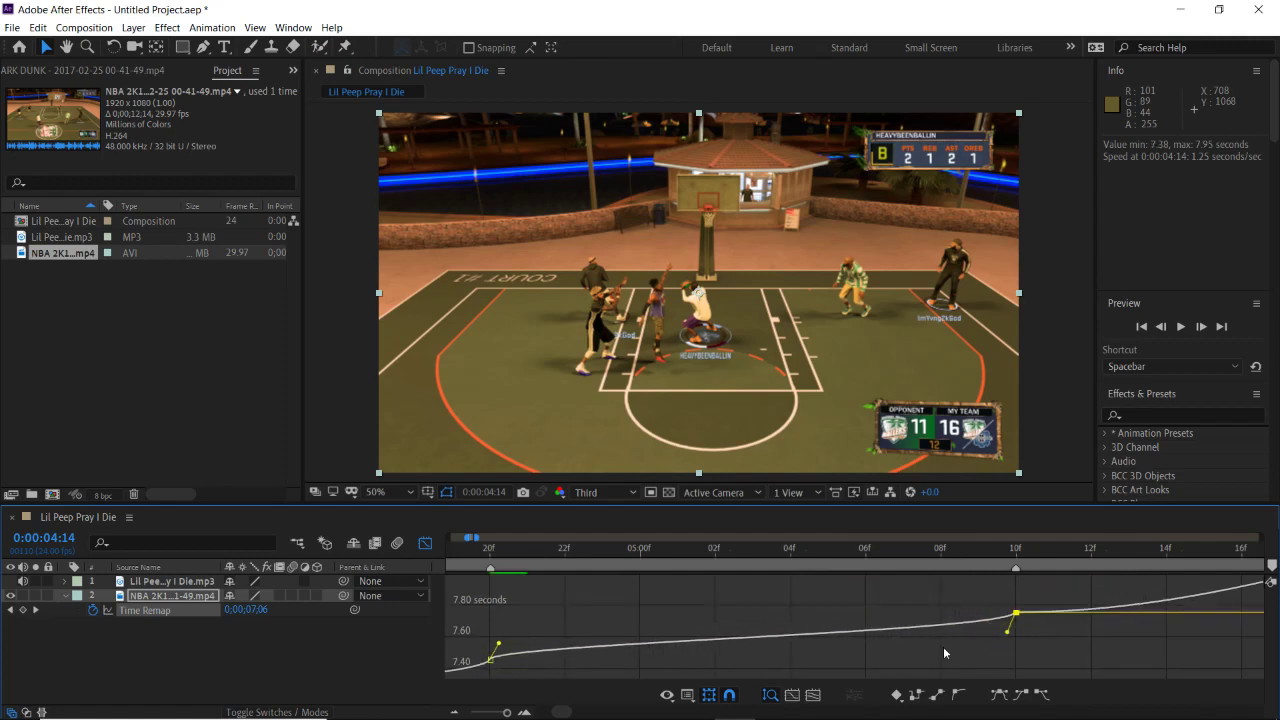
pyautogui.moveTo(566, 711); pyautogui.dragTo(487, 713)
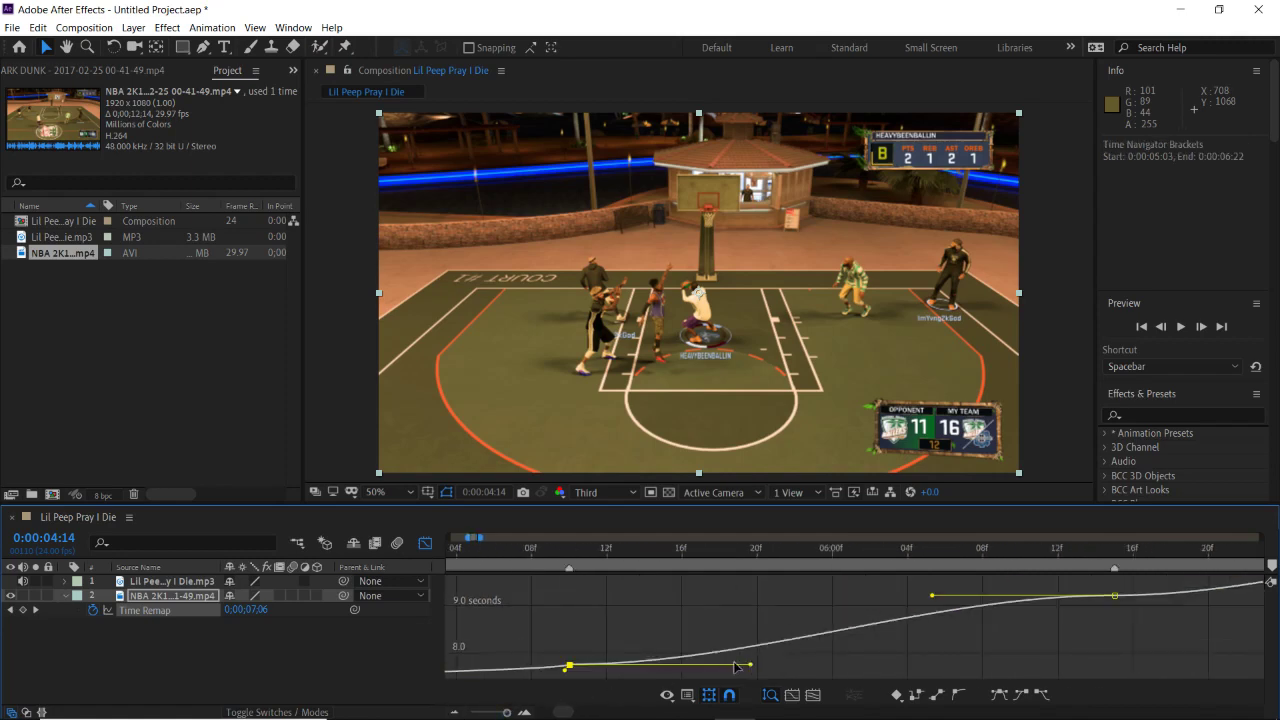
pyautogui.moveTo(740, 667); pyautogui.dragTo(519, 646)
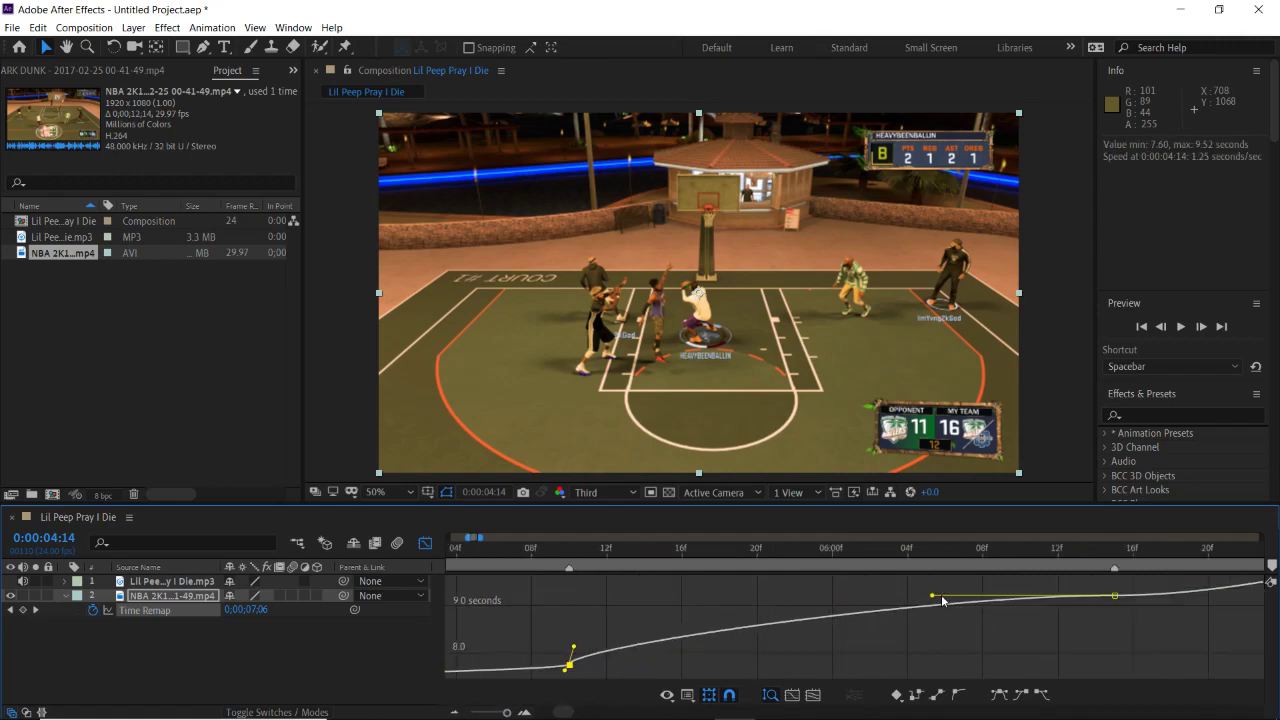
pyautogui.moveTo(942, 598); pyautogui.dragTo(1110, 613)
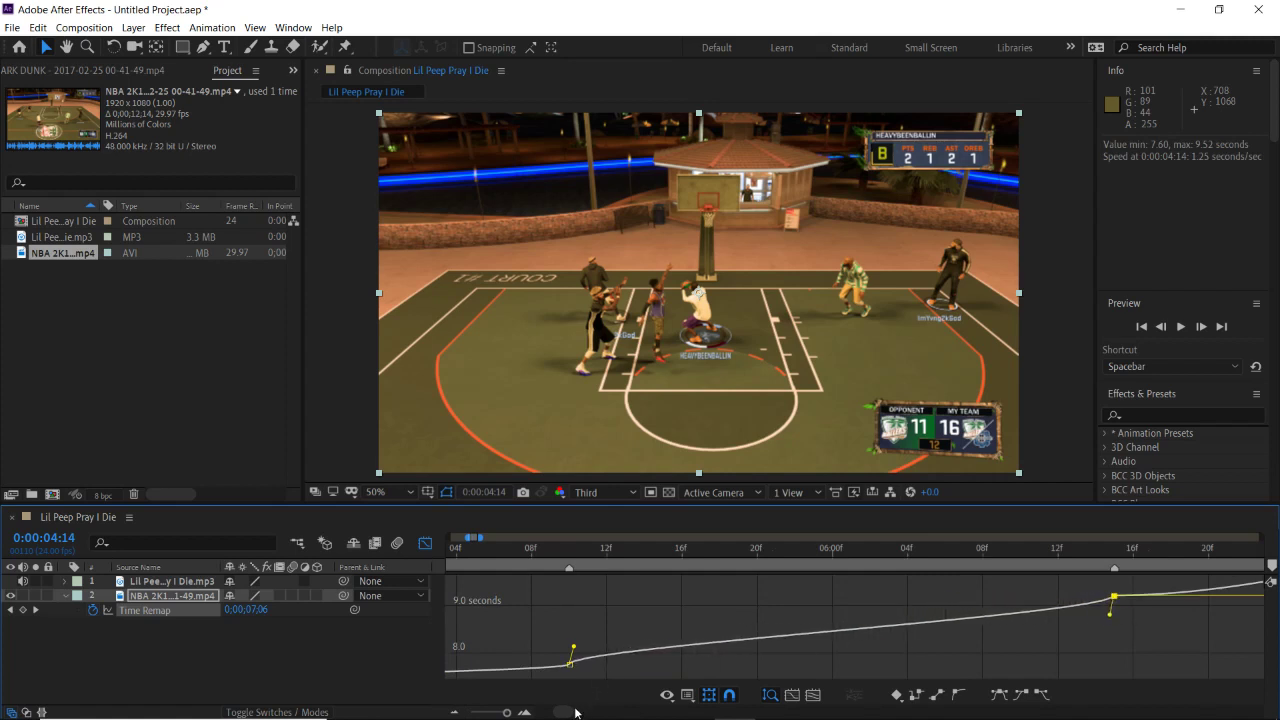
# Pull the Time Remap handles between 0:00:06:15 and 0:00:07:20 into short, steep ones at both keyframes
pyautogui.moveTo(574, 711); pyautogui.dragTo(578, 712)
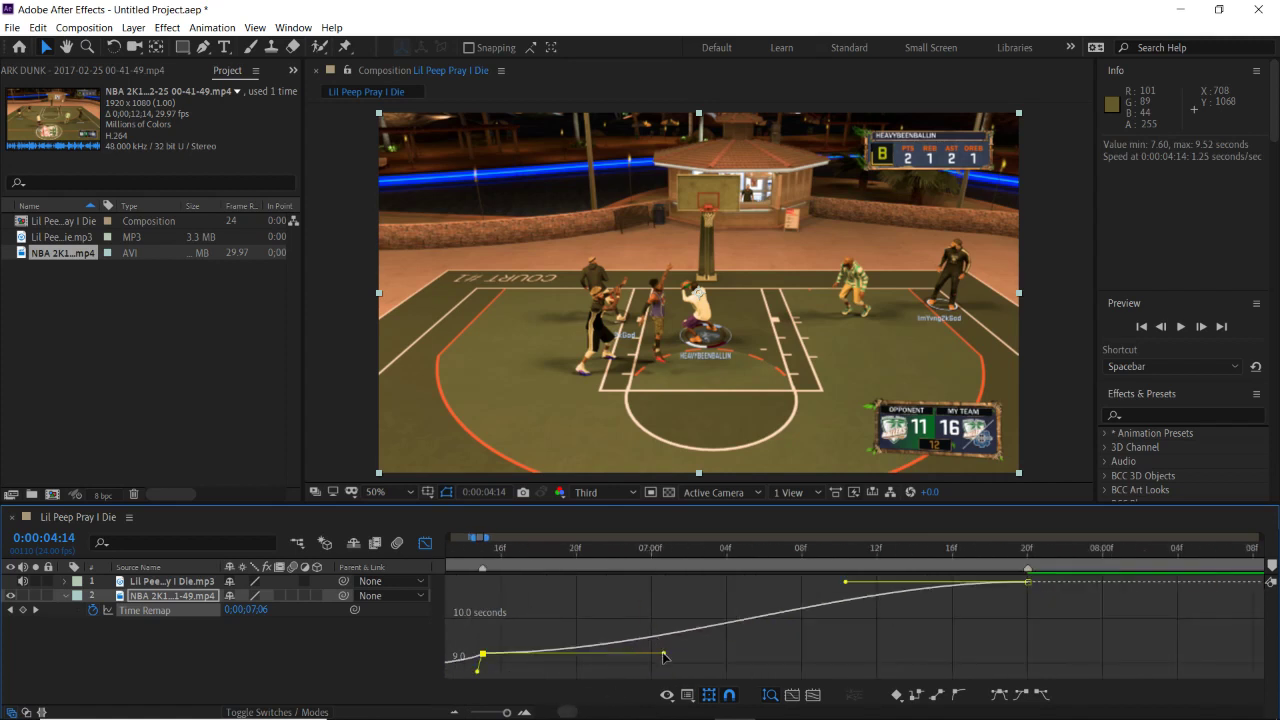
pyautogui.moveTo(664, 654); pyautogui.dragTo(486, 643)
pyautogui.moveTo(846, 582); pyautogui.dragTo(1057, 600)
# Play the composition from 0:00:00:00 to check the reshaped speed ramps against the song's beats
pyautogui.click(455, 712)
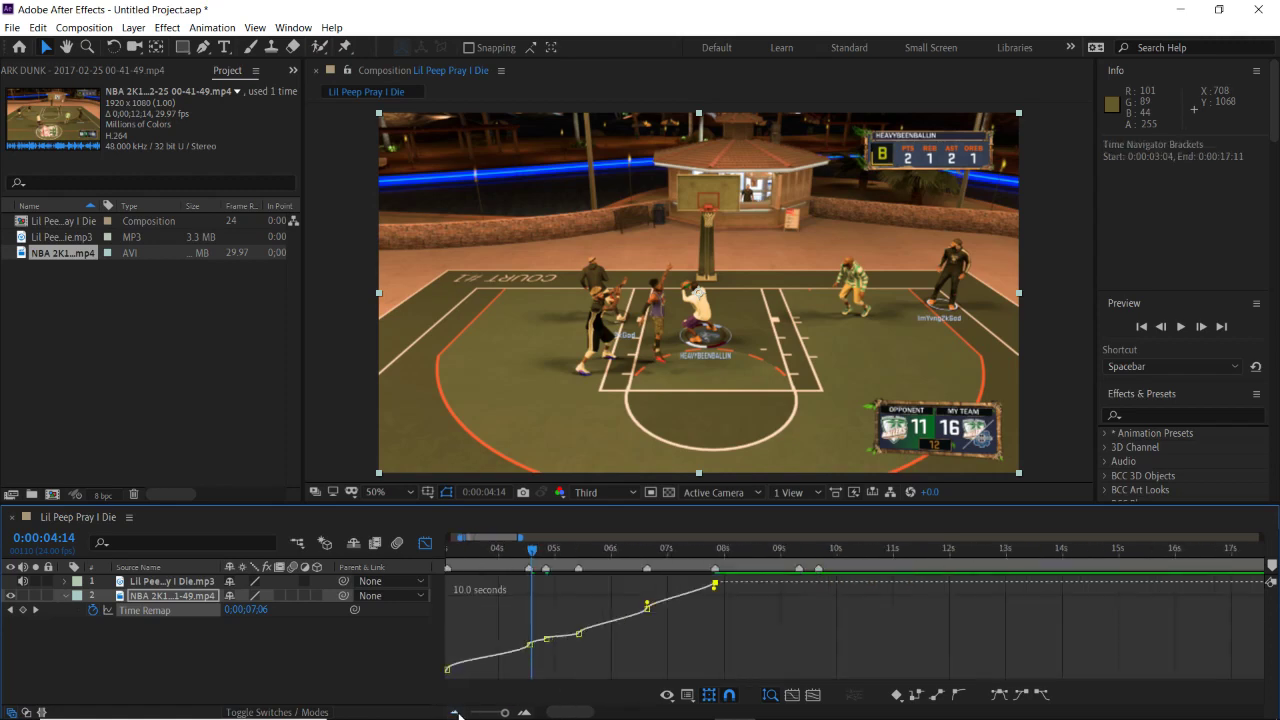
pyautogui.click(457, 713)
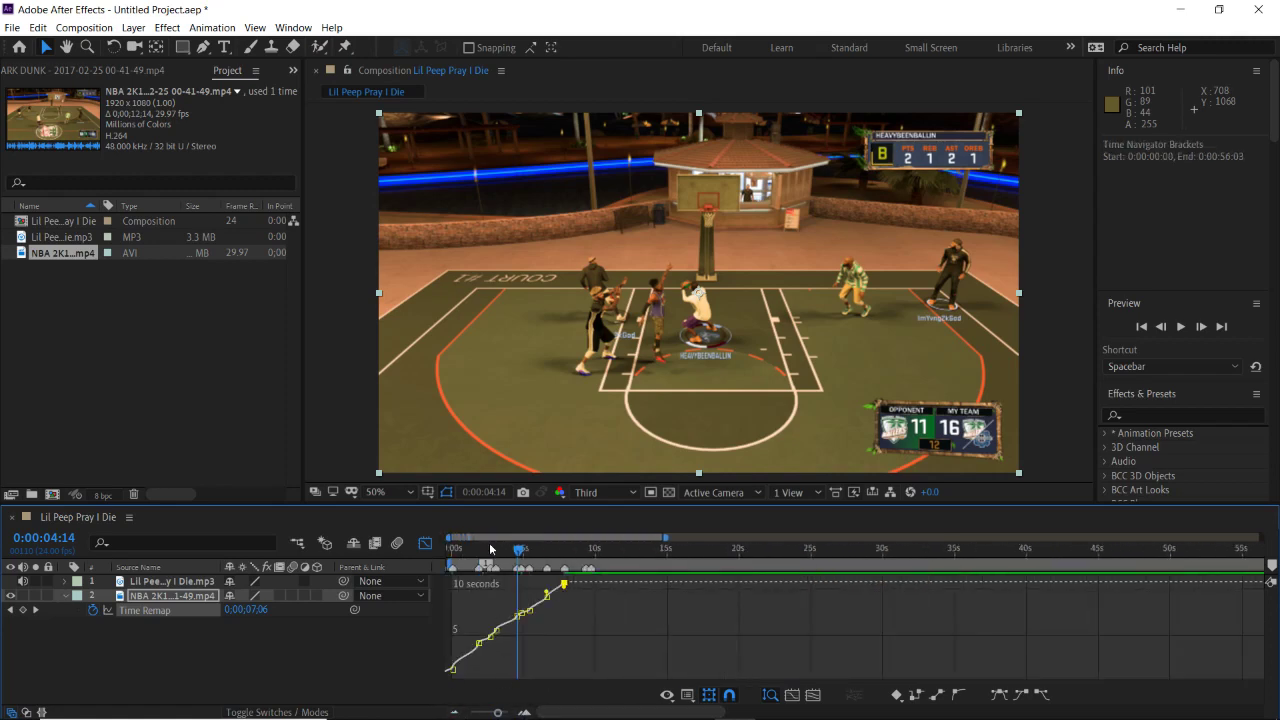
pyautogui.moveTo(490, 549); pyautogui.dragTo(441, 554)
pyautogui.press('space')
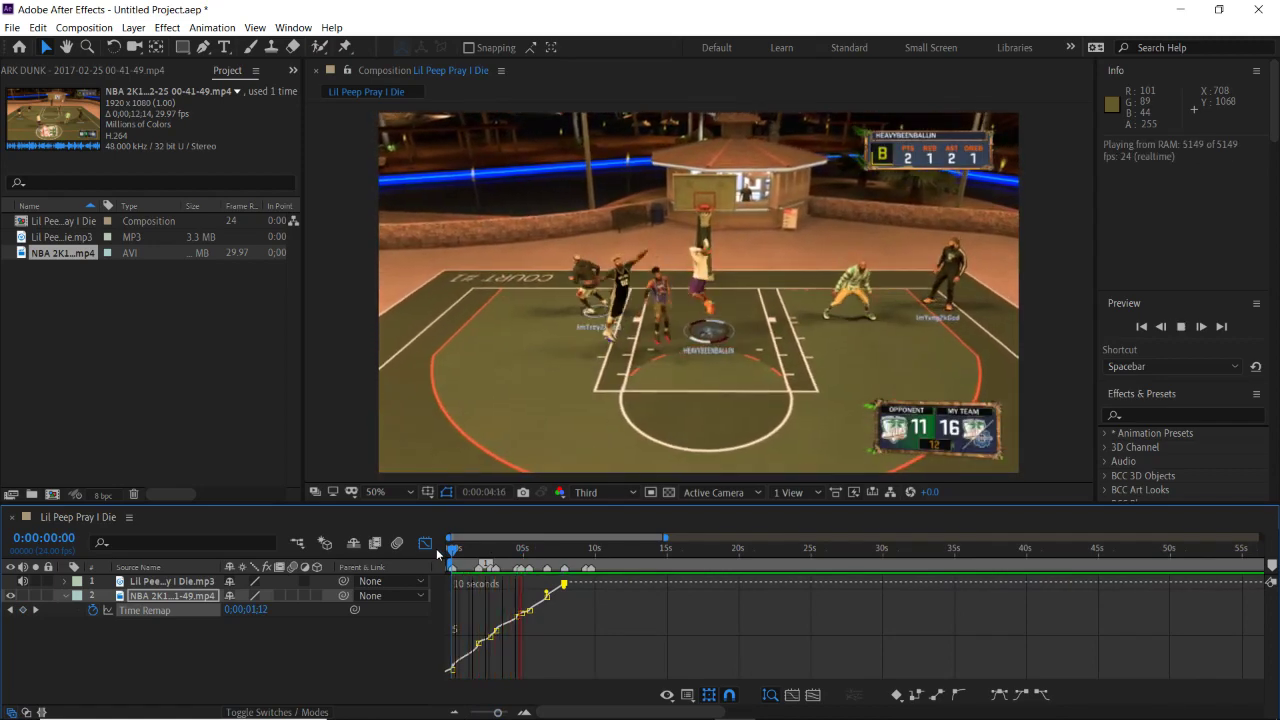
# Replay the composition from 0:00:00:00 to check the speed-ramped clip against the song's beats
pyautogui.press('space')
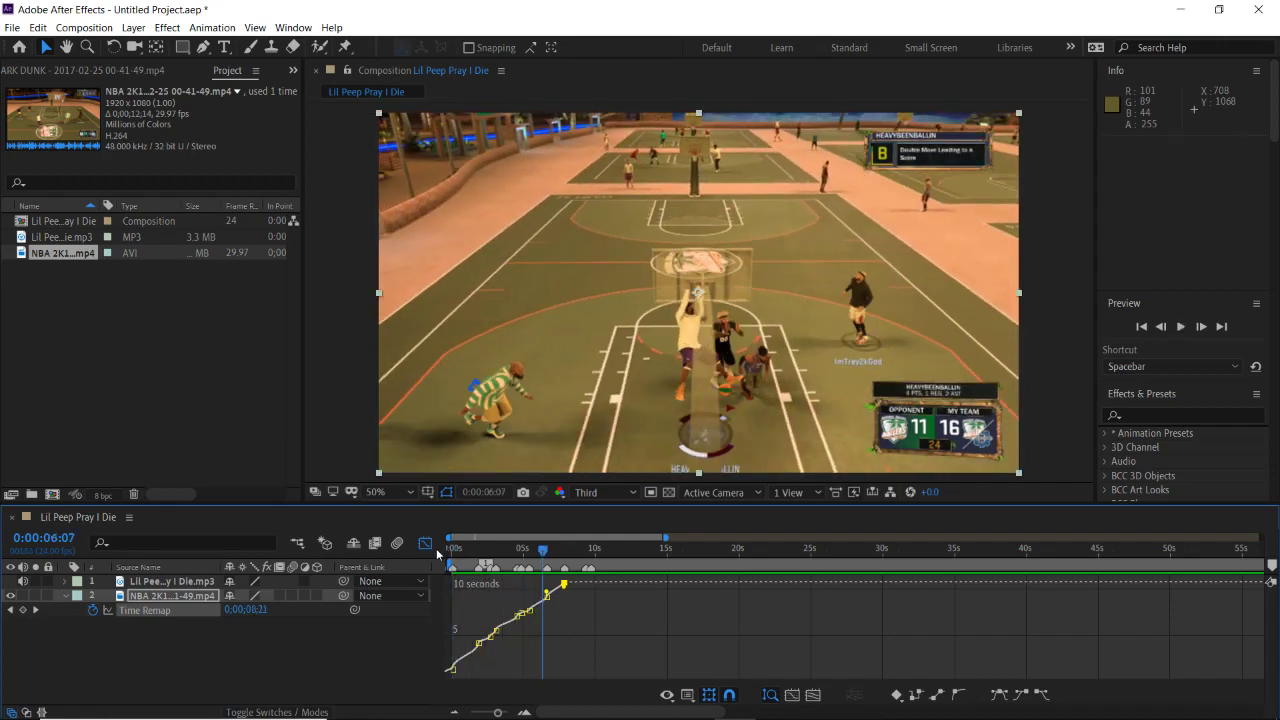
pyautogui.moveTo(505, 546); pyautogui.dragTo(445, 556)
pyautogui.press('space')
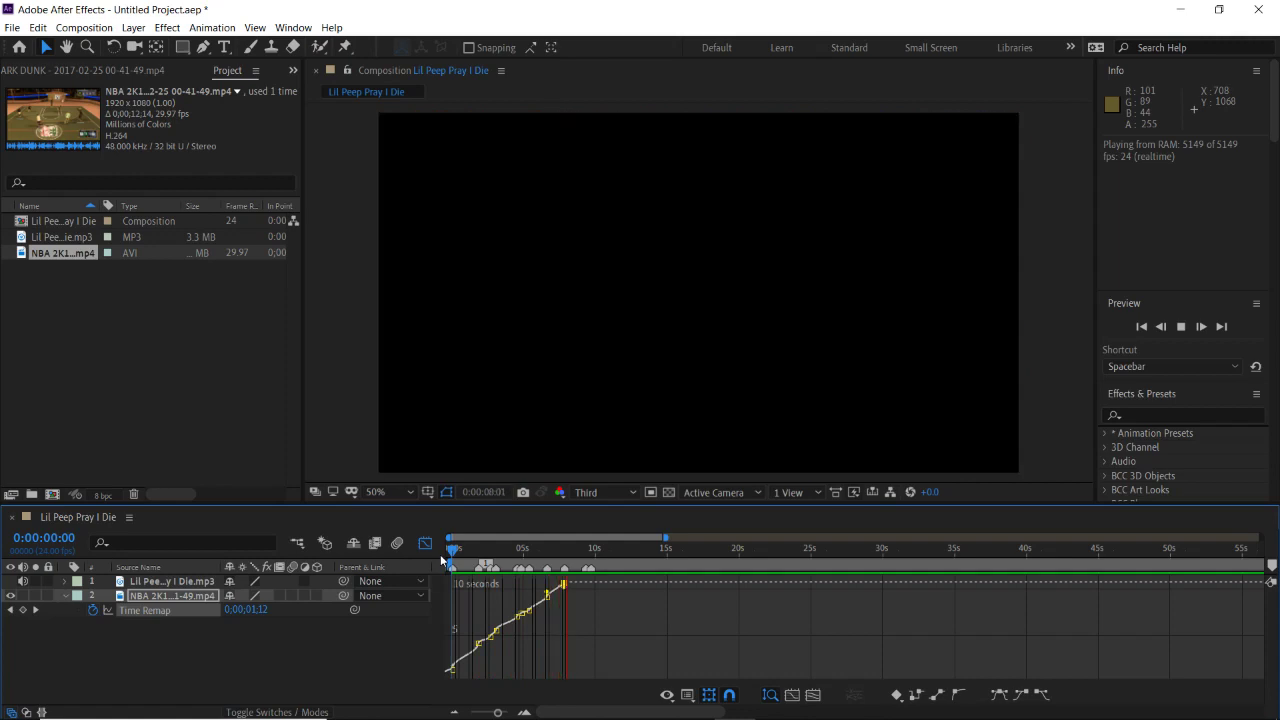
pyautogui.press('space')
pyautogui.moveTo(472, 555); pyautogui.dragTo(425, 547)
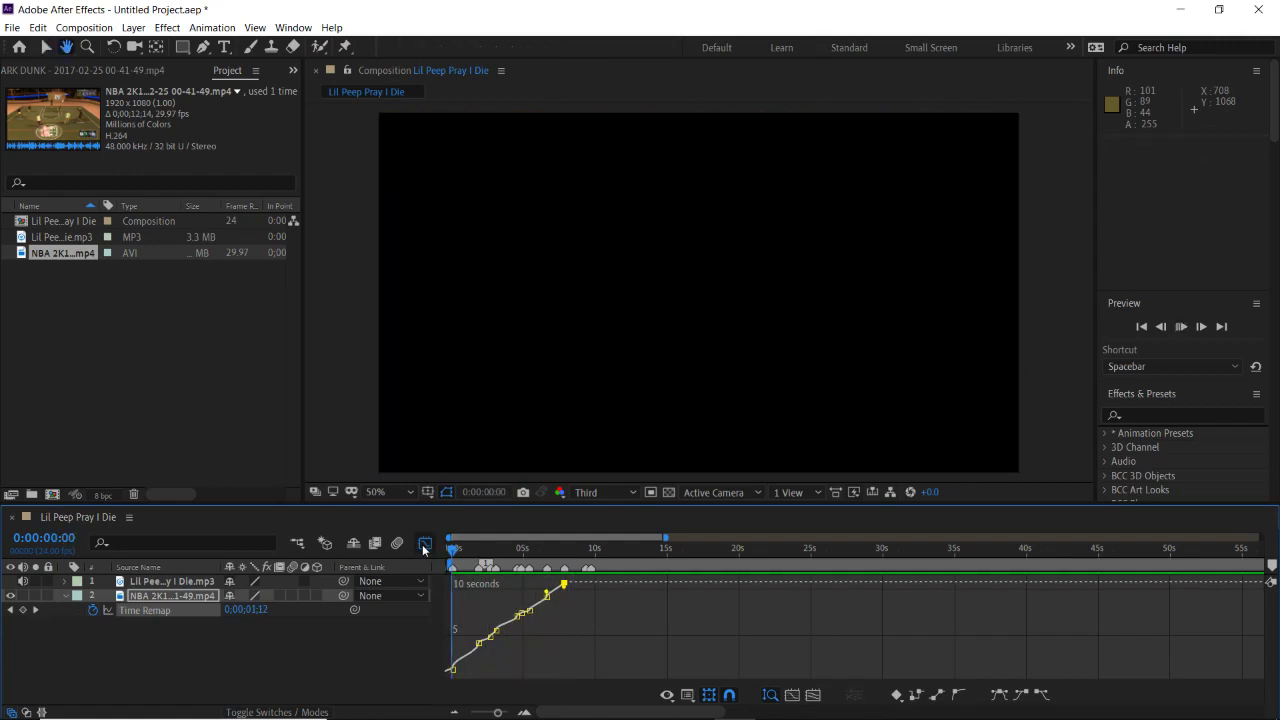
pyautogui.press('space')
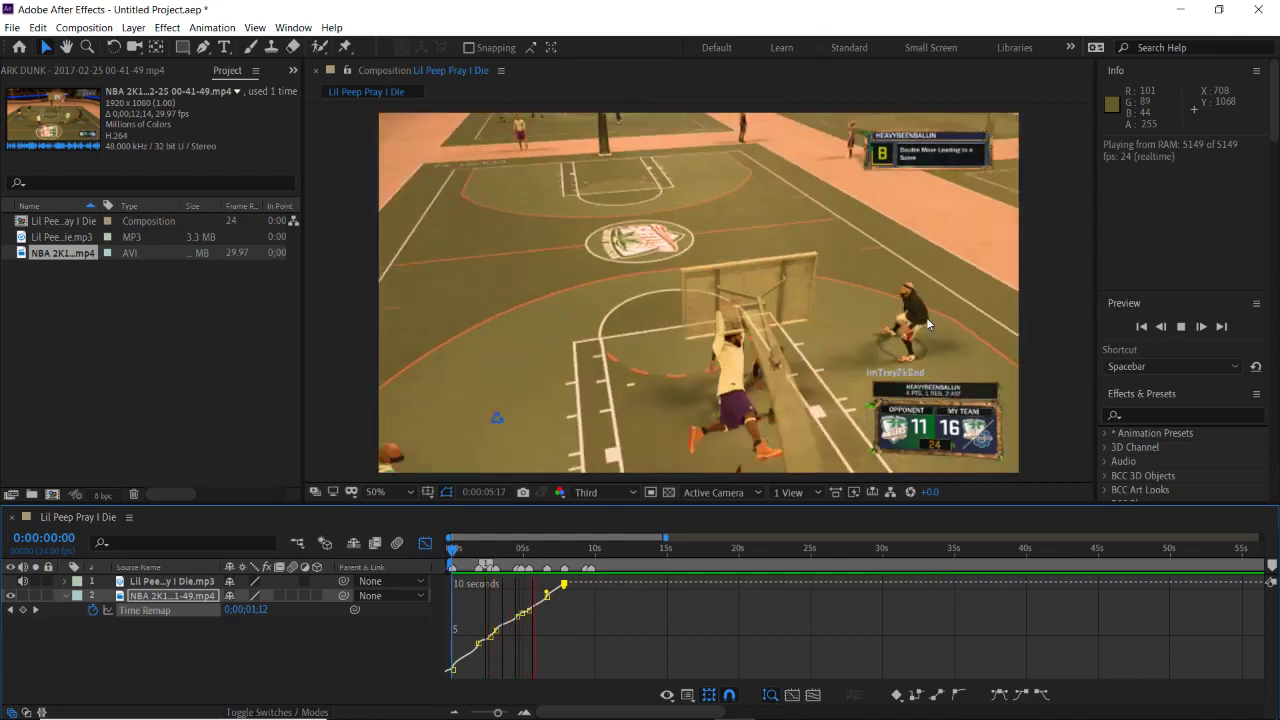
pyautogui.click(842, 389)
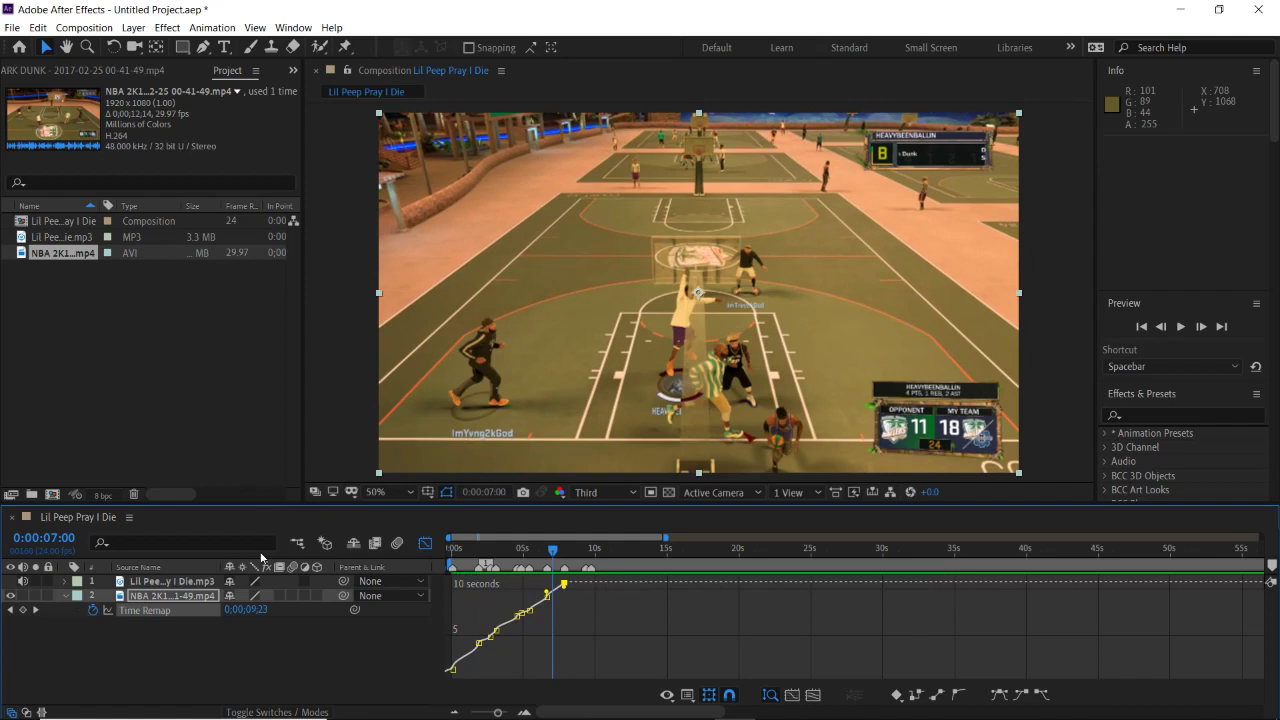
# Collapse the NBA 2K clip's Time Remap property and switch the timeline from the Graph Editor back to layer bars
pyautogui.click(65, 597)
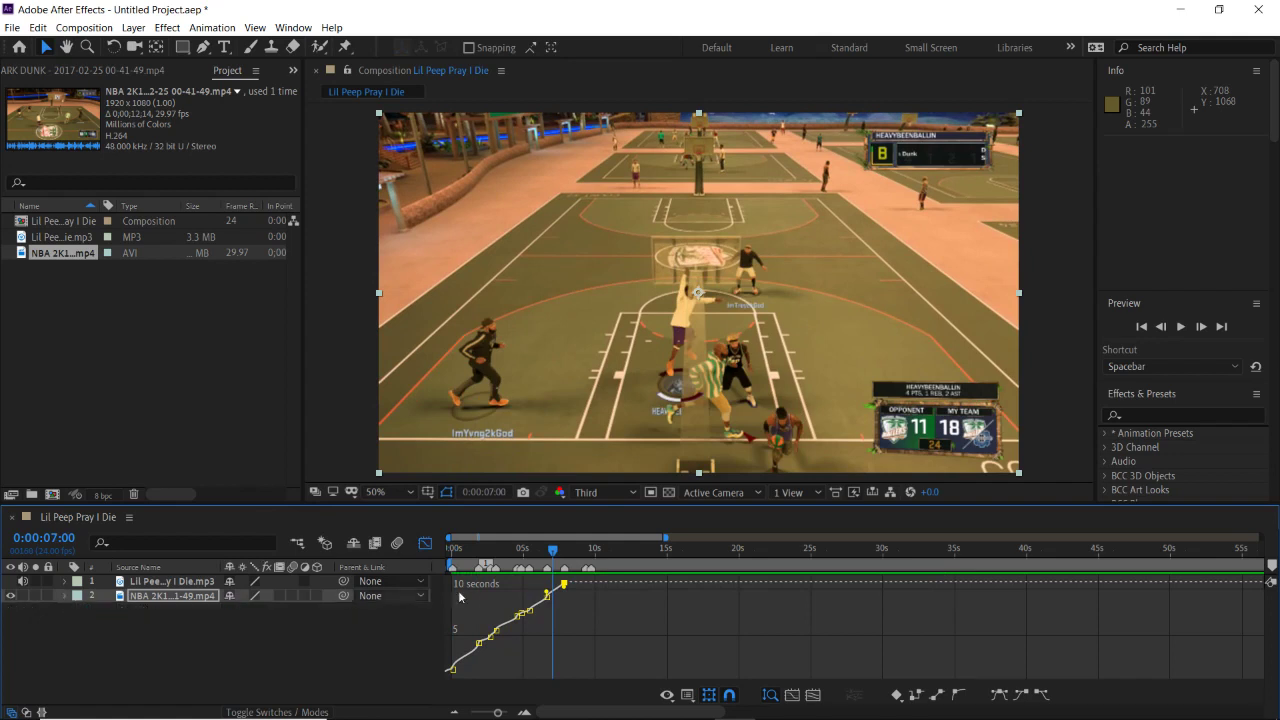
pyautogui.click(425, 543)
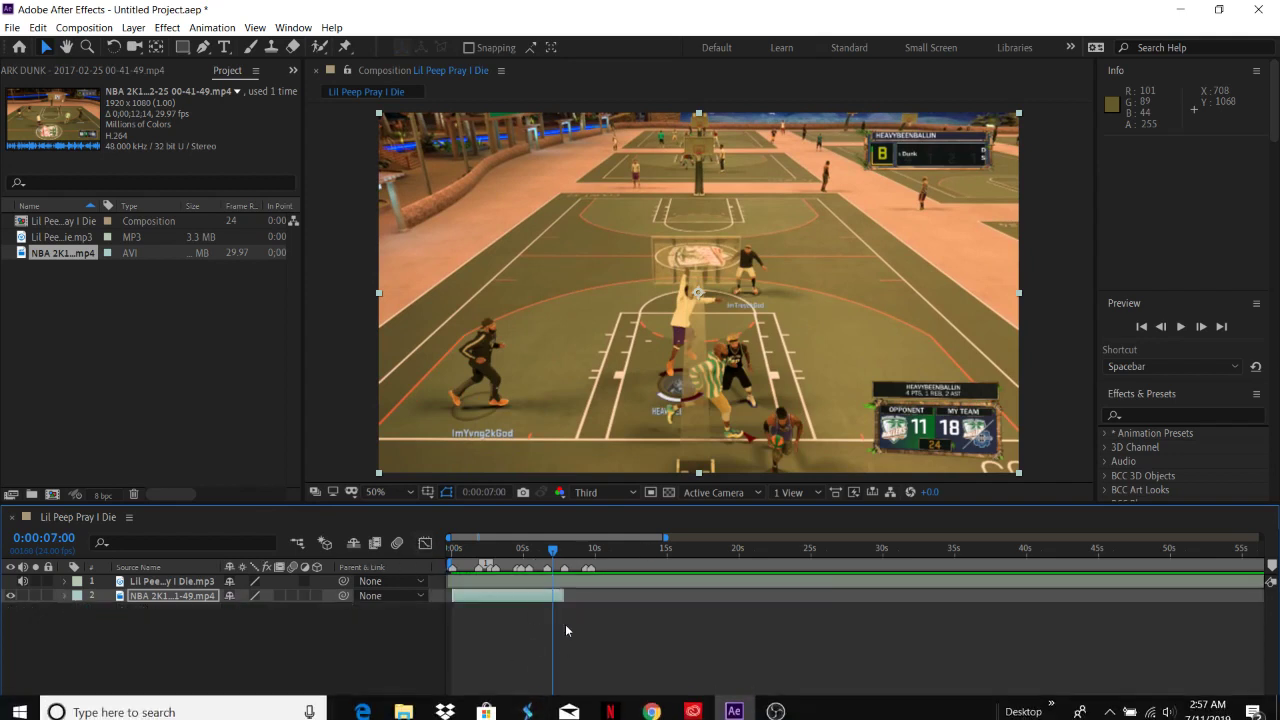
pyautogui.click(525, 712)
pyautogui.click(527, 711)
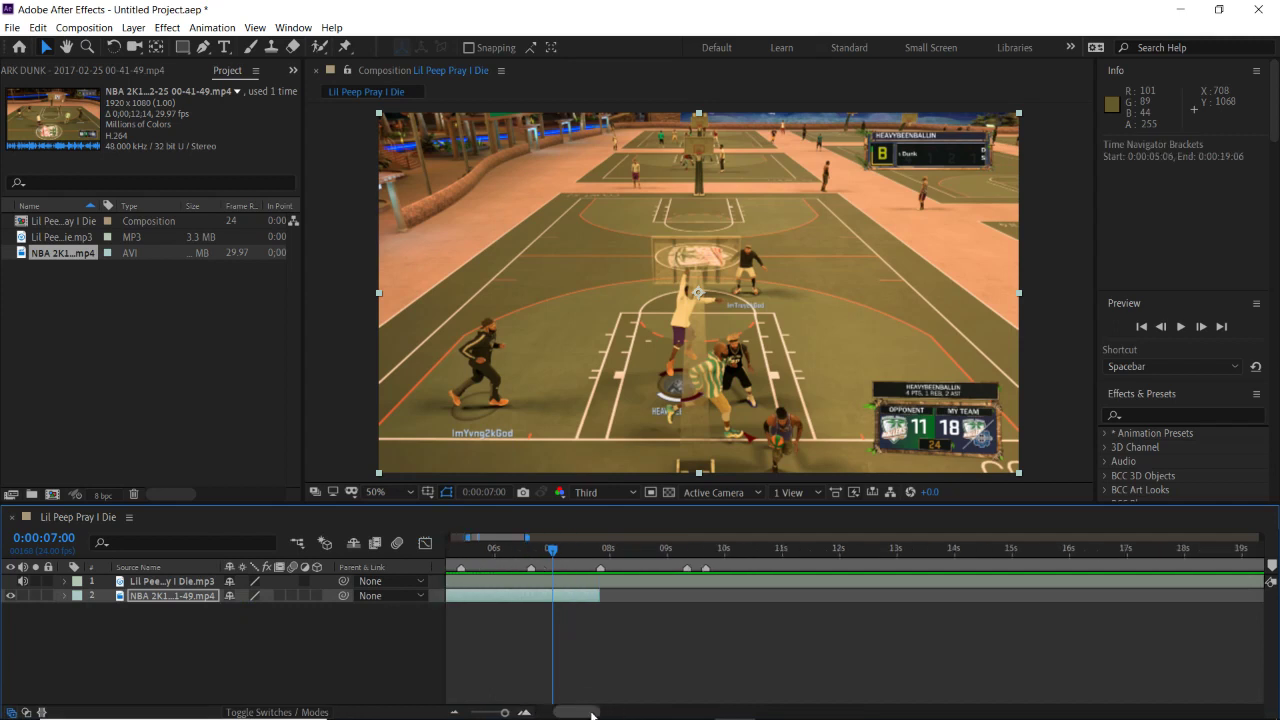
pyautogui.moveTo(591, 714); pyautogui.dragTo(527, 711)
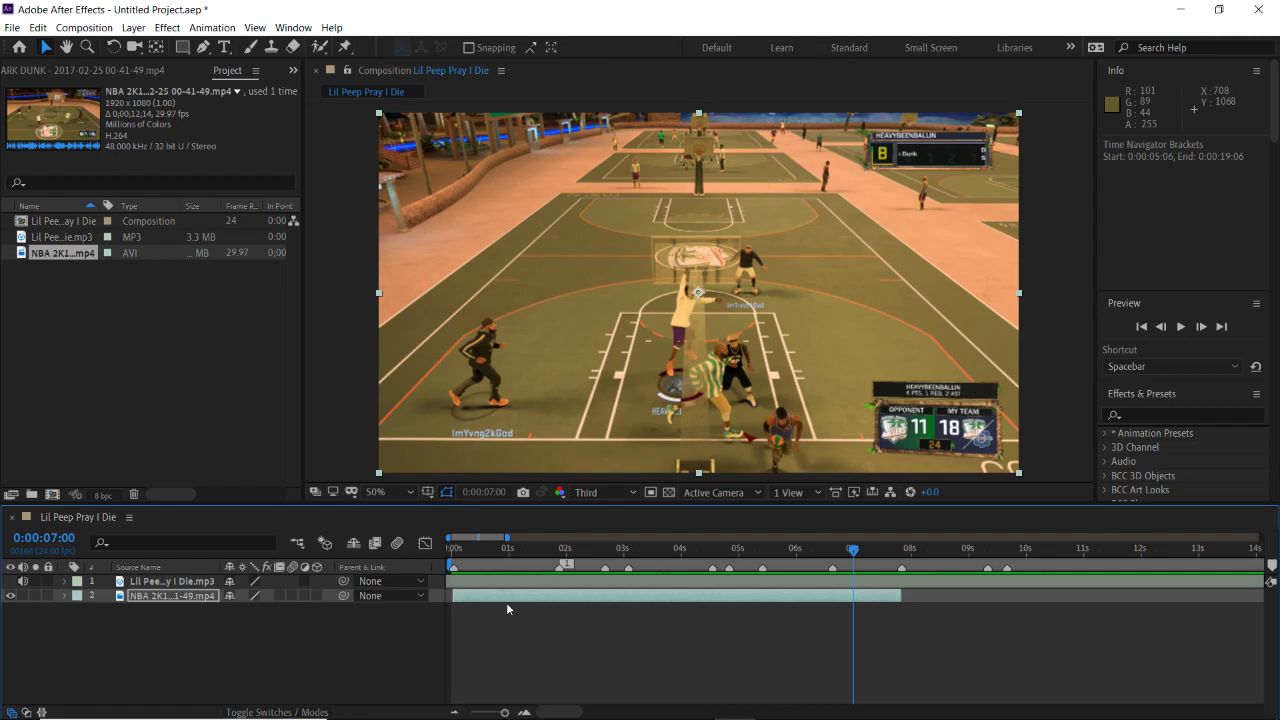
# Play the clip from 0:00:00:00 to past its end to review the finished speed ramps
pyautogui.click(449, 551)
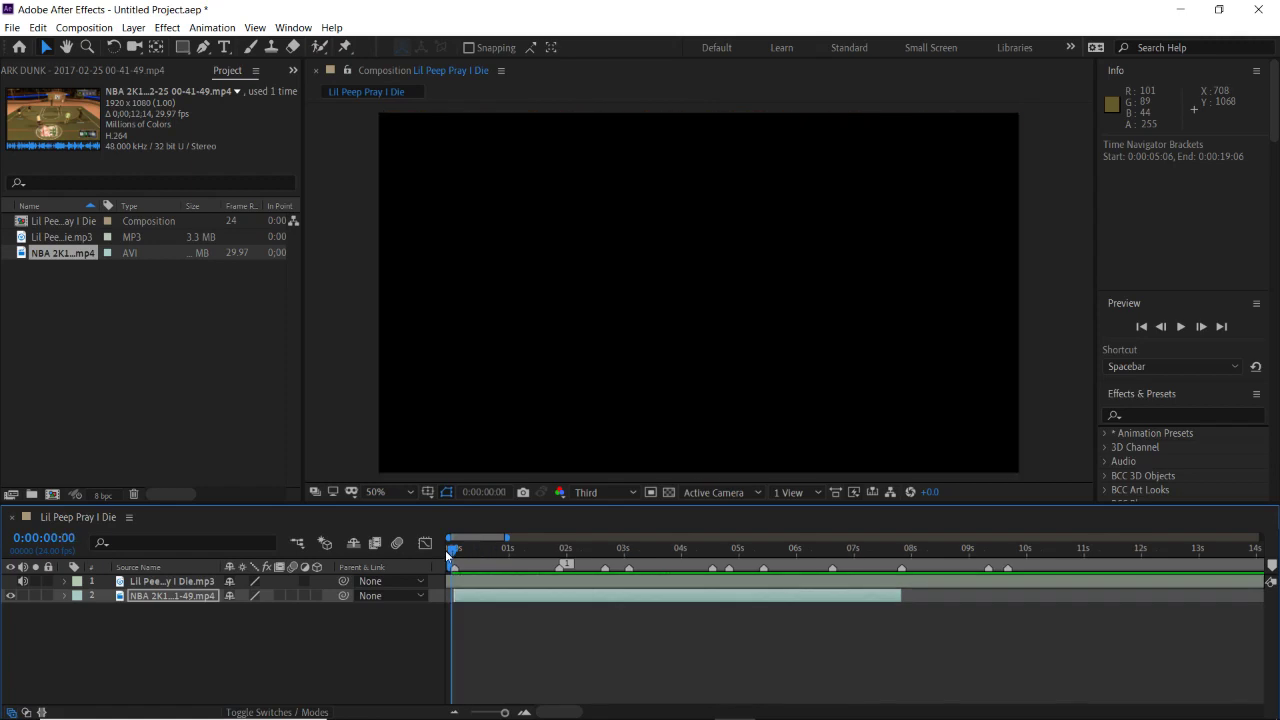
pyautogui.press('space')
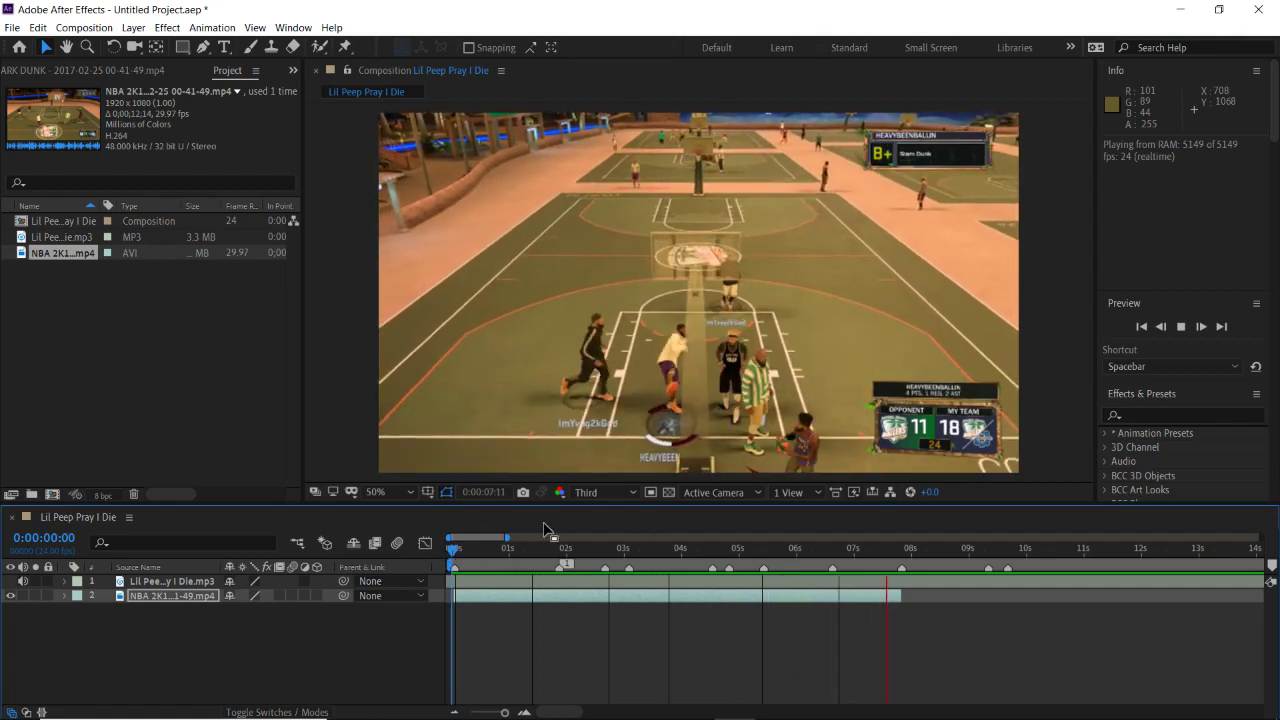
pyautogui.press('space')
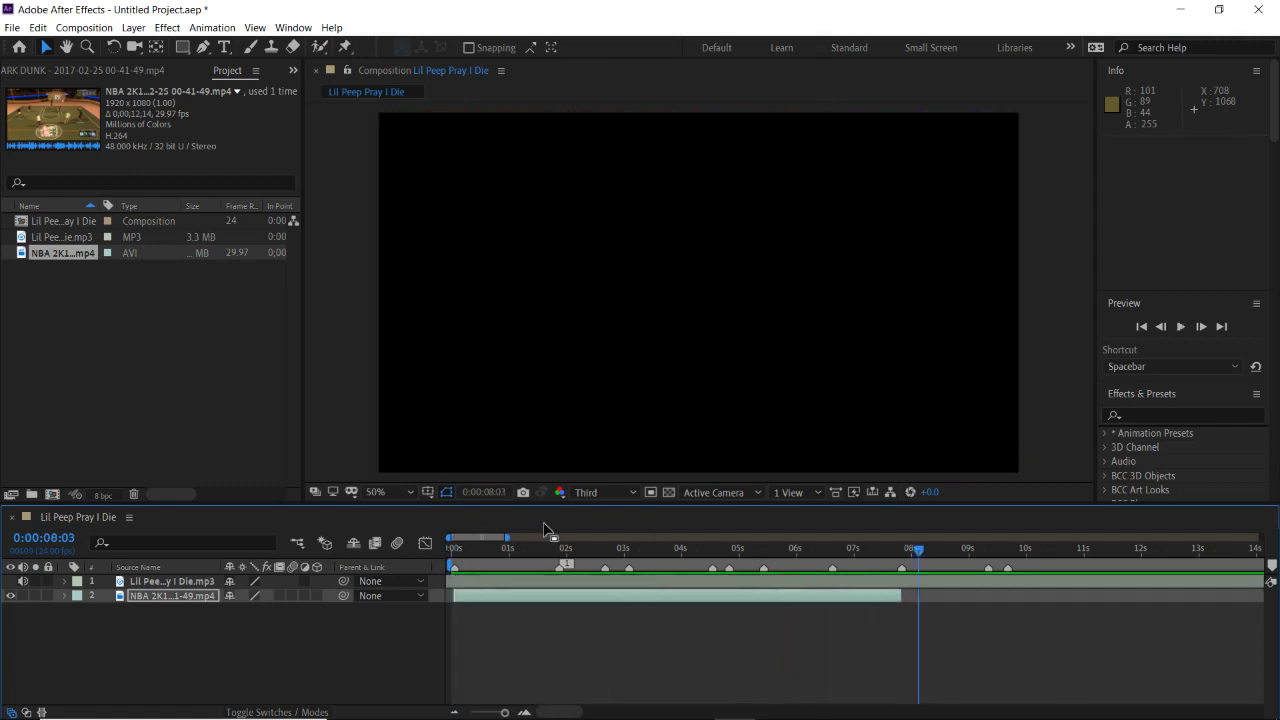
# Add a new adjustment layer above the NBA 2K clip with the current time at 0:00:00:01
pyautogui.moveTo(510, 549); pyautogui.dragTo(455, 545)
pyautogui.rightClick(290, 650)
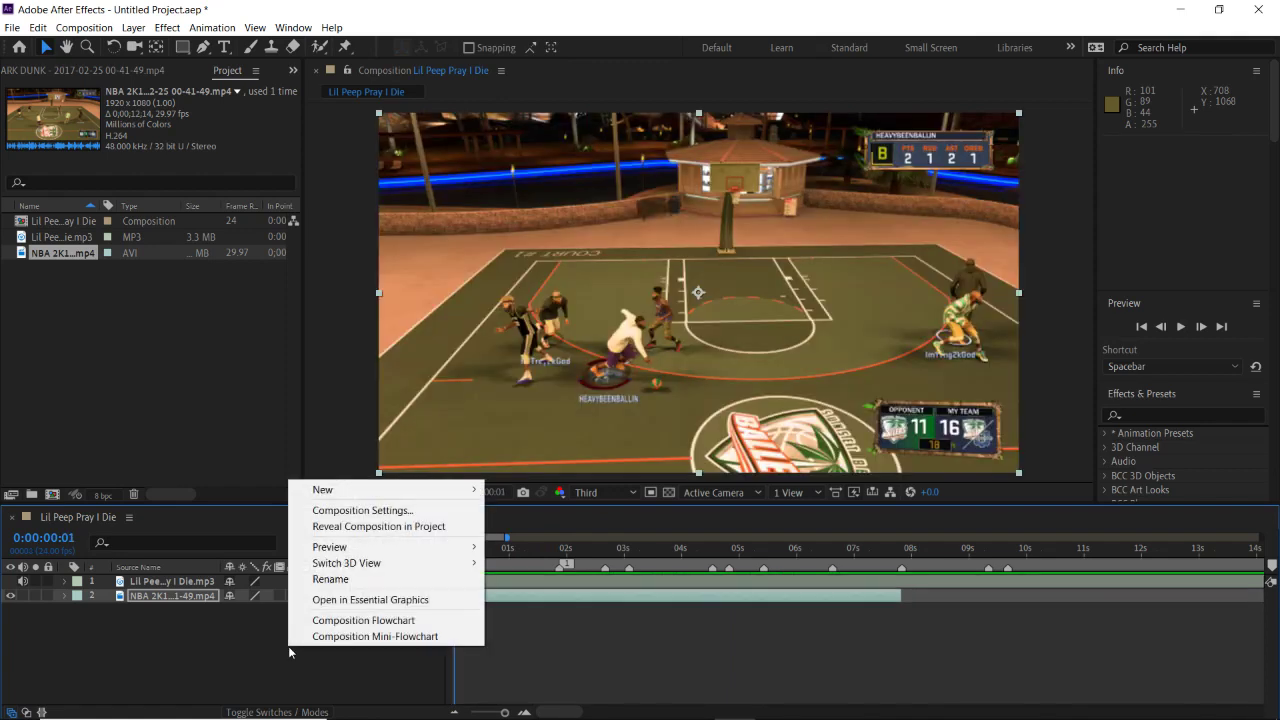
pyautogui.moveTo(397, 491)
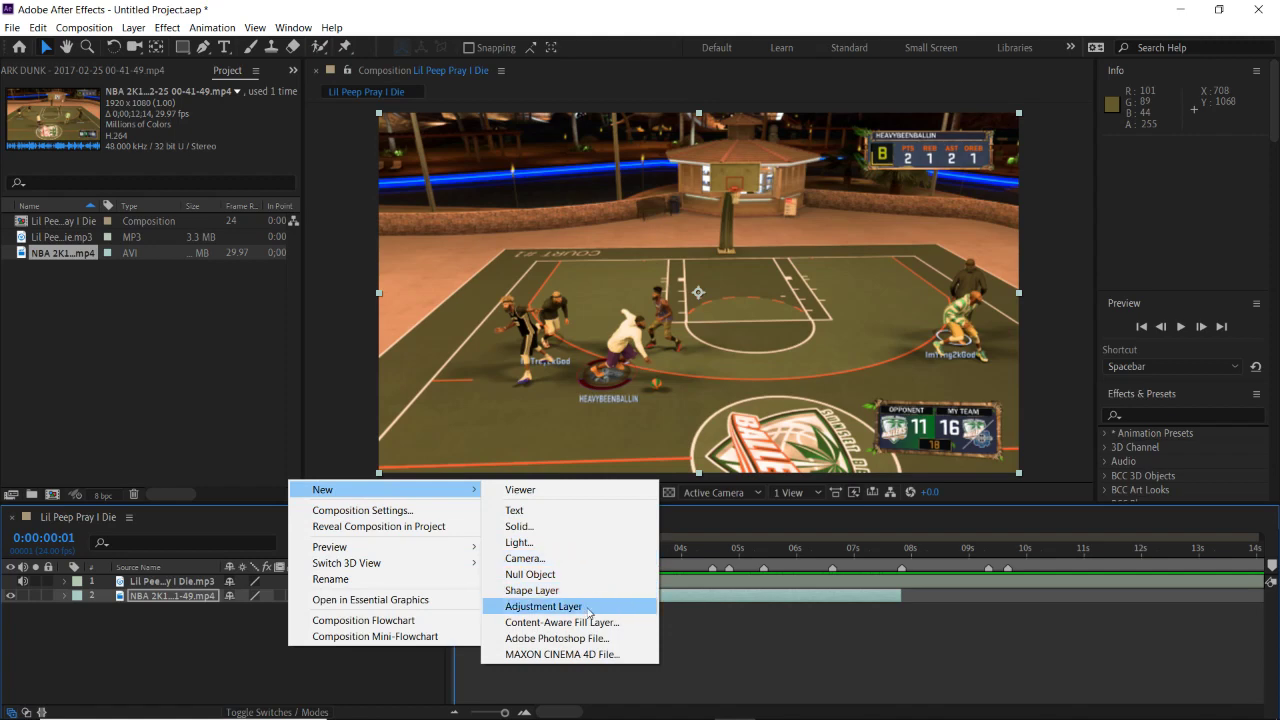
pyautogui.click(589, 607)
# Split the adjustment layer near 0:00:00:11, delete the later part, and shift the remaining piece to start at 0:00:00:01
pyautogui.click(472, 550)
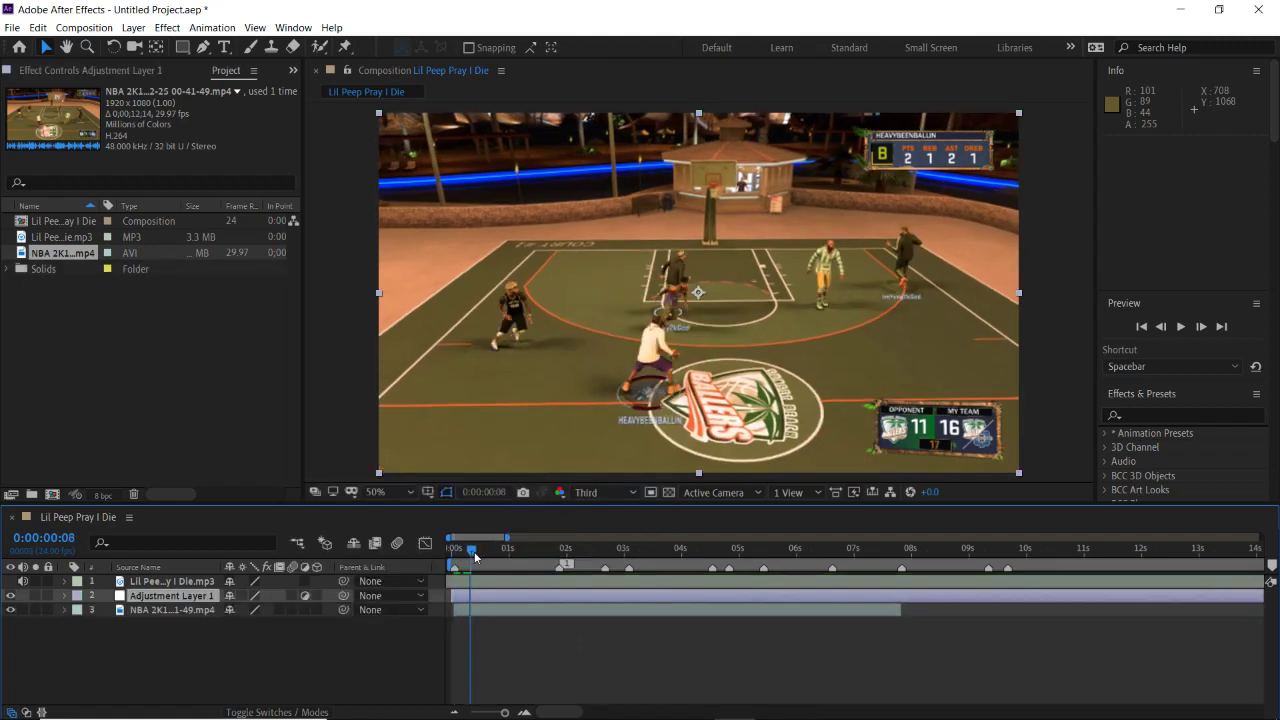
pyautogui.moveTo(474, 557); pyautogui.dragTo(479, 556)
pyautogui.hotkey('ctrl', 'shift', 'd')
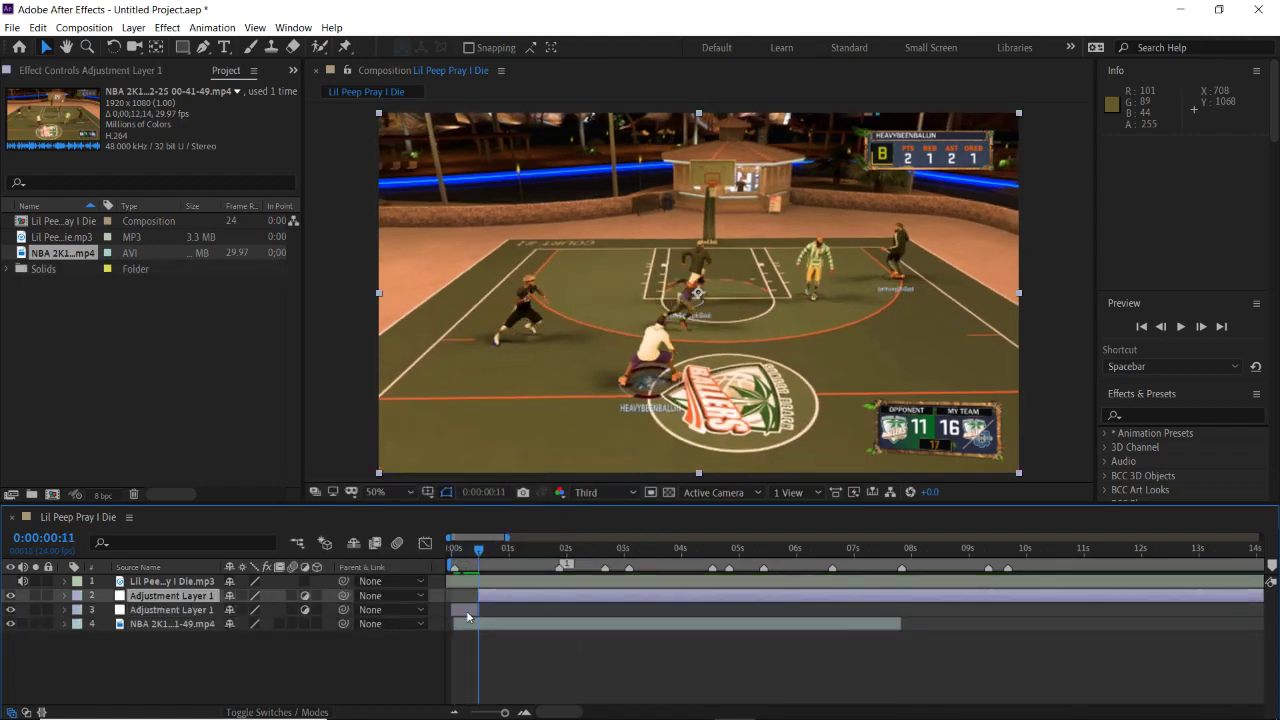
pyautogui.press('Delete')
pyautogui.click(467, 599)
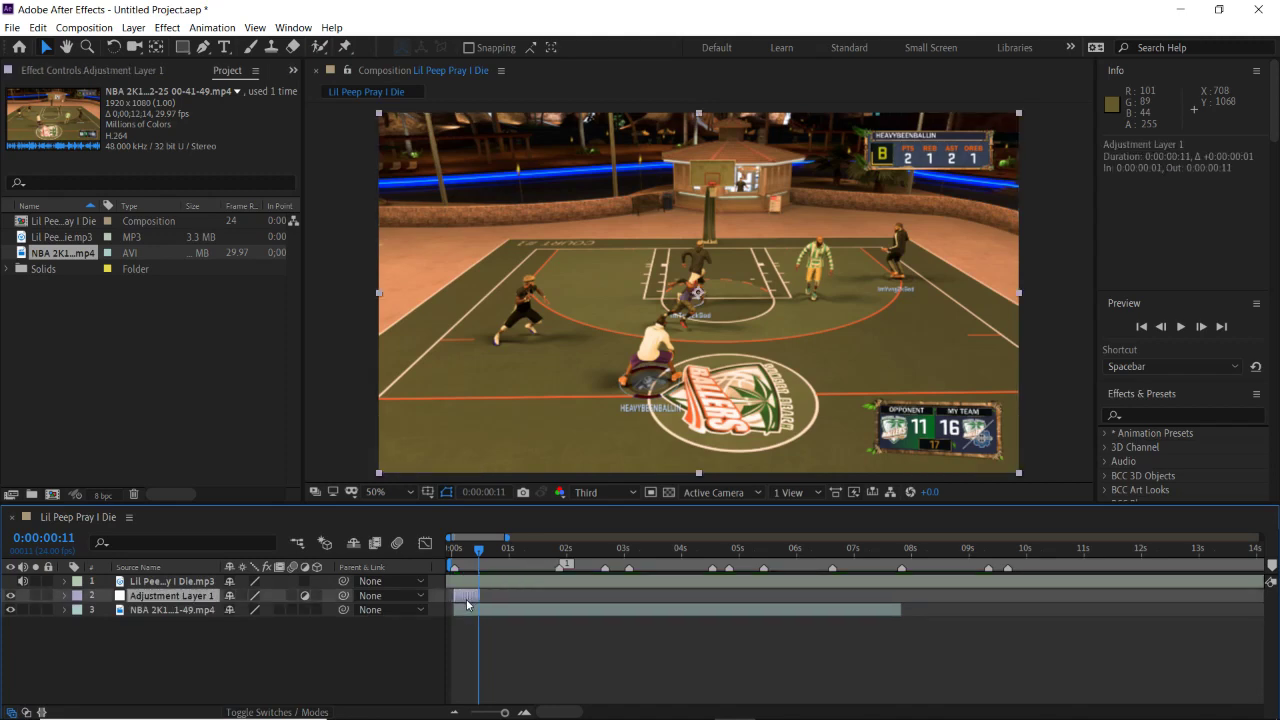
# Find the Sapphire S_DissolveShake effect by searching for "s_dis" and apply it to the adjustment layer
pyautogui.click(460, 562)
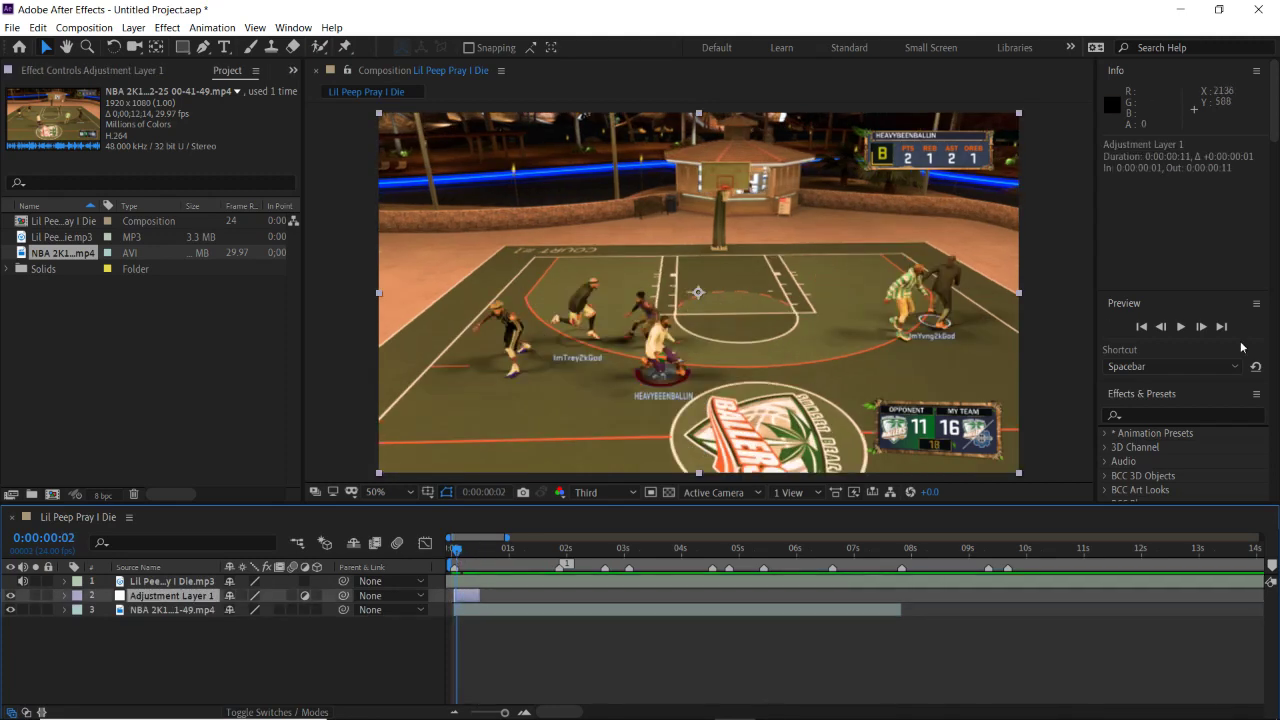
pyautogui.click(1164, 415)
pyautogui.write('s')
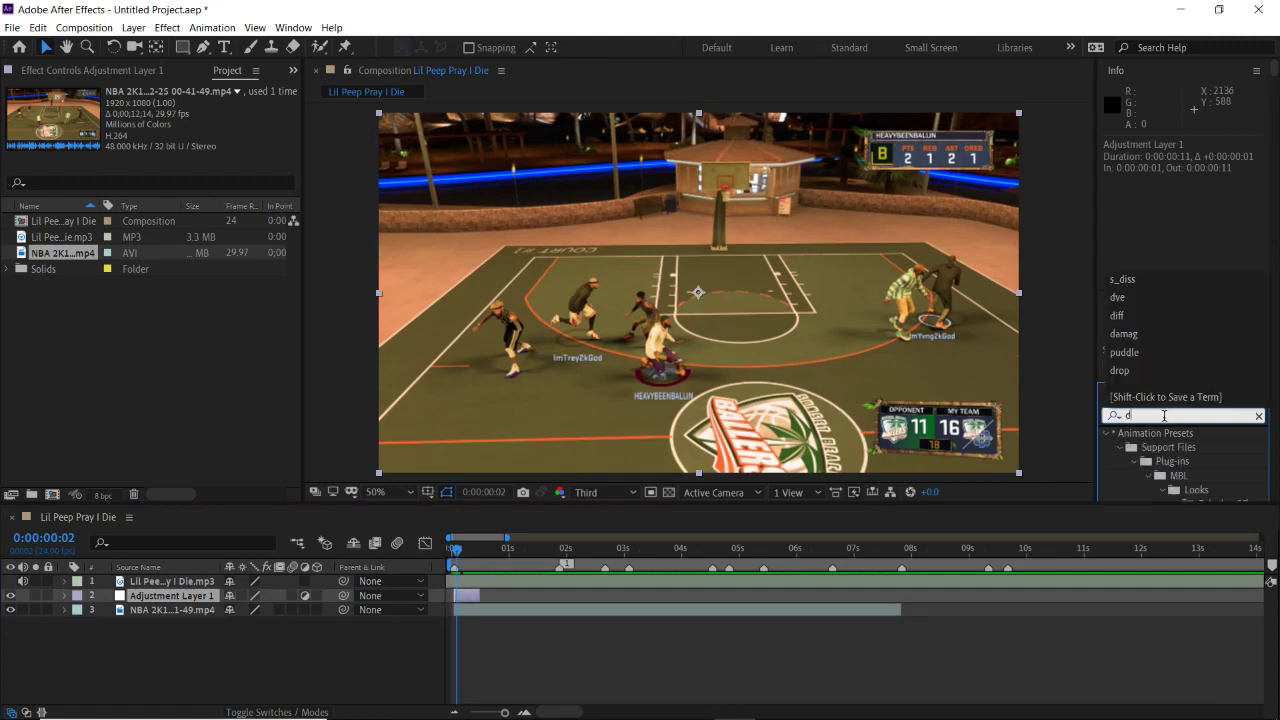
pyautogui.write('_')
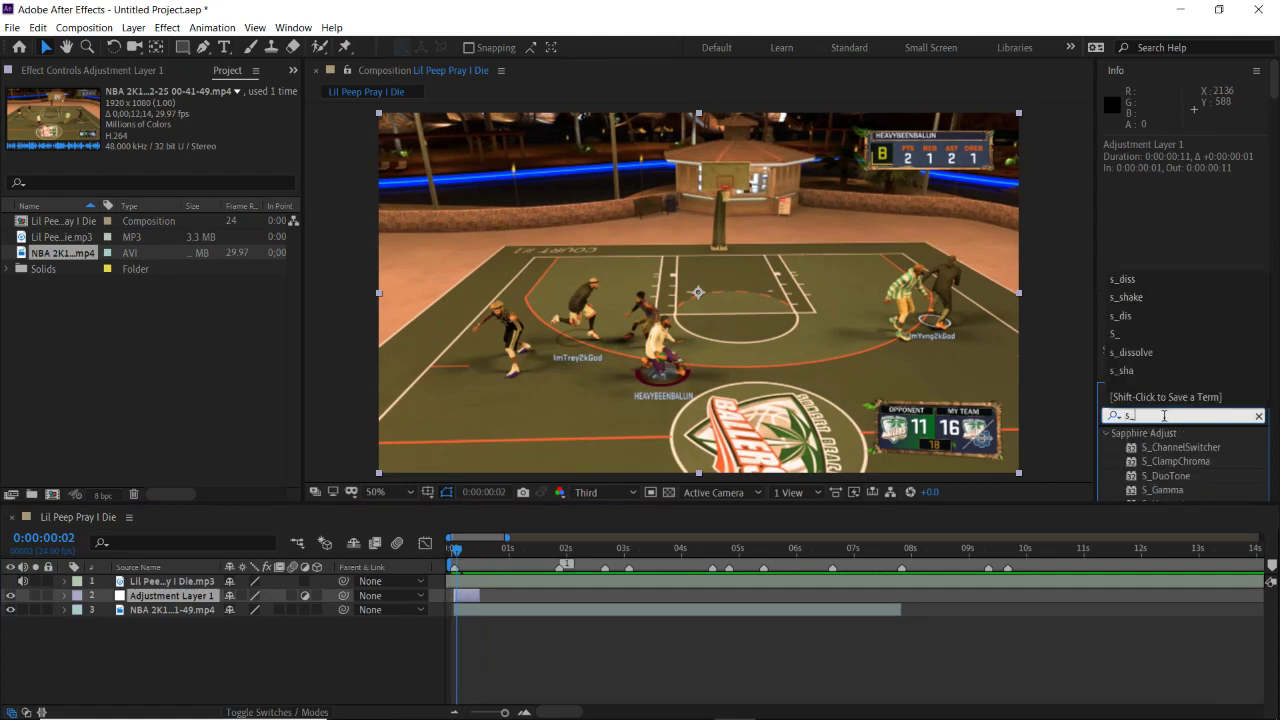
pyautogui.write('dis')
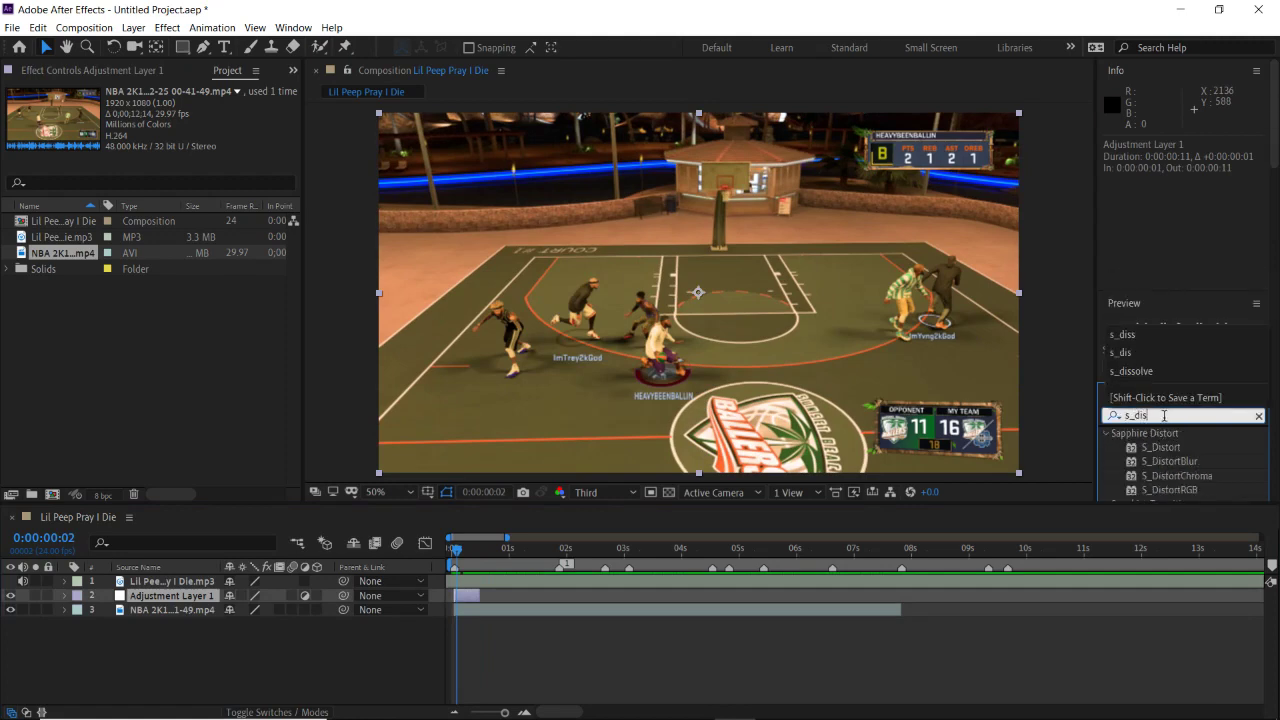
pyautogui.scroll(-5, 1226, 467)
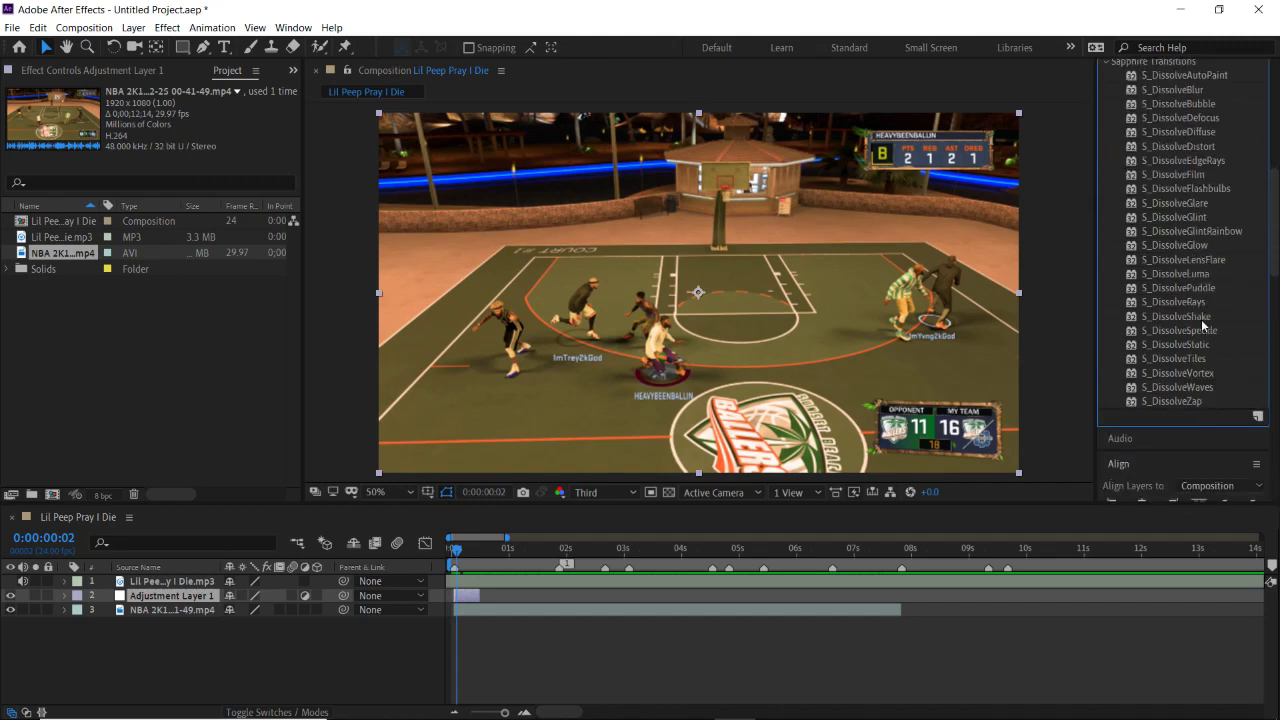
pyautogui.moveTo(1188, 316); pyautogui.dragTo(505, 597)
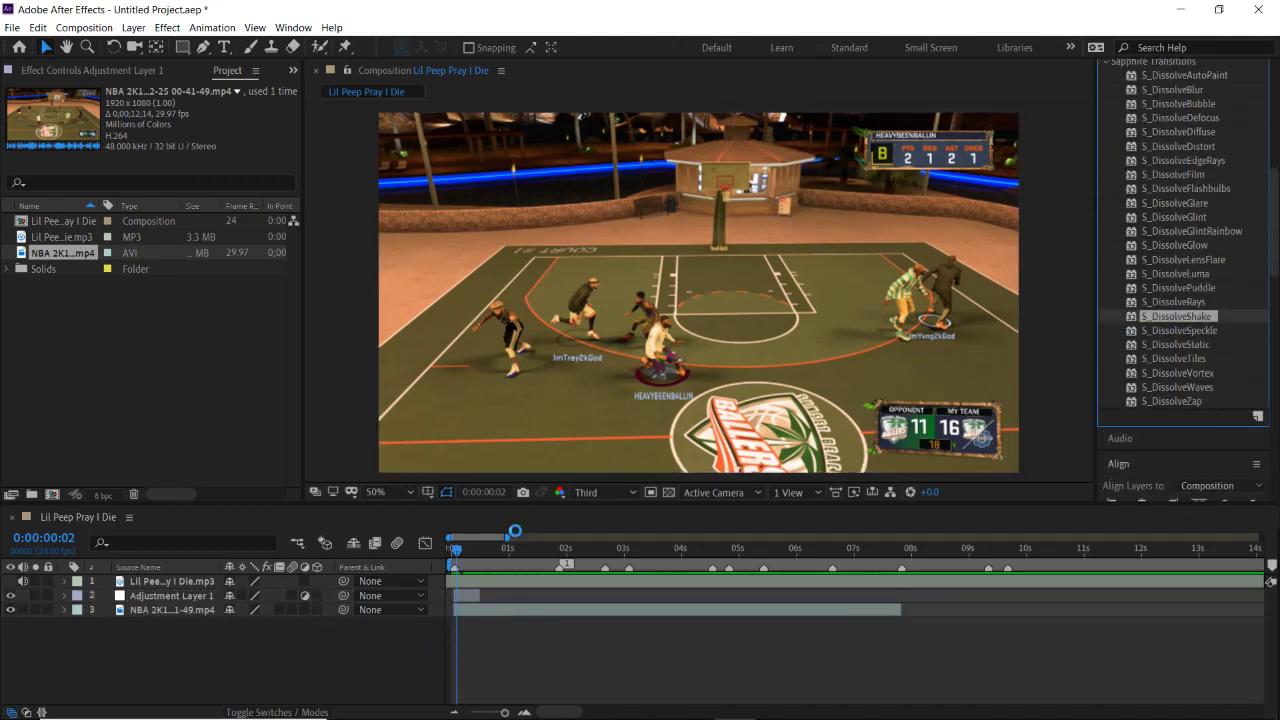
# Load the SHakey preset into the S_DissolveShake effect with the current time at 0:00:00:01
pyautogui.click(453, 551)
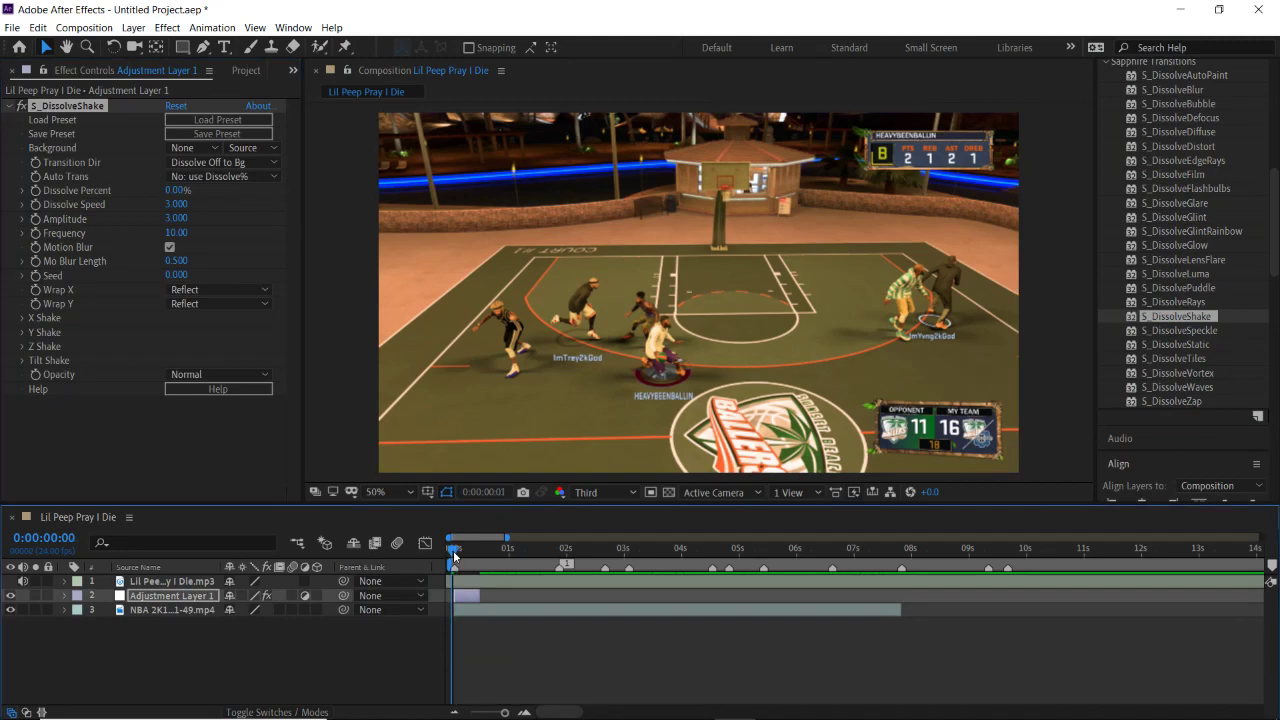
pyautogui.click(249, 120)
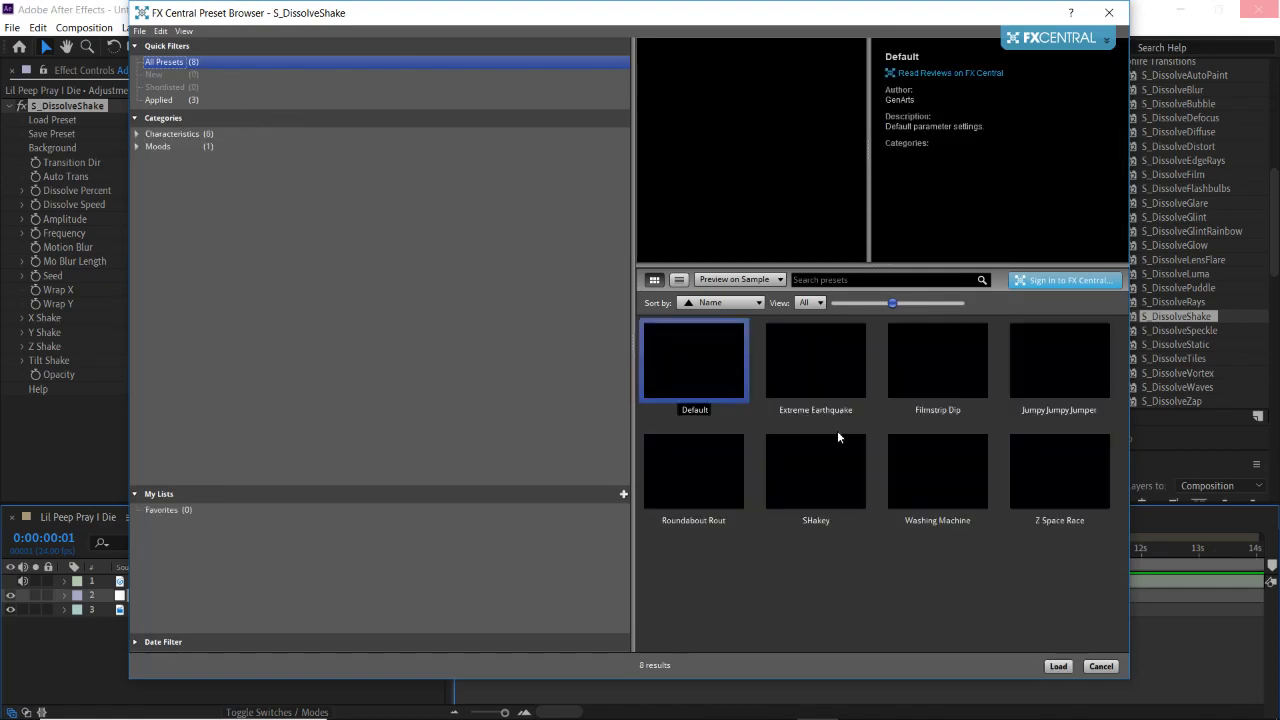
pyautogui.click(837, 445)
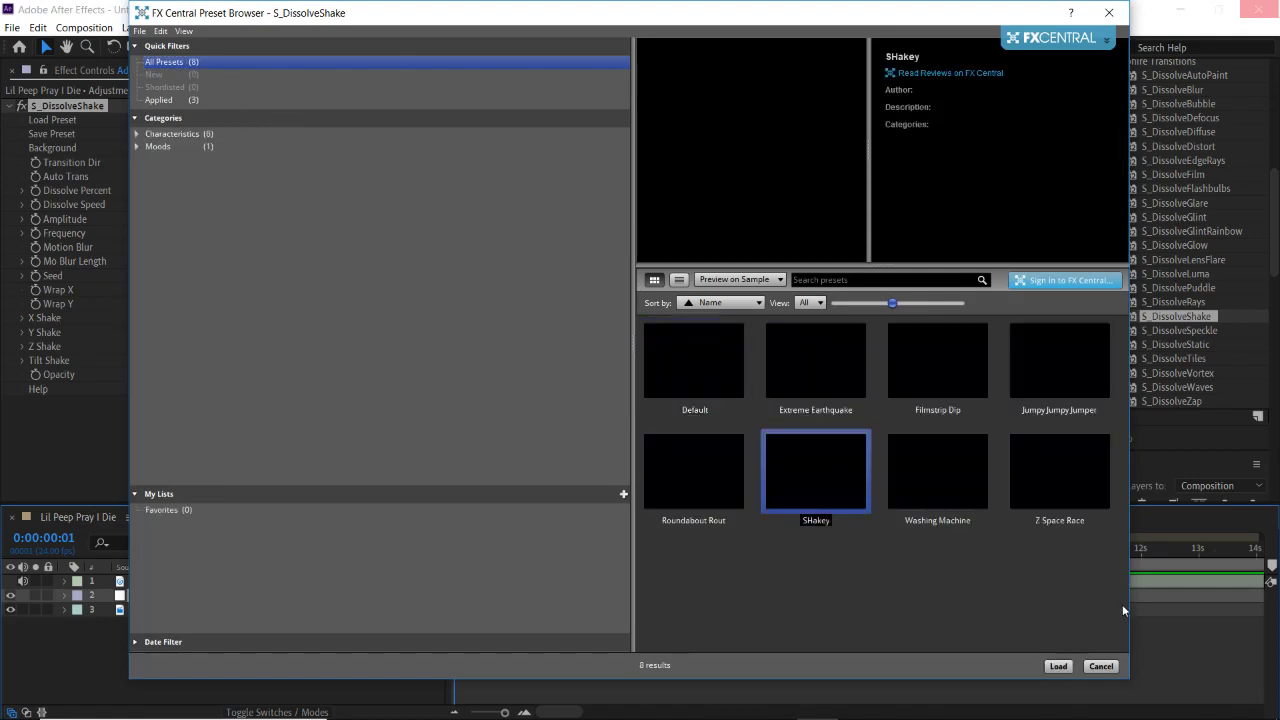
pyautogui.click(1058, 666)
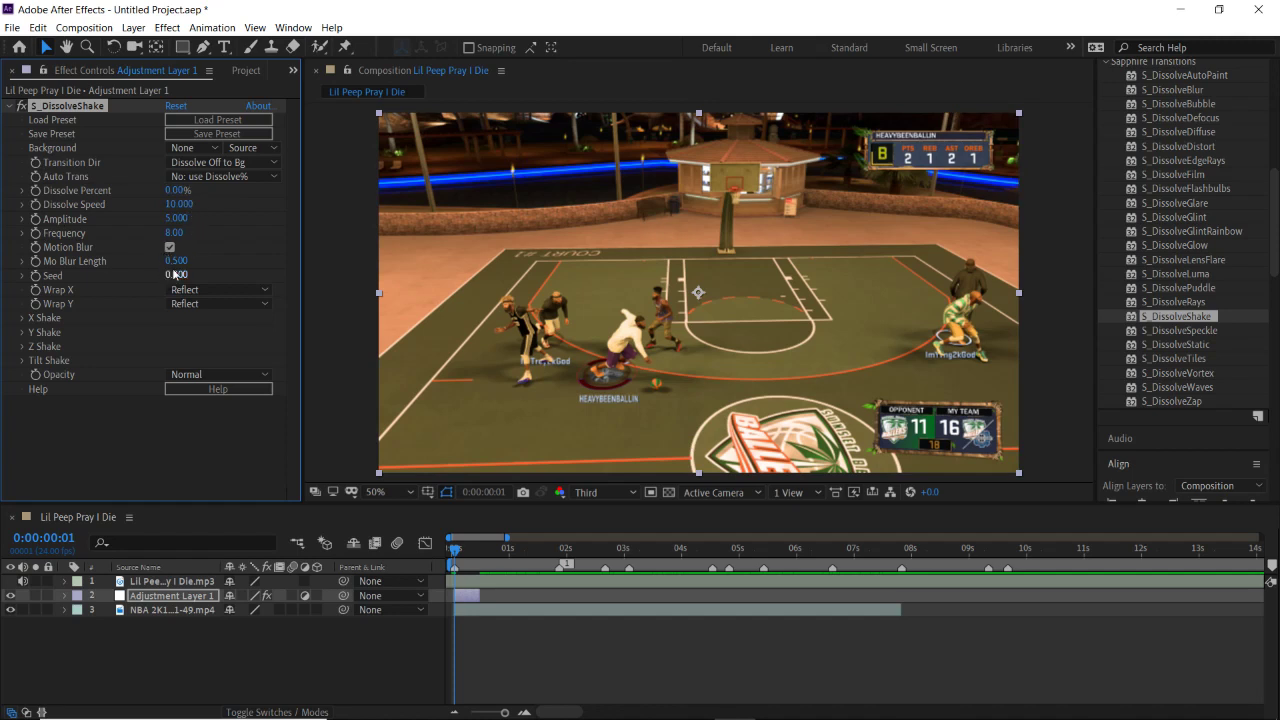
# Examine the X Shake, Y Shake and Z Shake parameters of the loaded preset
pyautogui.click(22, 318)
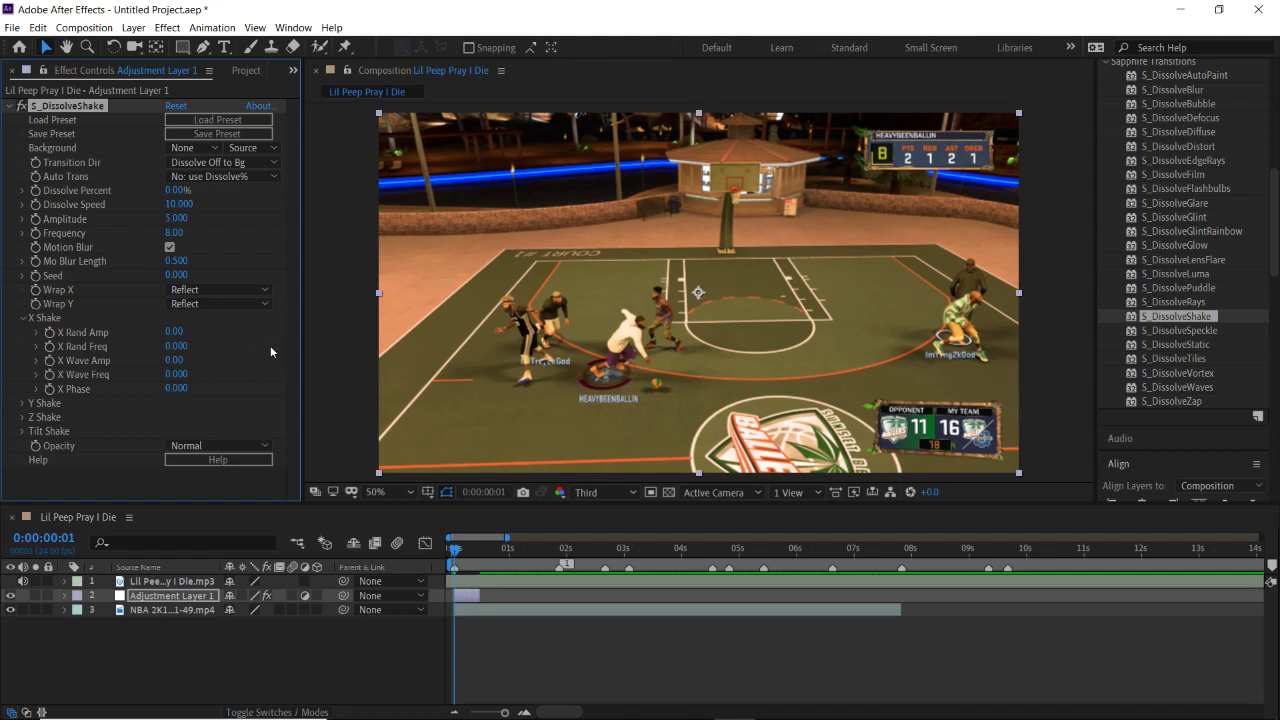
pyautogui.click(22, 403)
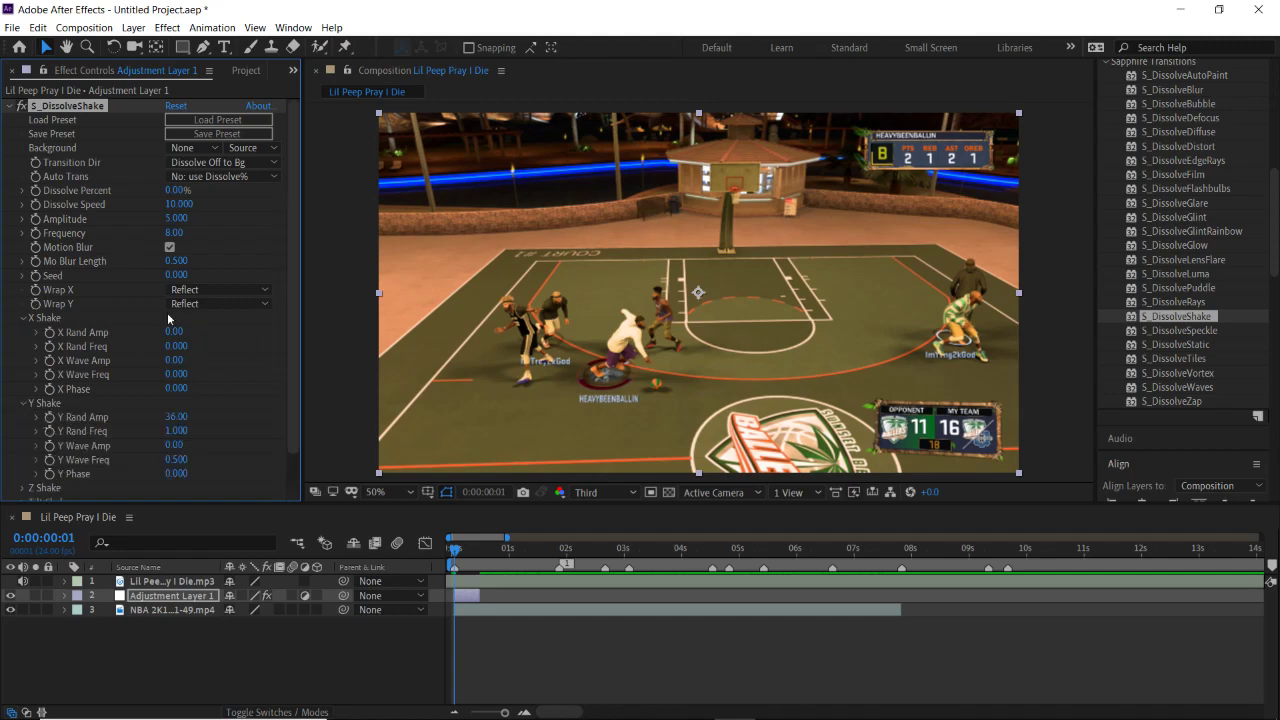
pyautogui.scroll(-1, 225, 410)
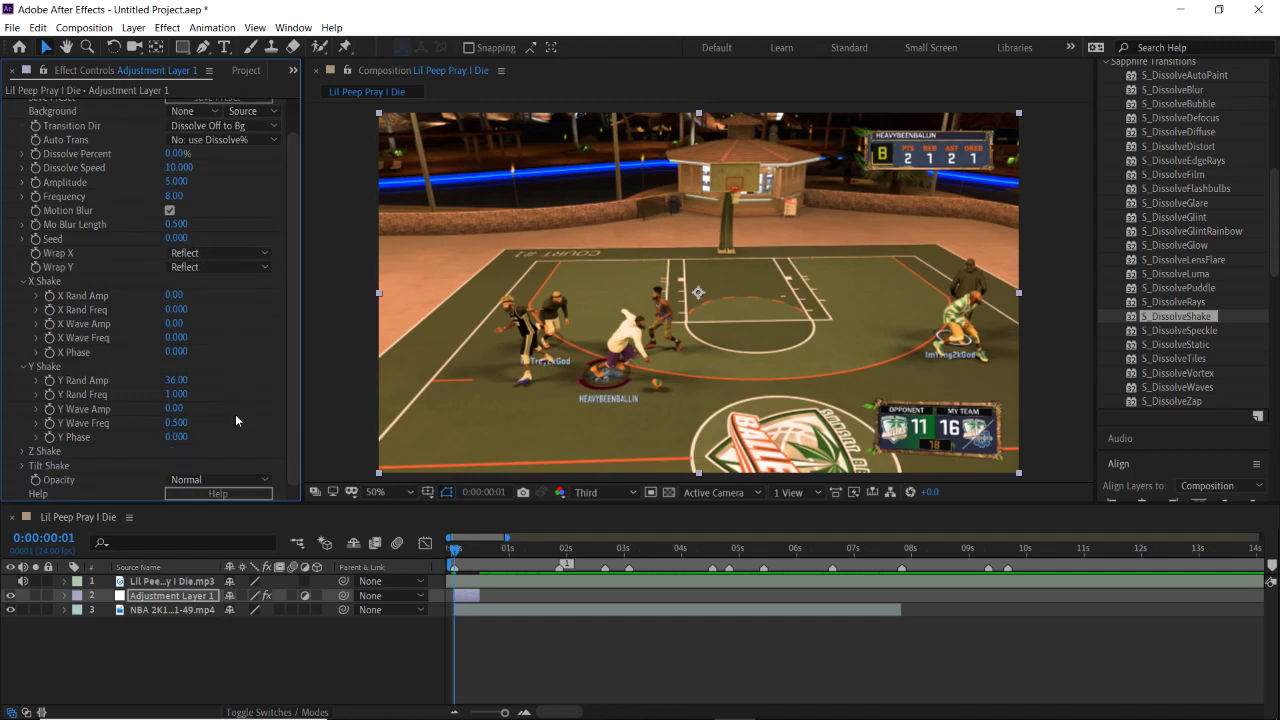
pyautogui.click(21, 452)
pyautogui.scroll(-2, 166, 374)
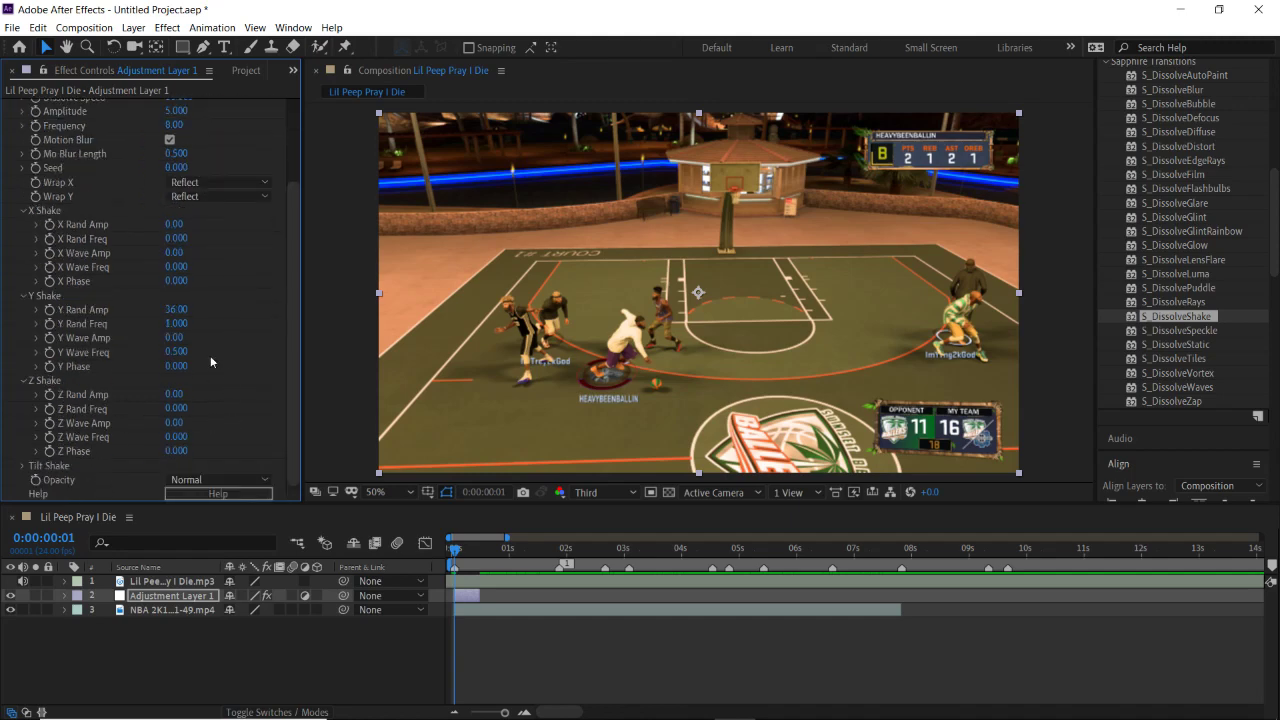
pyautogui.click(23, 381)
pyautogui.click(22, 369)
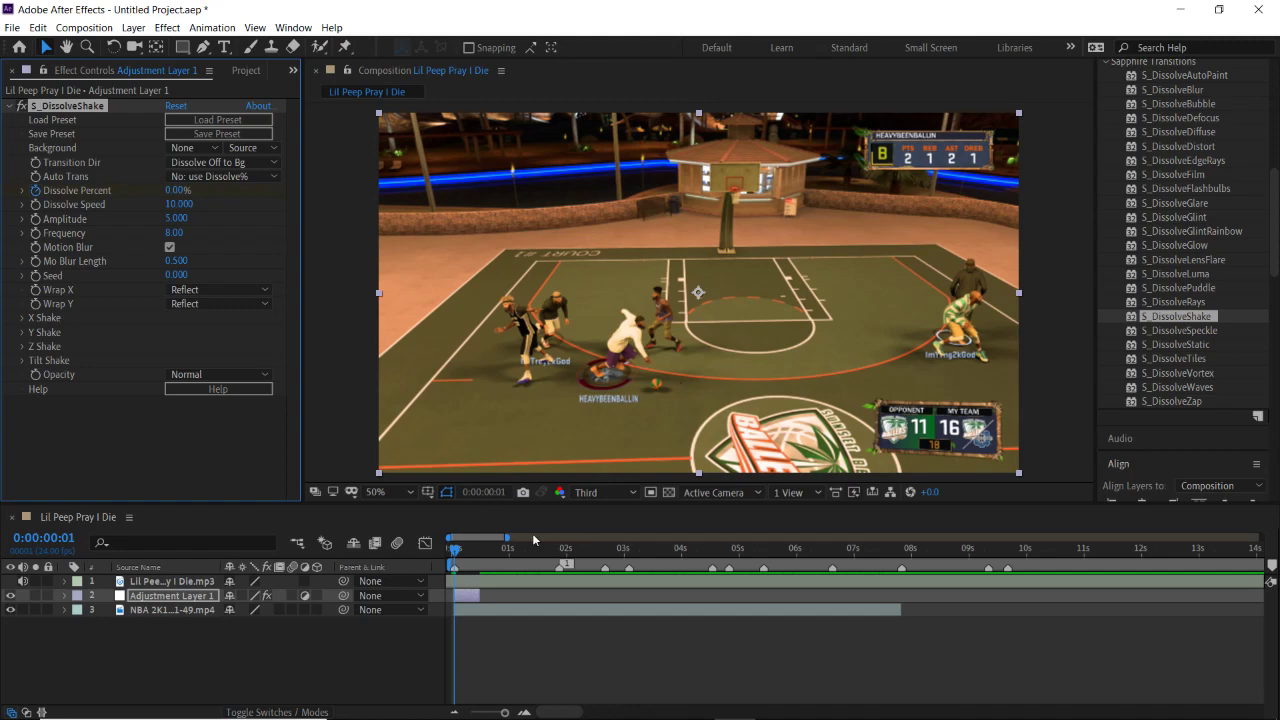
# Keyframe the S_DissolveShake effect's Dissolve Percent to 15% at 0:00:00:12
pyautogui.moveTo(470, 551); pyautogui.dragTo(481, 561)
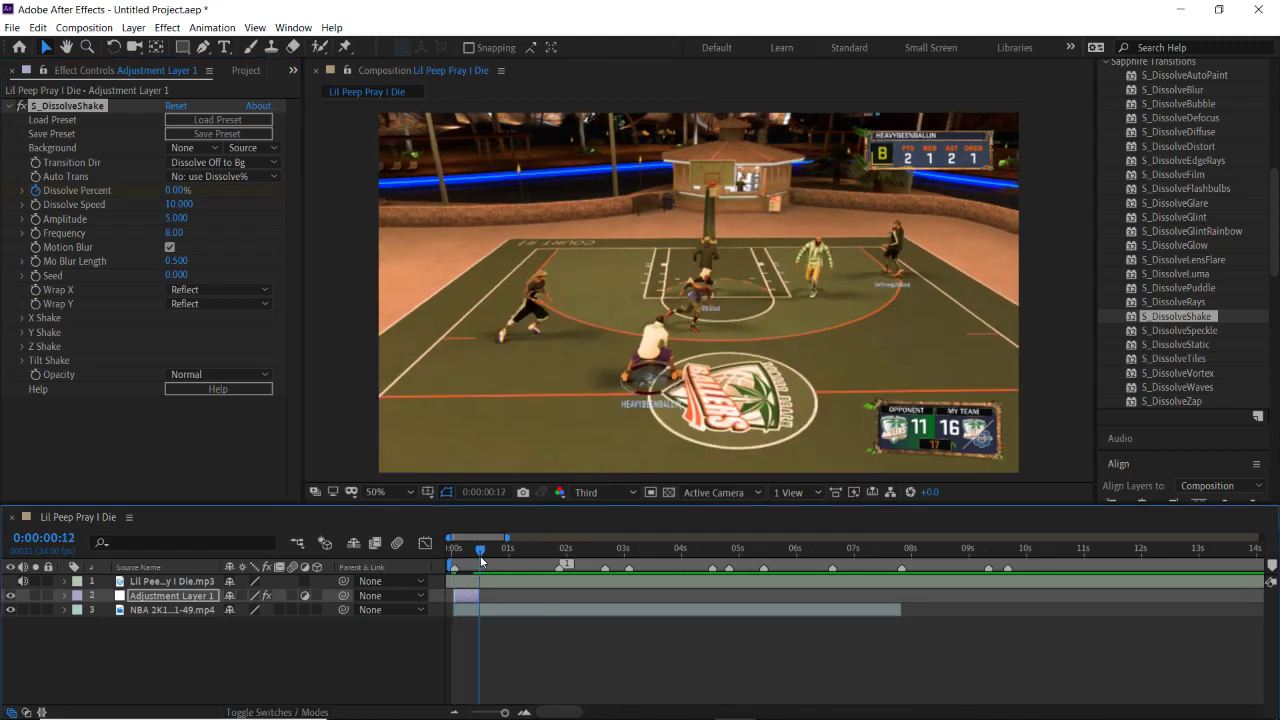
pyautogui.click(177, 190)
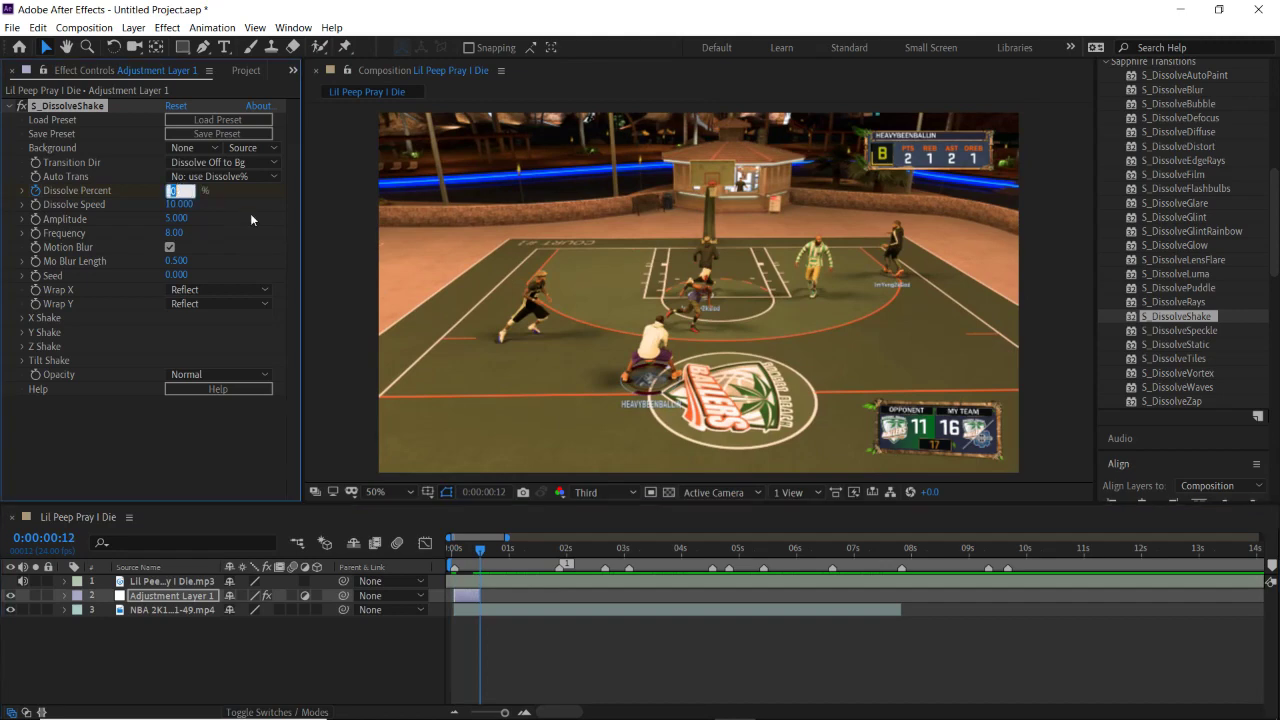
pyautogui.write('15')
pyautogui.press('Return')
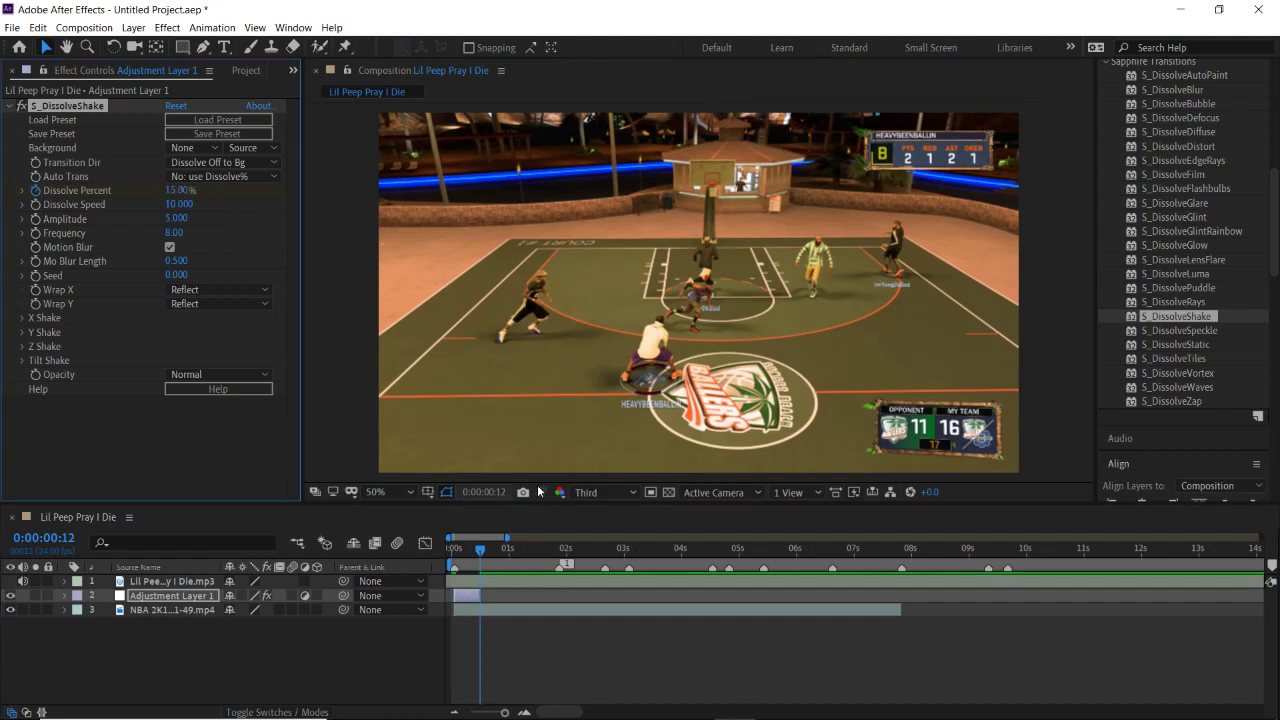
# Preview the shake from the start of the composition, and duplicate the shake adjustment layer eight times
pyautogui.moveTo(480, 552); pyautogui.dragTo(450, 558)
pyautogui.press('space')
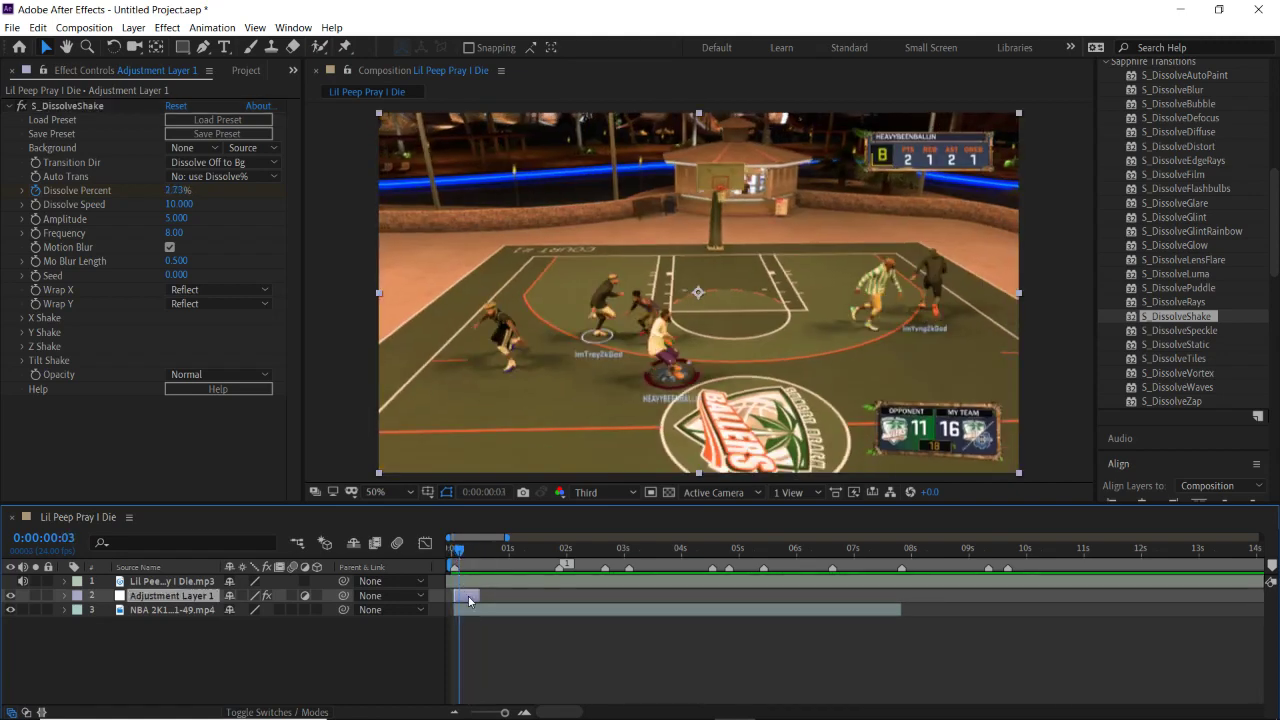
pyautogui.hotkey('ctrl', 'd')
pyautogui.hotkey('ctrl', 'd')
pyautogui.hotkey('ctrl', 'd')
pyautogui.hotkey('ctrl', 'd')
pyautogui.hotkey('ctrl', 'd')
pyautogui.hotkey('ctrl', 'd')
pyautogui.hotkey('ctrl', 'd')
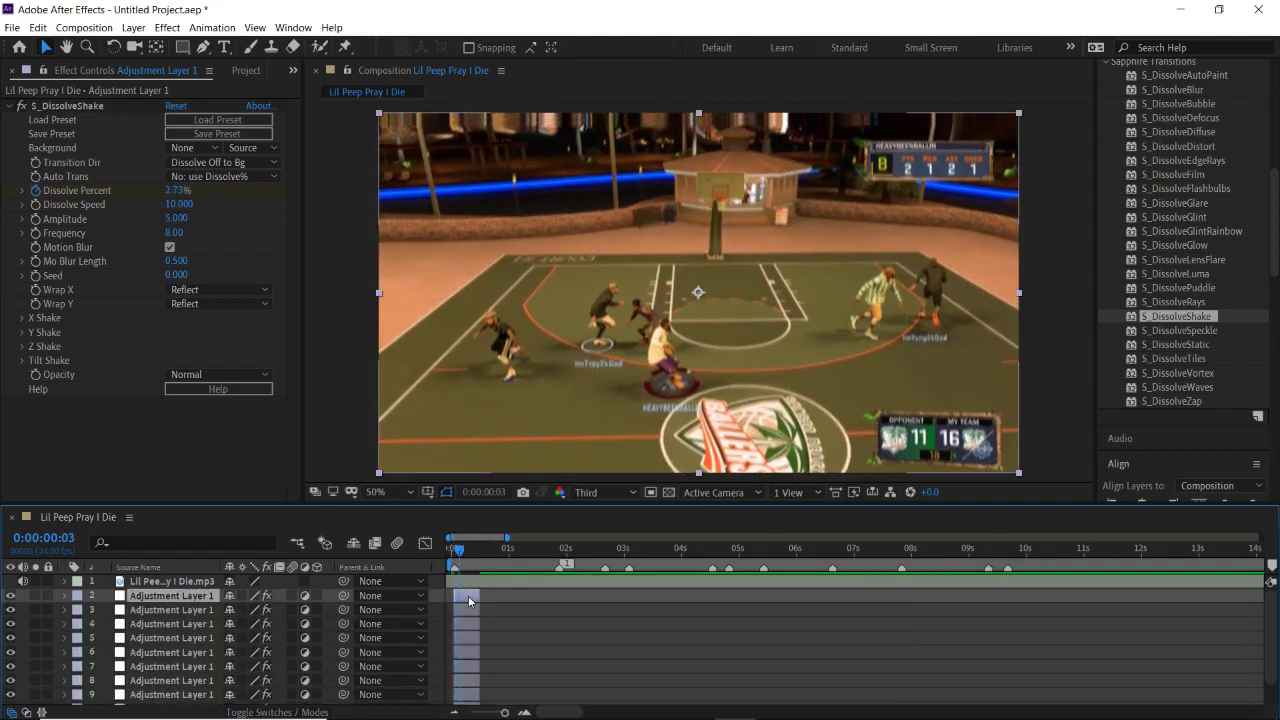
# Move the topmost adjustment layer onto the beat marker at 0:00:07:20 and the next copy to start at 0:00:06:13
pyautogui.scroll(-1, 754, 596)
pyautogui.click(902, 548)
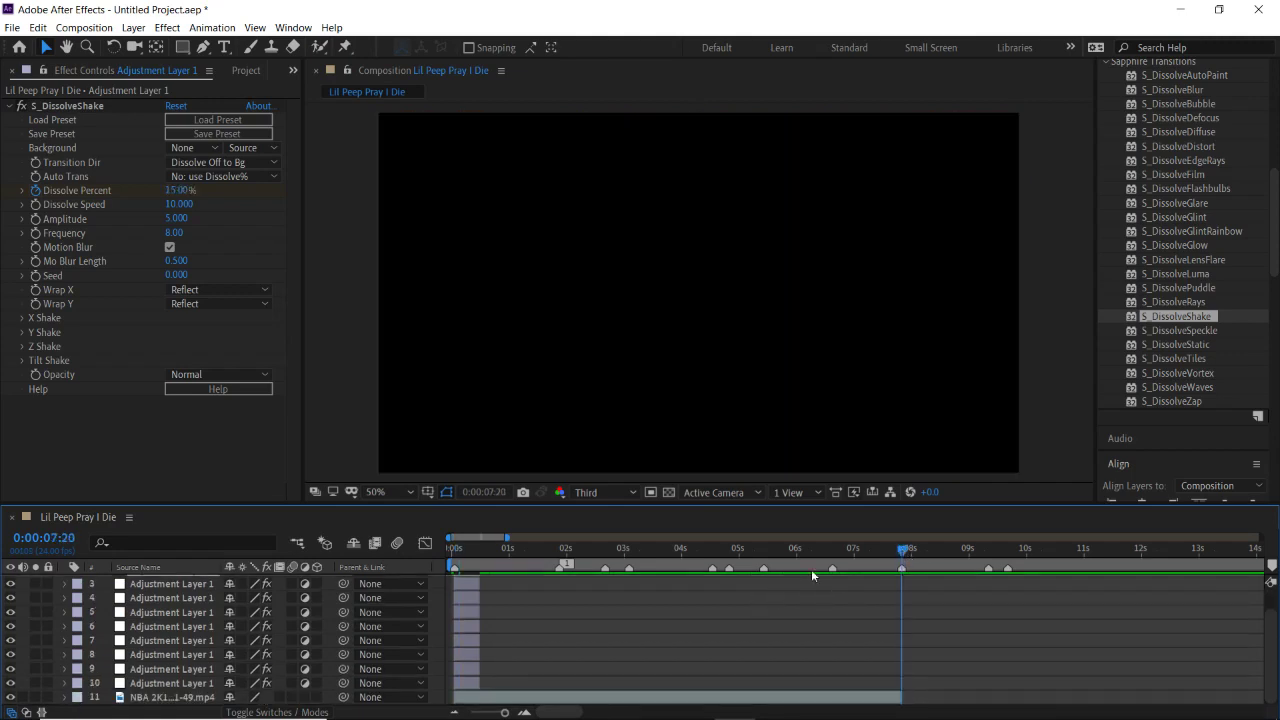
pyautogui.scroll(1, 485, 605)
pyautogui.moveTo(472, 596); pyautogui.dragTo(908, 597)
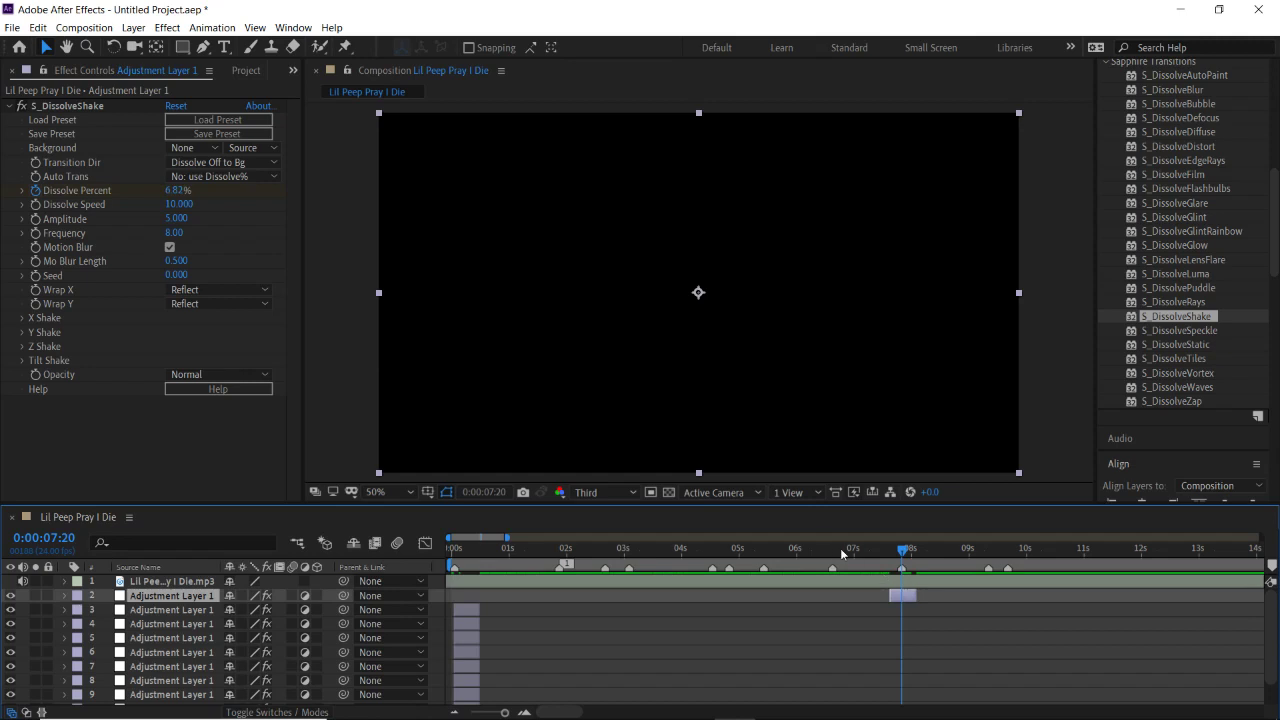
pyautogui.moveTo(837, 548); pyautogui.dragTo(828, 547)
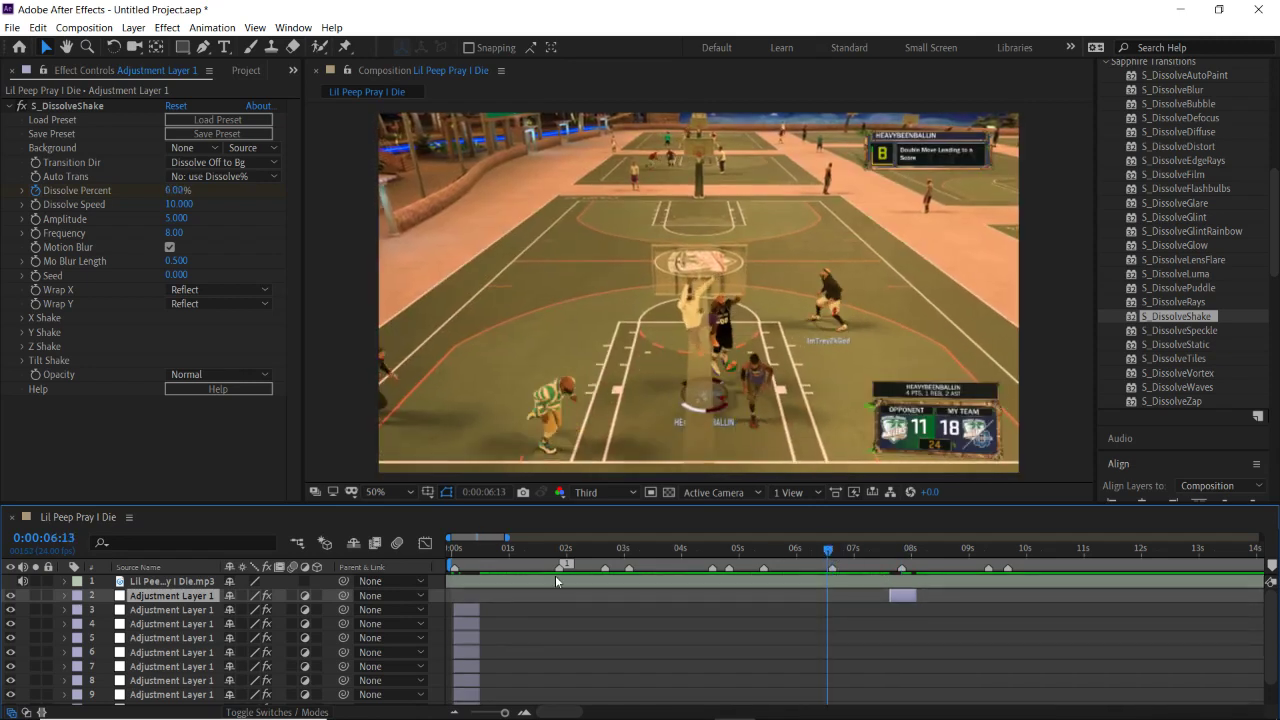
pyautogui.moveTo(470, 610); pyautogui.dragTo(844, 595)
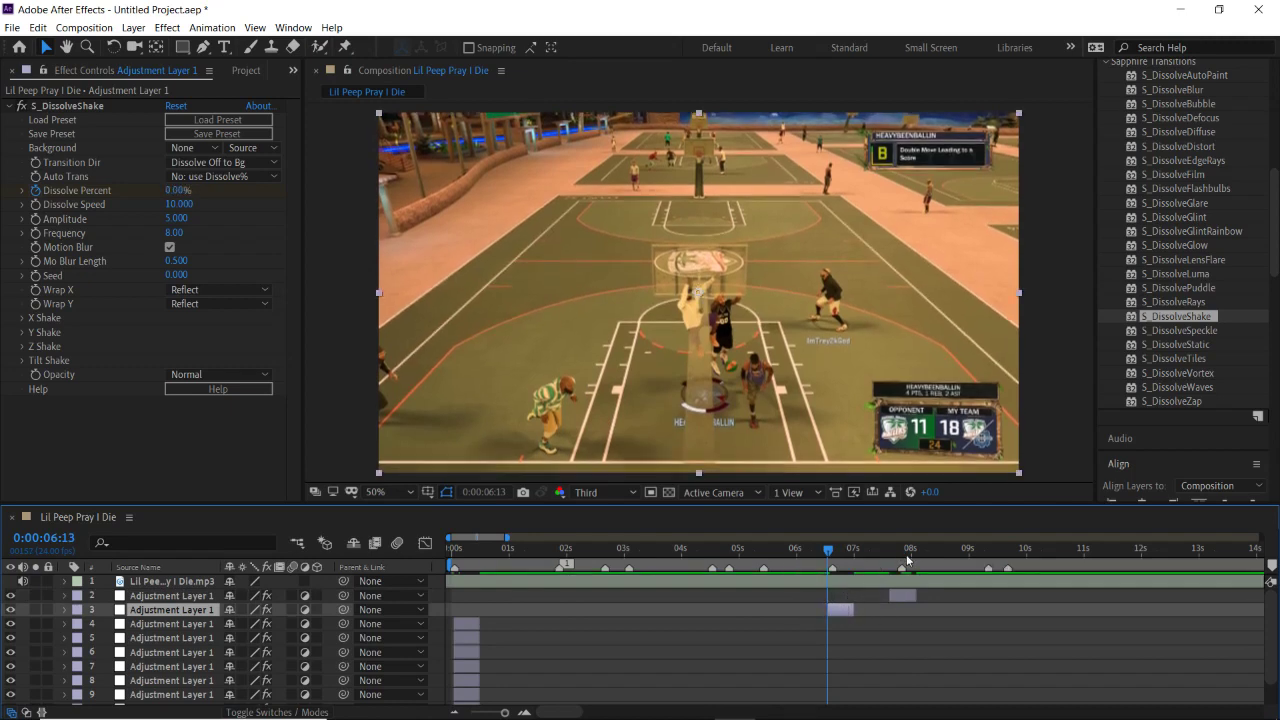
# Move the third adjustment layer copy to start at 0:00:05:09, just before its beat marker
pyautogui.moveTo(905, 553); pyautogui.dragTo(830, 553)
pyautogui.click(524, 712)
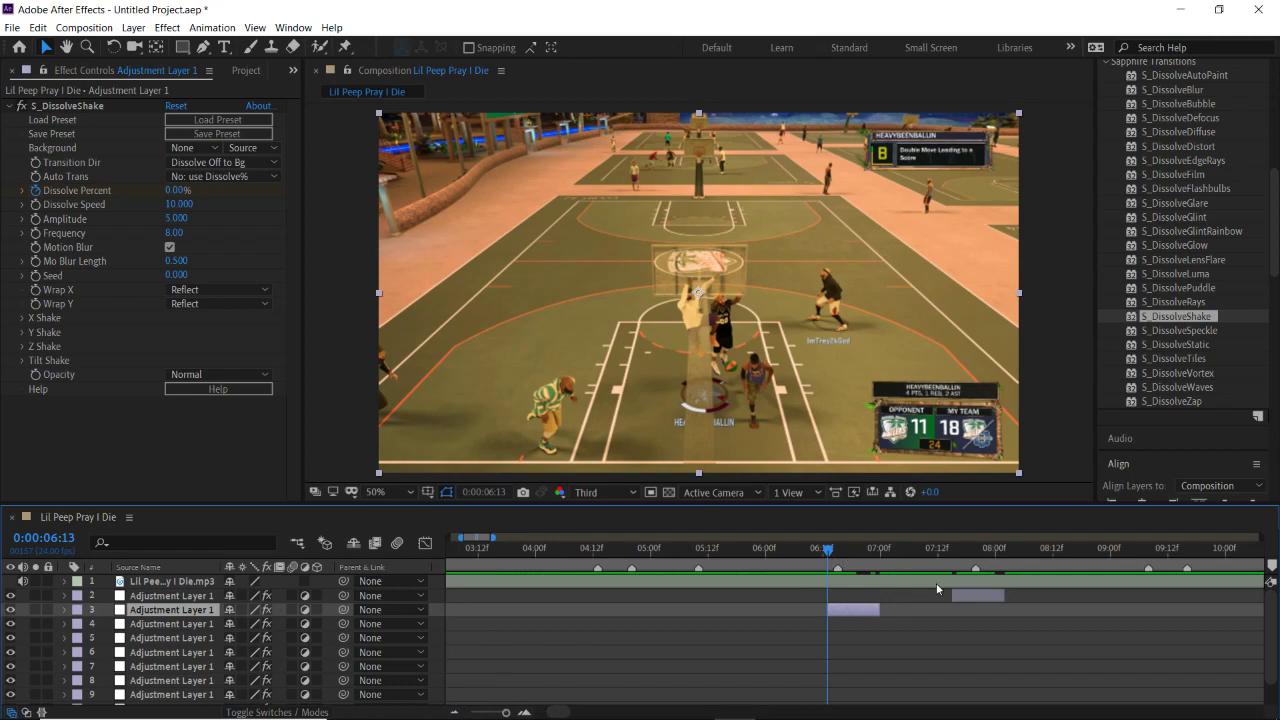
pyautogui.moveTo(565, 712); pyautogui.dragTo(552, 712)
pyautogui.moveTo(1078, 548); pyautogui.dragTo(1070, 548)
pyautogui.moveTo(490, 625); pyautogui.dragTo(1102, 636)
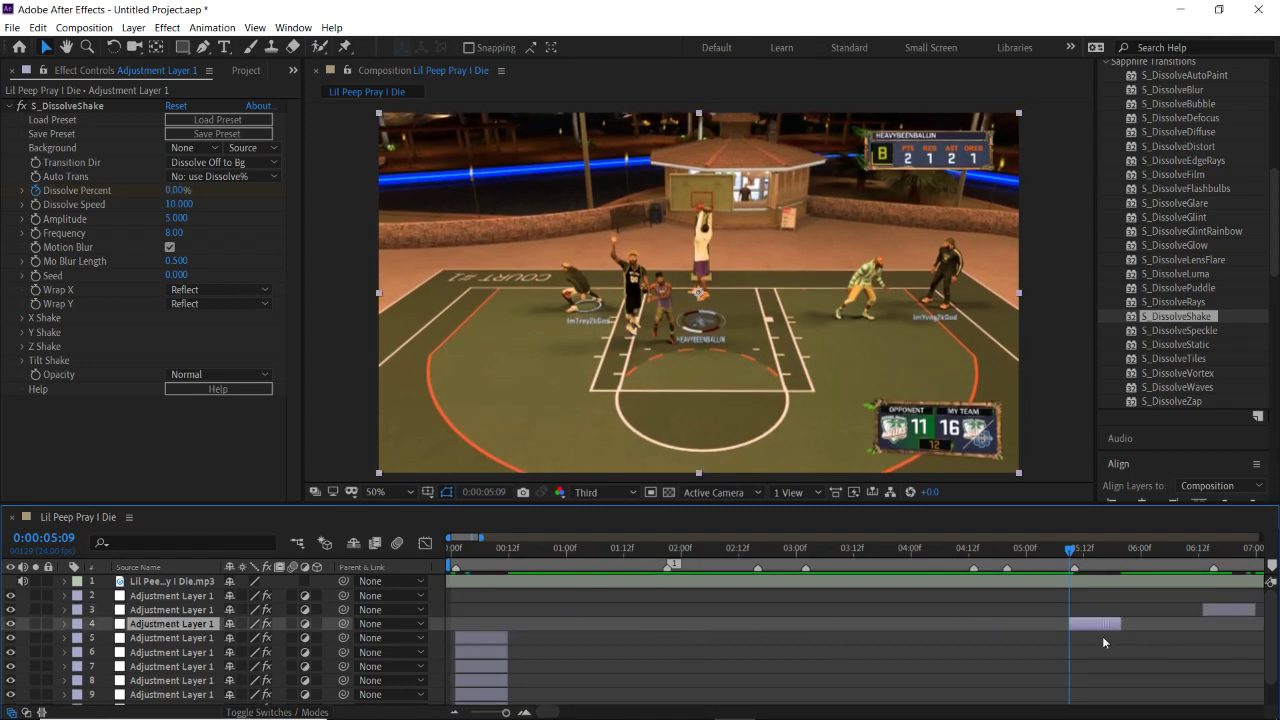
# Move the fourth adjustment layer copy to start at the 0:00:04:13 beat marker and preview the shake there
pyautogui.click(1008, 548)
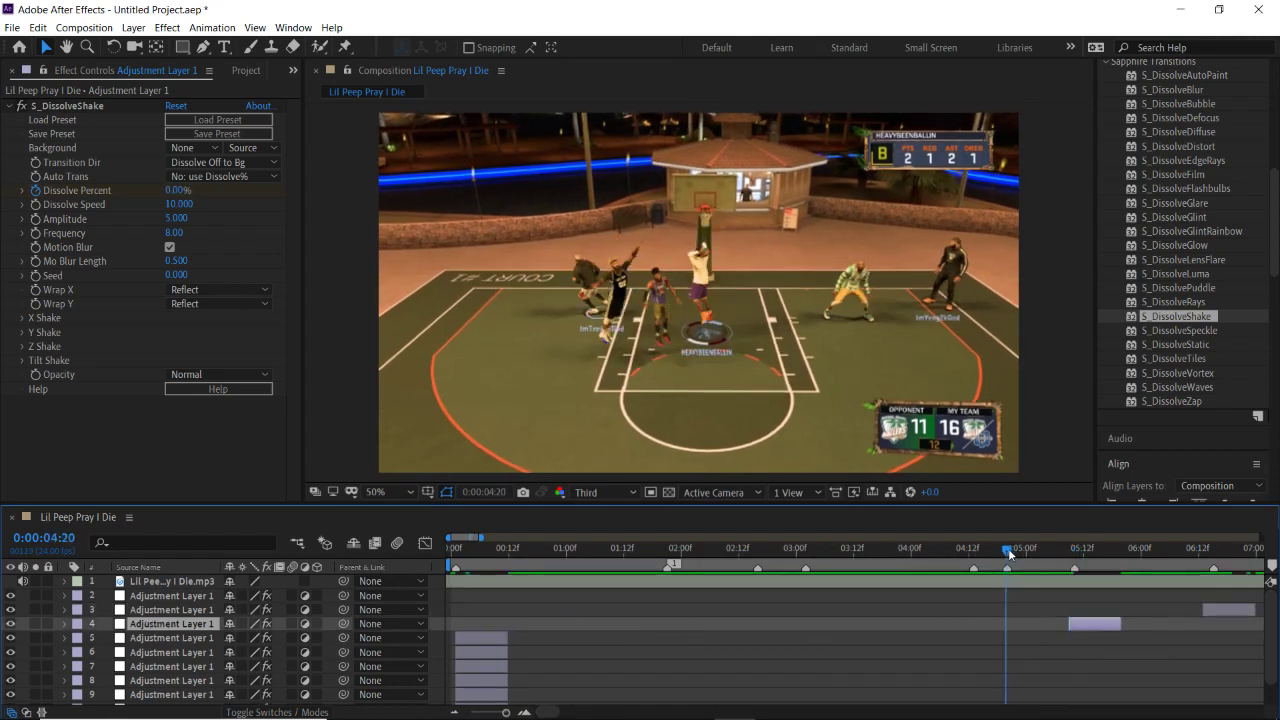
pyautogui.moveTo(474, 644); pyautogui.dragTo(1030, 630)
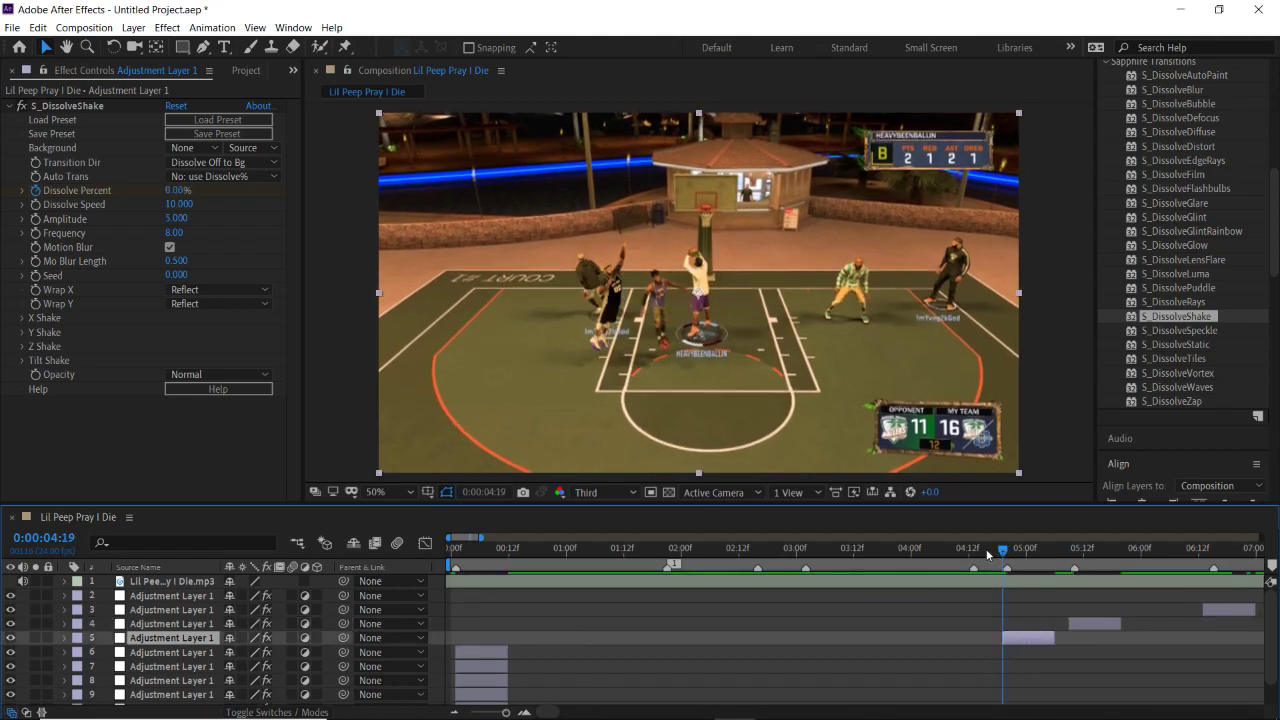
pyautogui.moveTo(990, 553); pyautogui.dragTo(975, 555)
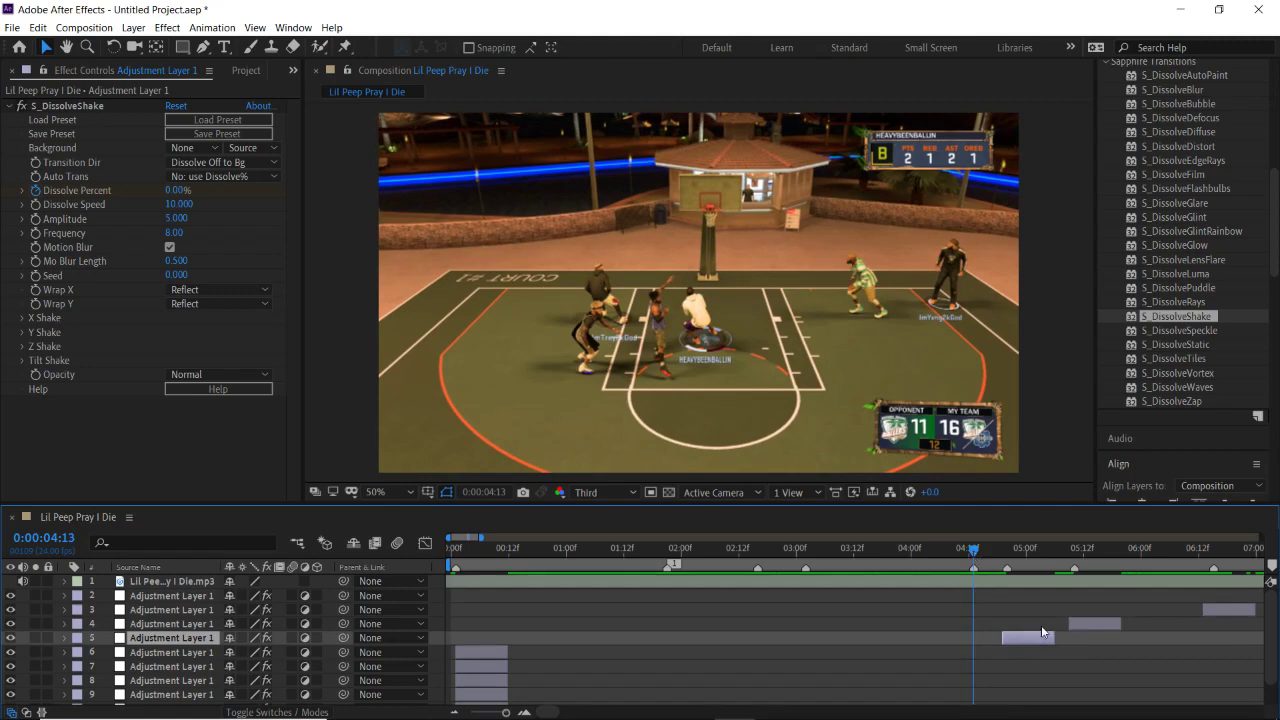
pyautogui.moveTo(1024, 636); pyautogui.dragTo(996, 641)
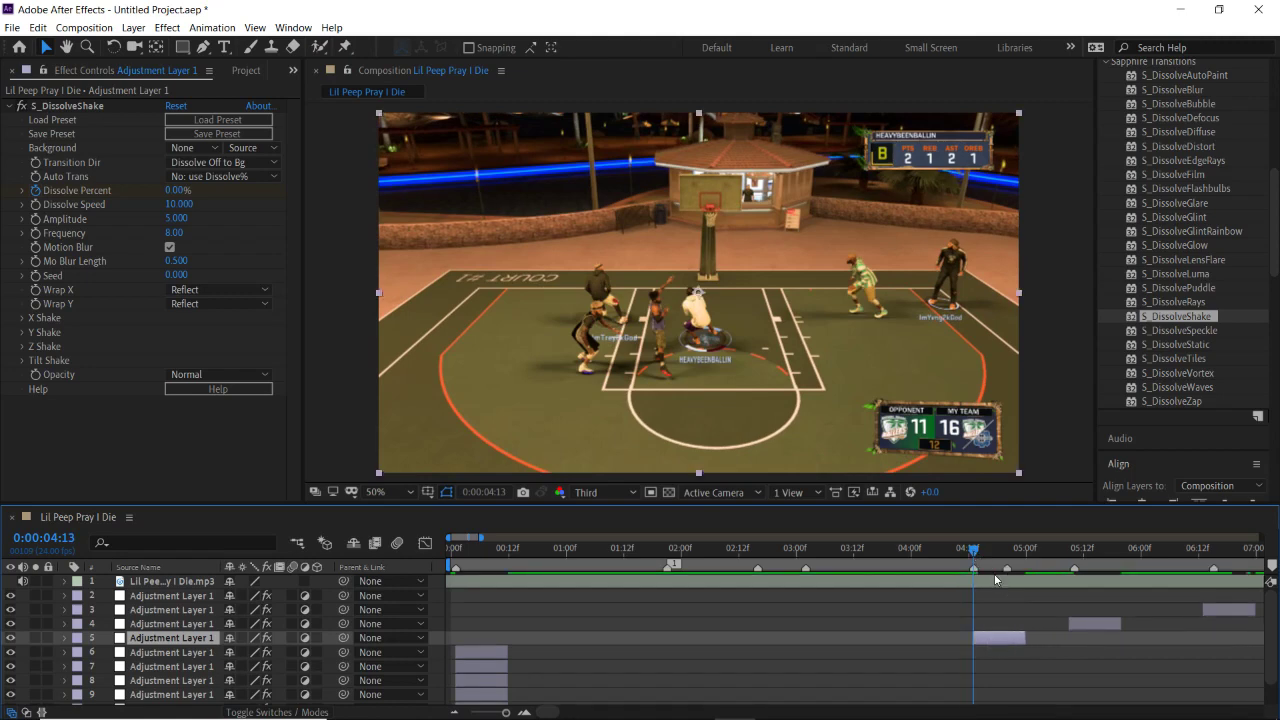
pyautogui.press('space')
pyautogui.press('space')
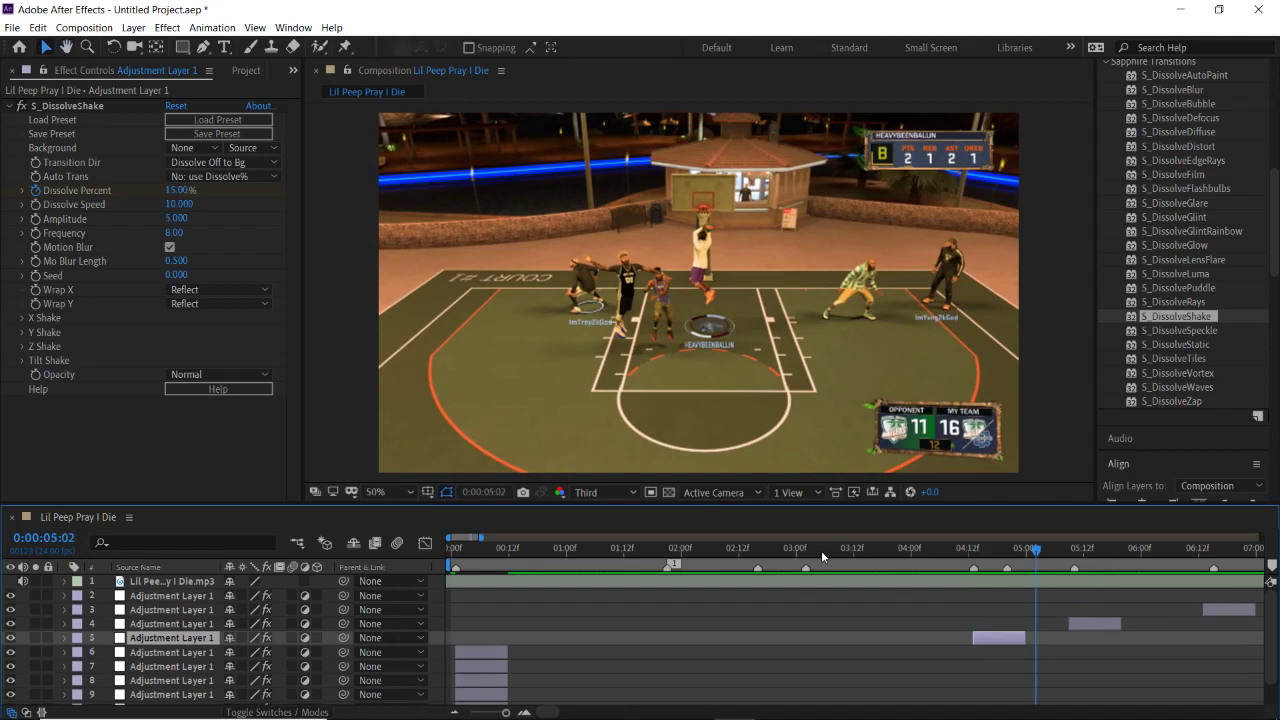
# Place the next three adjustment layer copies at the beat markers just after 0:00:03:00, near 0:00:02:15 and near 0:00:01:20
pyautogui.moveTo(821, 552); pyautogui.dragTo(806, 553)
pyautogui.moveTo(492, 651); pyautogui.dragTo(841, 650)
pyautogui.click(755, 558)
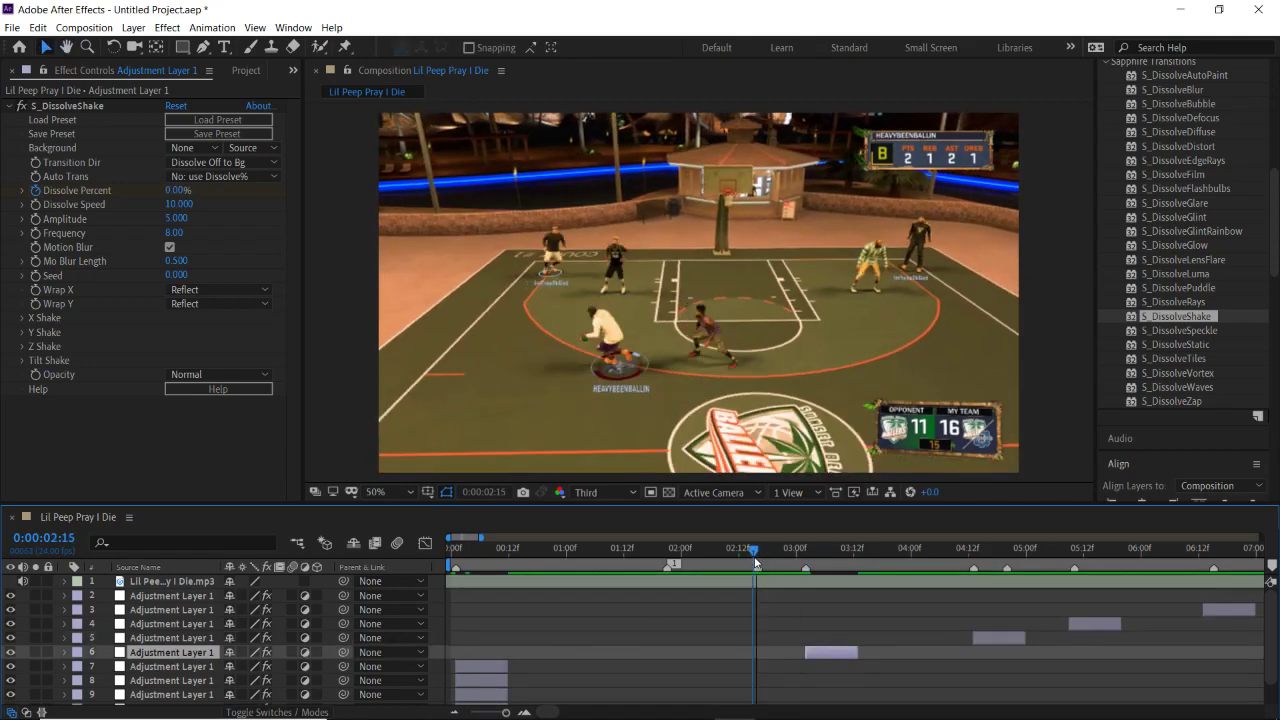
pyautogui.moveTo(500, 671); pyautogui.dragTo(797, 670)
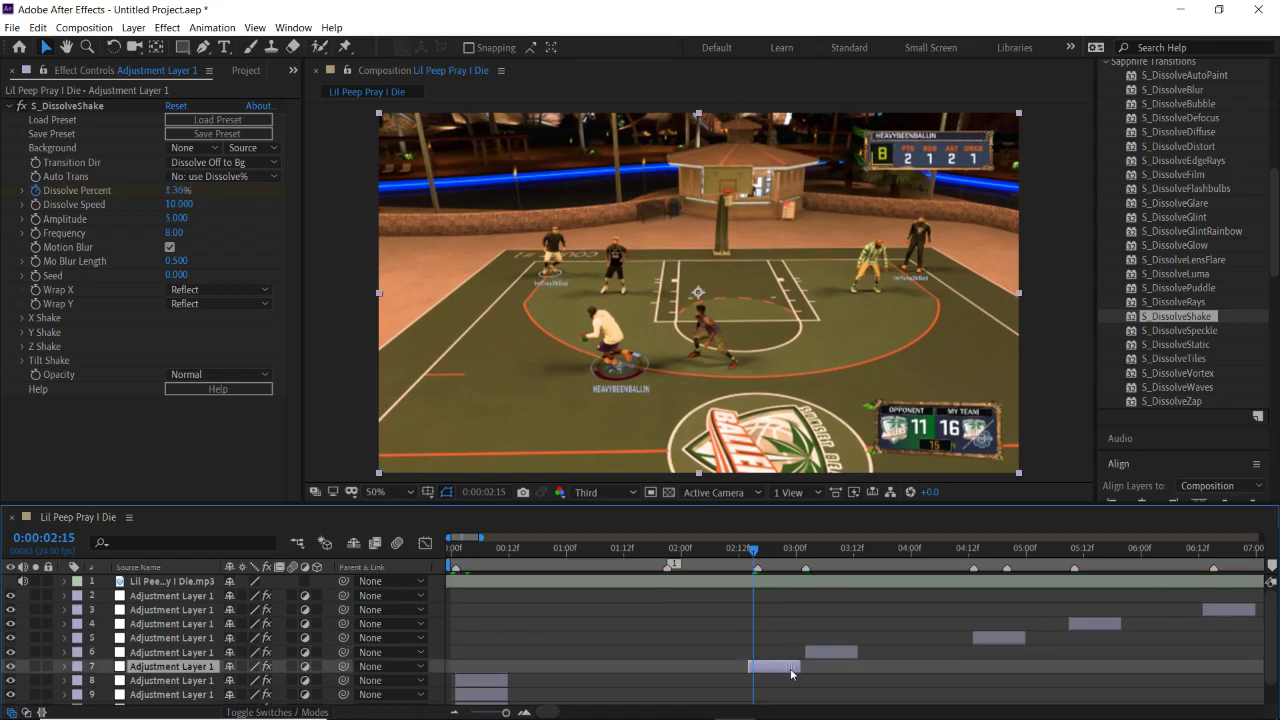
pyautogui.click(663, 549)
pyautogui.moveTo(511, 678); pyautogui.dragTo(696, 680)
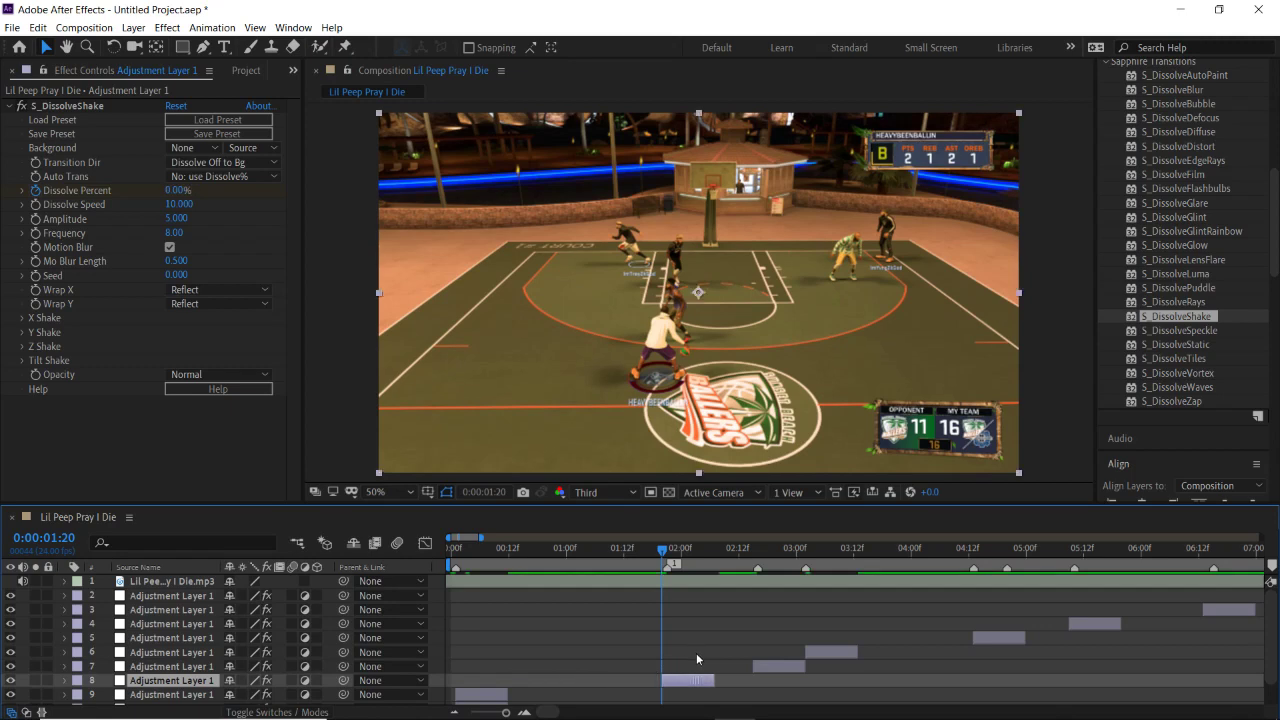
# Delete the surplus adjustment layer copy at 0:00:00:01, leaving one shake layer at the start
pyautogui.click(459, 552)
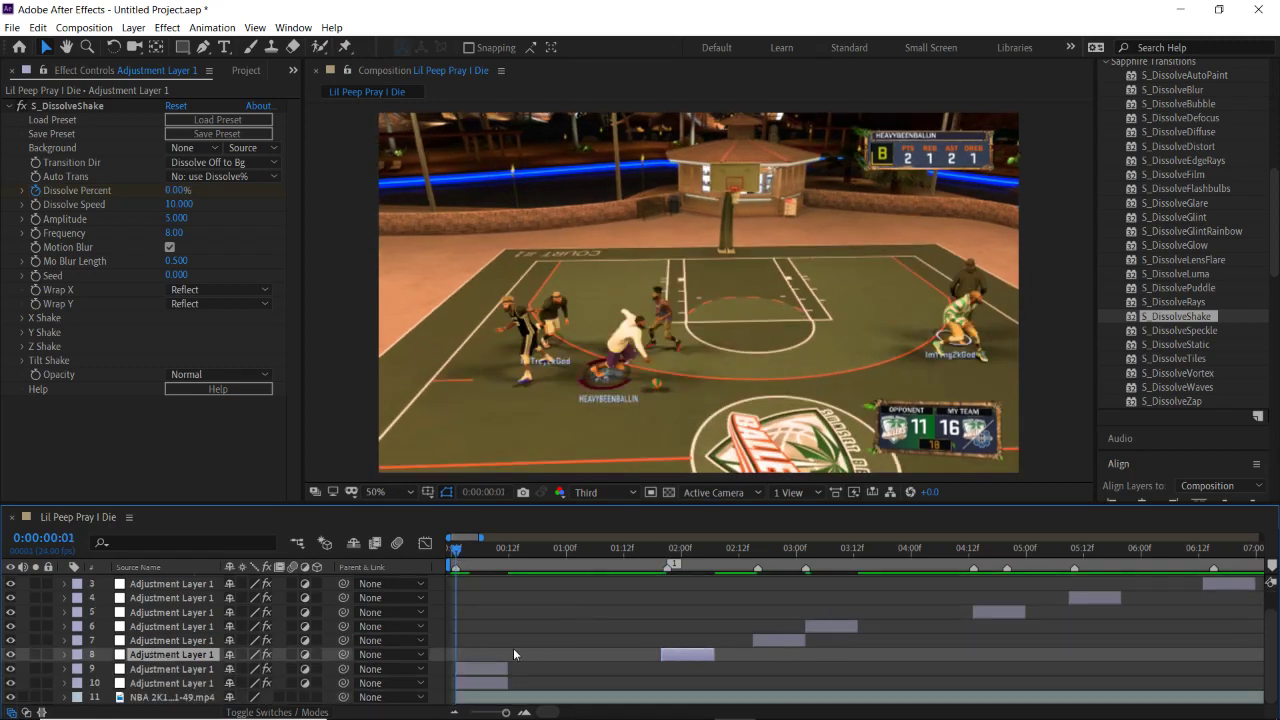
pyautogui.scroll(-2, 513, 648)
pyautogui.click(495, 670)
pyautogui.press('Delete')
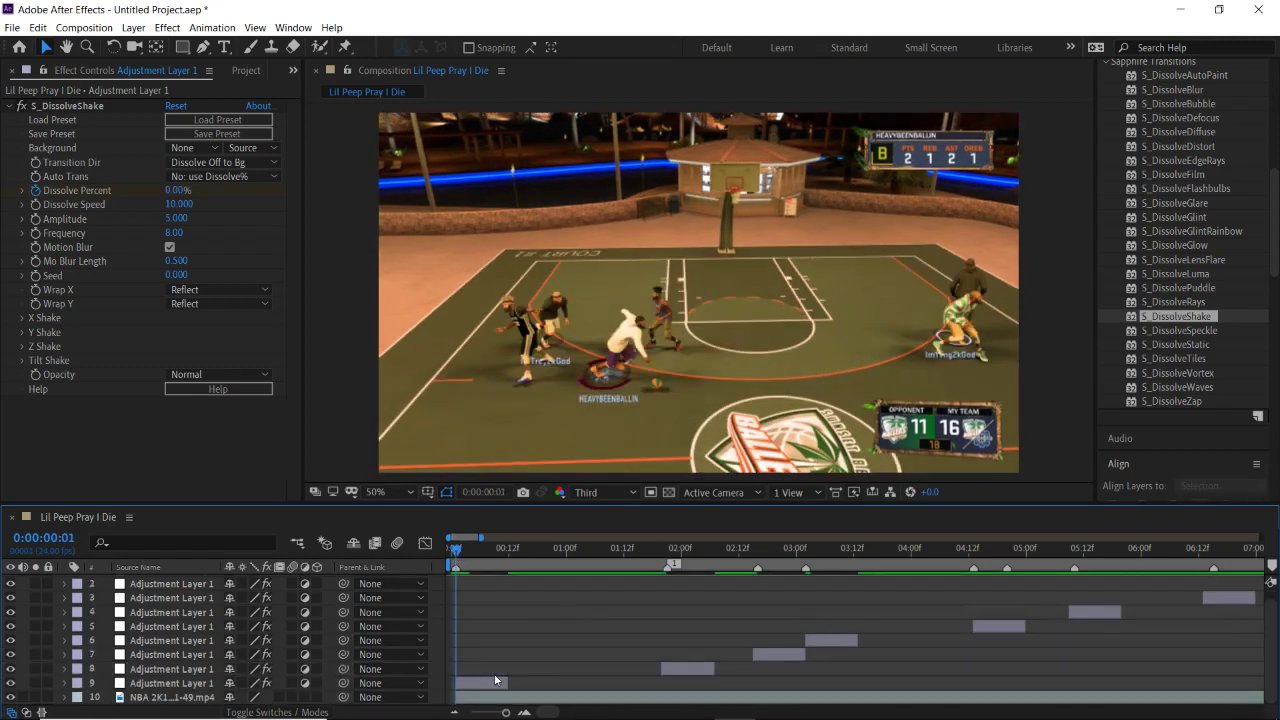
# Play back the whole clip twice from the start to check the shakes against the beat markers
pyautogui.click(455, 714)
pyautogui.click(455, 714)
pyautogui.click(455, 714)
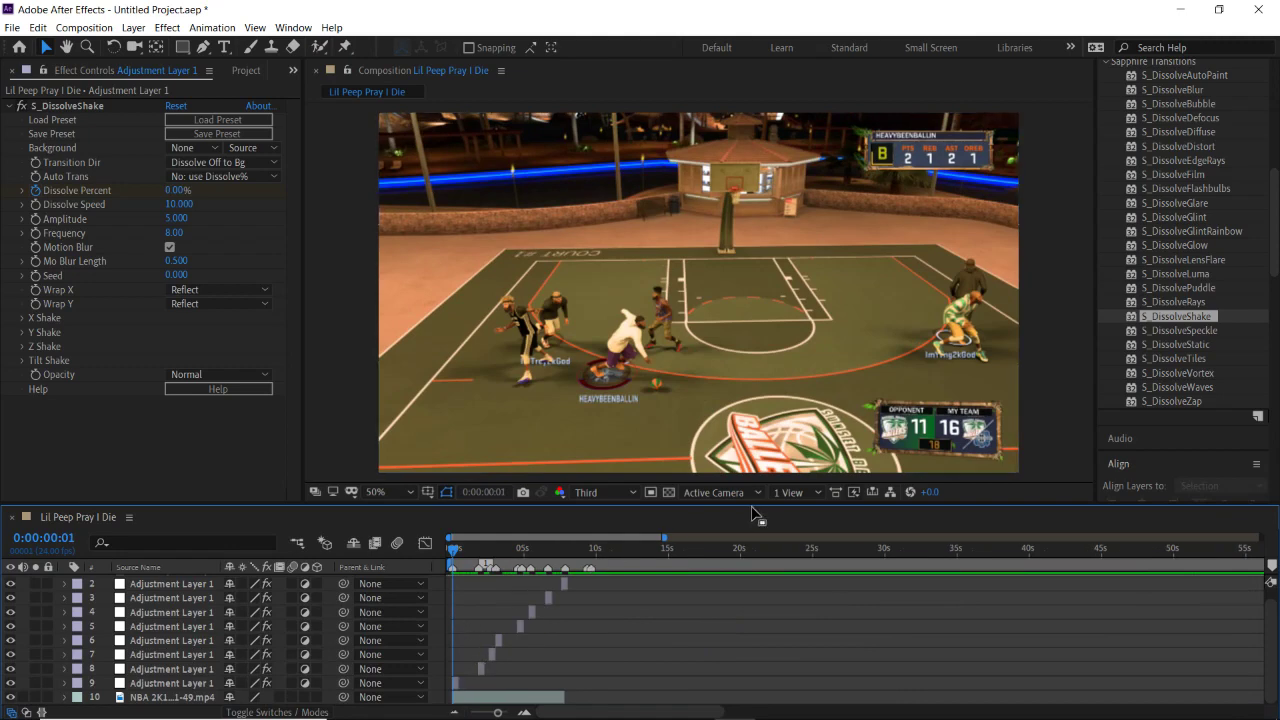
pyautogui.click(524, 712)
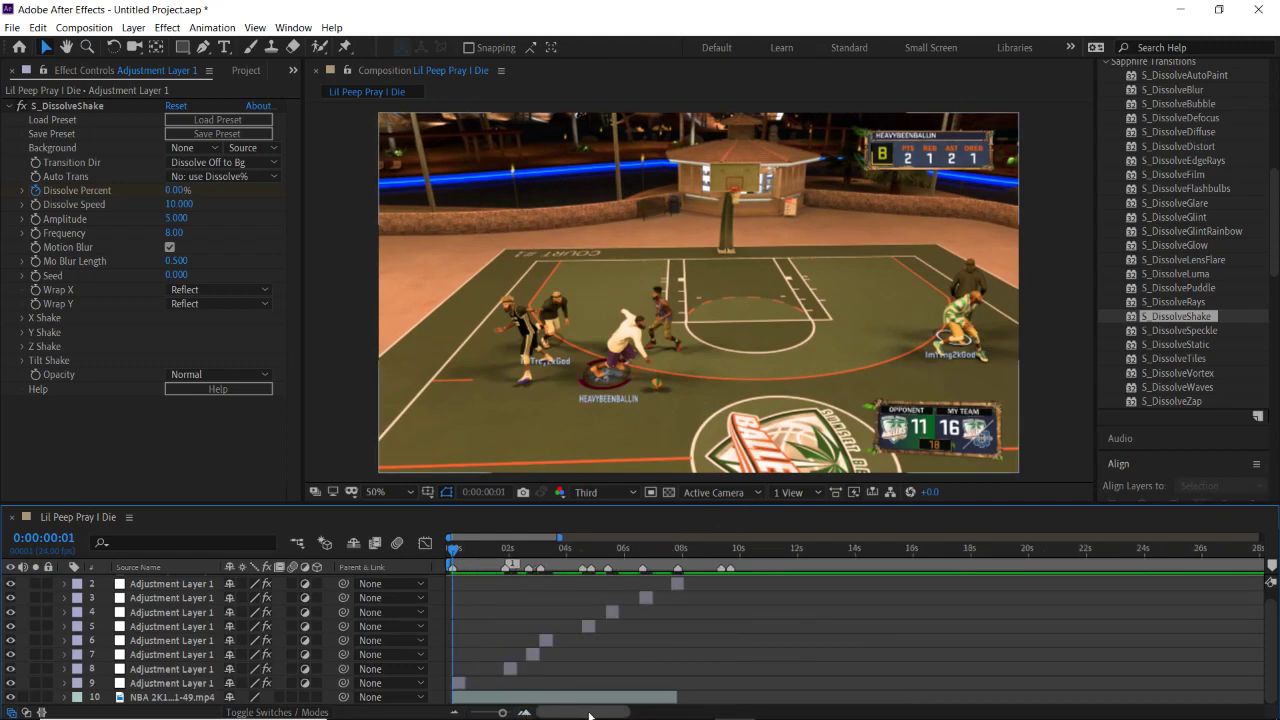
pyautogui.click(524, 712)
pyautogui.press('space')
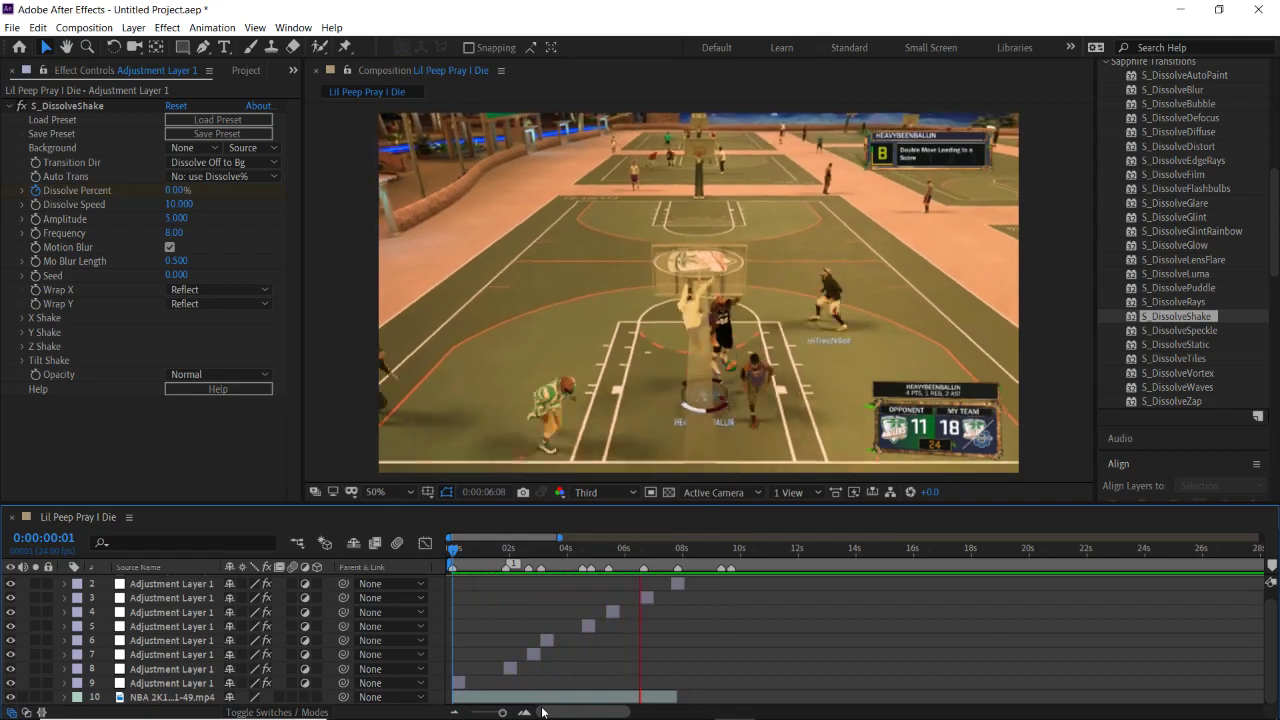
pyautogui.press('space')
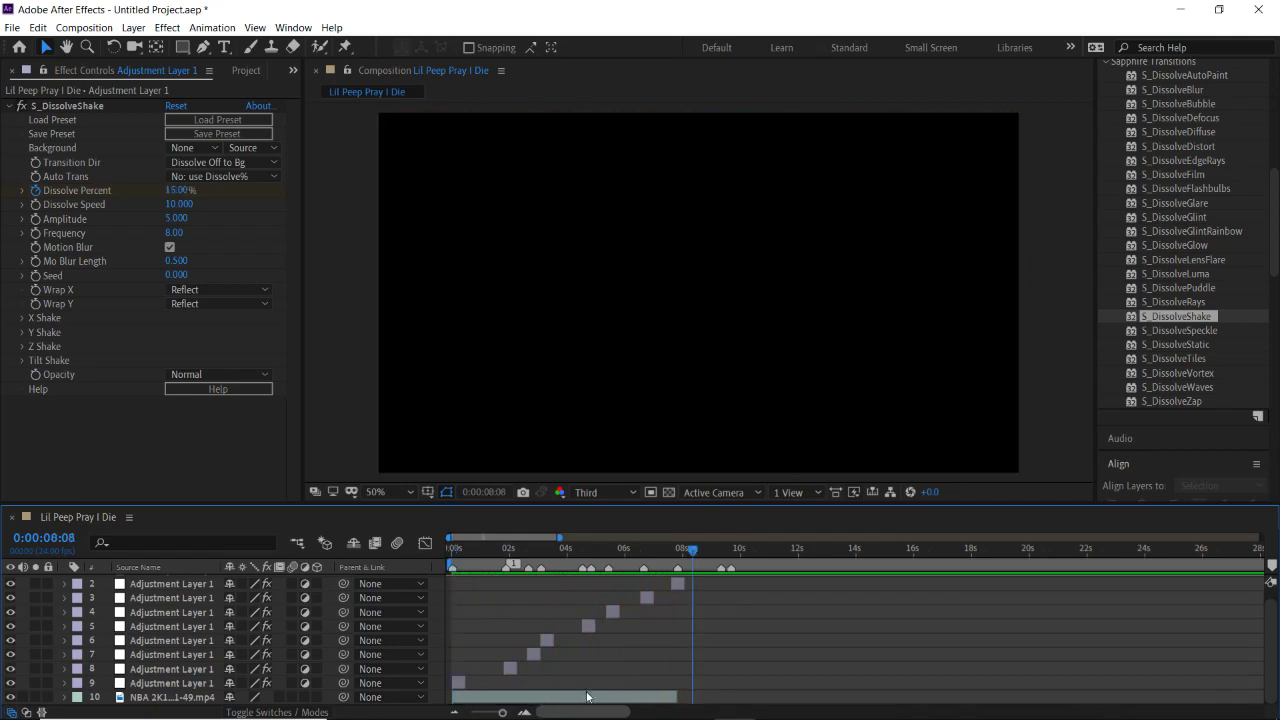
pyautogui.scroll(1, 649, 629)
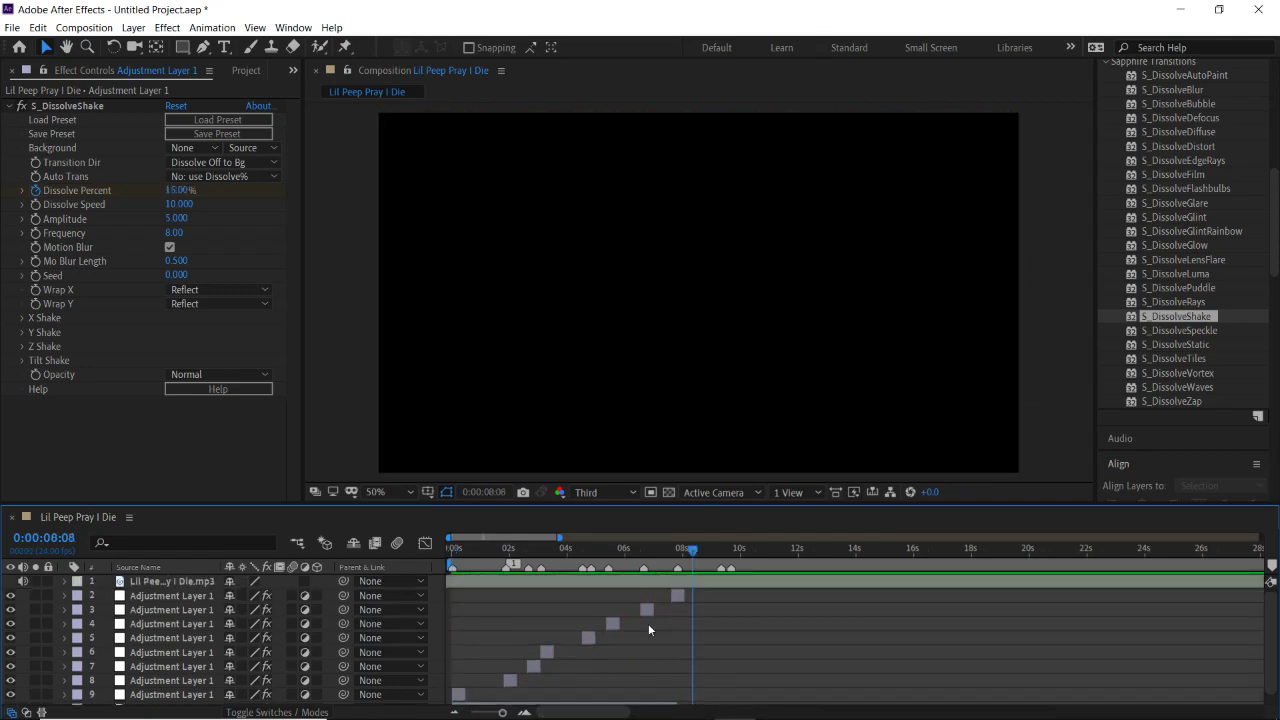
pyautogui.click(451, 548)
pyautogui.press('space')
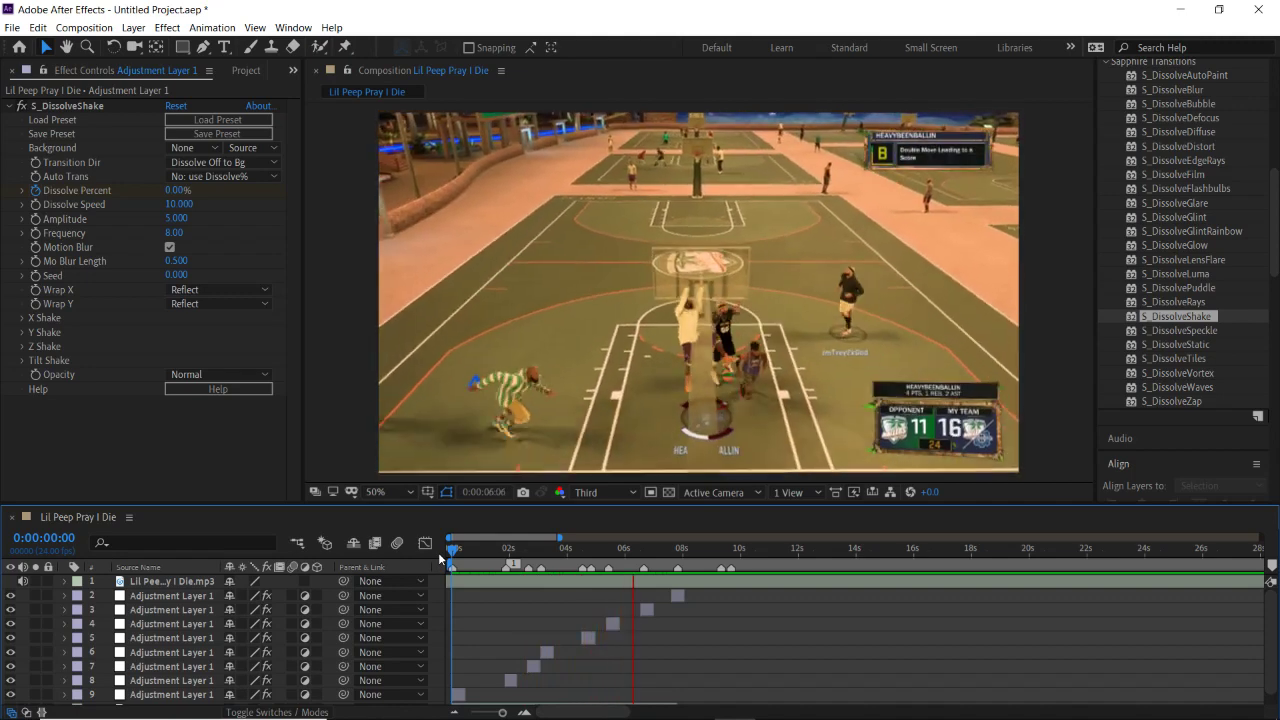
pyautogui.press('space')
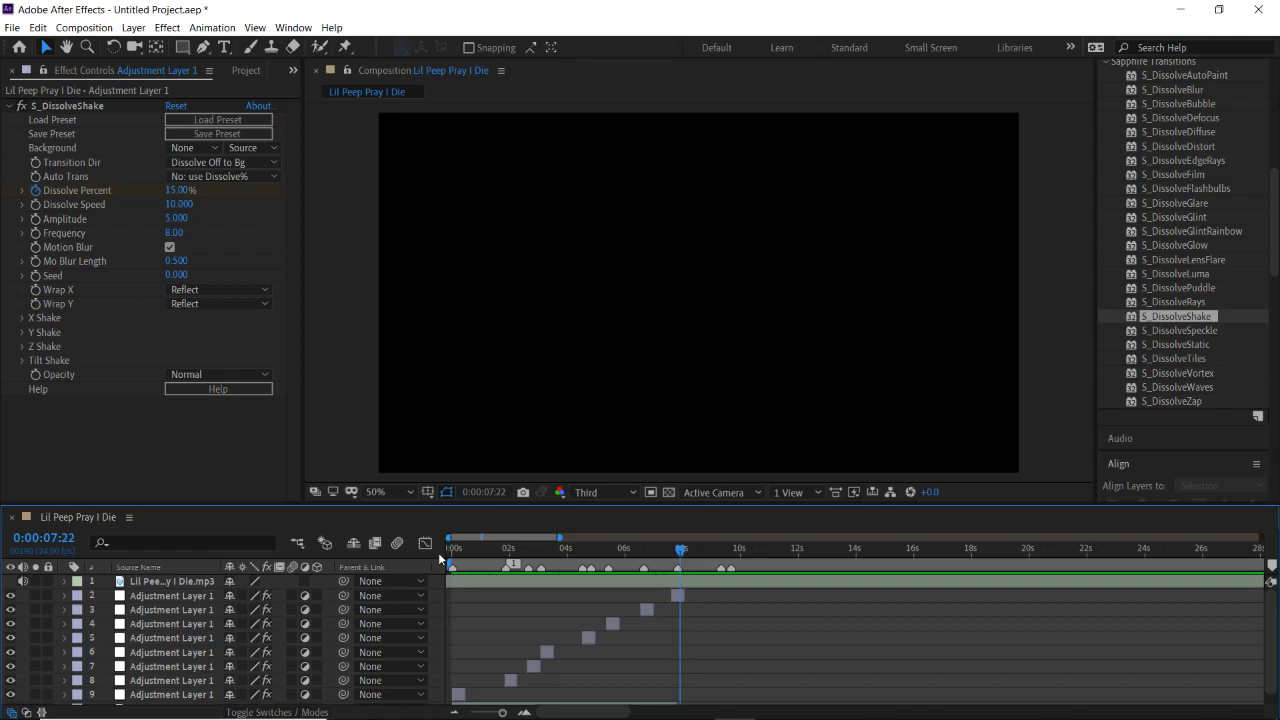
pyautogui.click(779, 710)
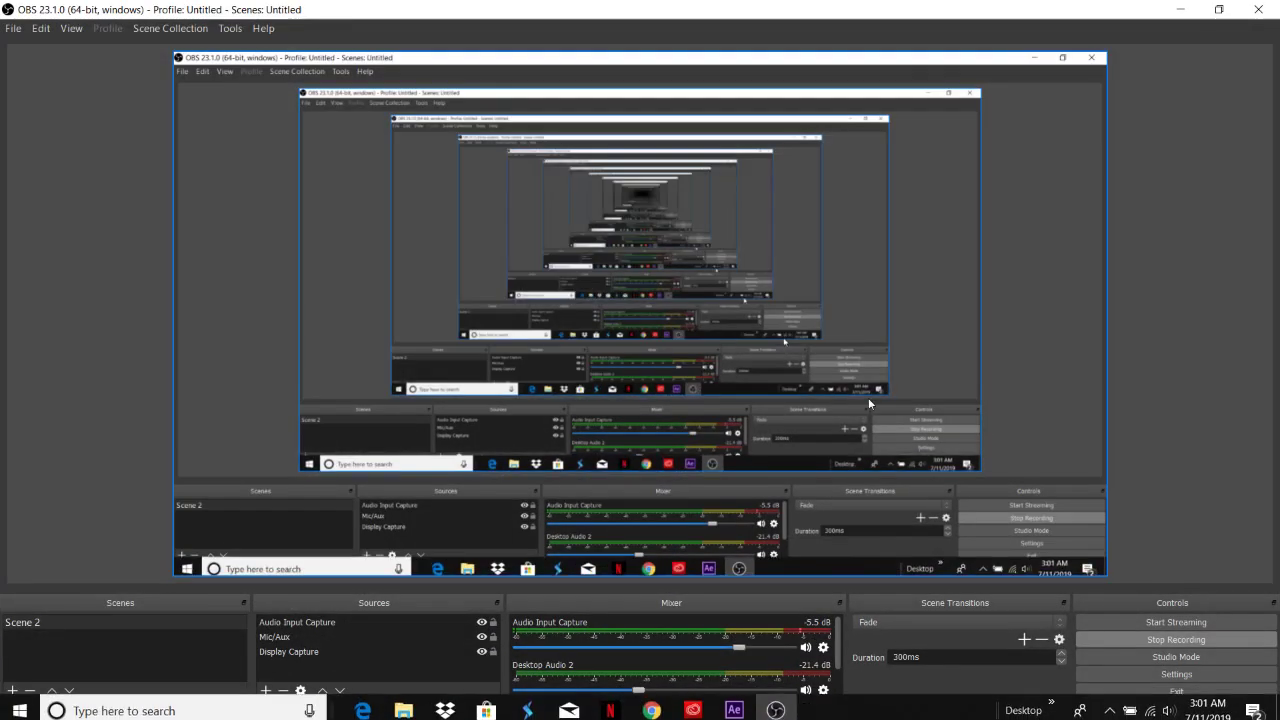